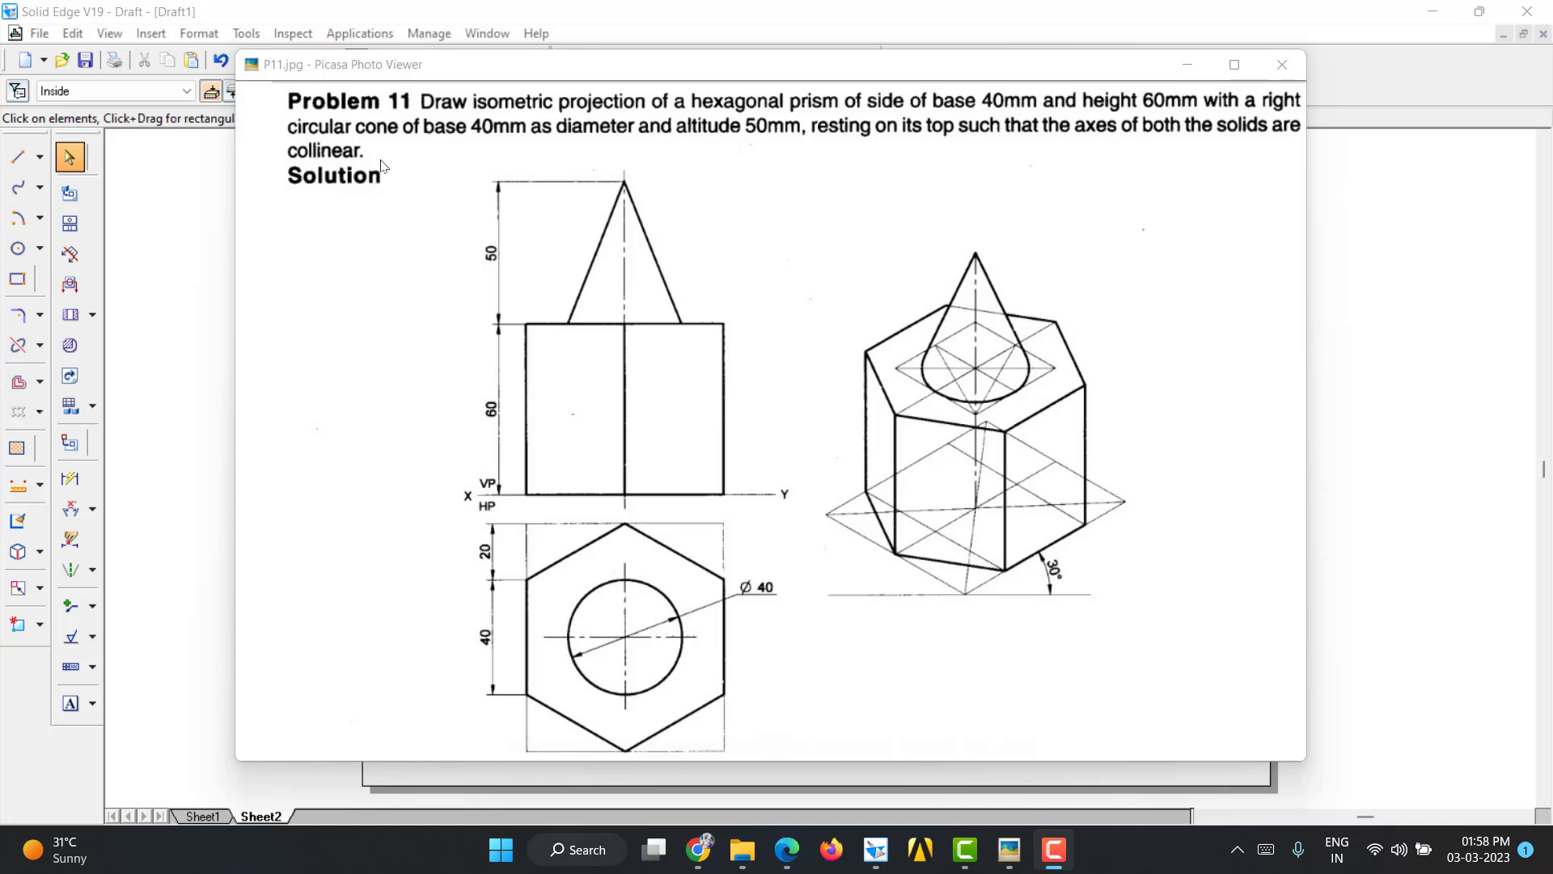
Step: Minimize the Picasa photo viewer to get back to the Solid Edge sheet
mouse_move(633, 368)
mouse_move(1100, 368)
mouse_move(874, 487)
mouse_move(845, 377)
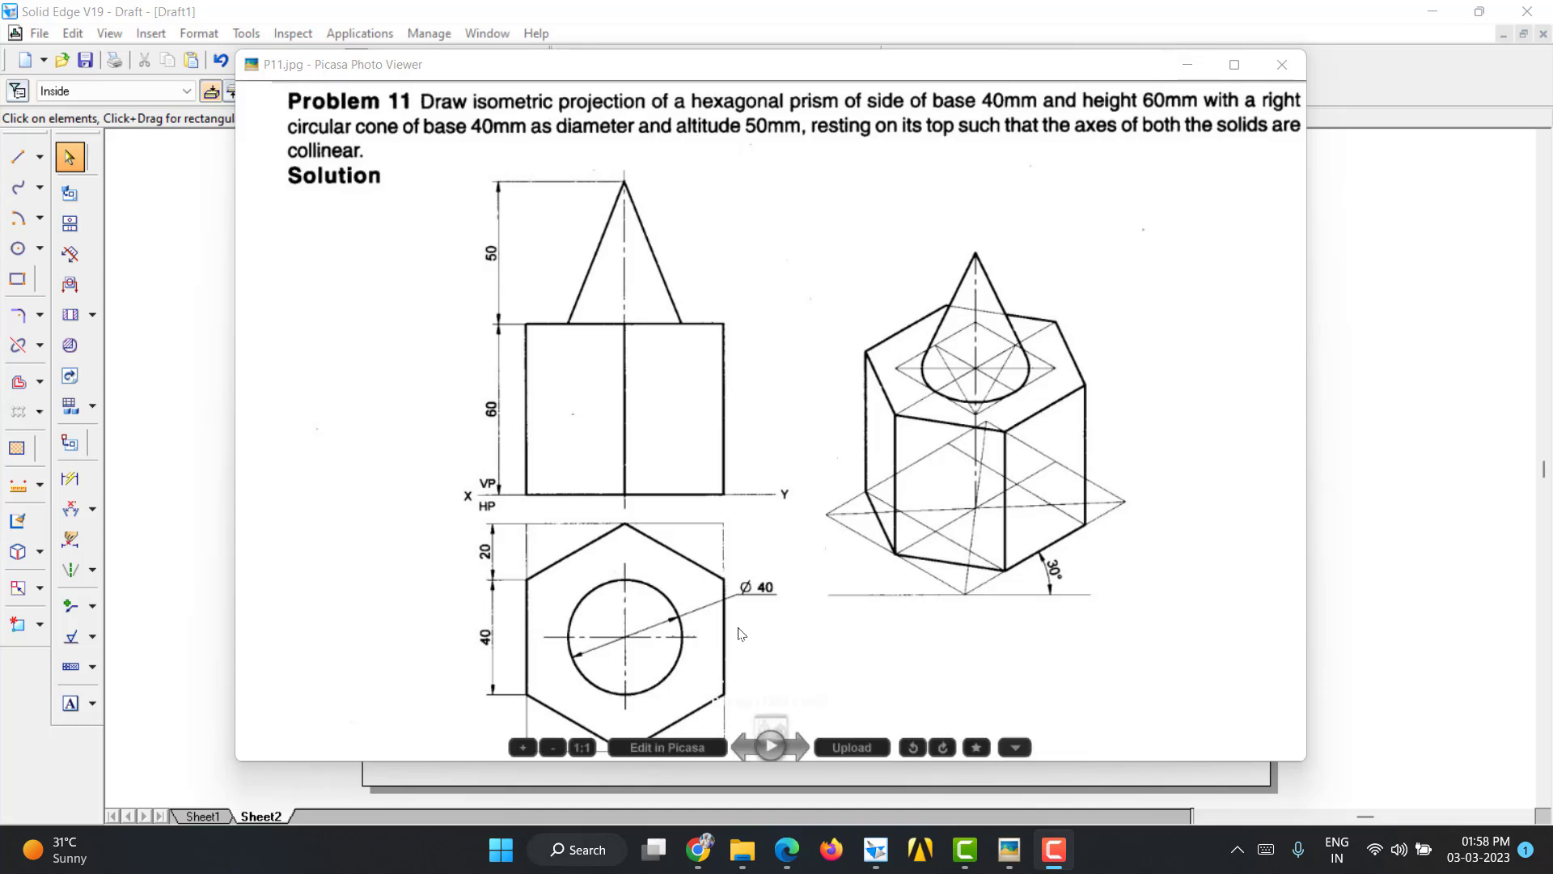
click(1187, 65)
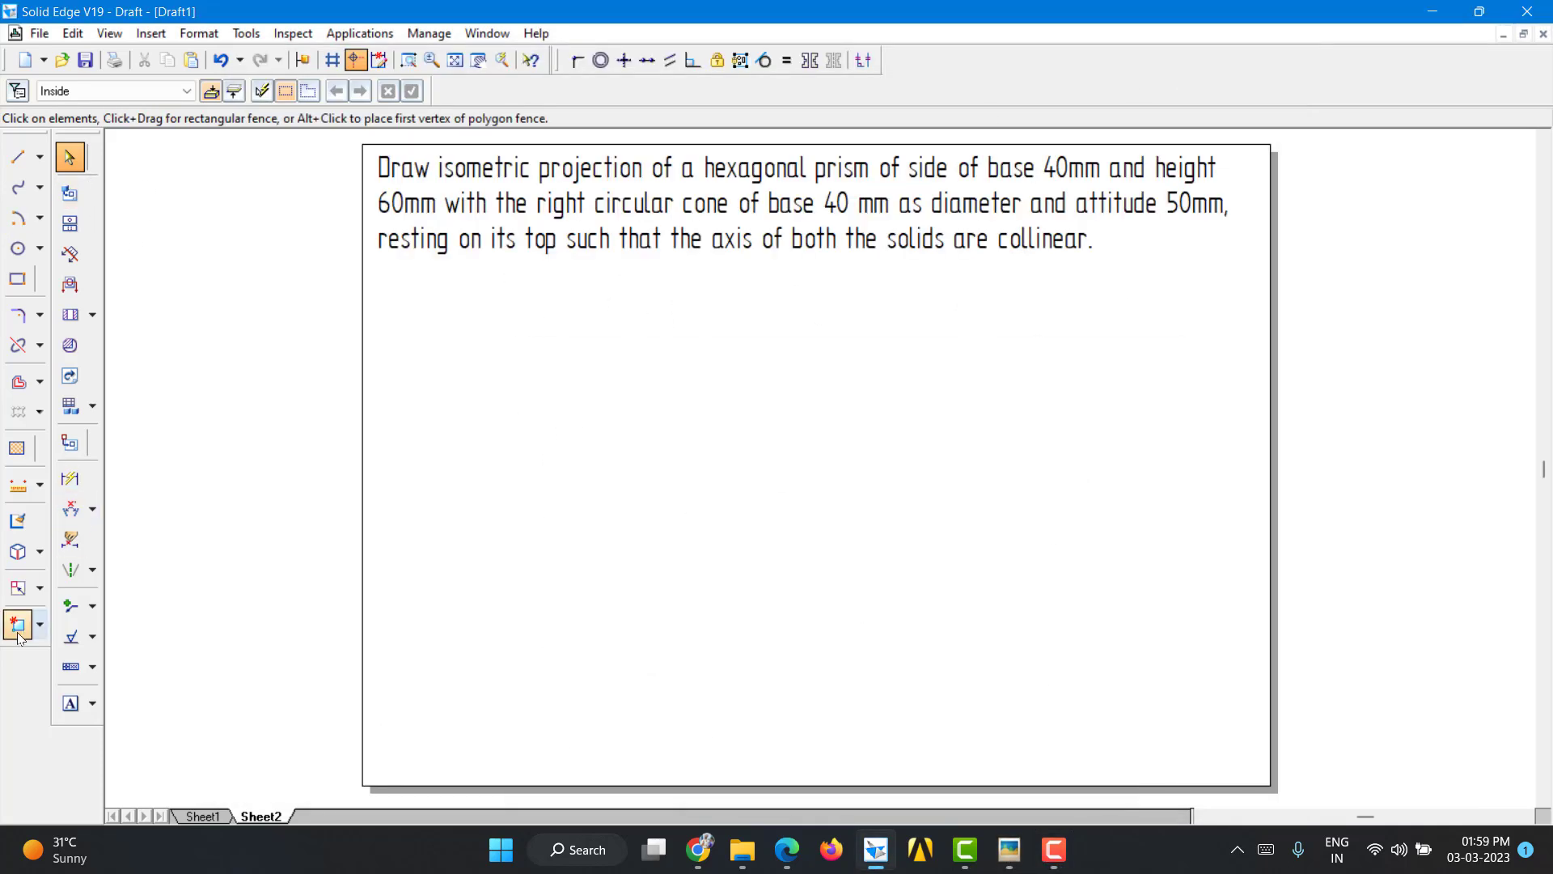
Step: Choose the Circle tool and set its diameter to 80 mm
click(18, 156)
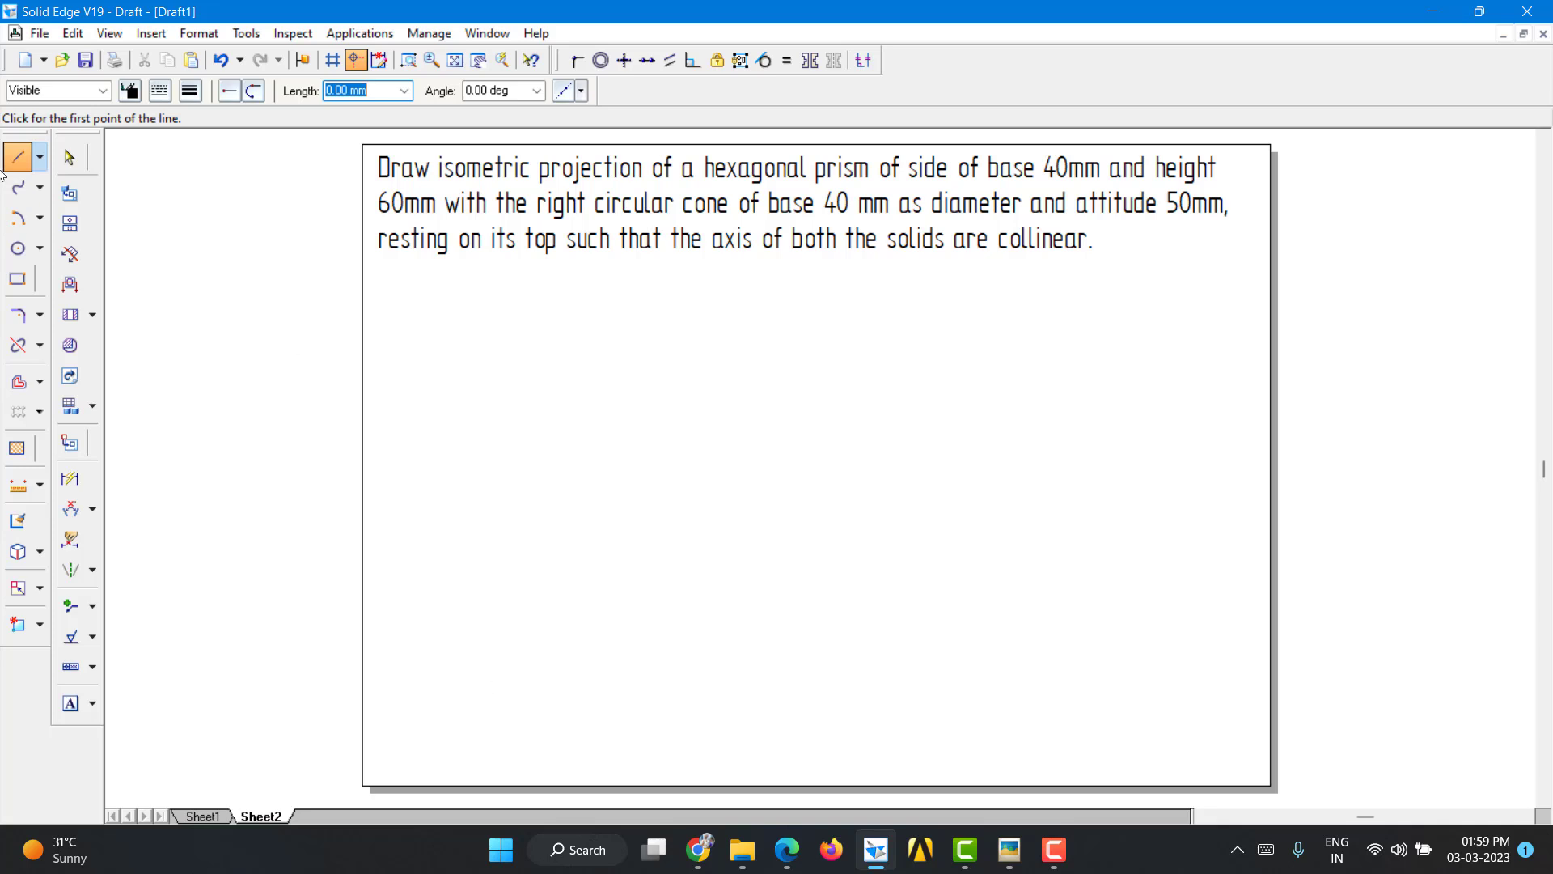
click(18, 248)
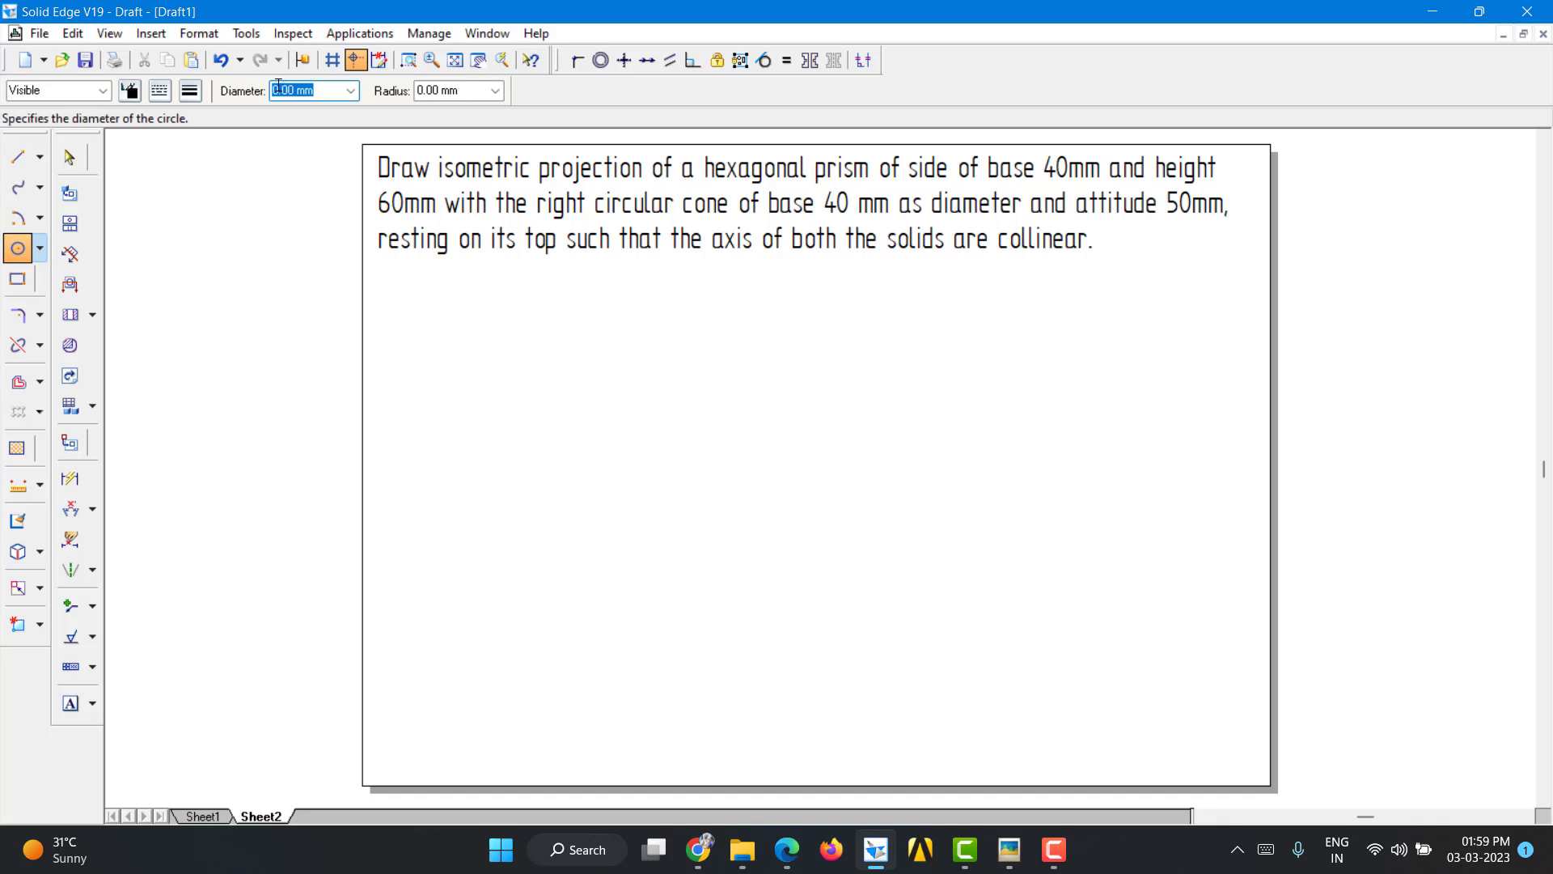
text(40)
key(Tab)
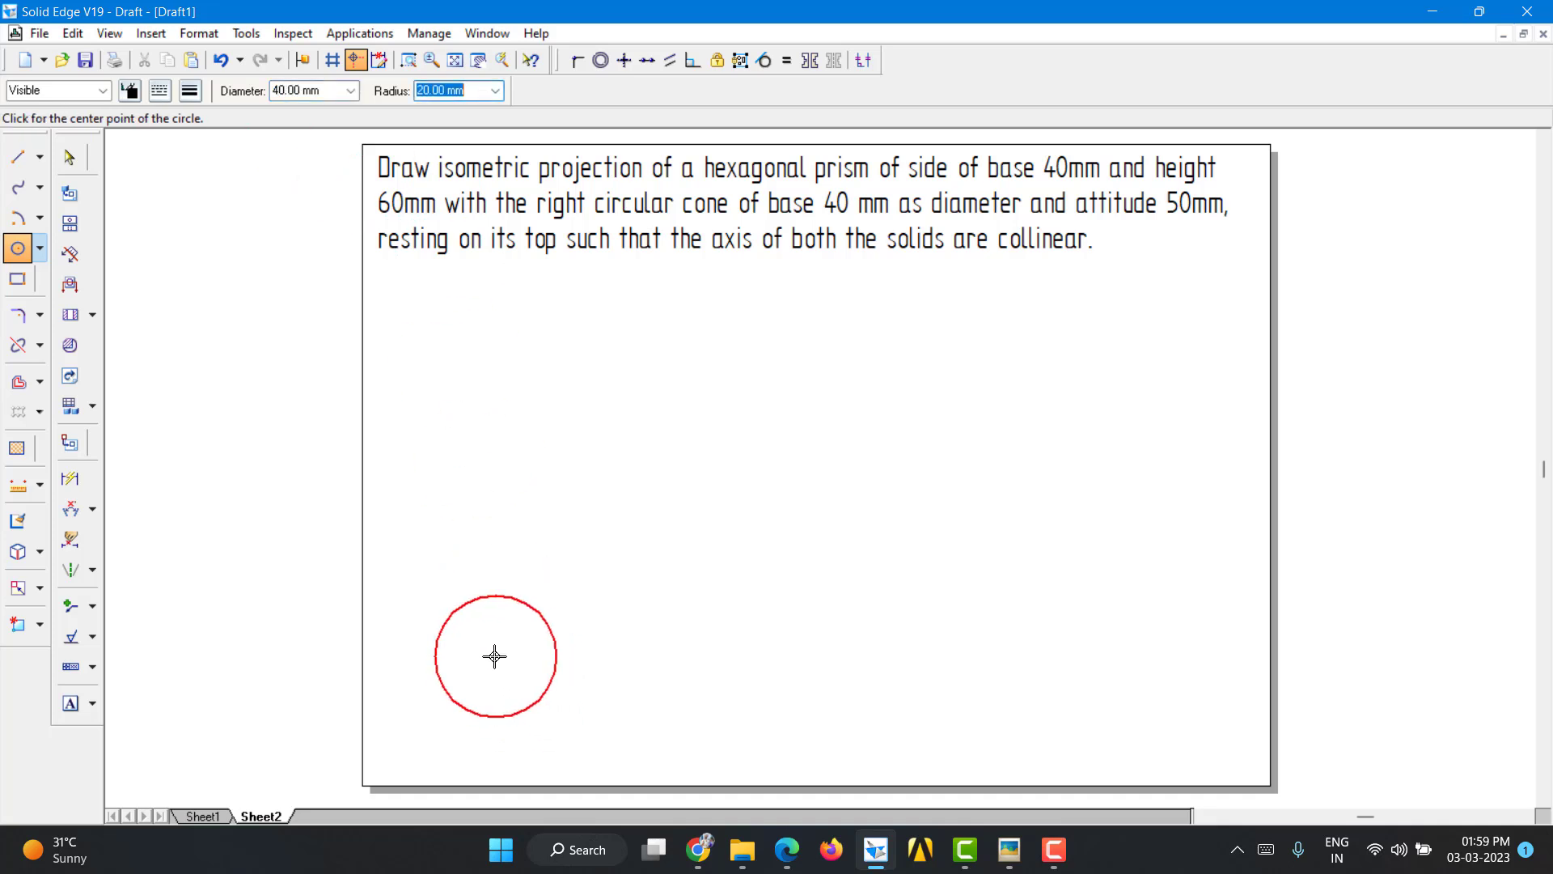
click(306, 93)
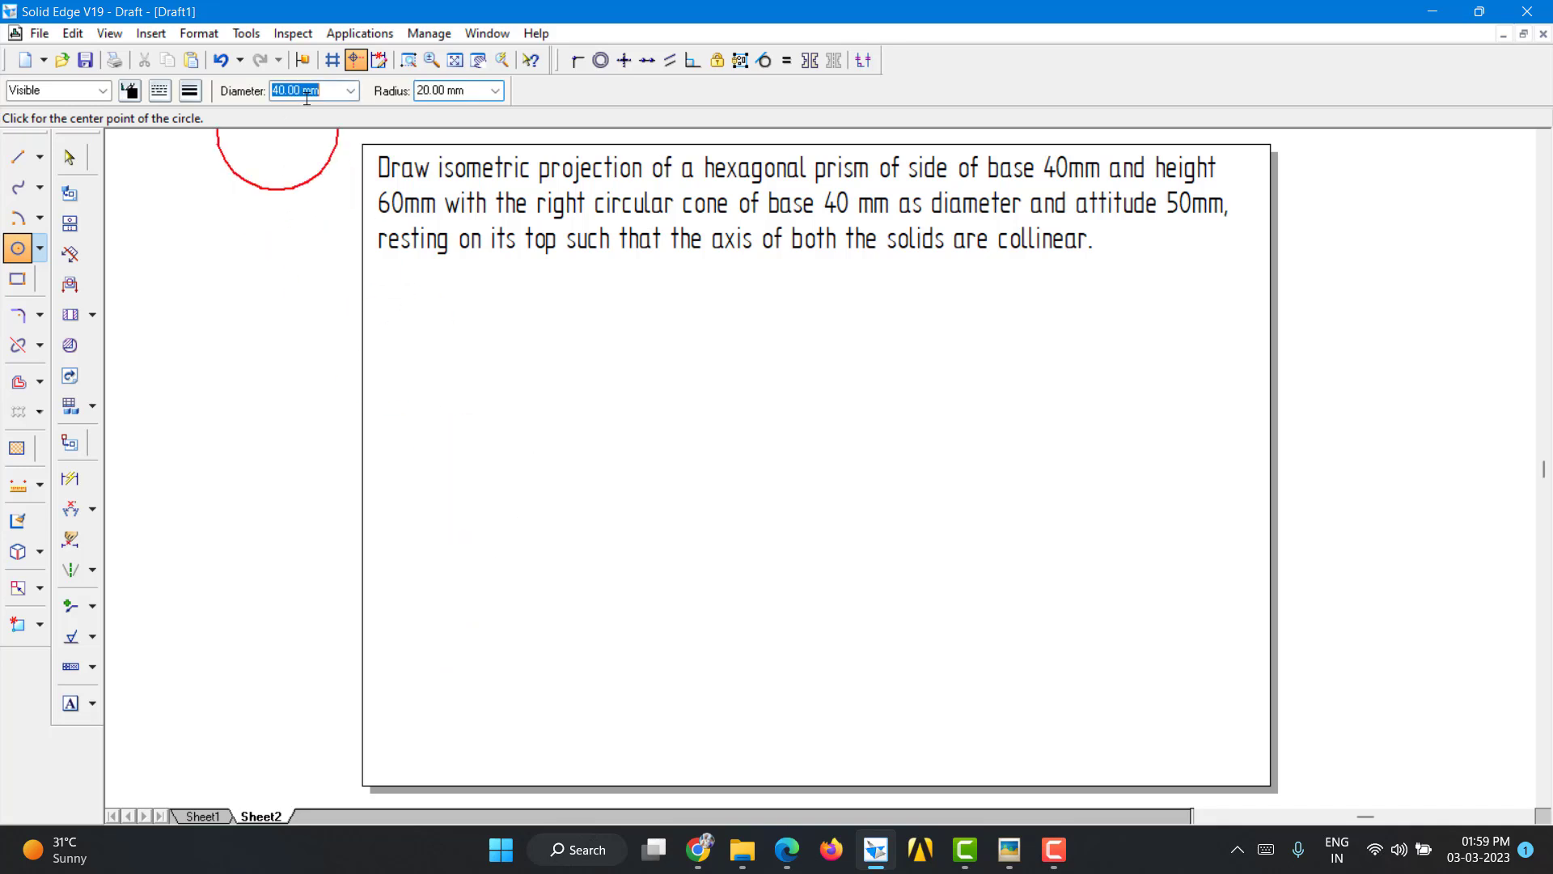
text(80)
key(Tab)
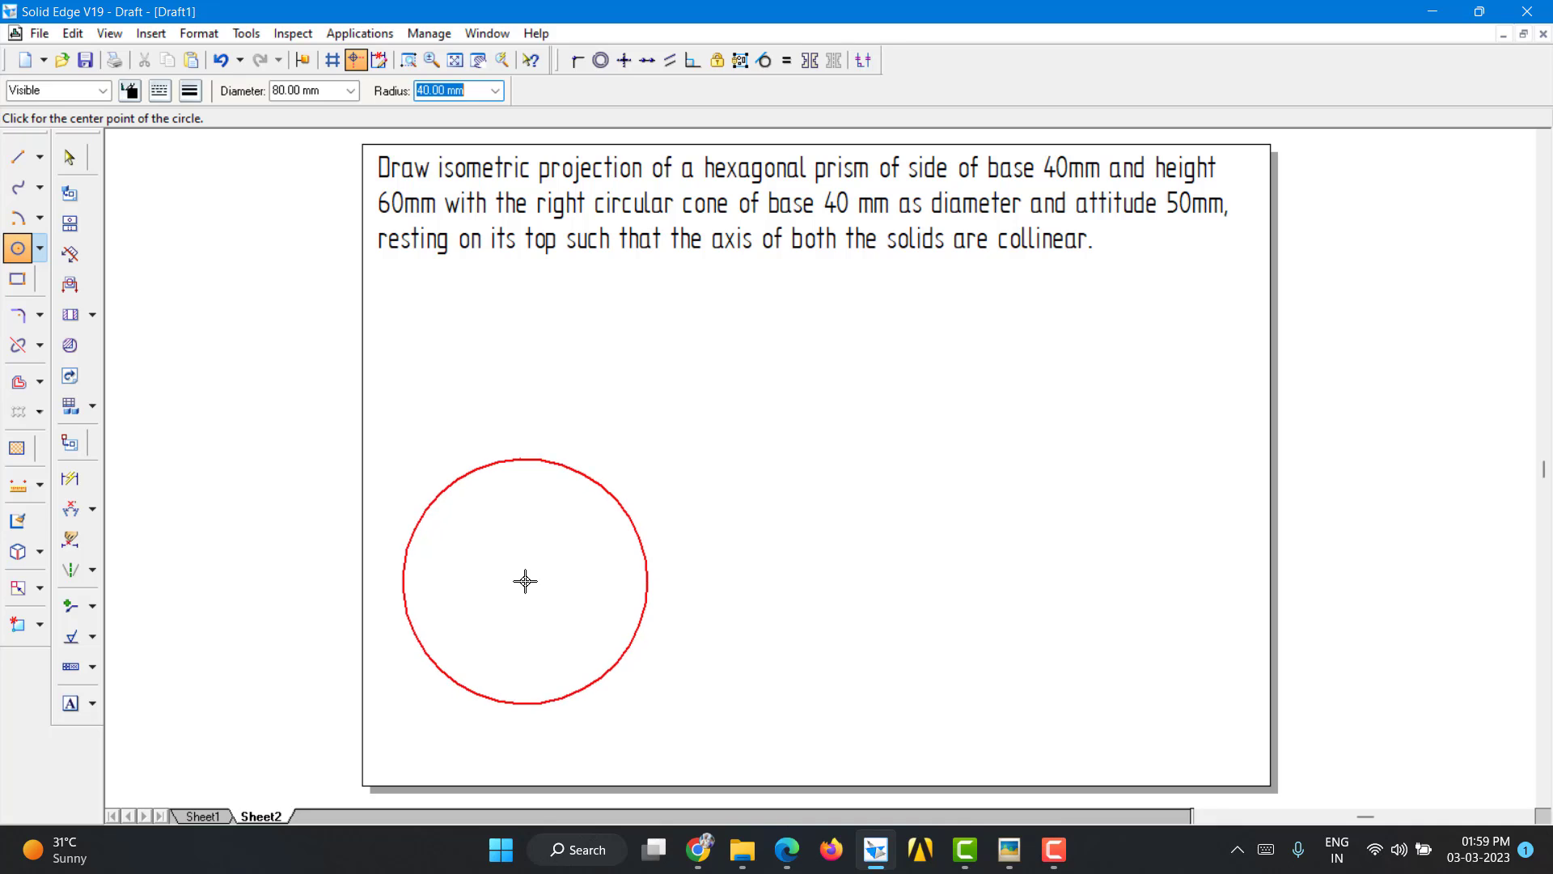
Step: Place three 80 mm circles in a column, centred on the middle circle's top and bottom
click(525, 581)
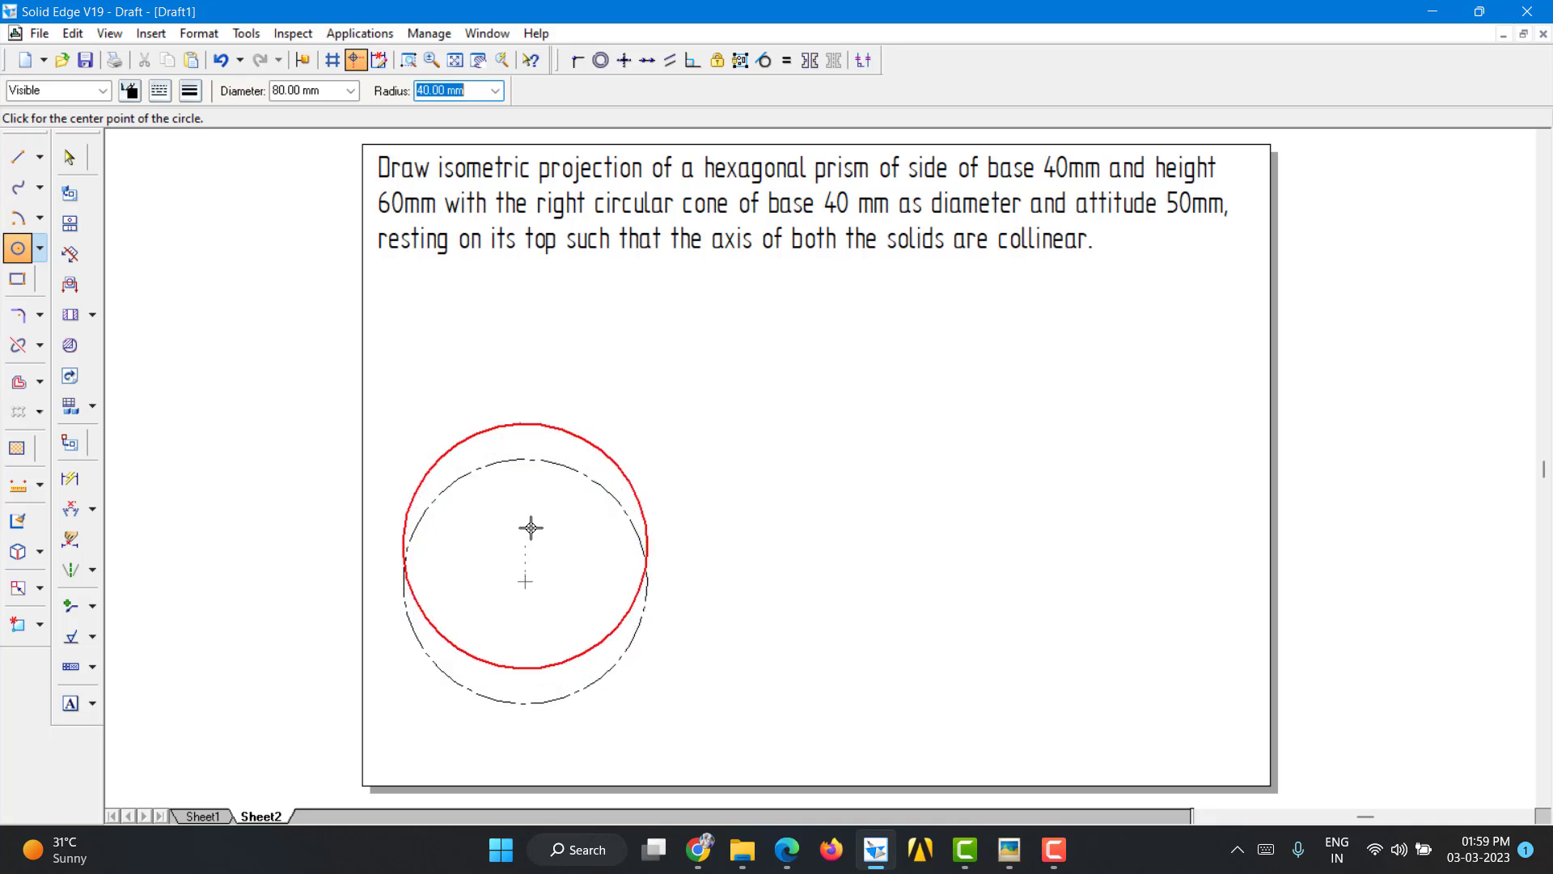
click(525, 459)
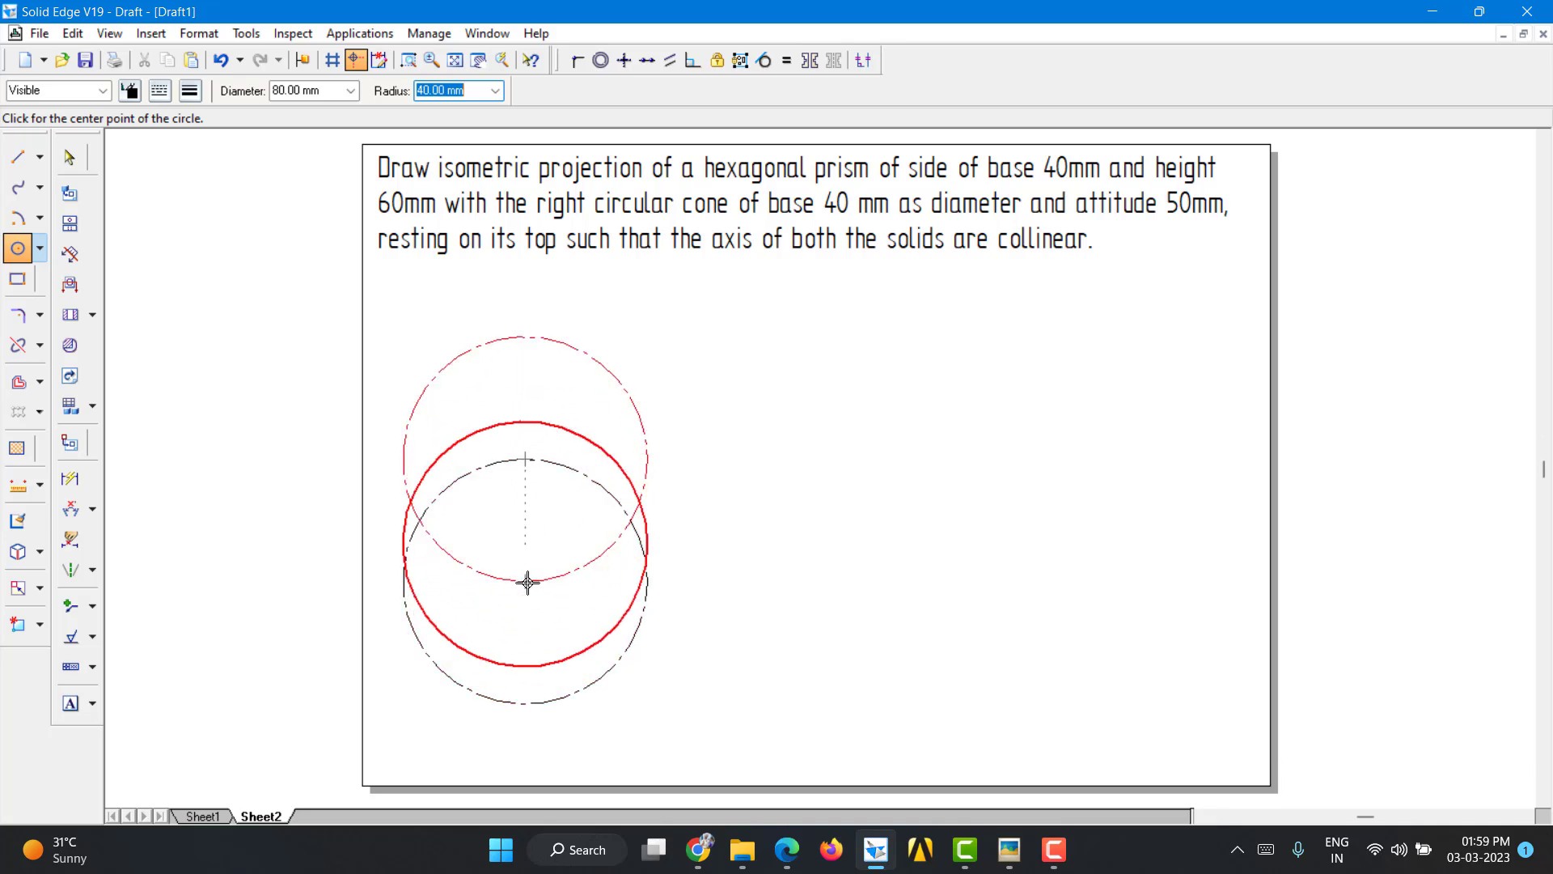
click(533, 704)
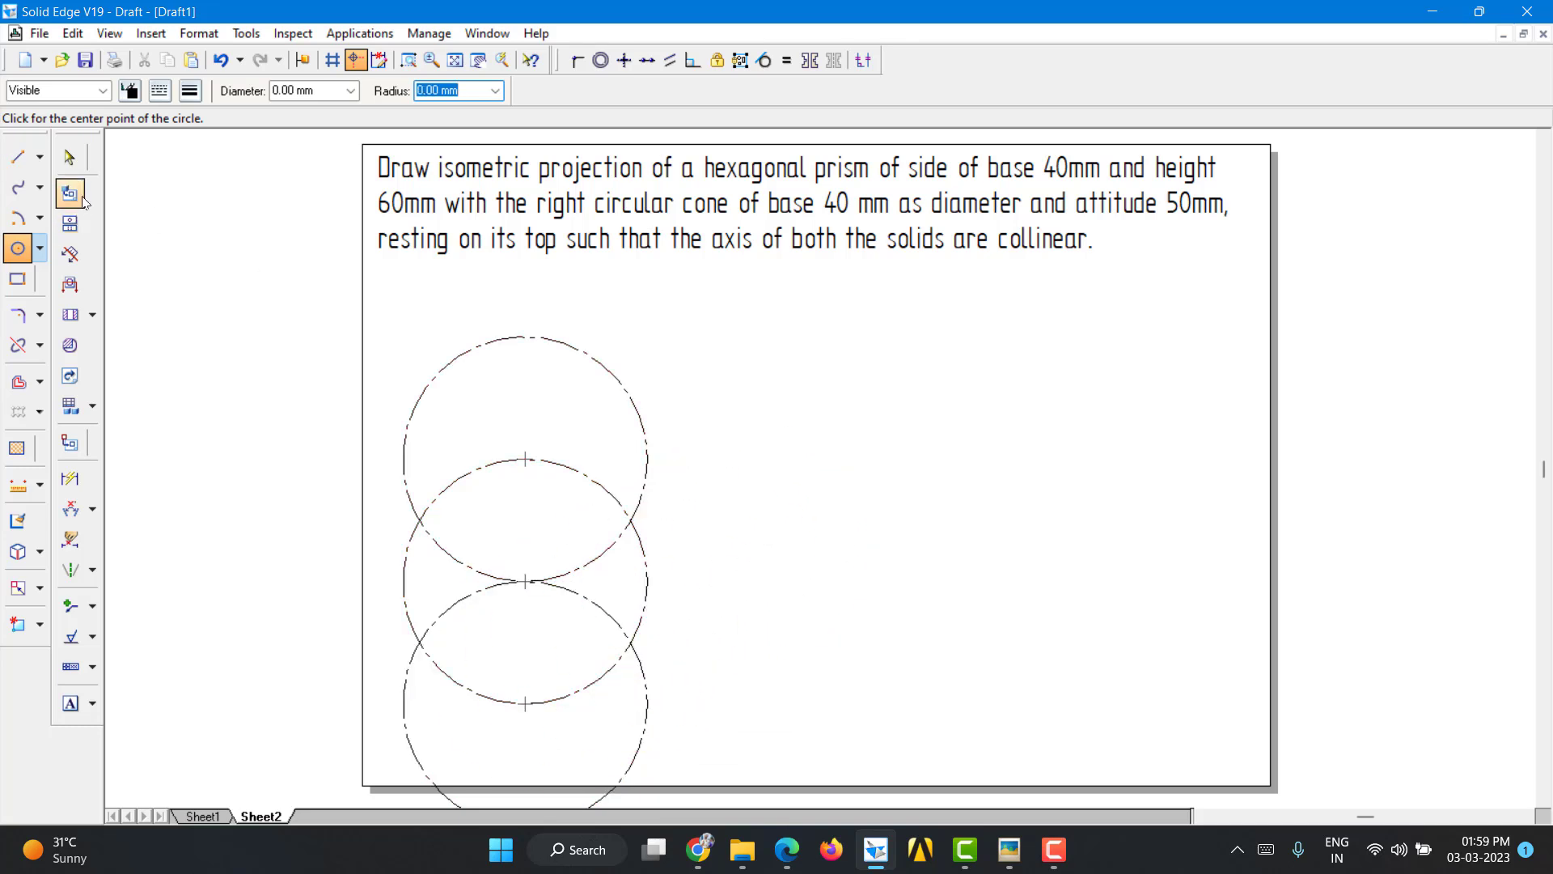
Step: Set the Line tool to 0.50 mm width and a solid line style
click(29, 161)
click(192, 94)
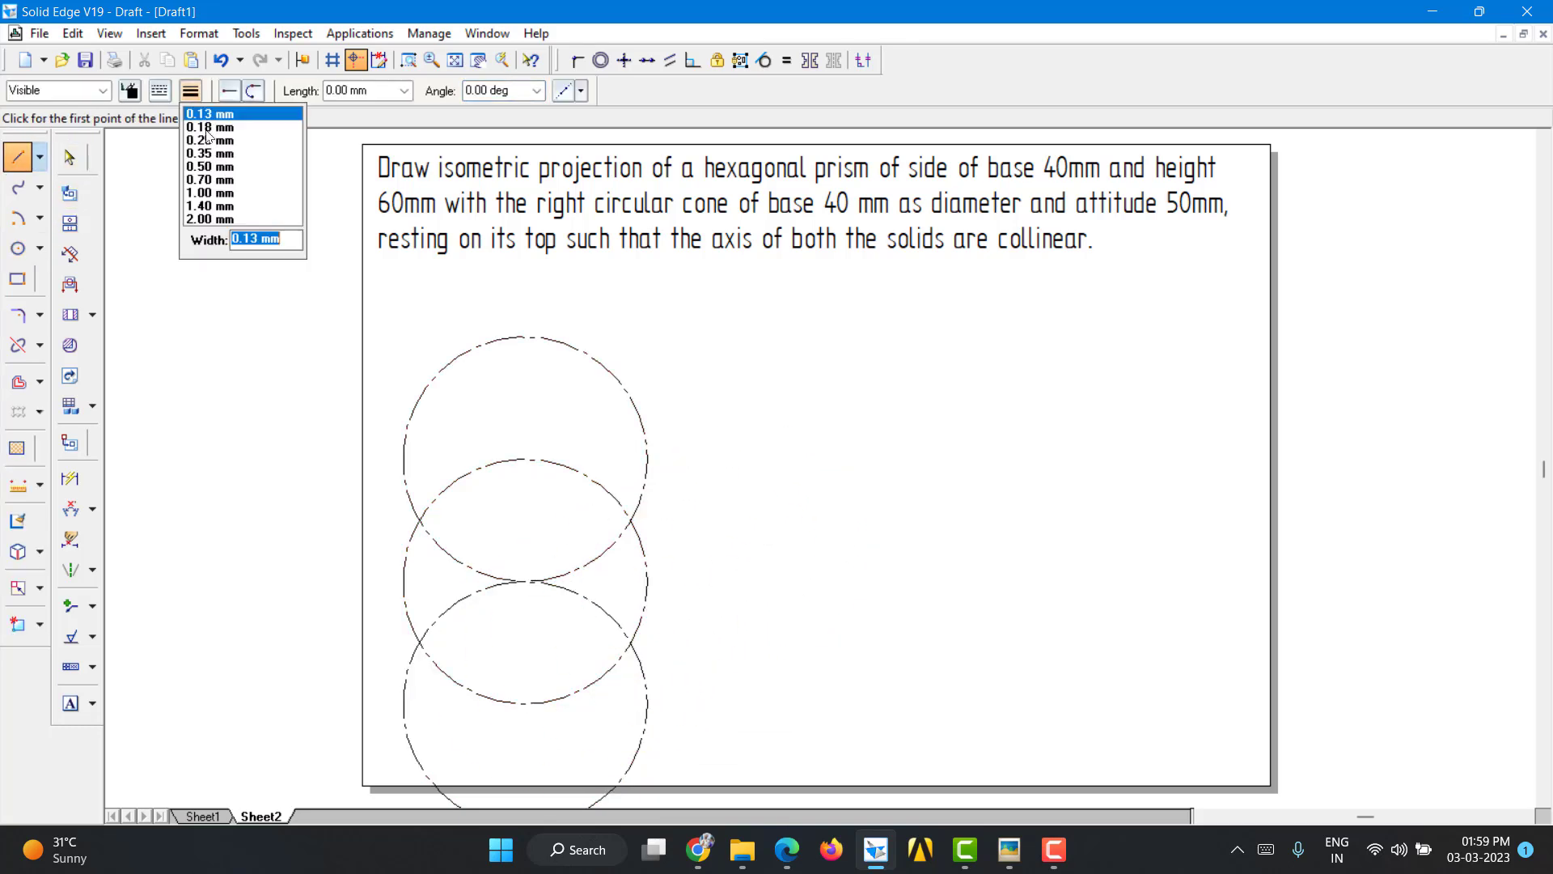
click(203, 168)
click(161, 92)
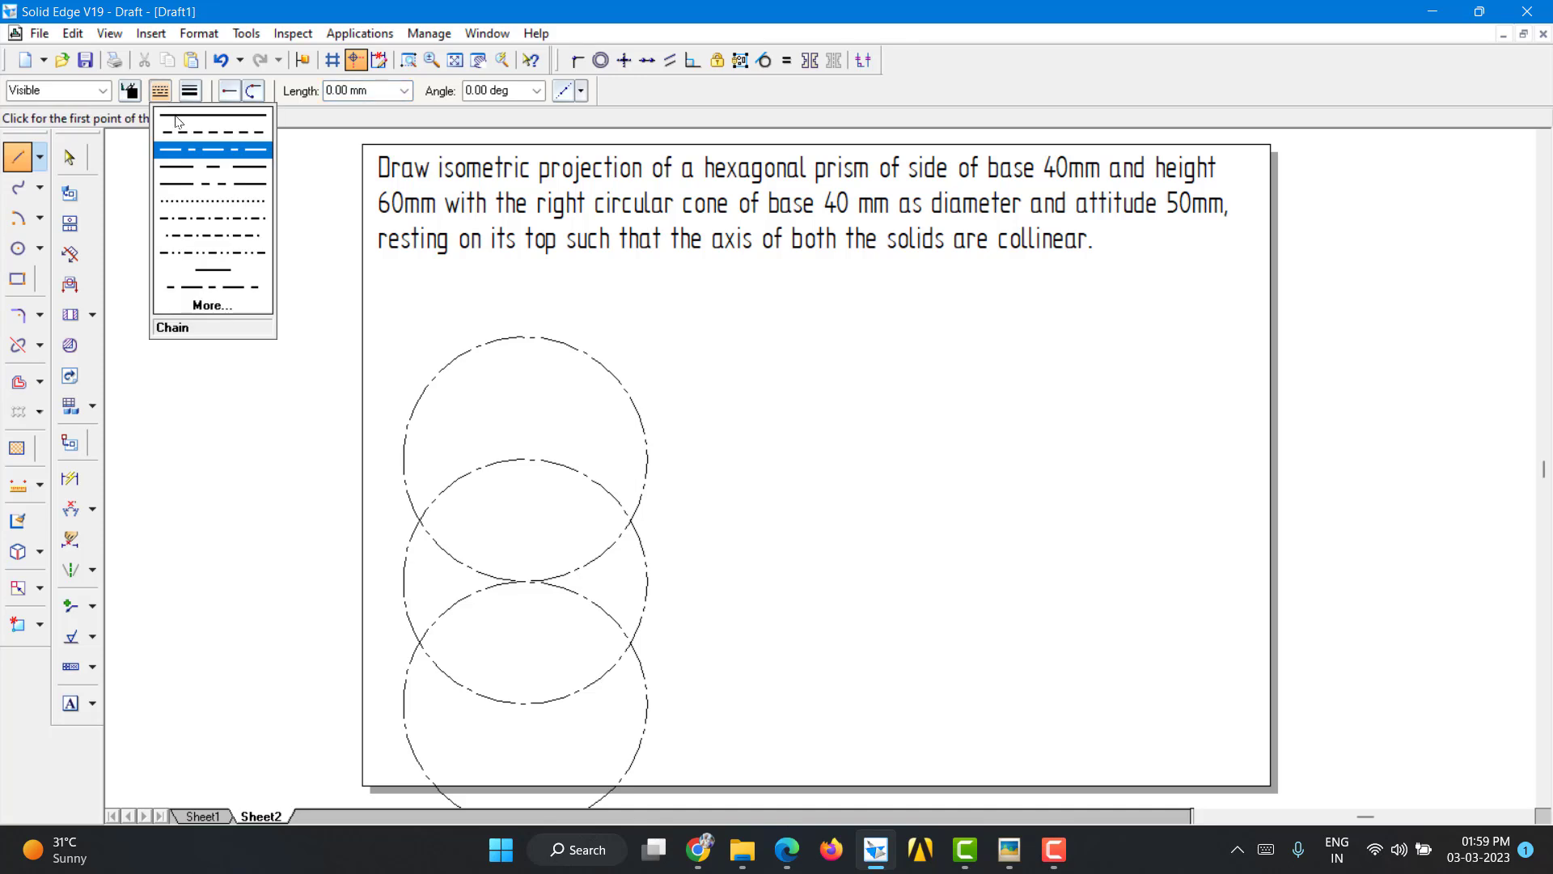
click(164, 93)
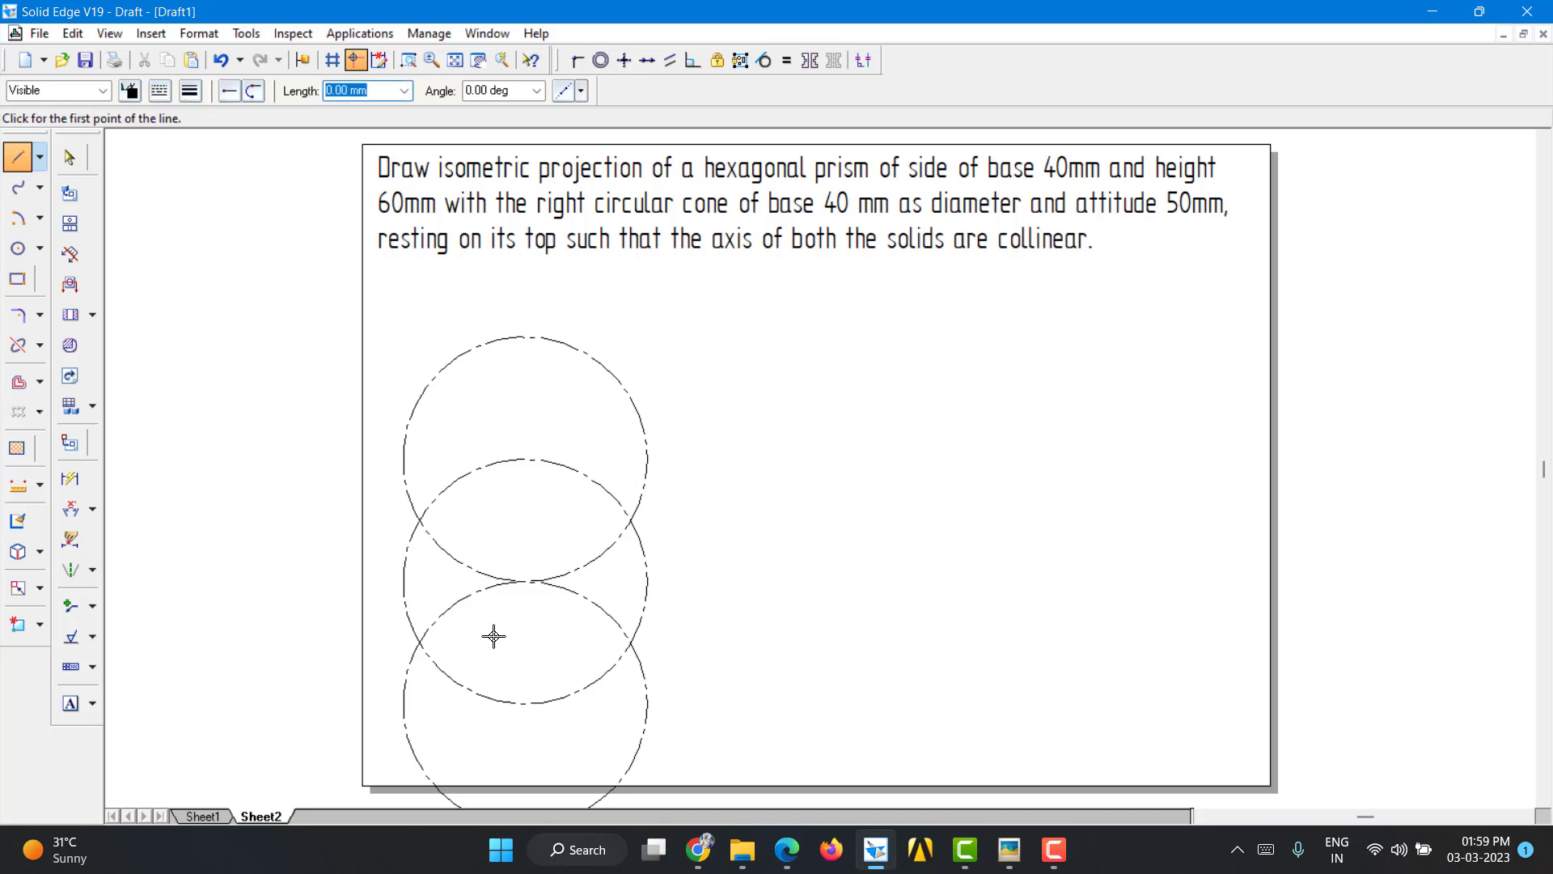
Step: Trace the six hexagon edges through the circle intersections, then select the top circle
click(525, 459)
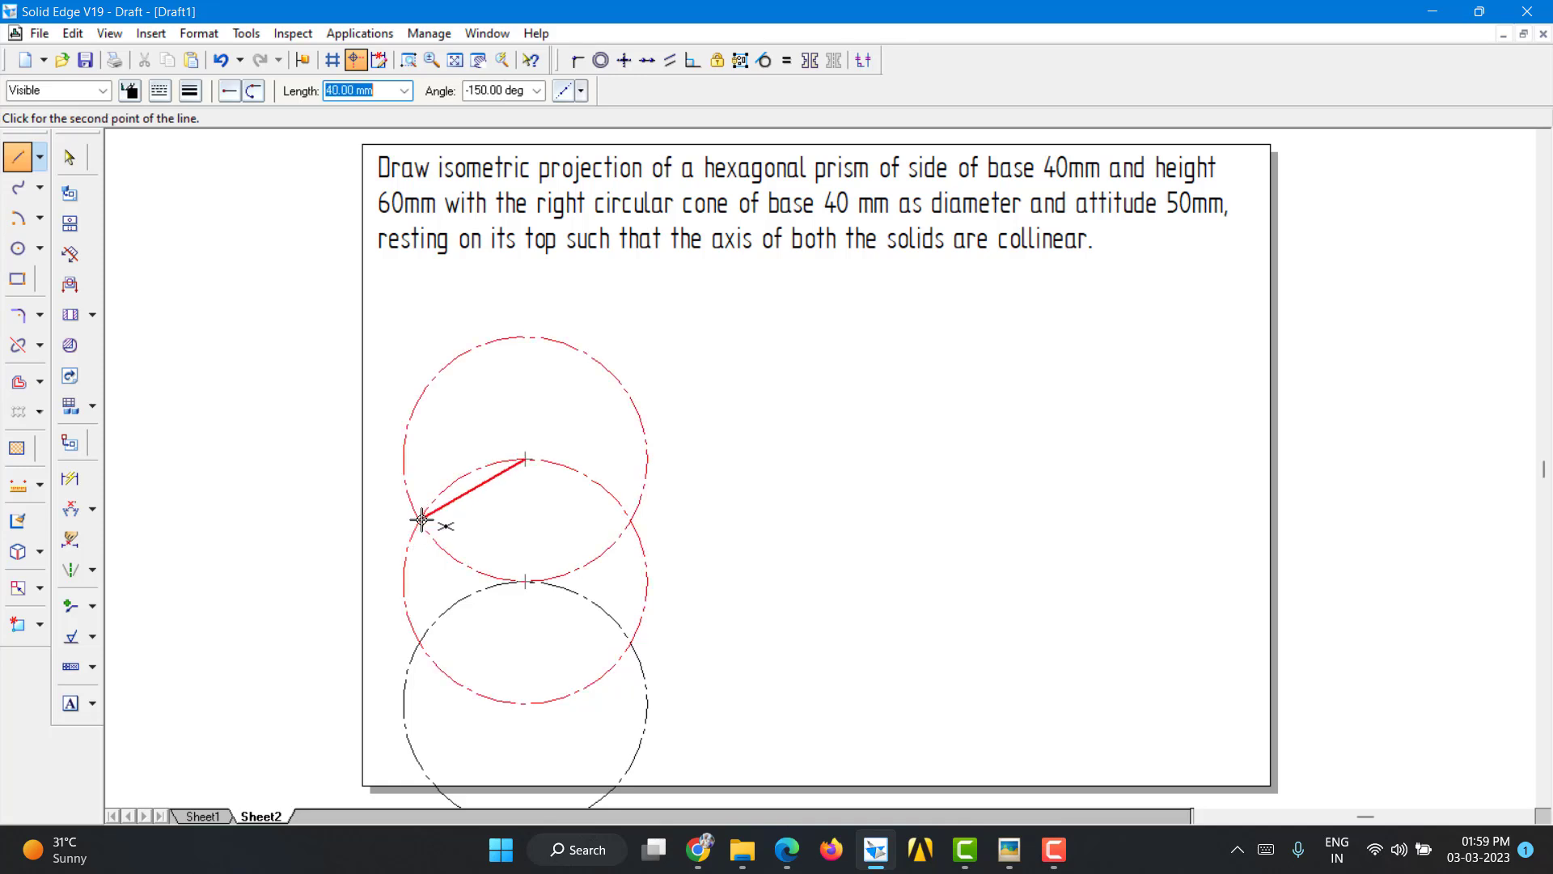
click(420, 519)
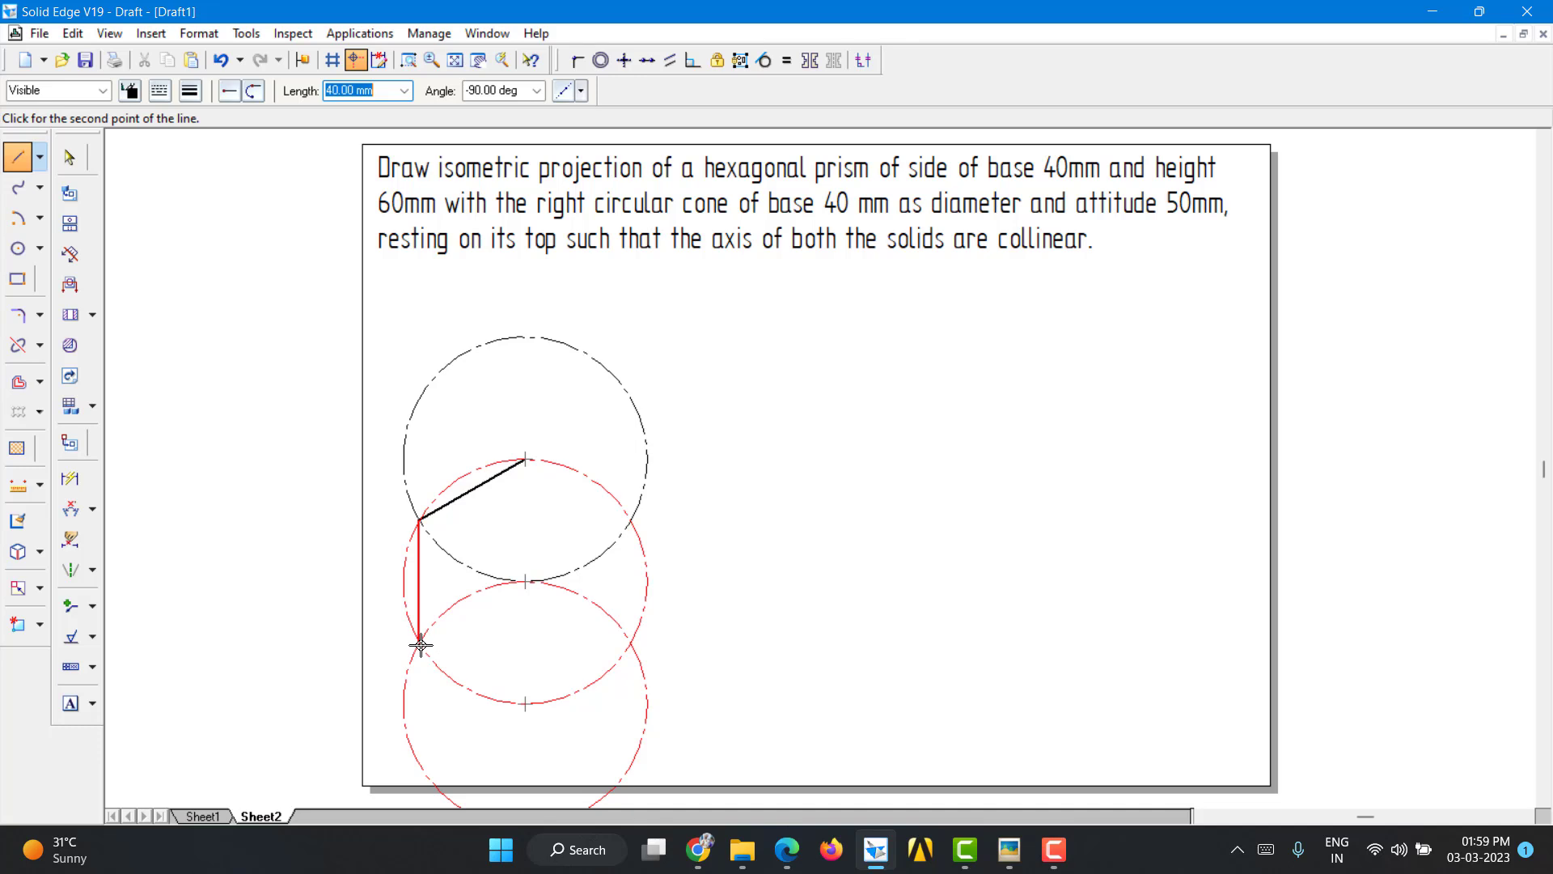
click(419, 643)
click(524, 702)
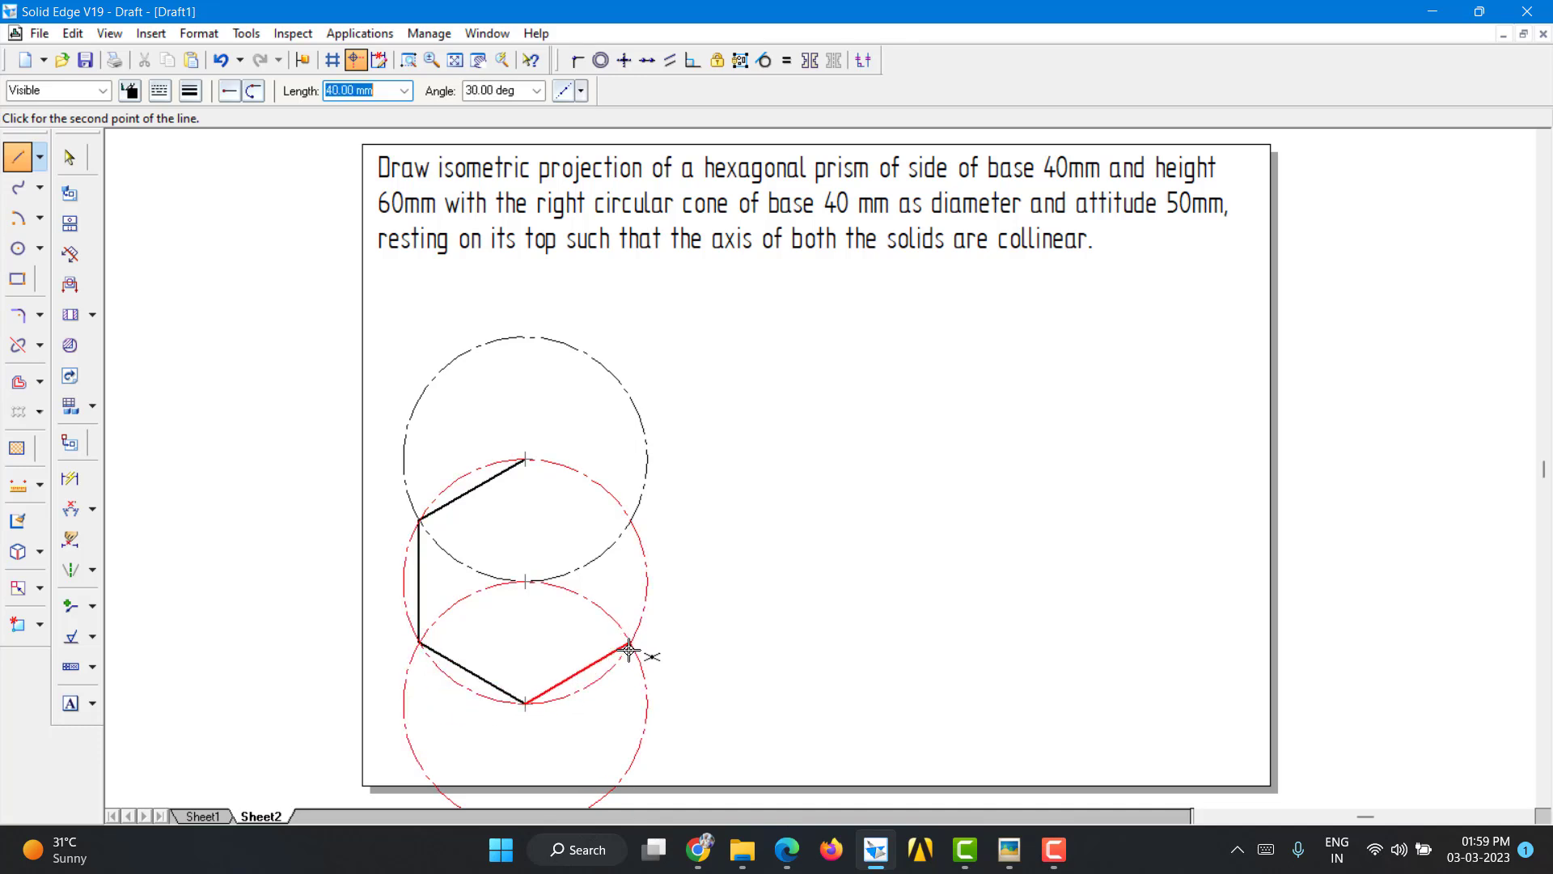
click(630, 644)
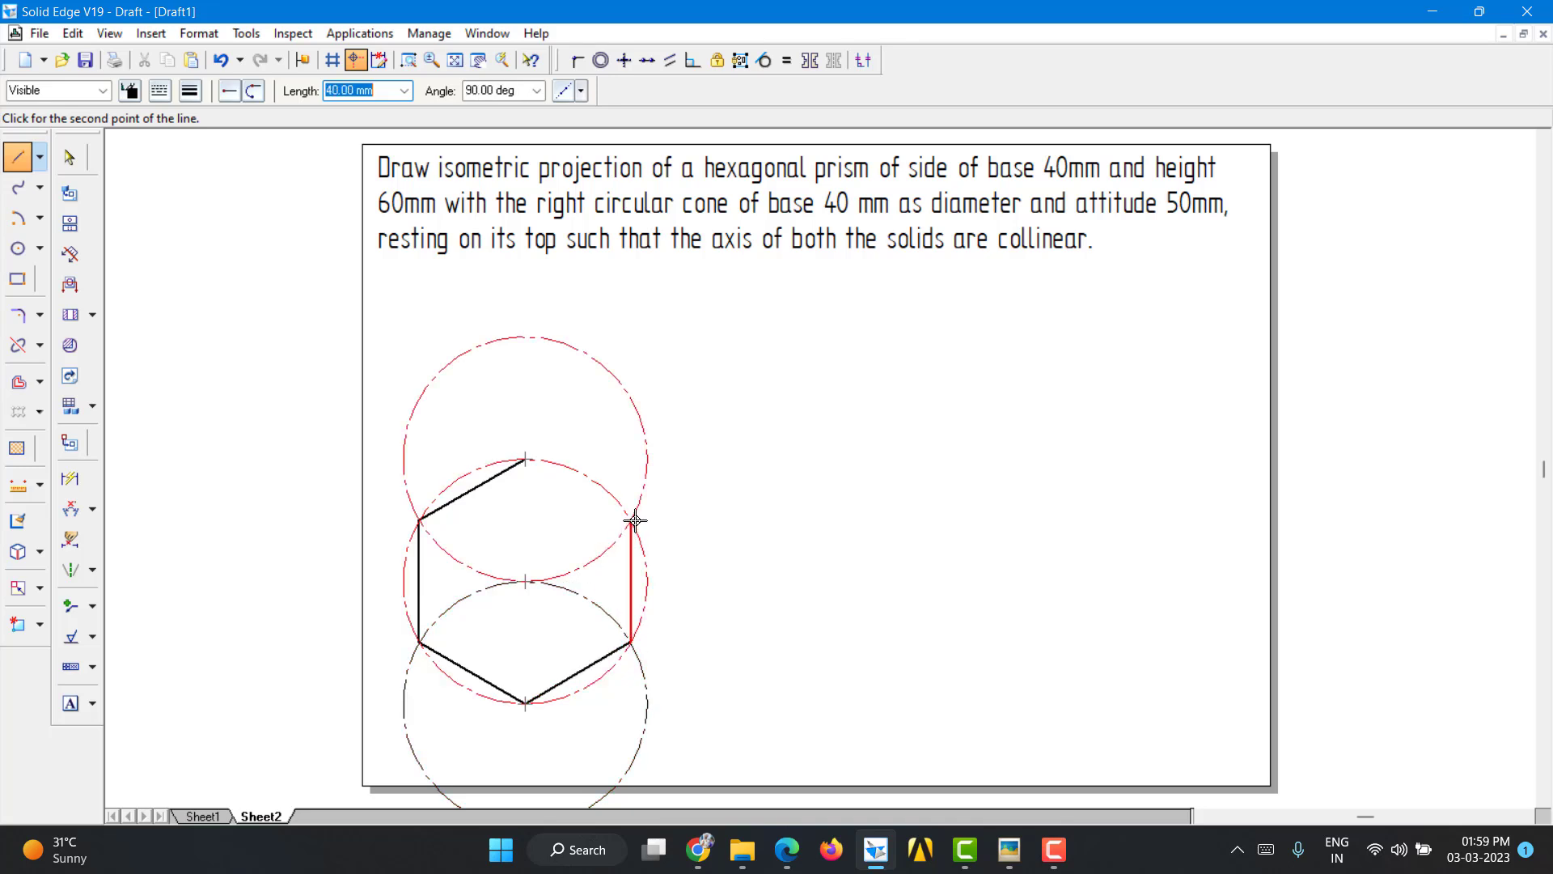
click(634, 520)
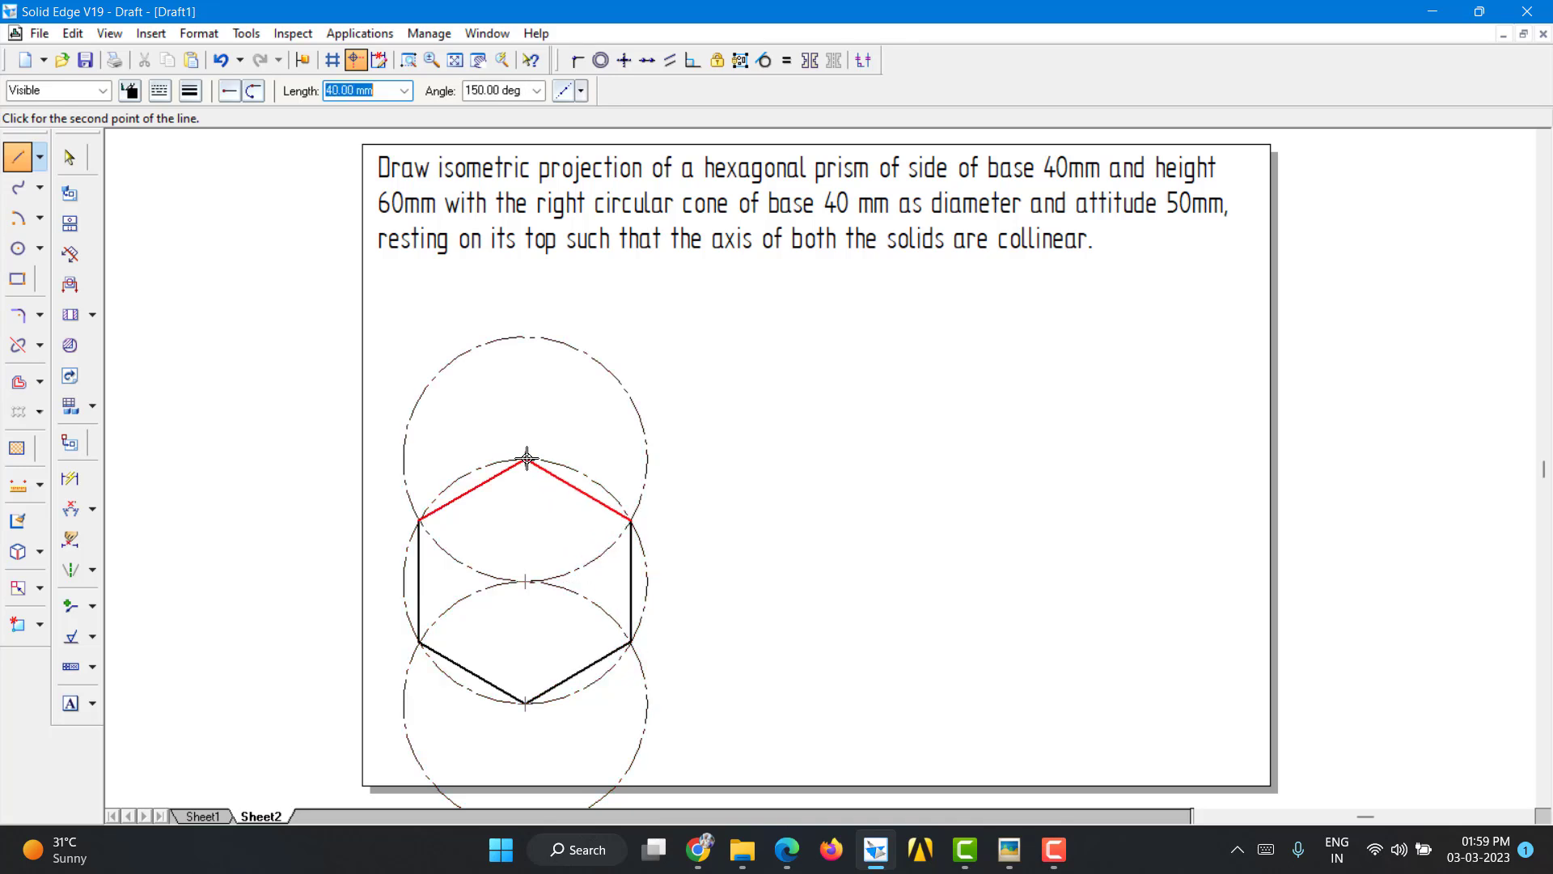
click(530, 461)
key(Escape)
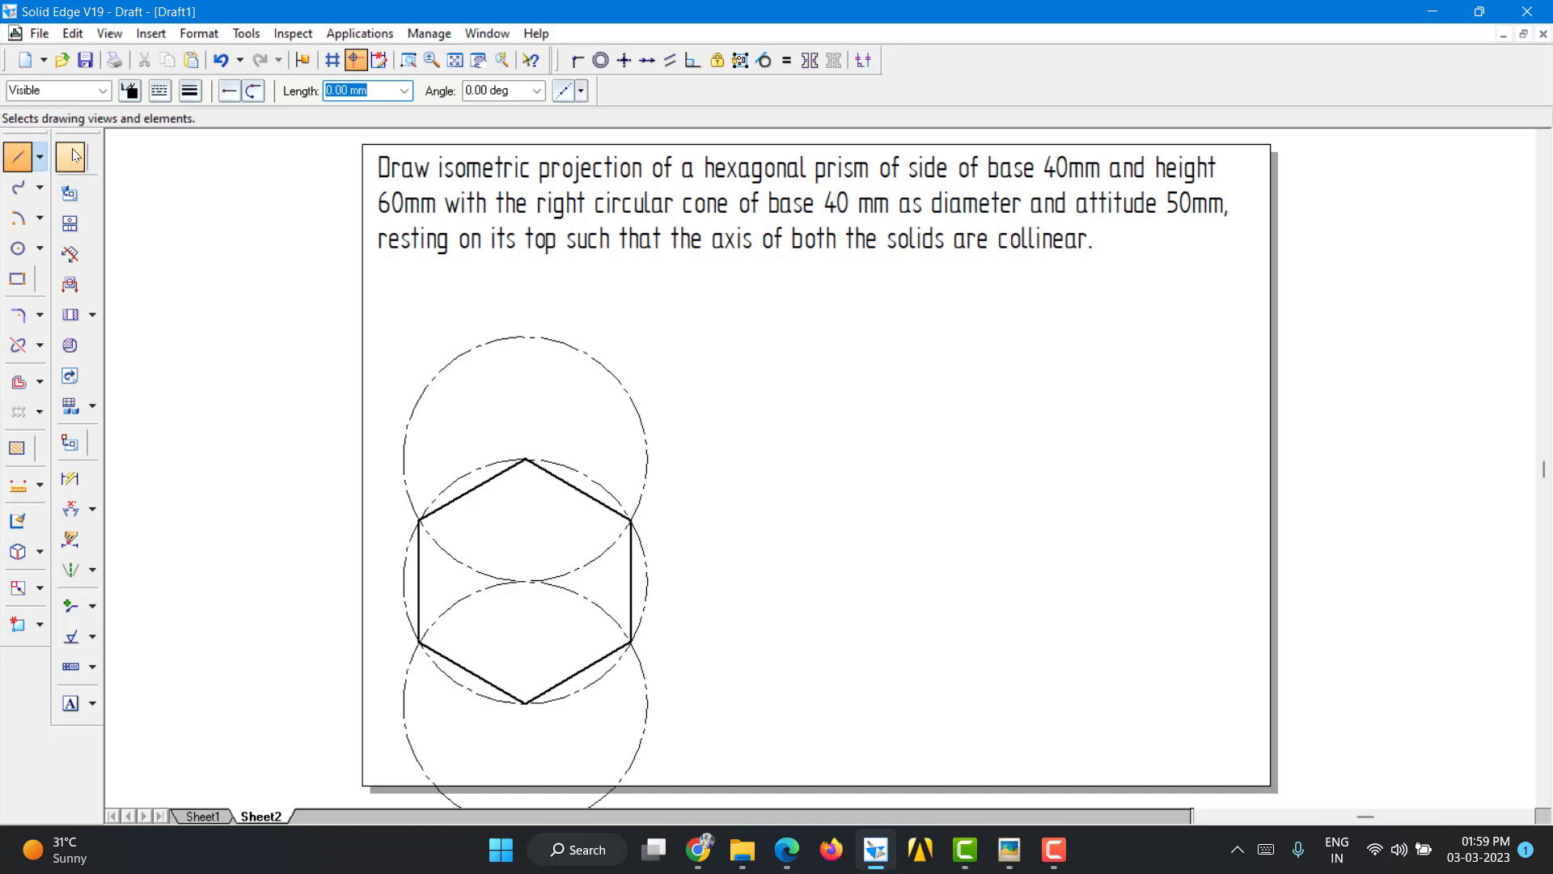
click(598, 362)
Step: Delete the three construction circles and move the hexagon lower on the sheet
ctrl+click(595, 476)
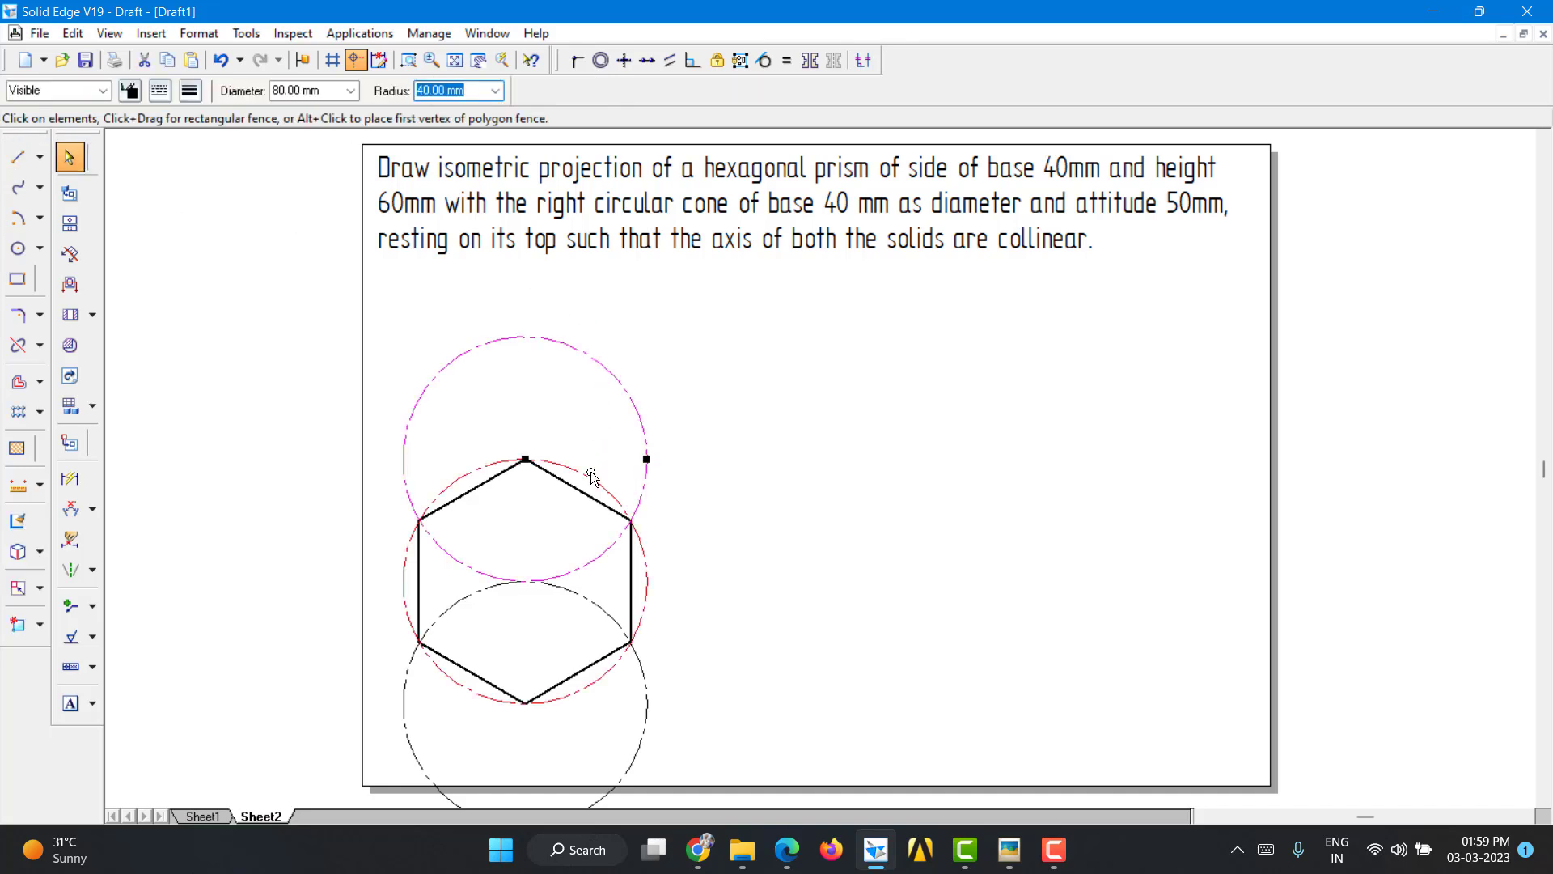
ctrl+click(647, 695)
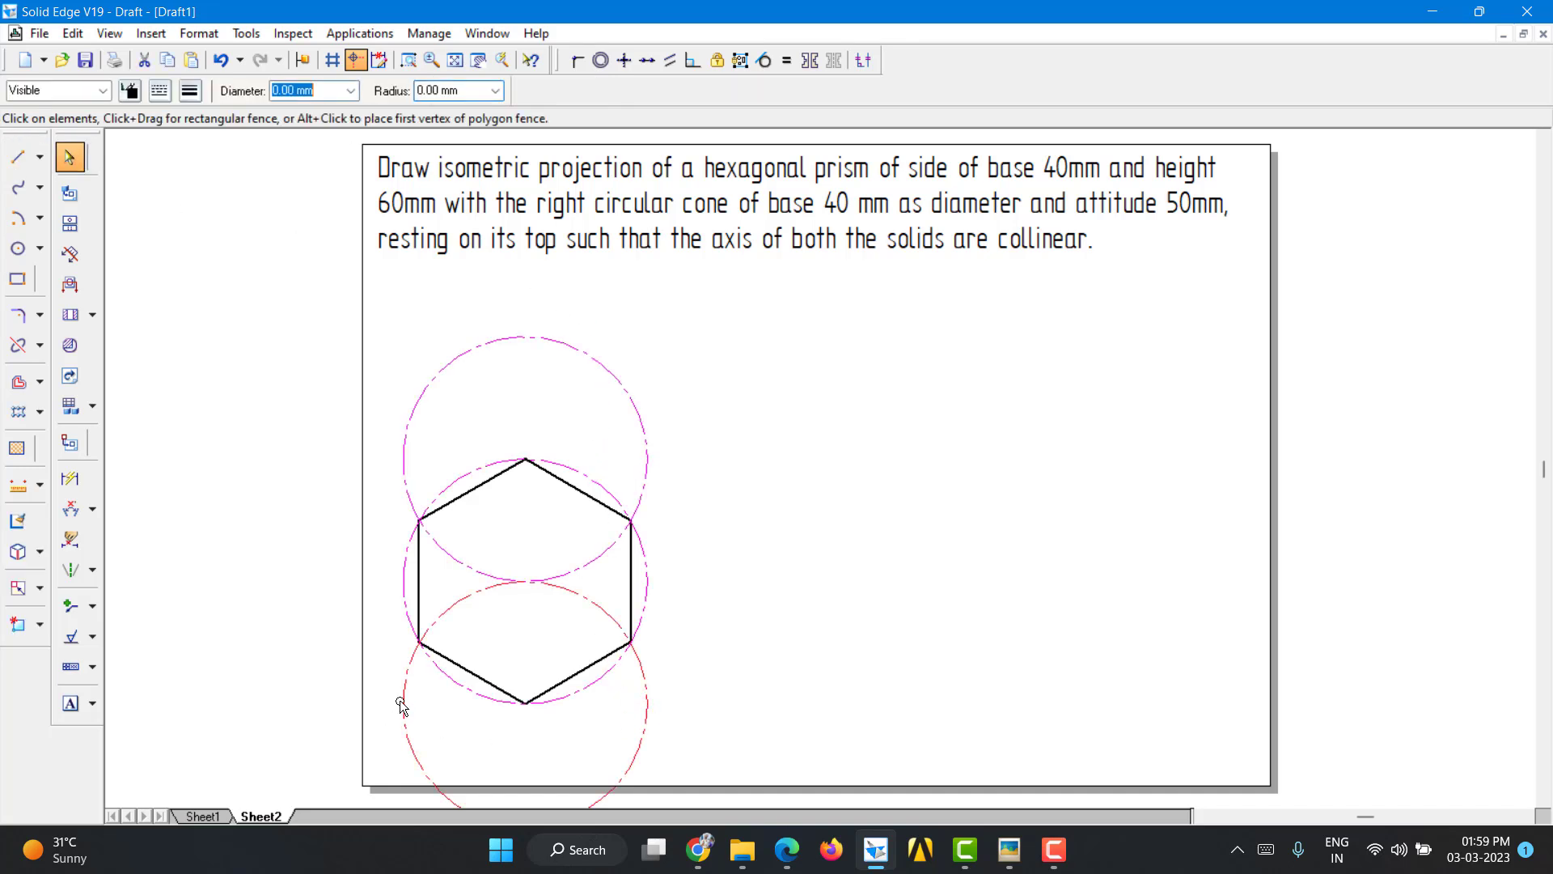
key(Delete)
click(579, 674)
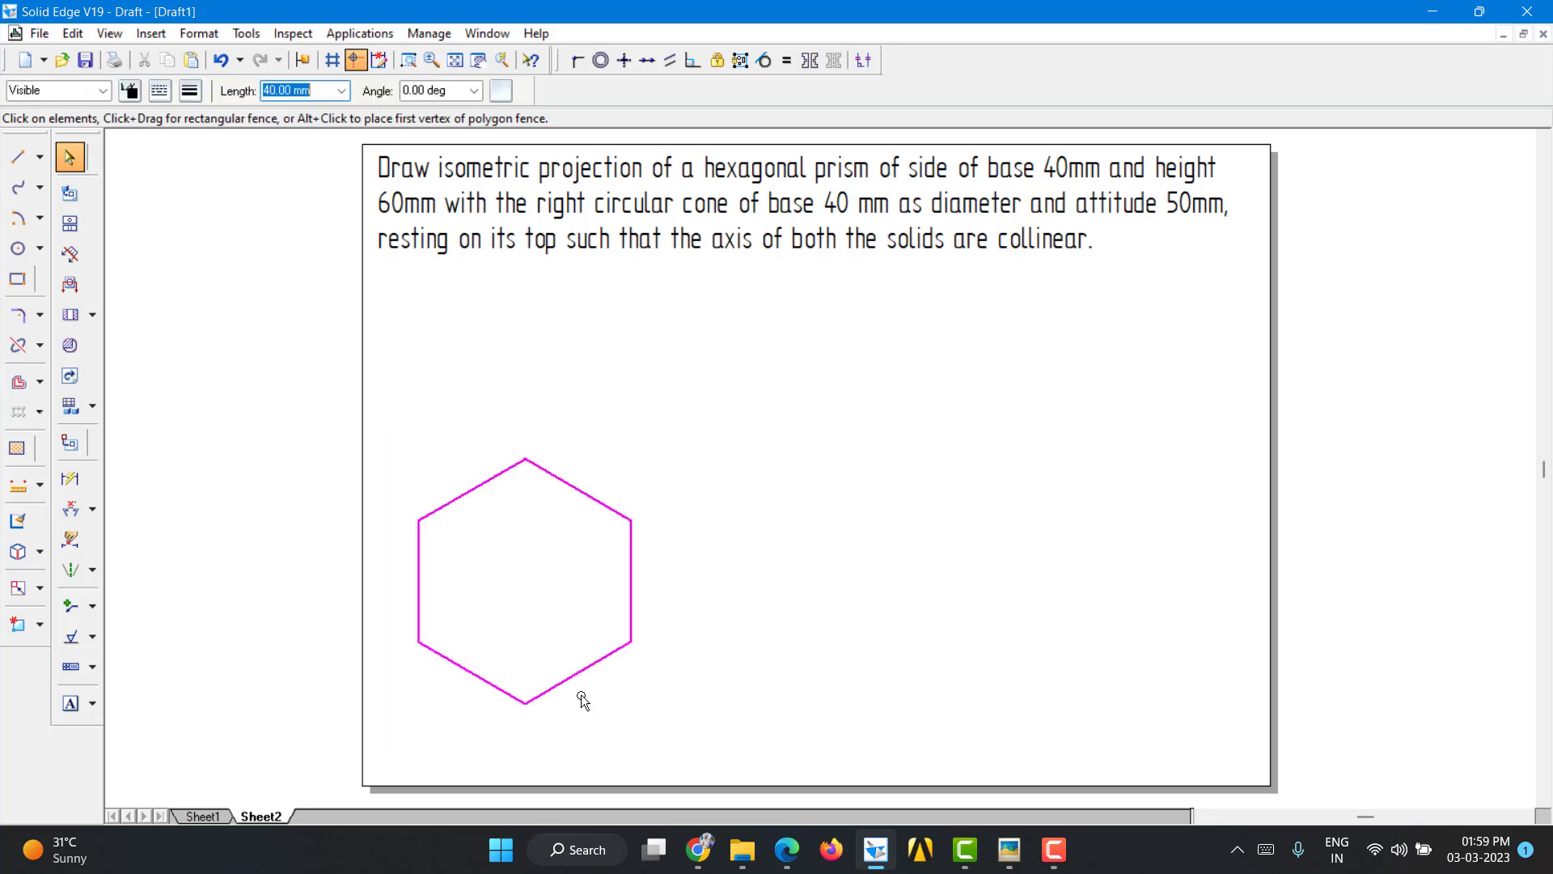
drag(568, 676, 564, 731)
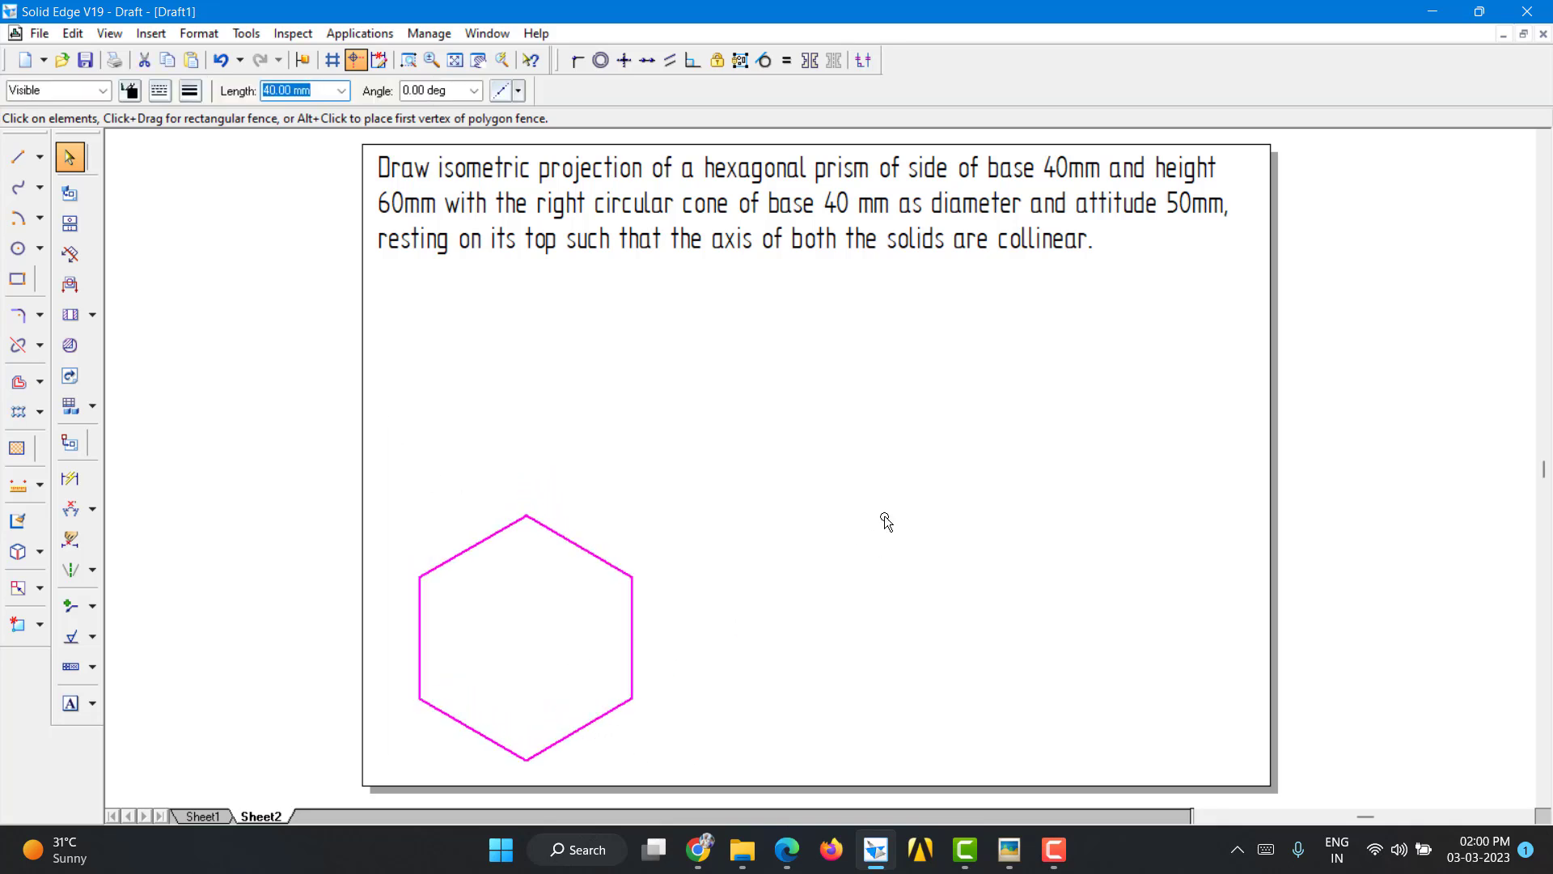
click(885, 519)
Step: Set the Line tool to the thinnest width in black
click(18, 156)
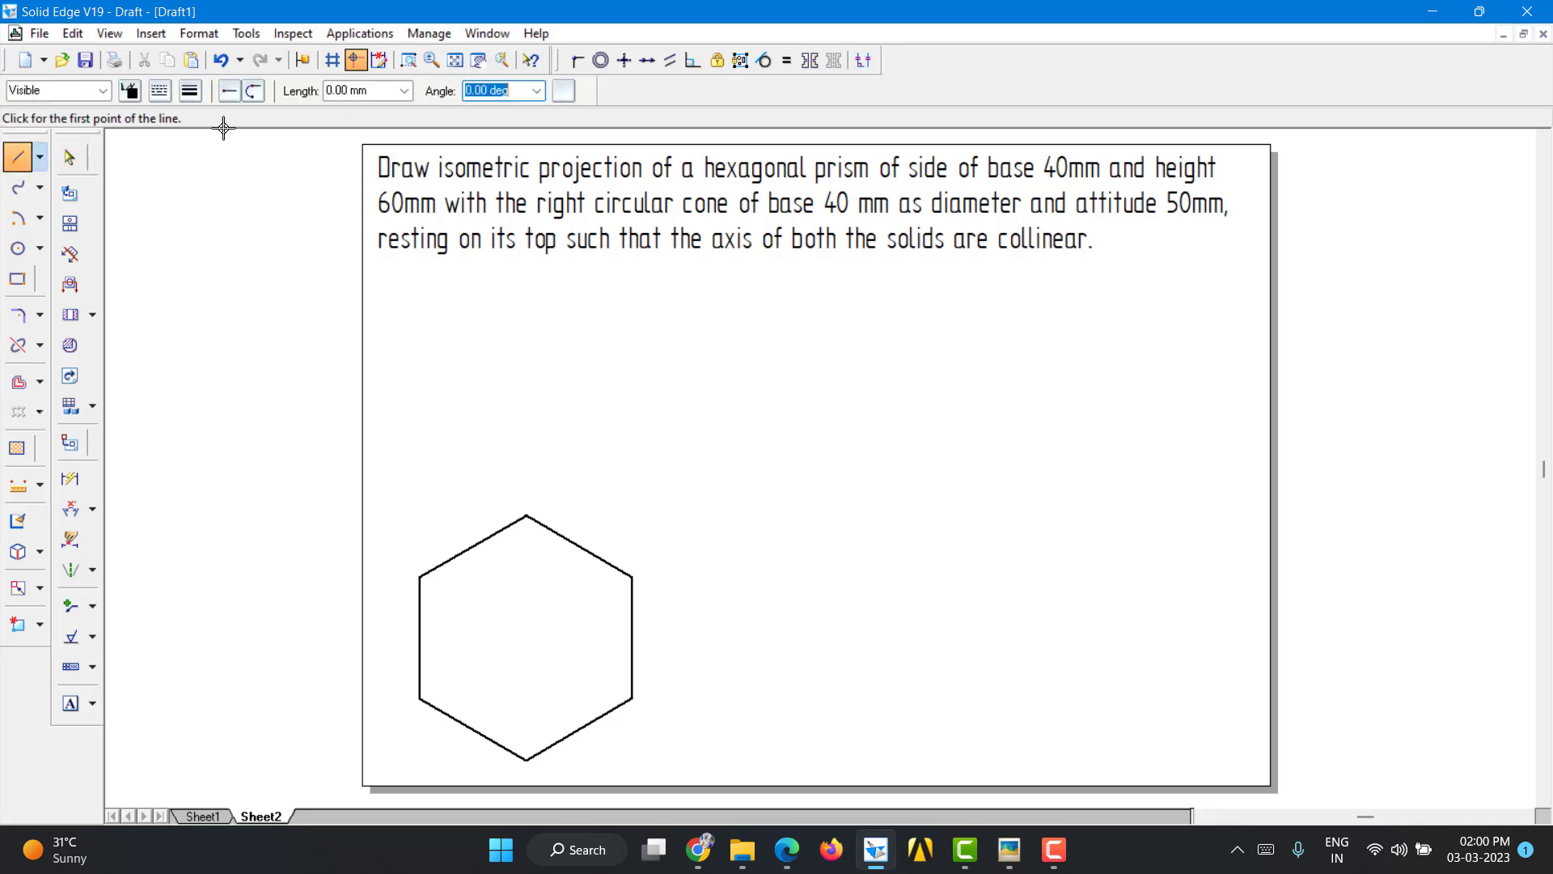
click(191, 90)
click(211, 114)
click(129, 91)
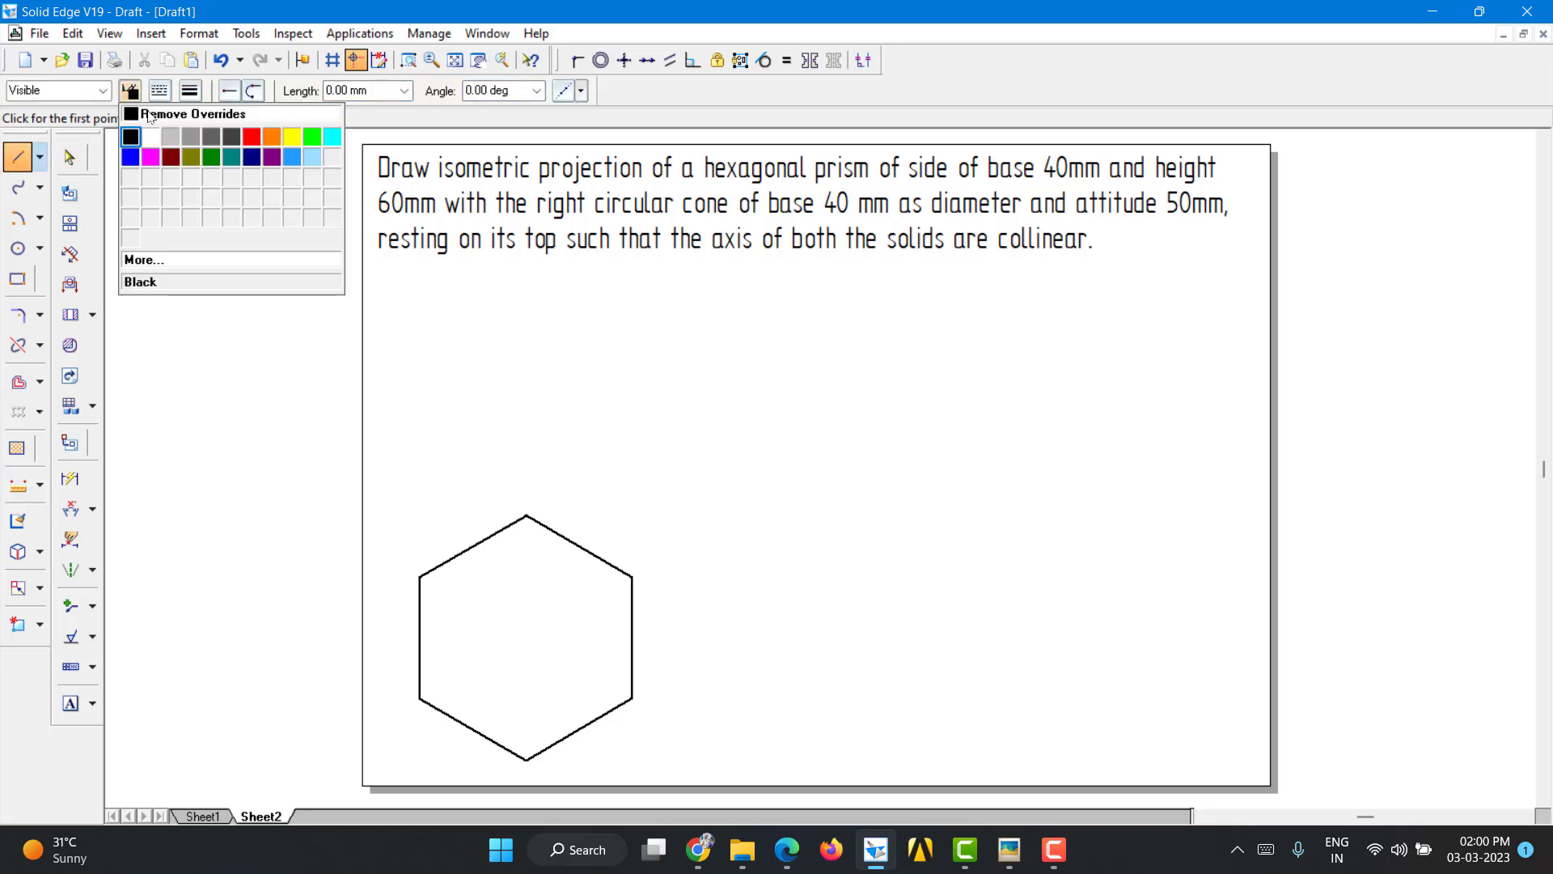
click(171, 143)
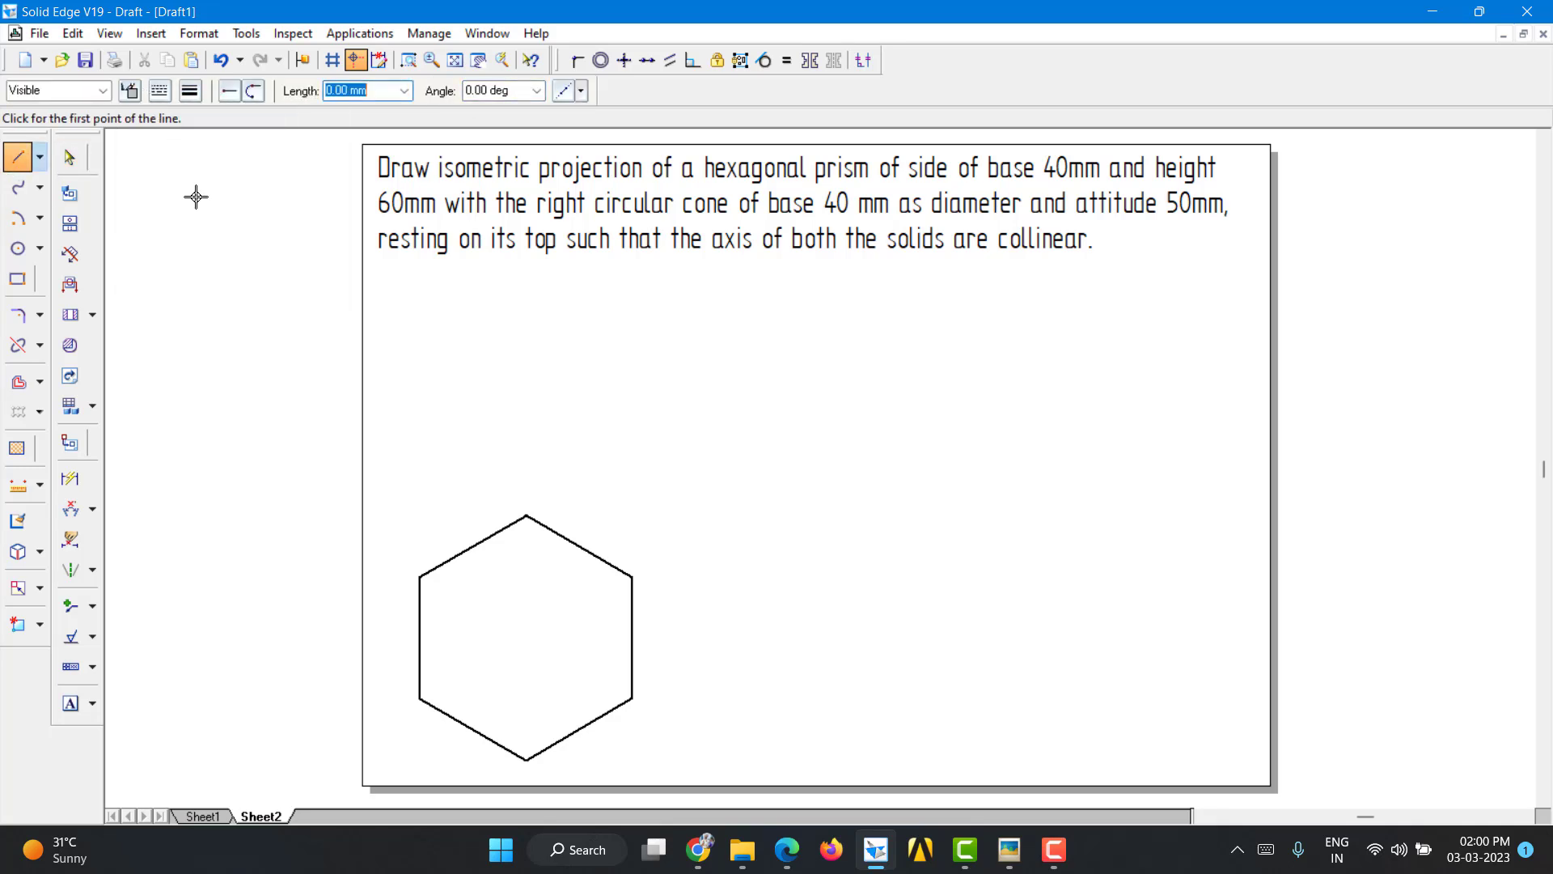
Step: Draw vertical lines up from the side vertices and a horizontal line through the top vertex
click(420, 577)
click(419, 463)
click(526, 513)
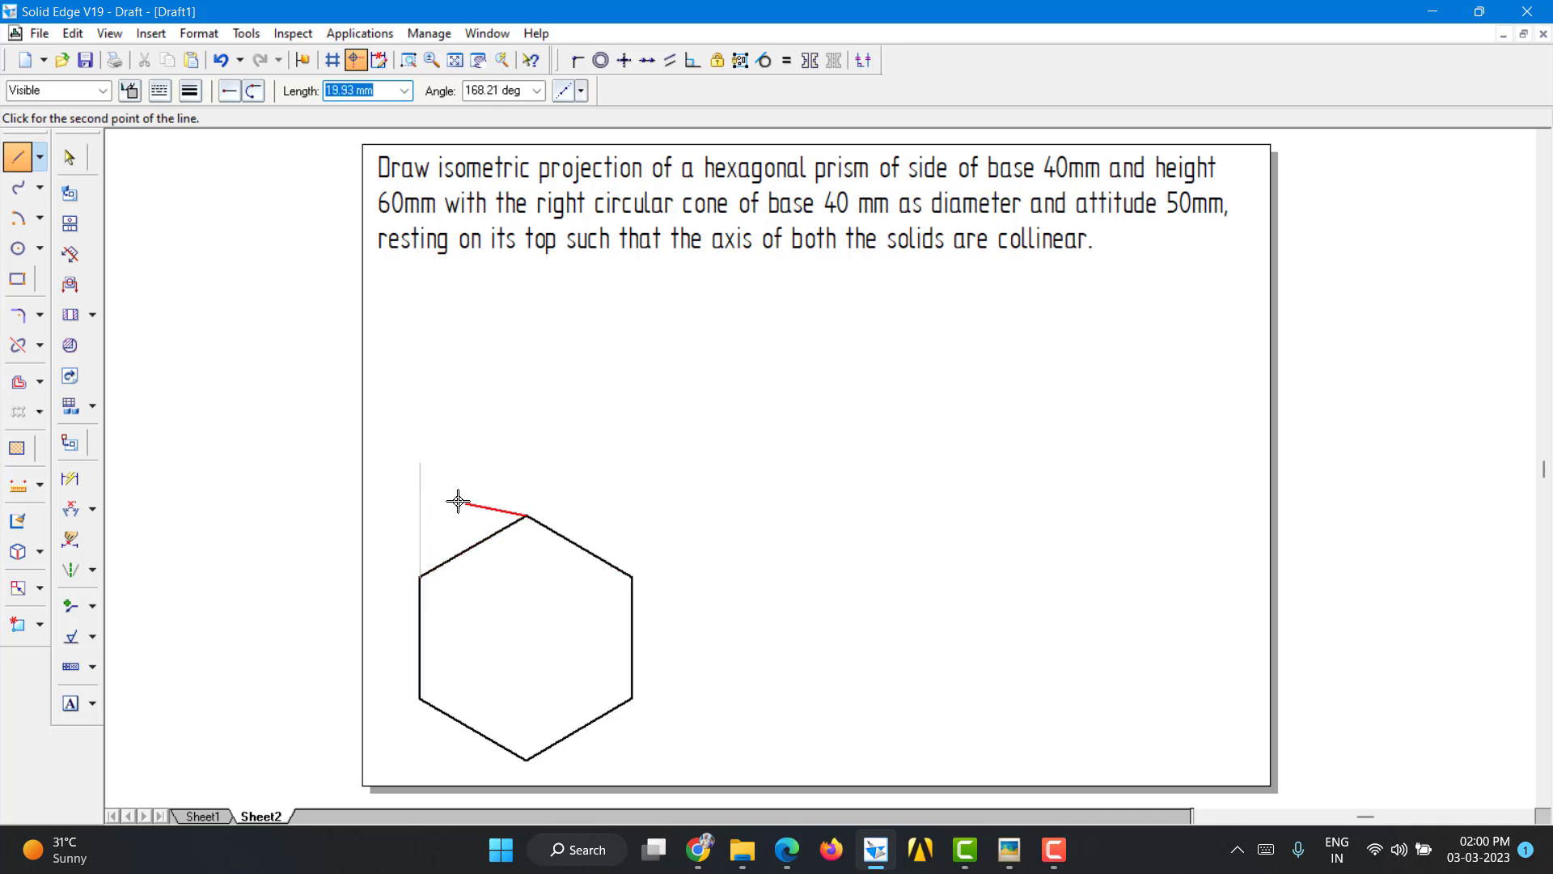
click(386, 513)
click(526, 513)
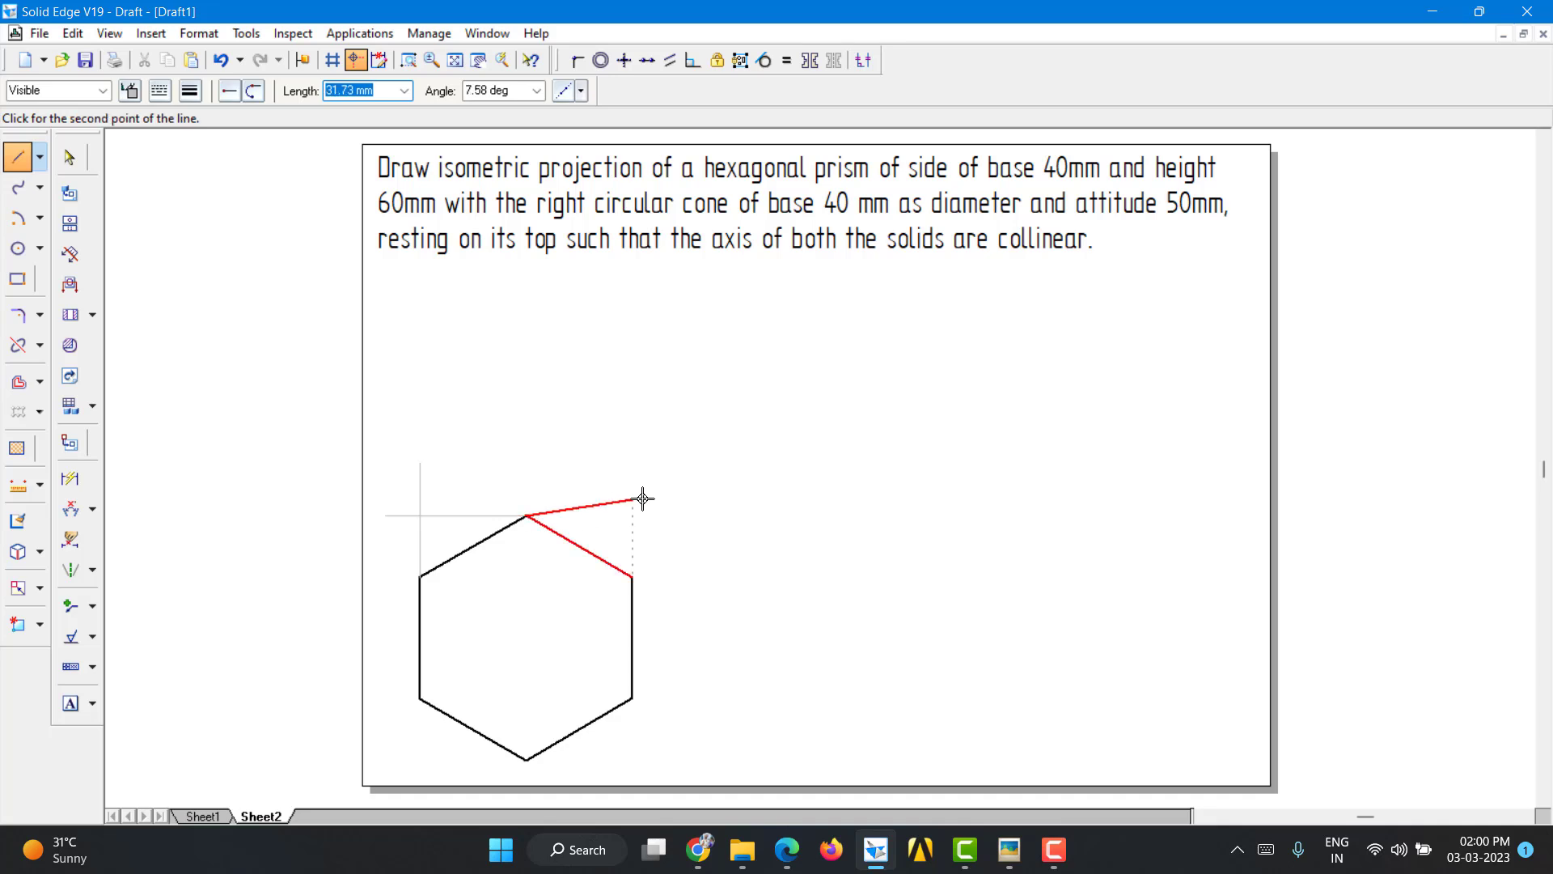
click(702, 515)
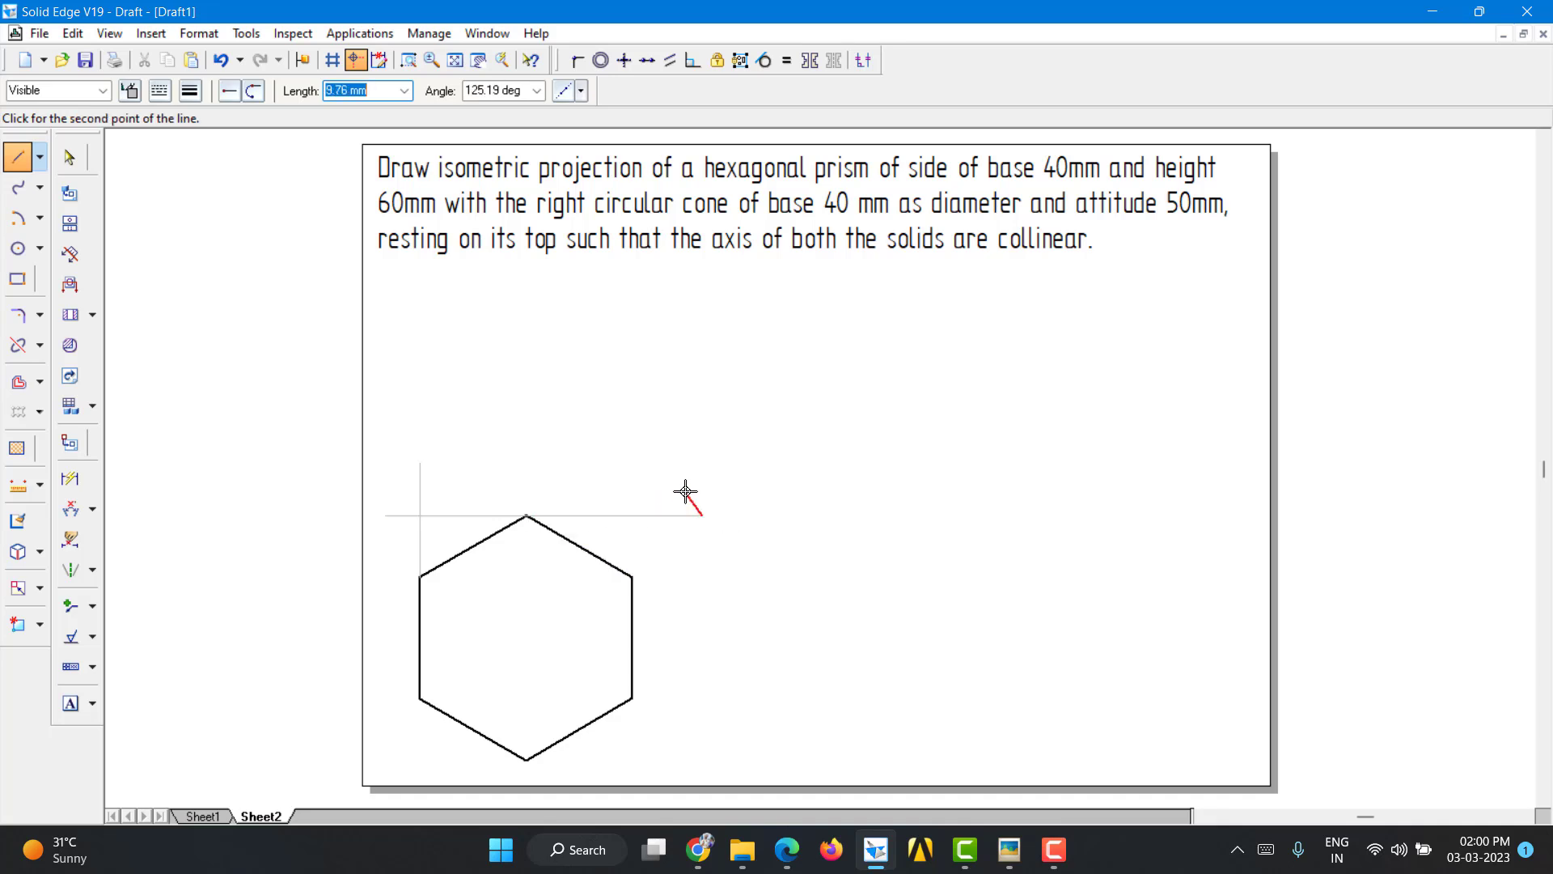
click(633, 576)
click(633, 487)
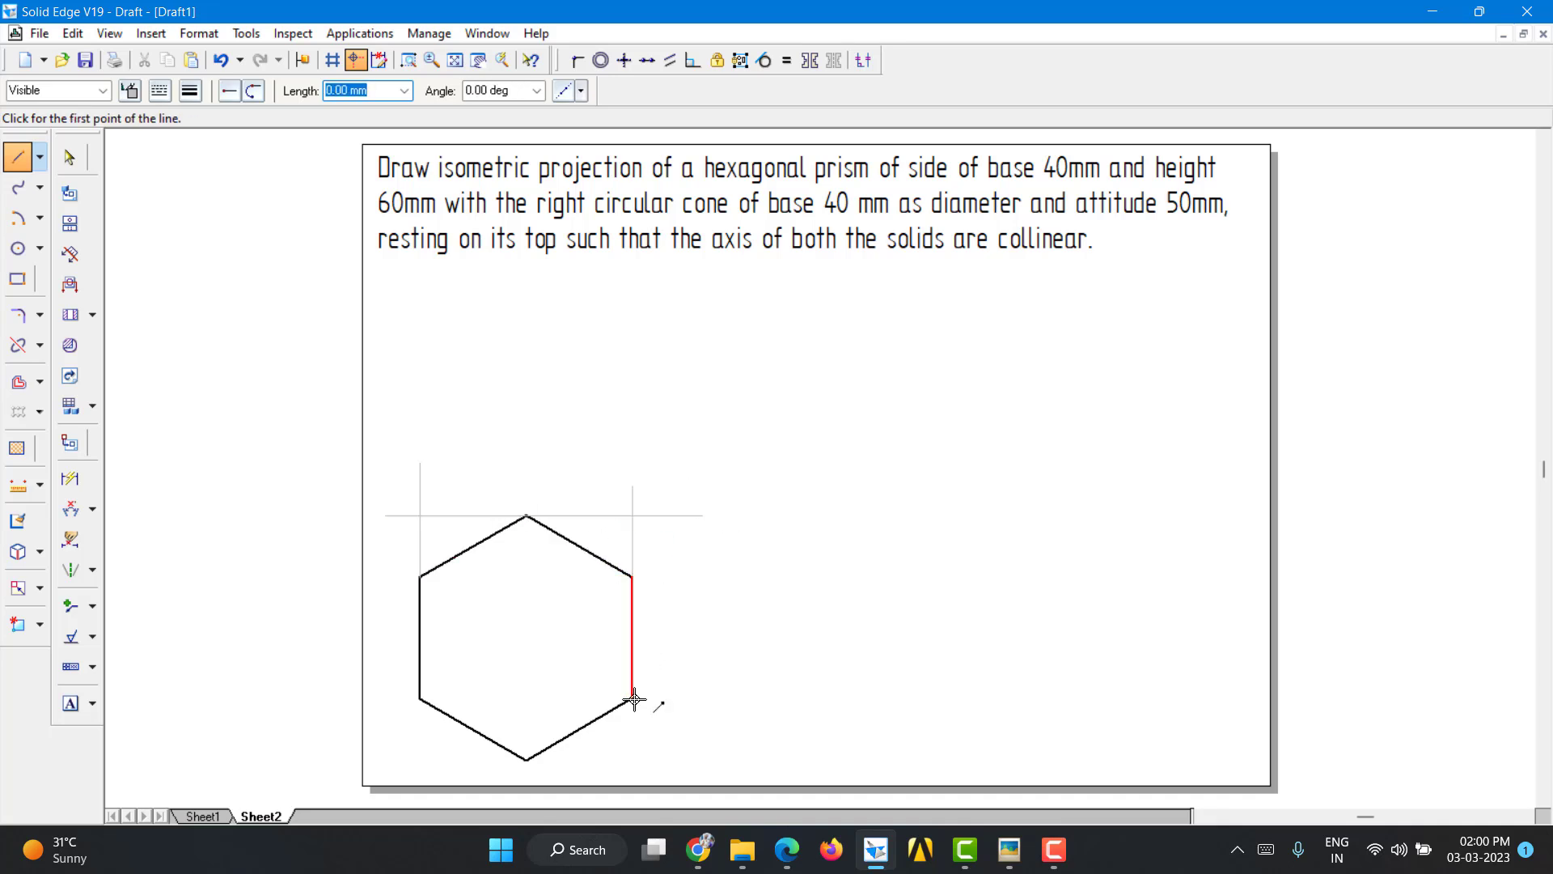
Step: Draw vertical lines down from the lower vertices and a horizontal line through the bottom vertex
click(633, 699)
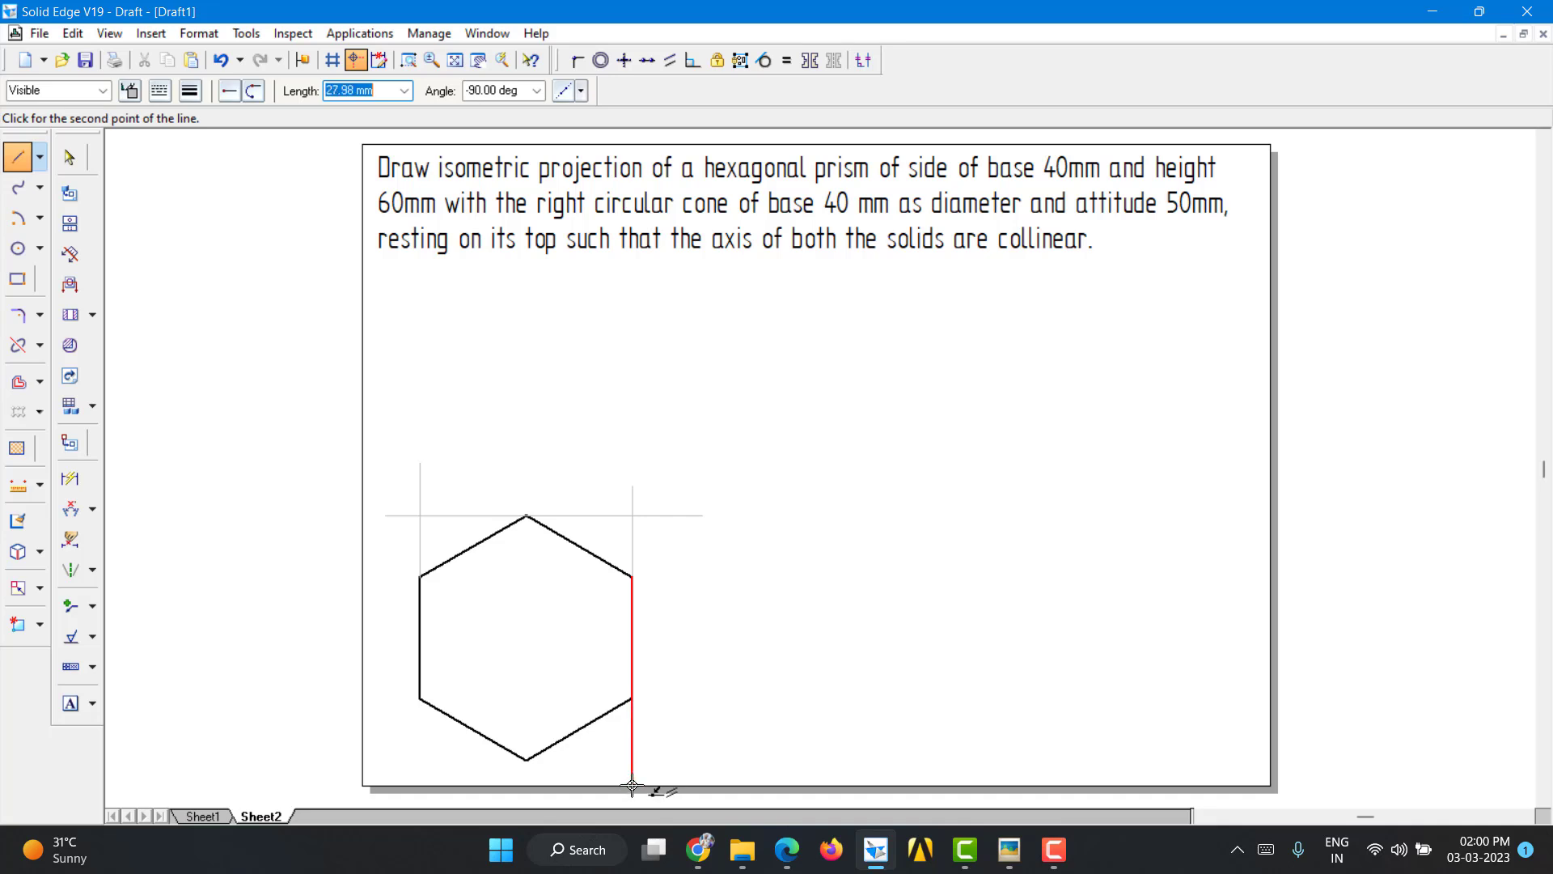
click(632, 784)
click(527, 759)
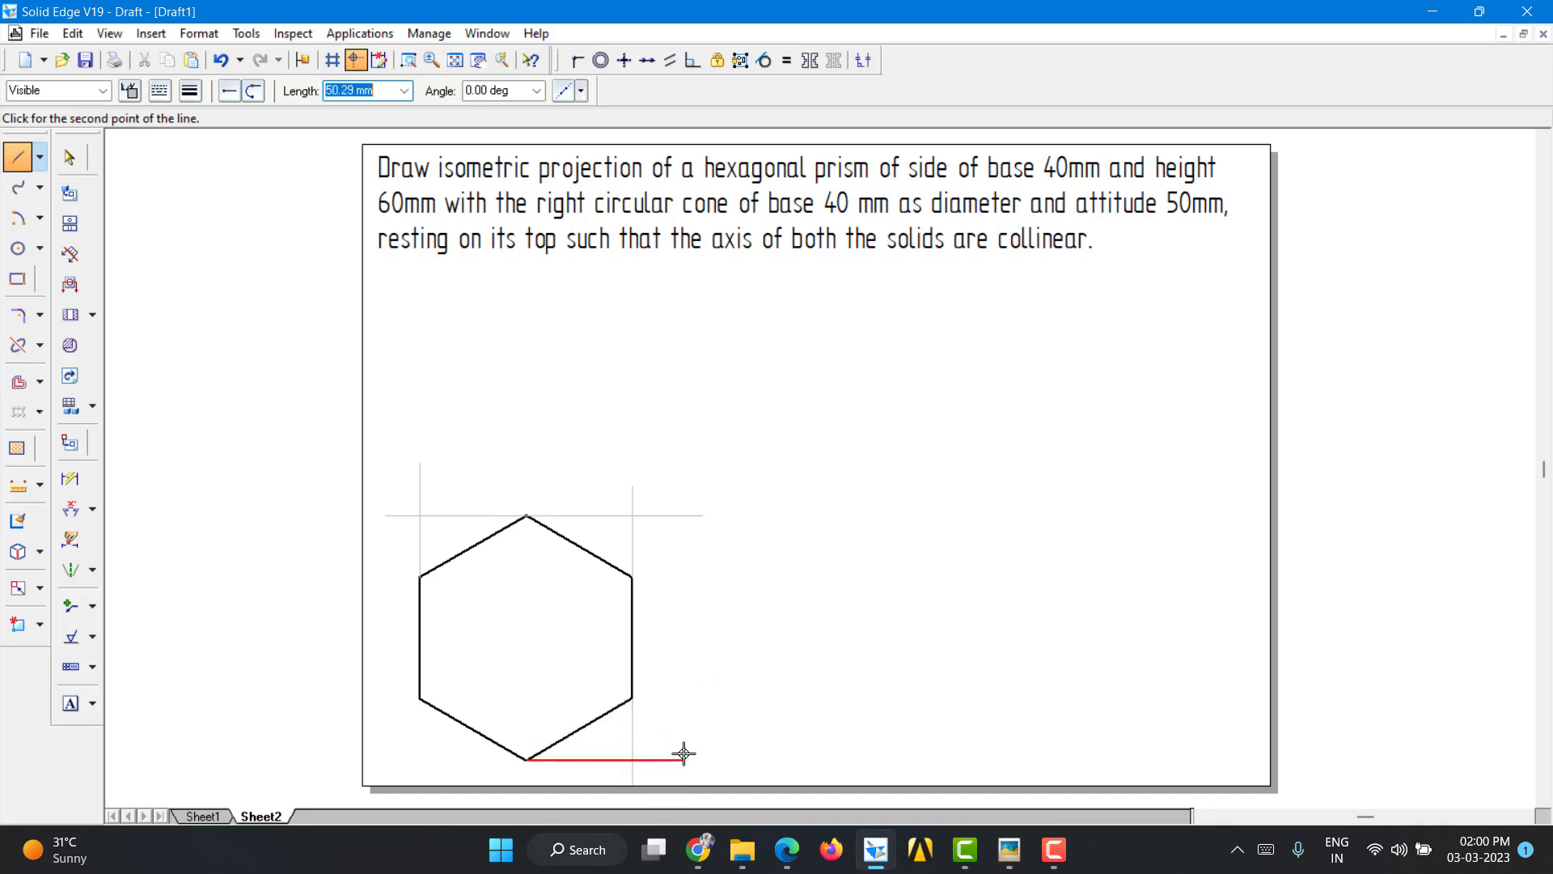
click(684, 761)
key(Escape)
click(527, 761)
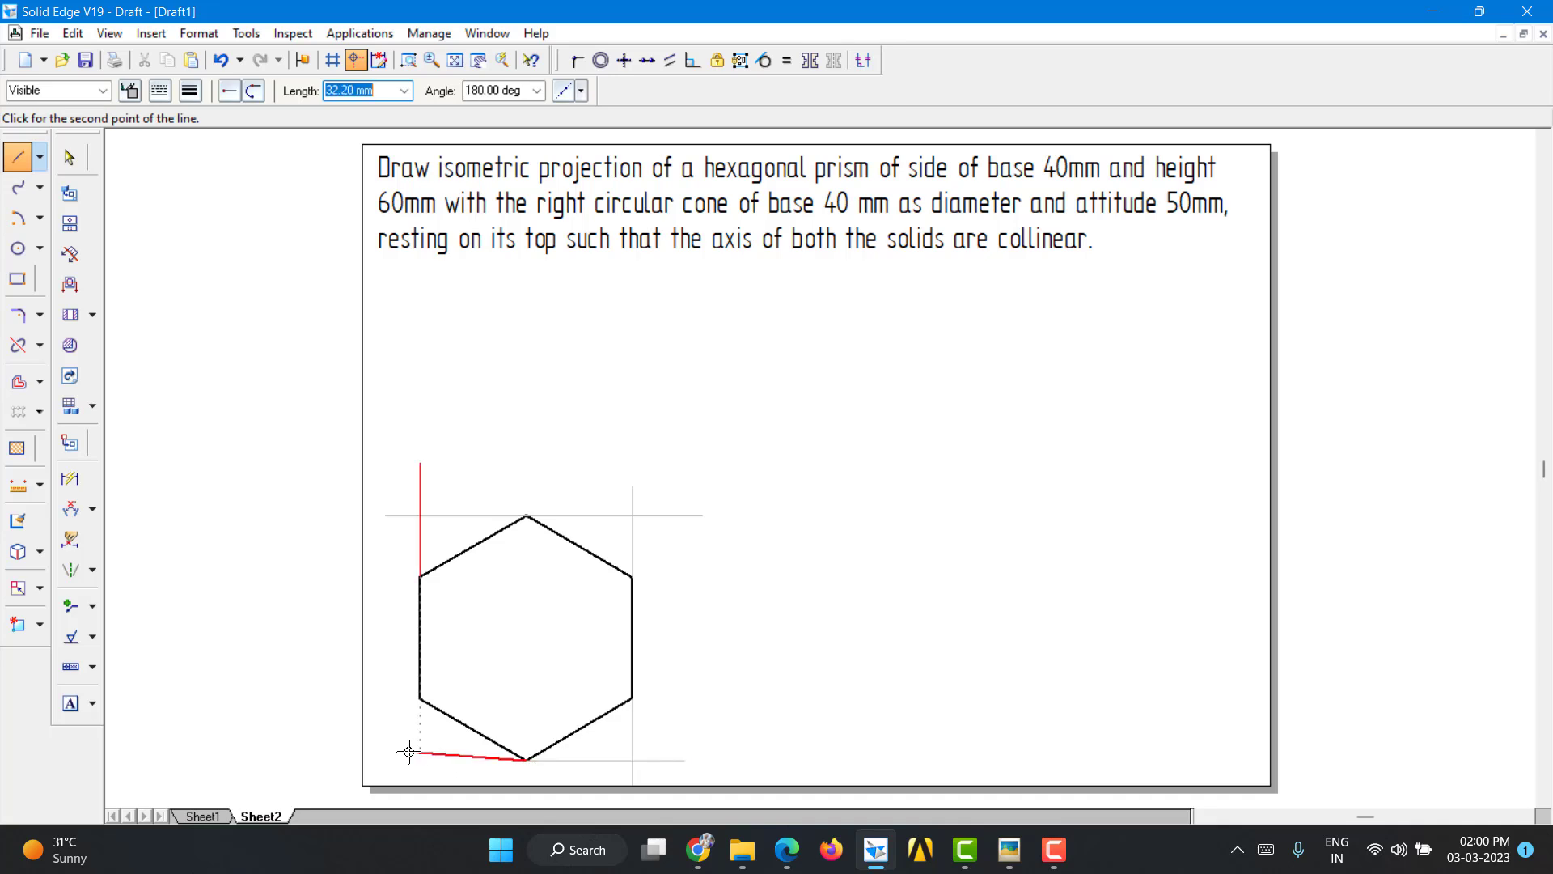
click(388, 760)
key(Escape)
click(419, 699)
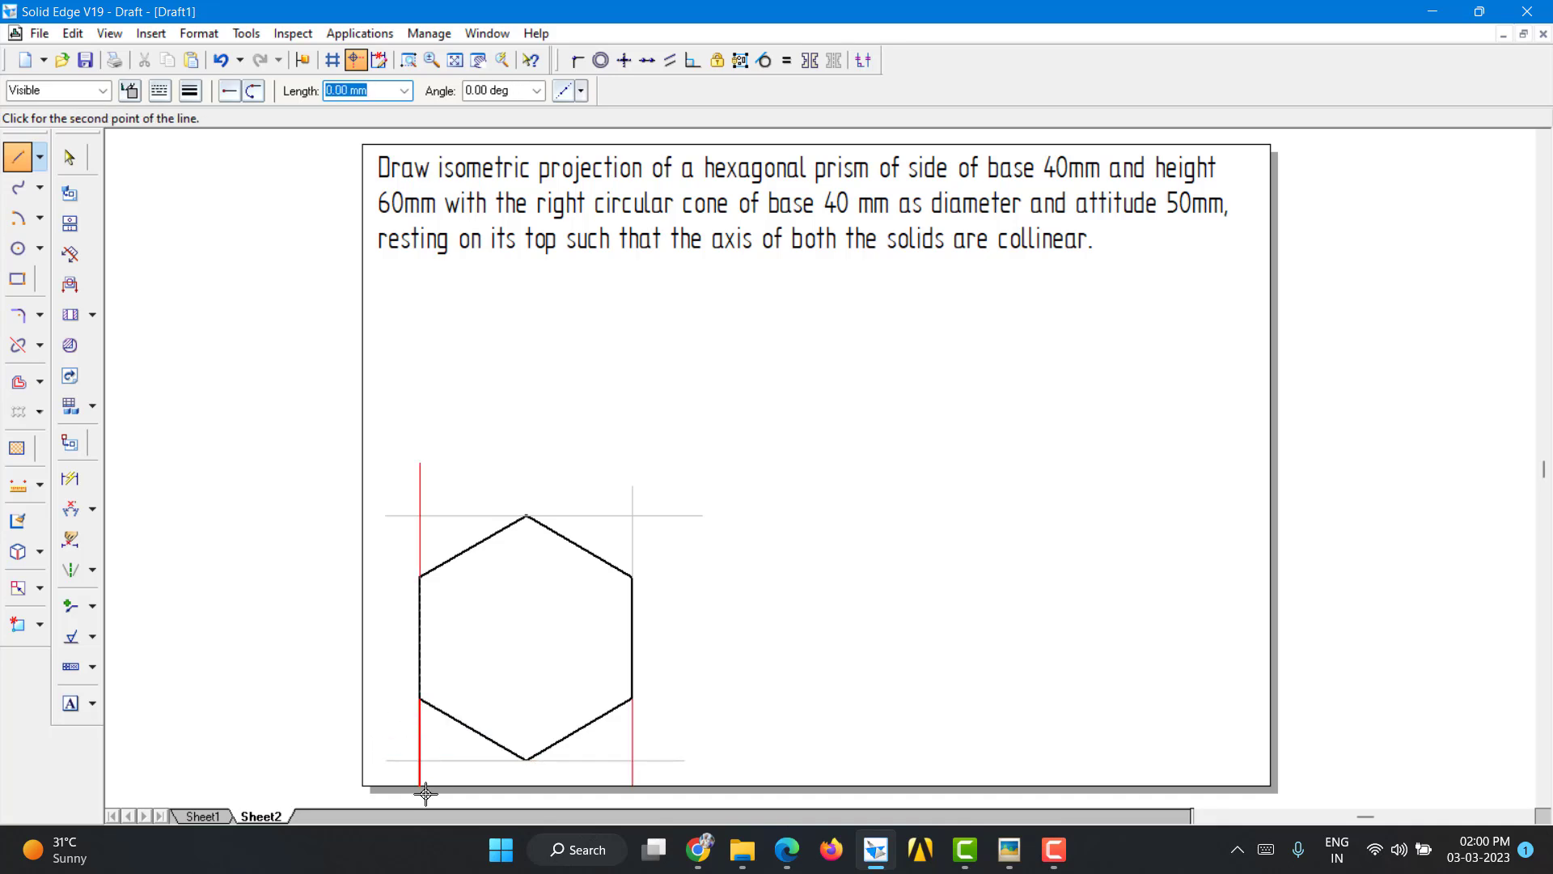
click(420, 783)
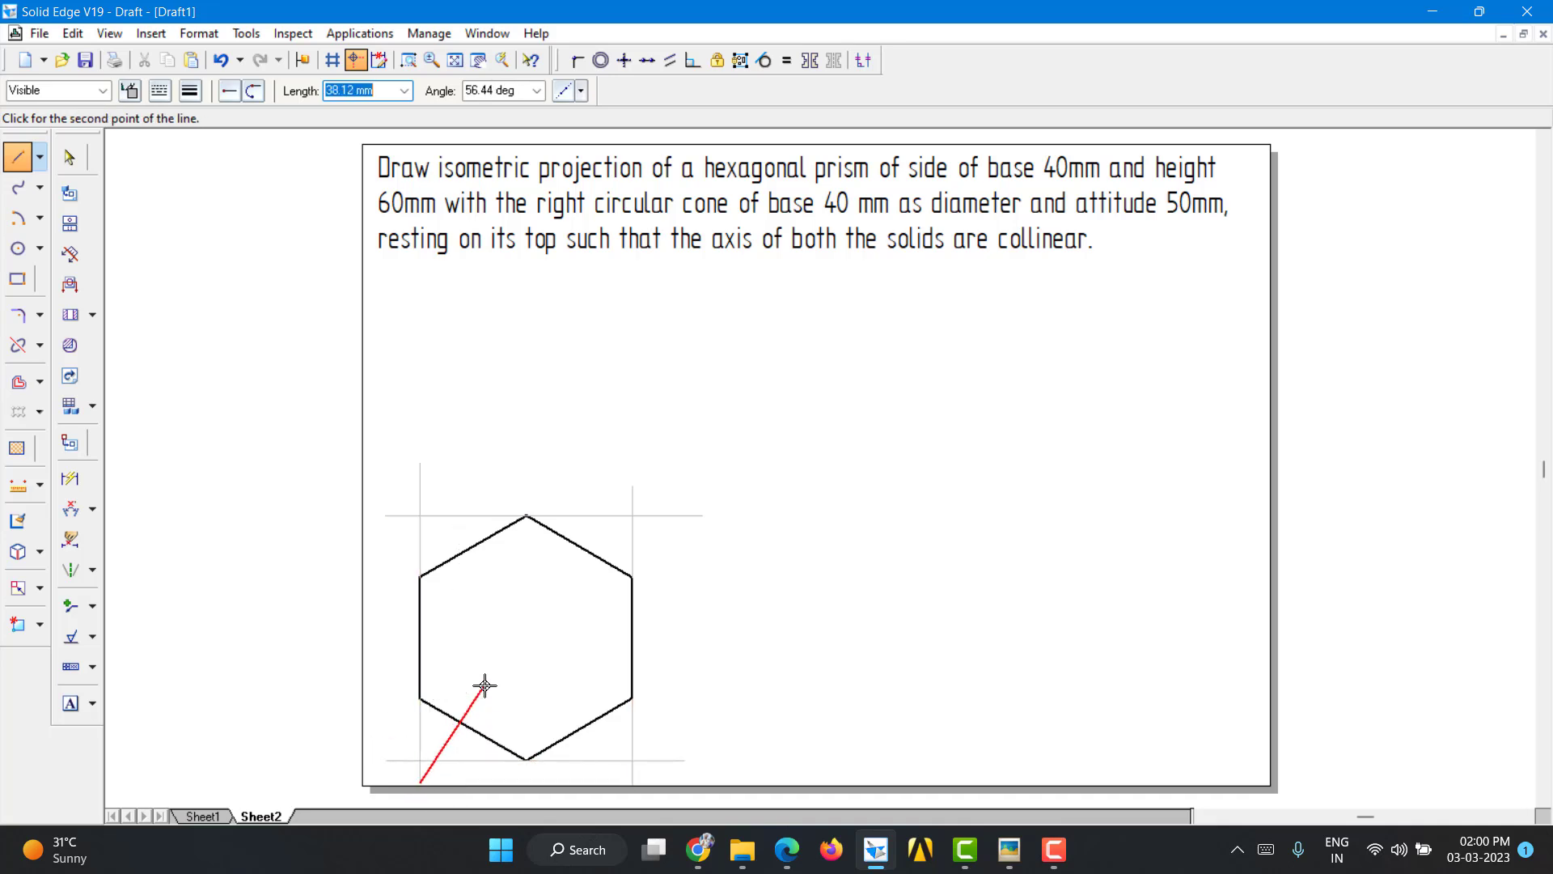
key(Escape)
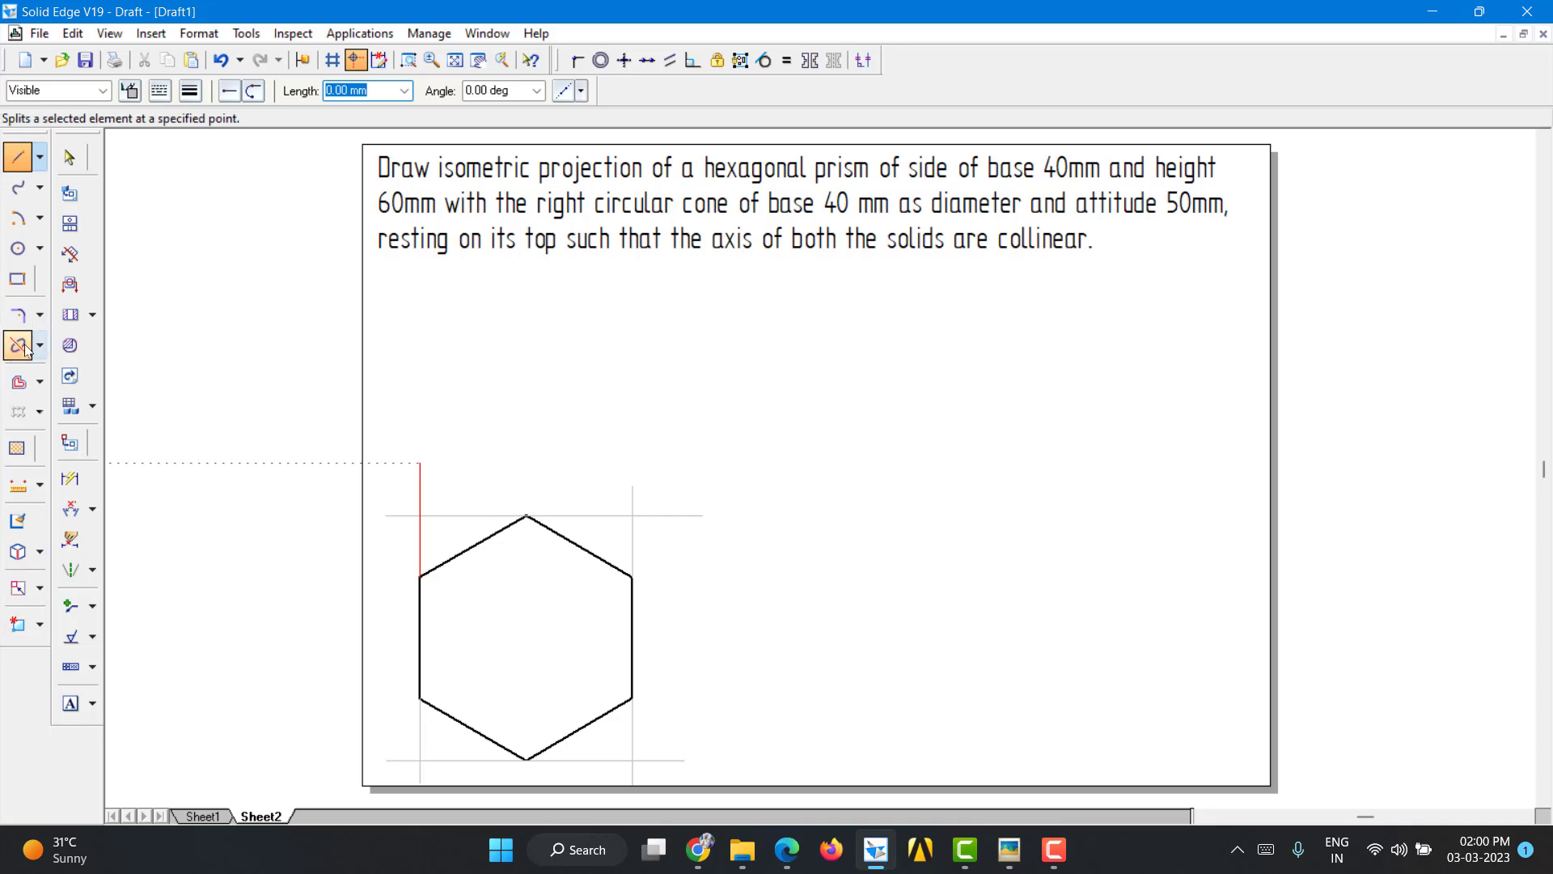
Step: Trim the overhanging construction line ends so a tight rectangle boxes the hexagon
click(40, 346)
click(89, 345)
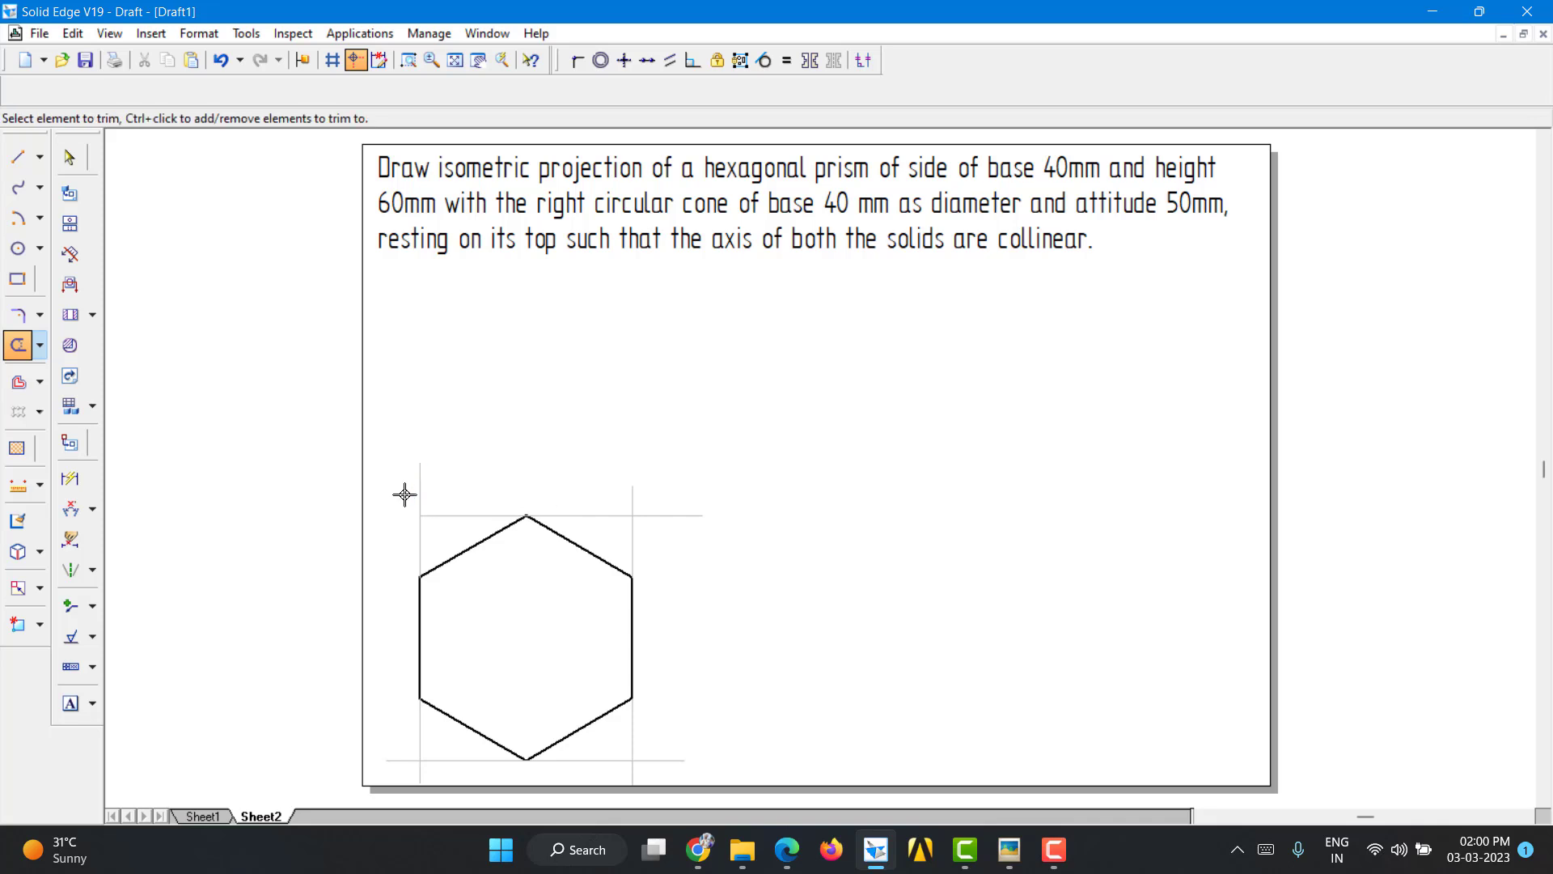
mouse_move(397, 489)
mouse_down()
mouse_move(665, 510)
mouse_move(668, 735)
mouse_move(640, 786)
mouse_move(619, 780)
mouse_move(650, 776)
mouse_move(399, 746)
mouse_up()
click(69, 479)
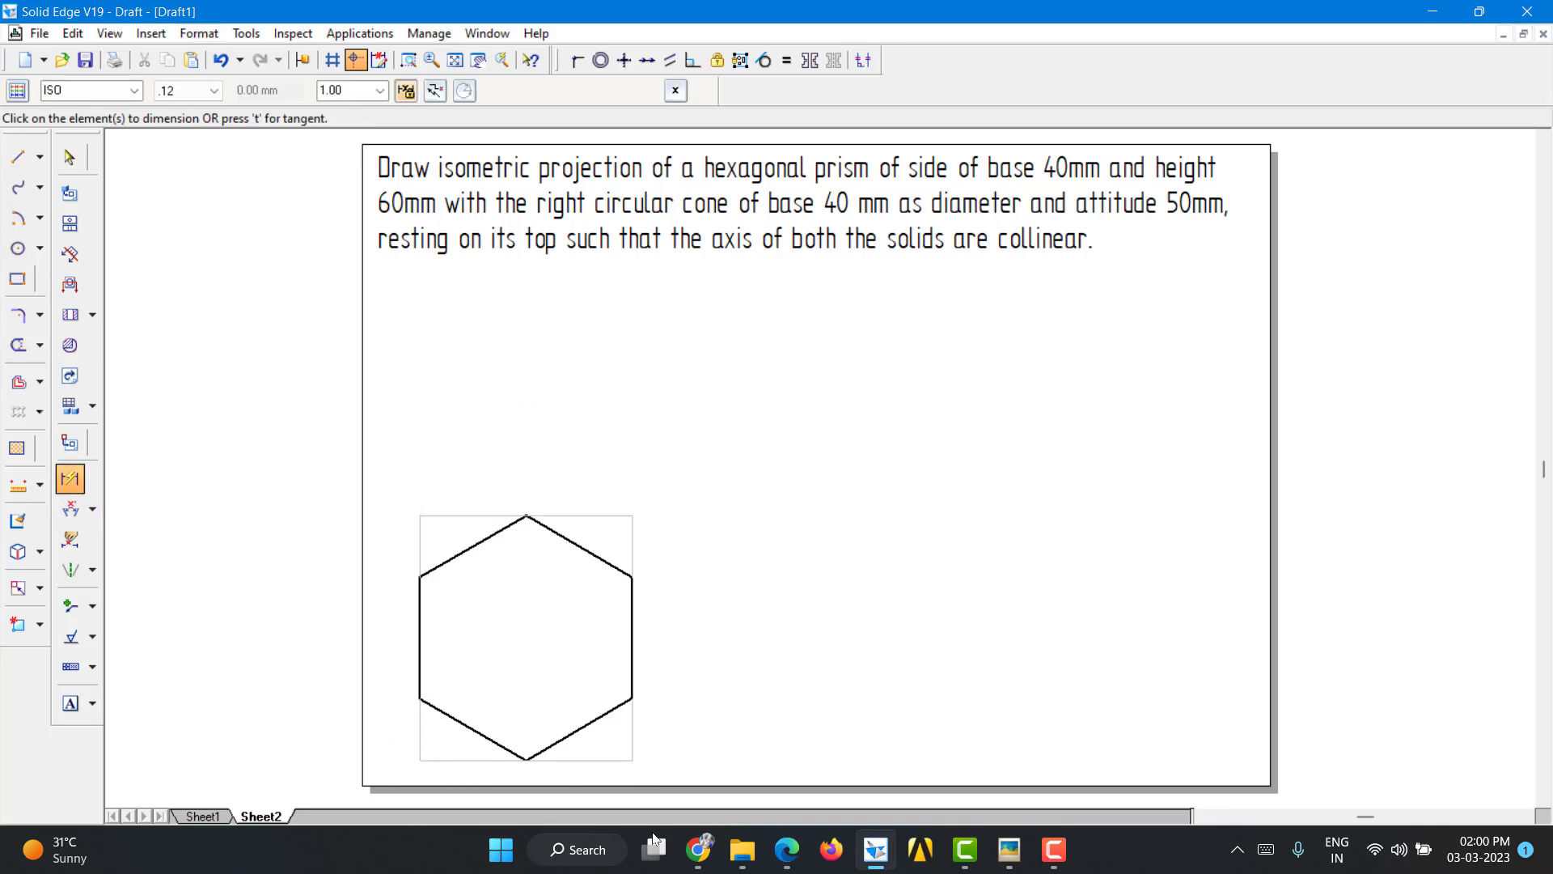
Step: Place 40, 20 and 20 mm vertical dimensions on the left and 34.64 mm along the base
click(417, 653)
click(392, 681)
click(414, 731)
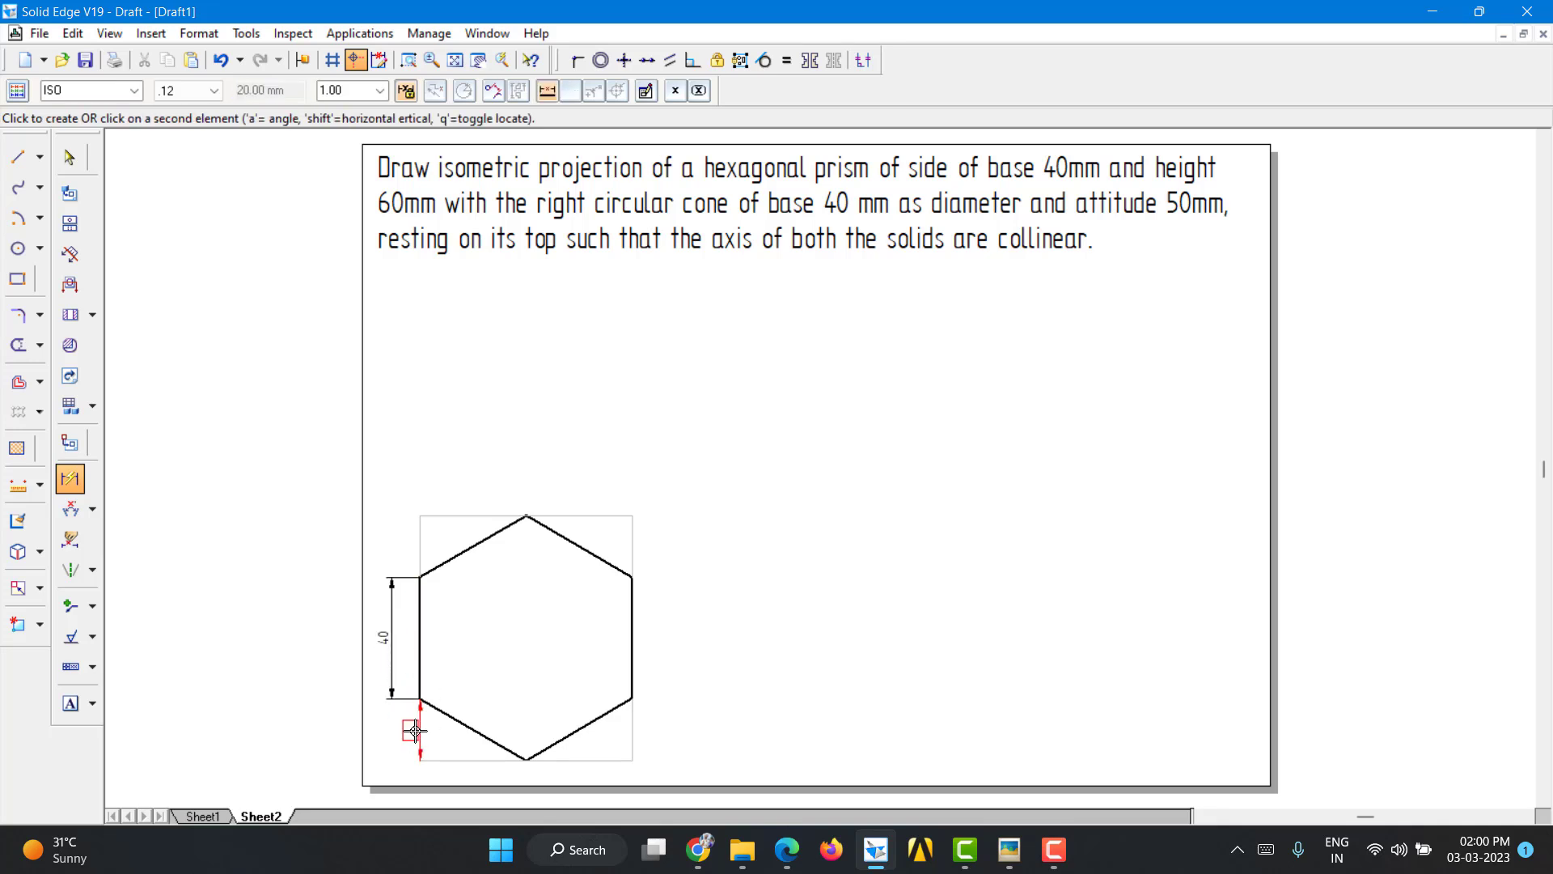
click(392, 728)
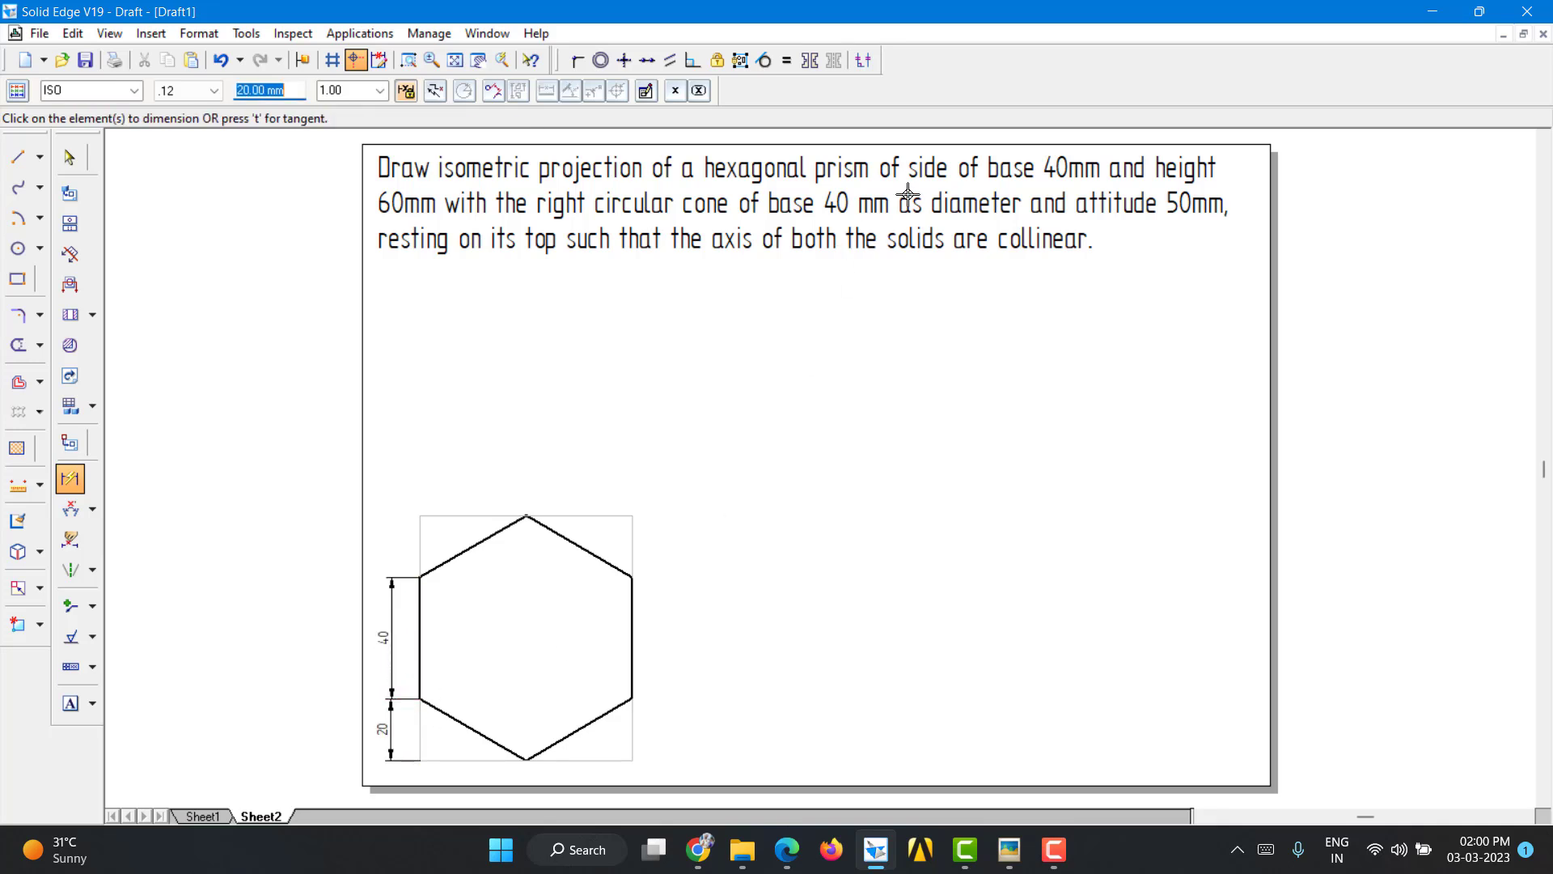
click(471, 758)
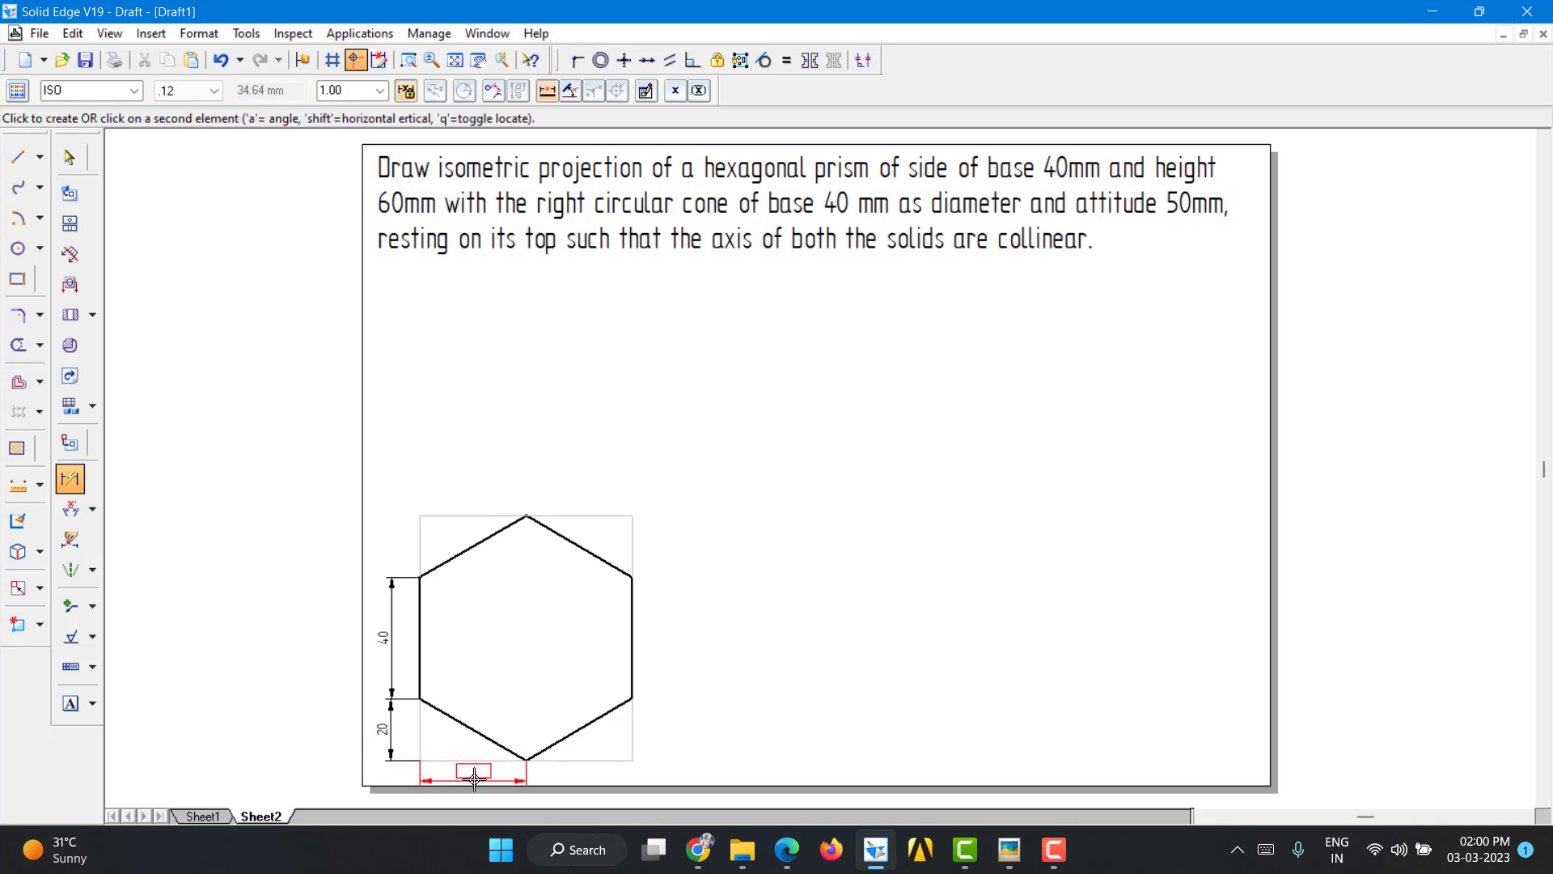
click(474, 779)
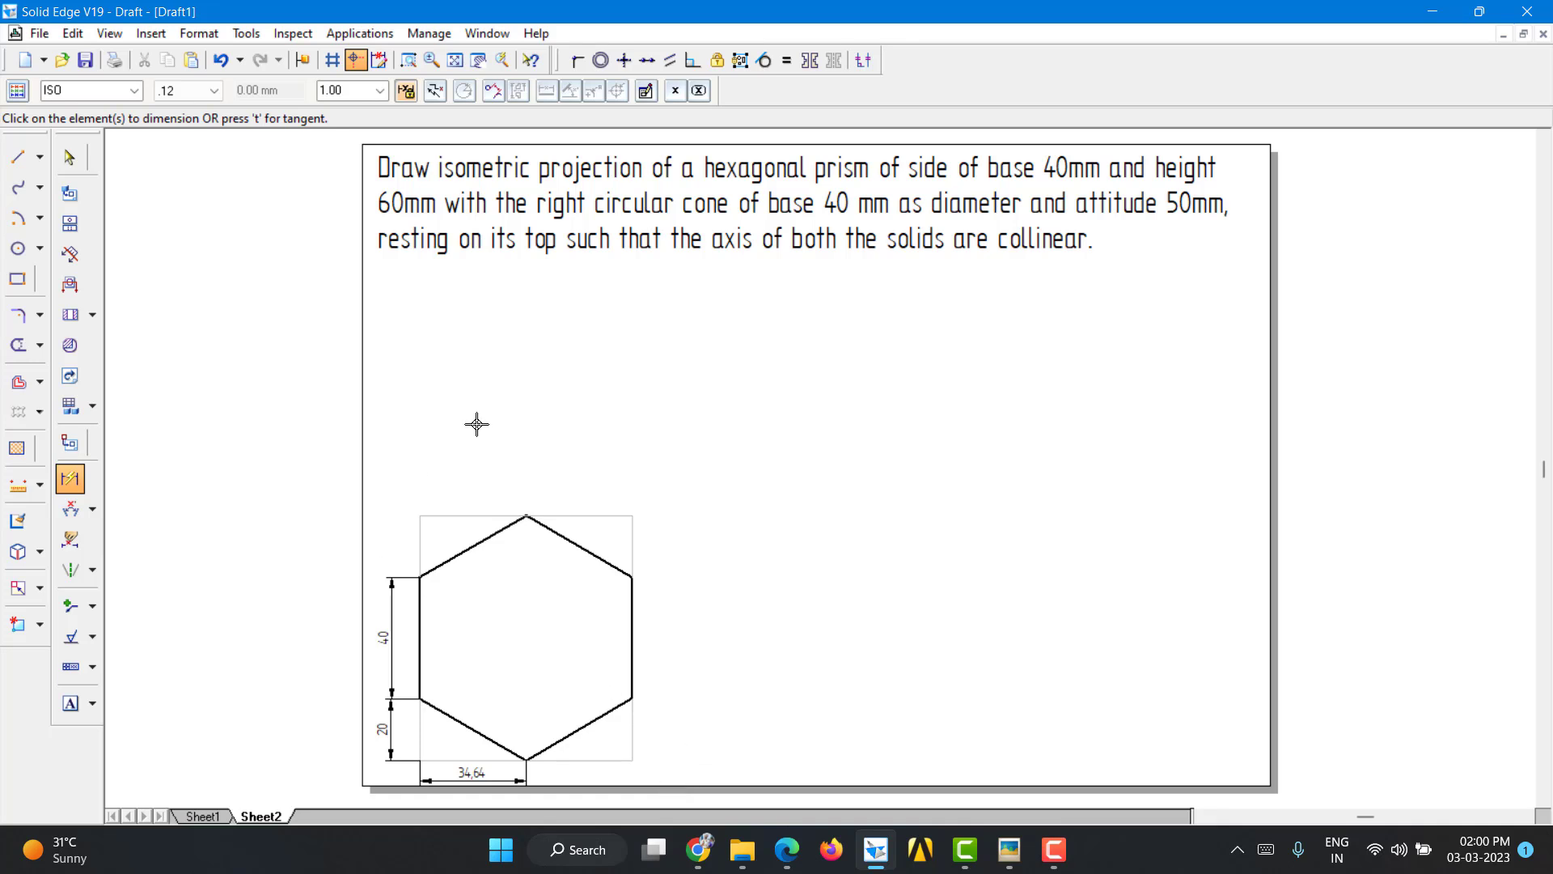
click(420, 521)
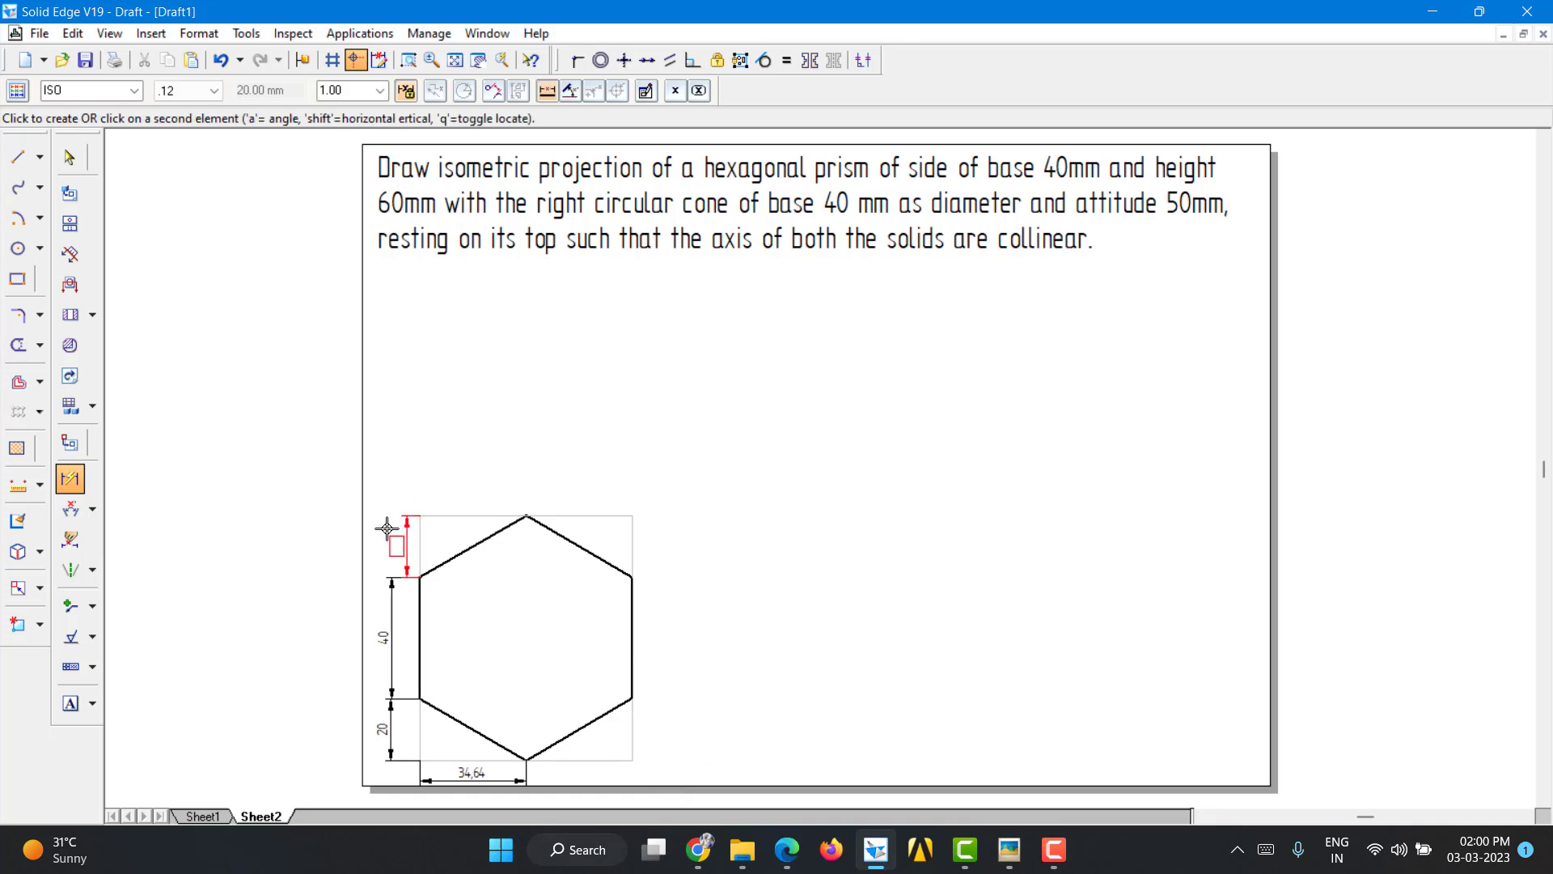
click(394, 530)
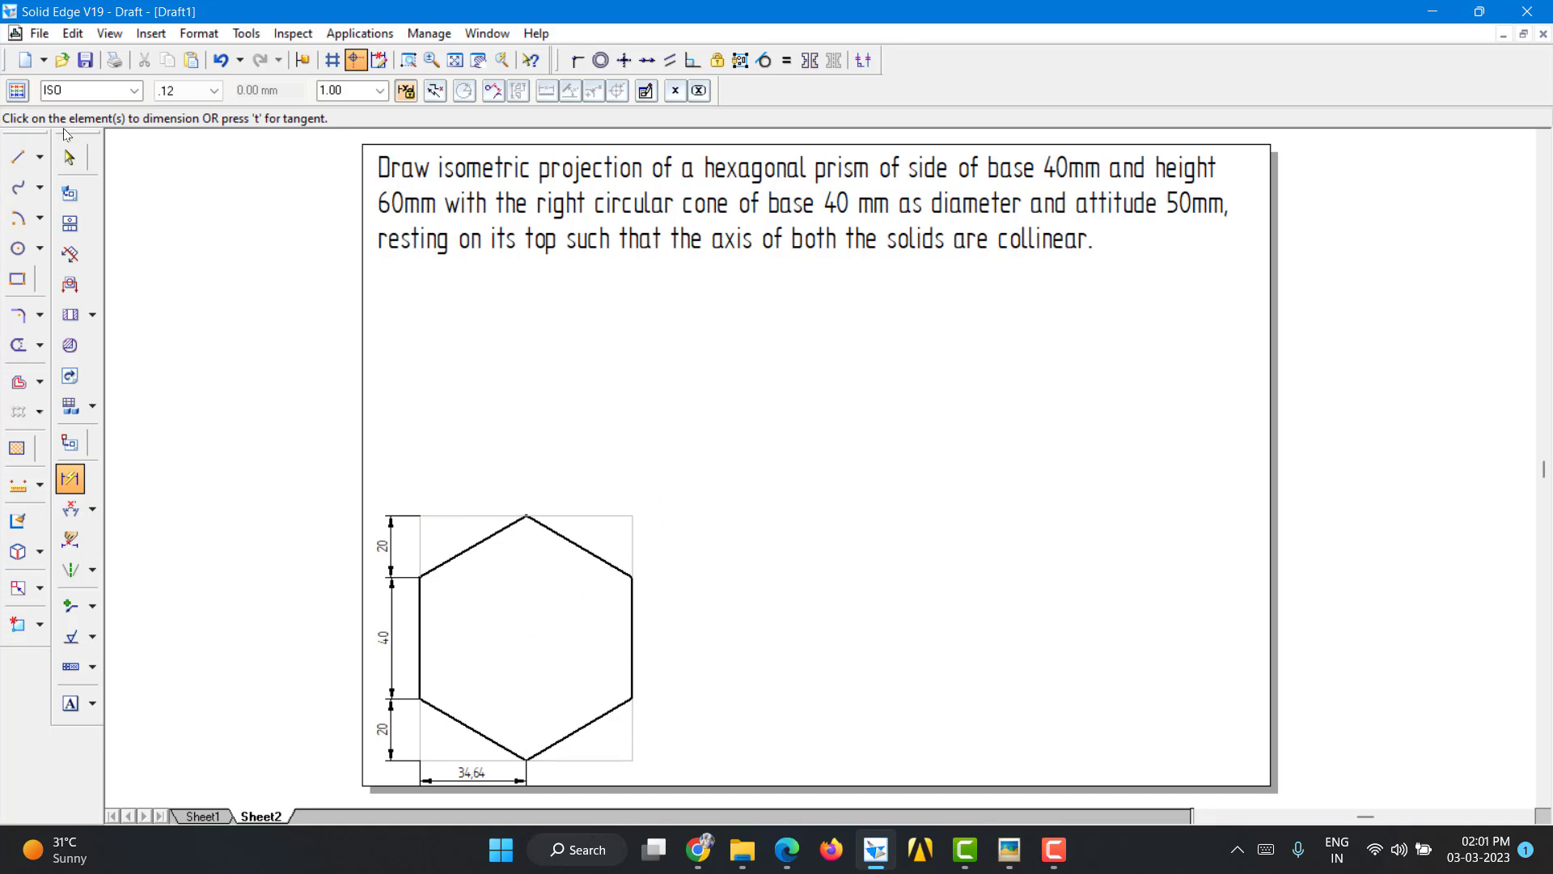
click(70, 157)
click(18, 156)
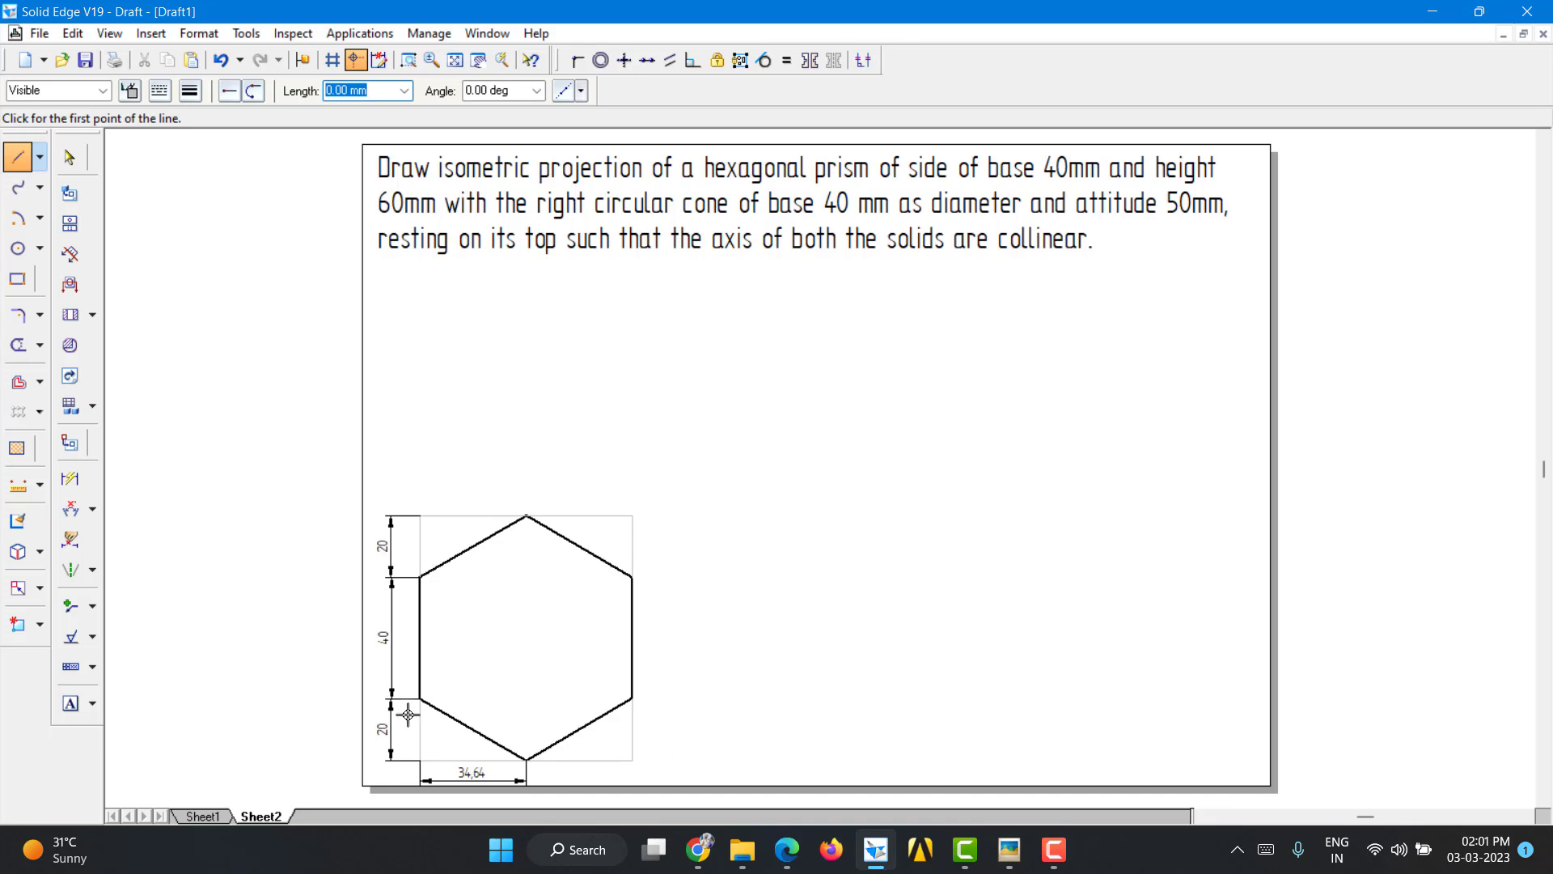
click(70, 702)
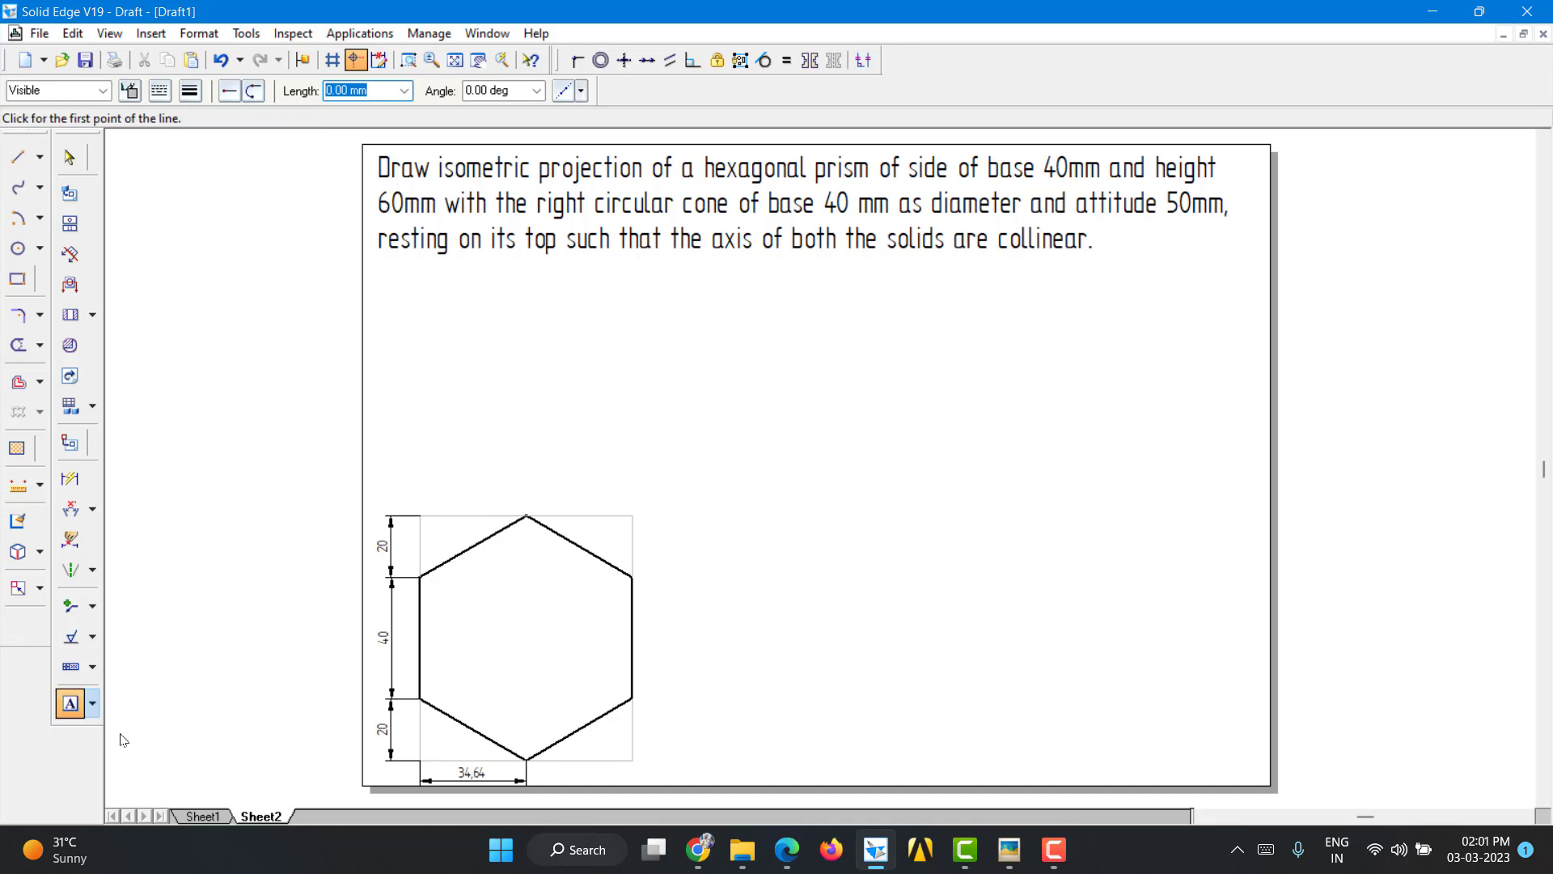
Step: Add text labels 1–8 and 10 around the box corners and hexagon vertices, counterclockwise from lower left
click(402, 758)
text(1)
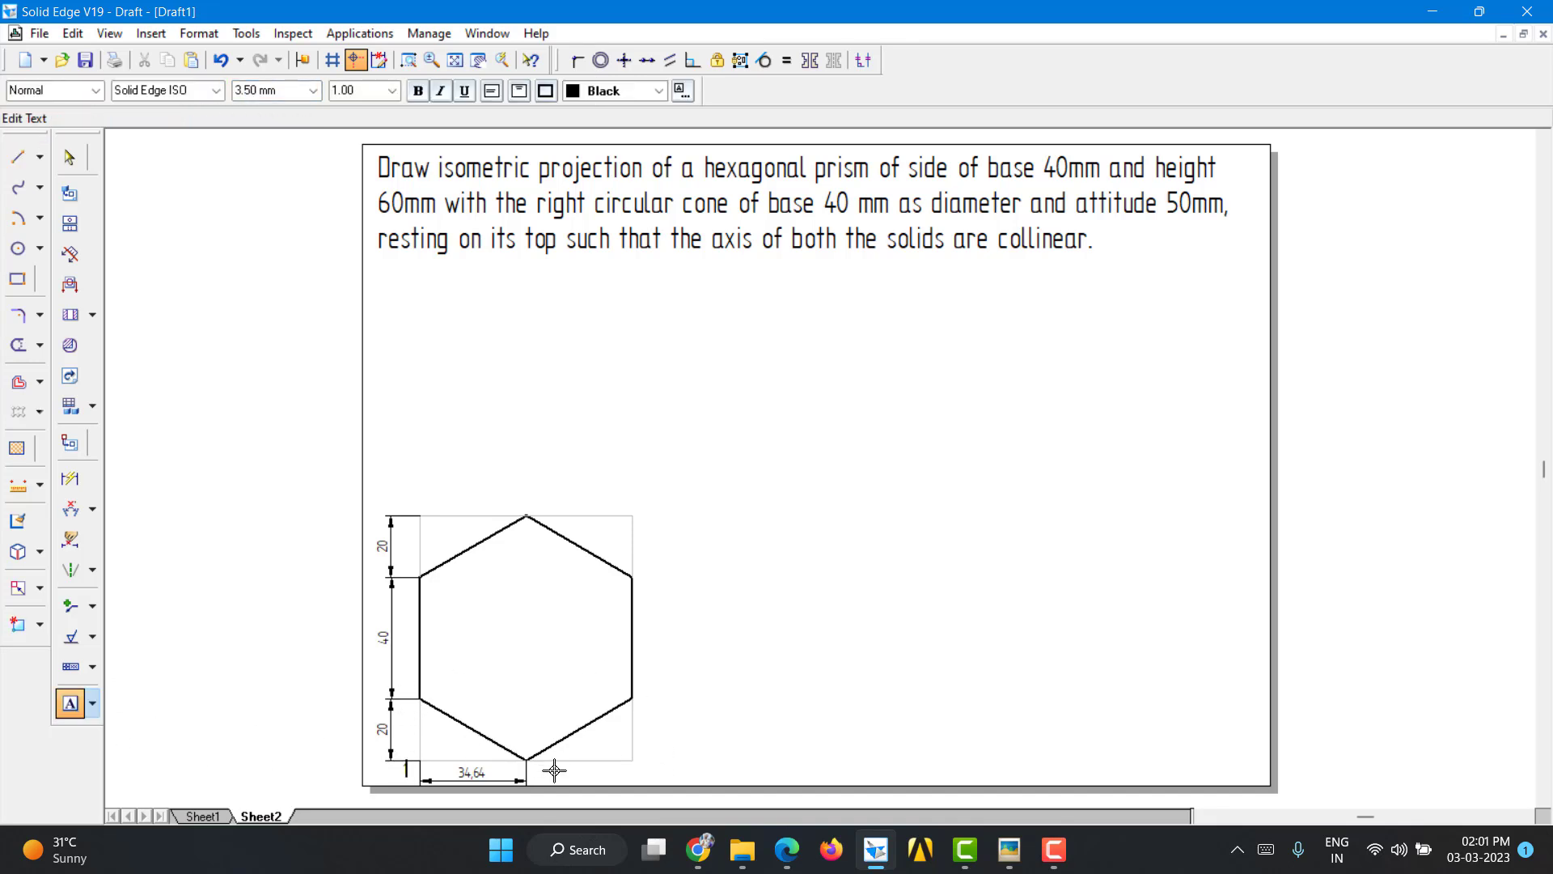
click(546, 761)
text(2)
click(657, 757)
text(3)
click(646, 677)
text(4)
click(650, 553)
text(5)
click(643, 497)
text(6)
click(527, 486)
text(7)
click(416, 495)
text(8)
click(404, 680)
text(10)
click(18, 156)
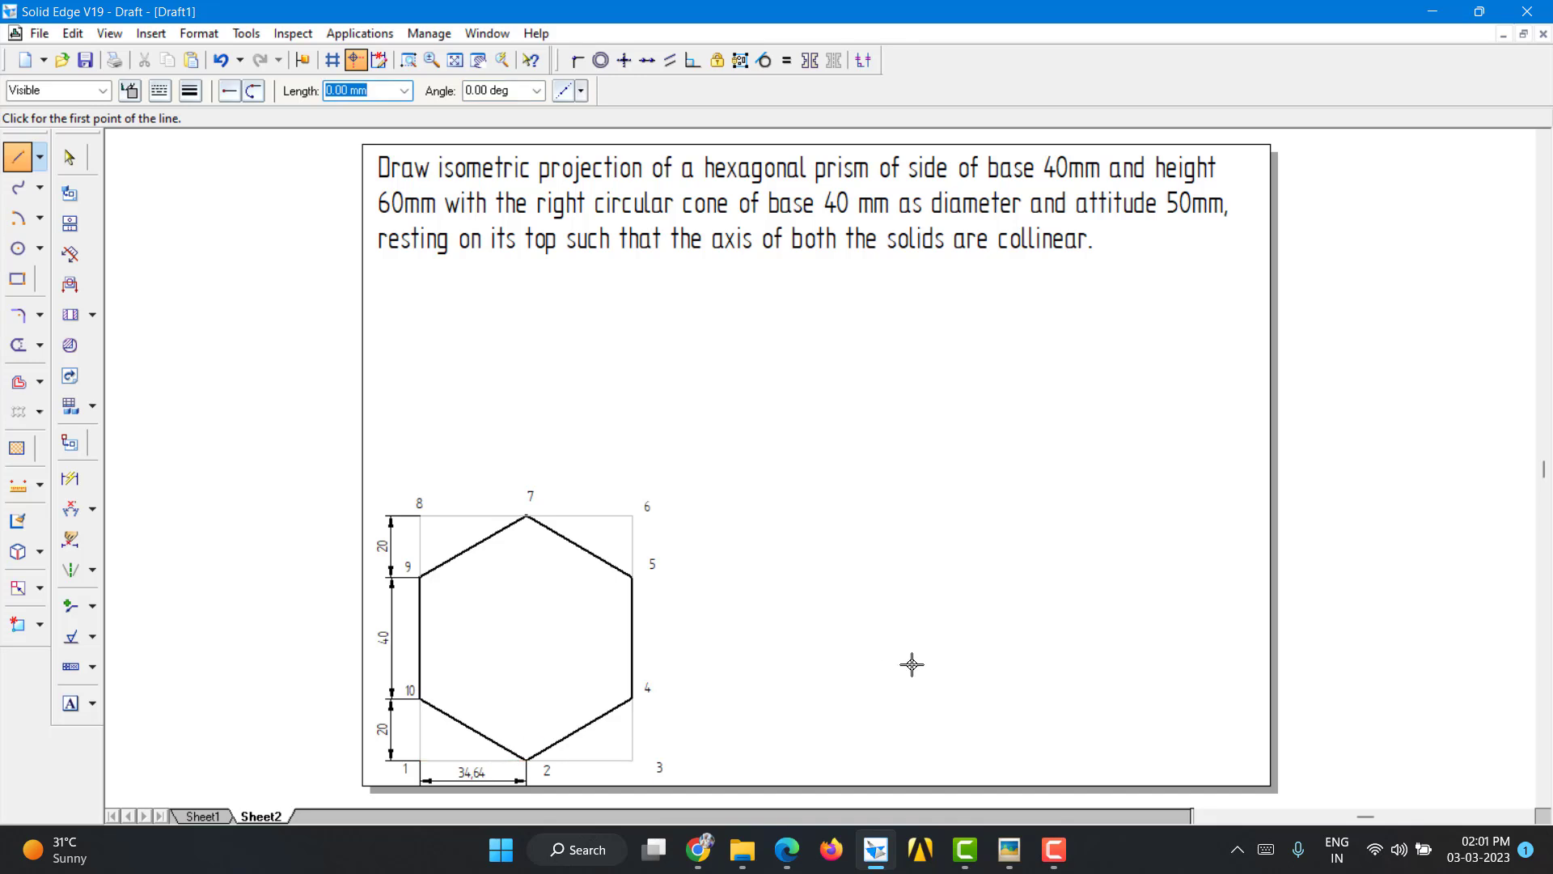
Step: Draw a long horizontal base line to the right of the hexagon, discarding a stray start
click(917, 748)
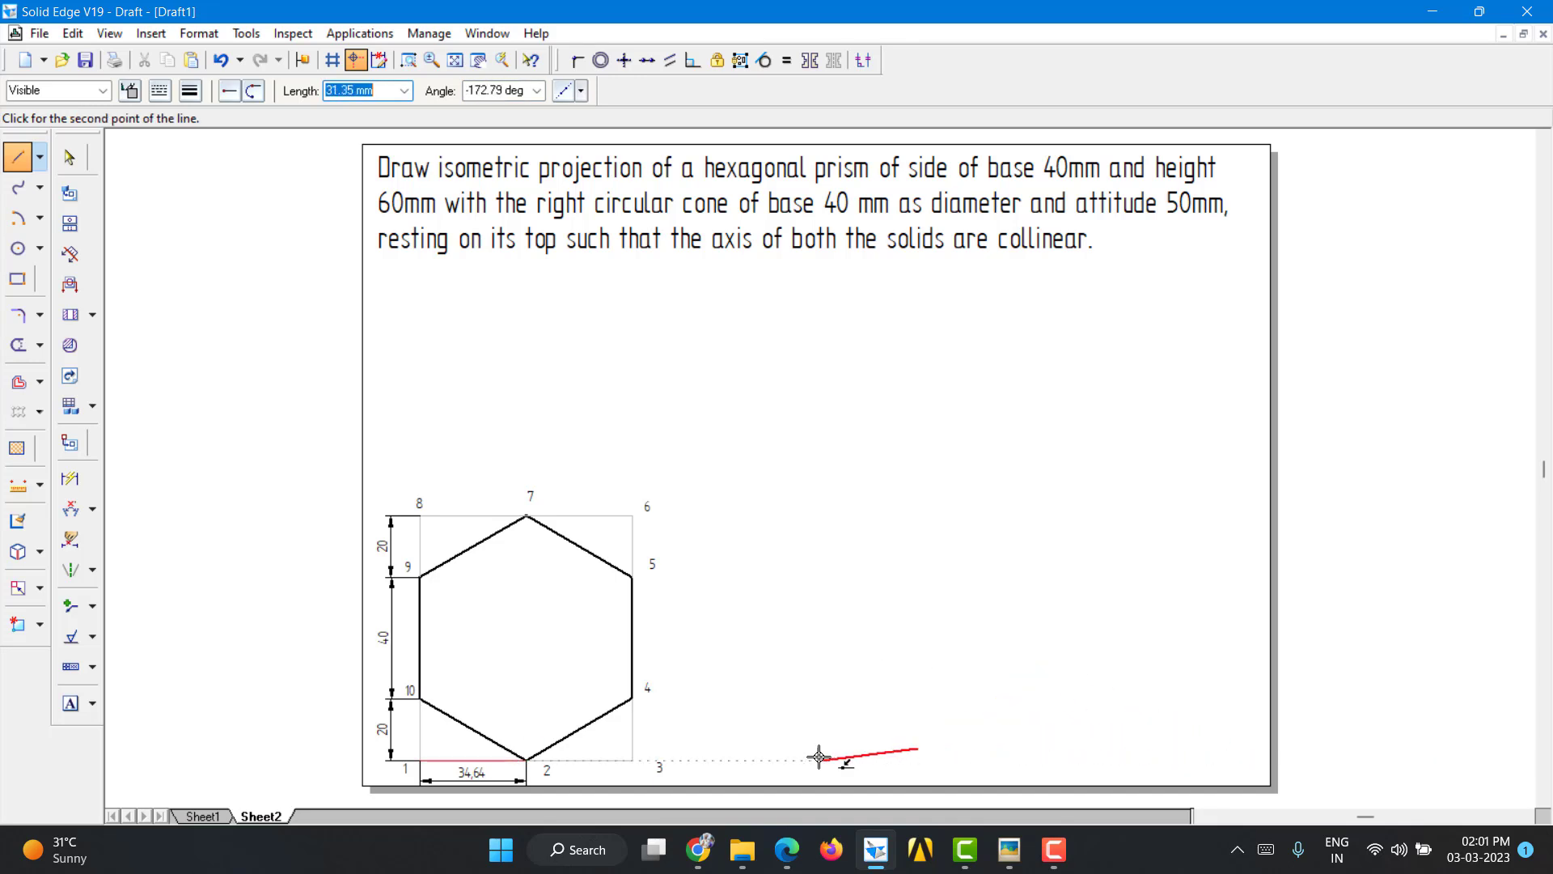
right_click(731, 741)
click(727, 741)
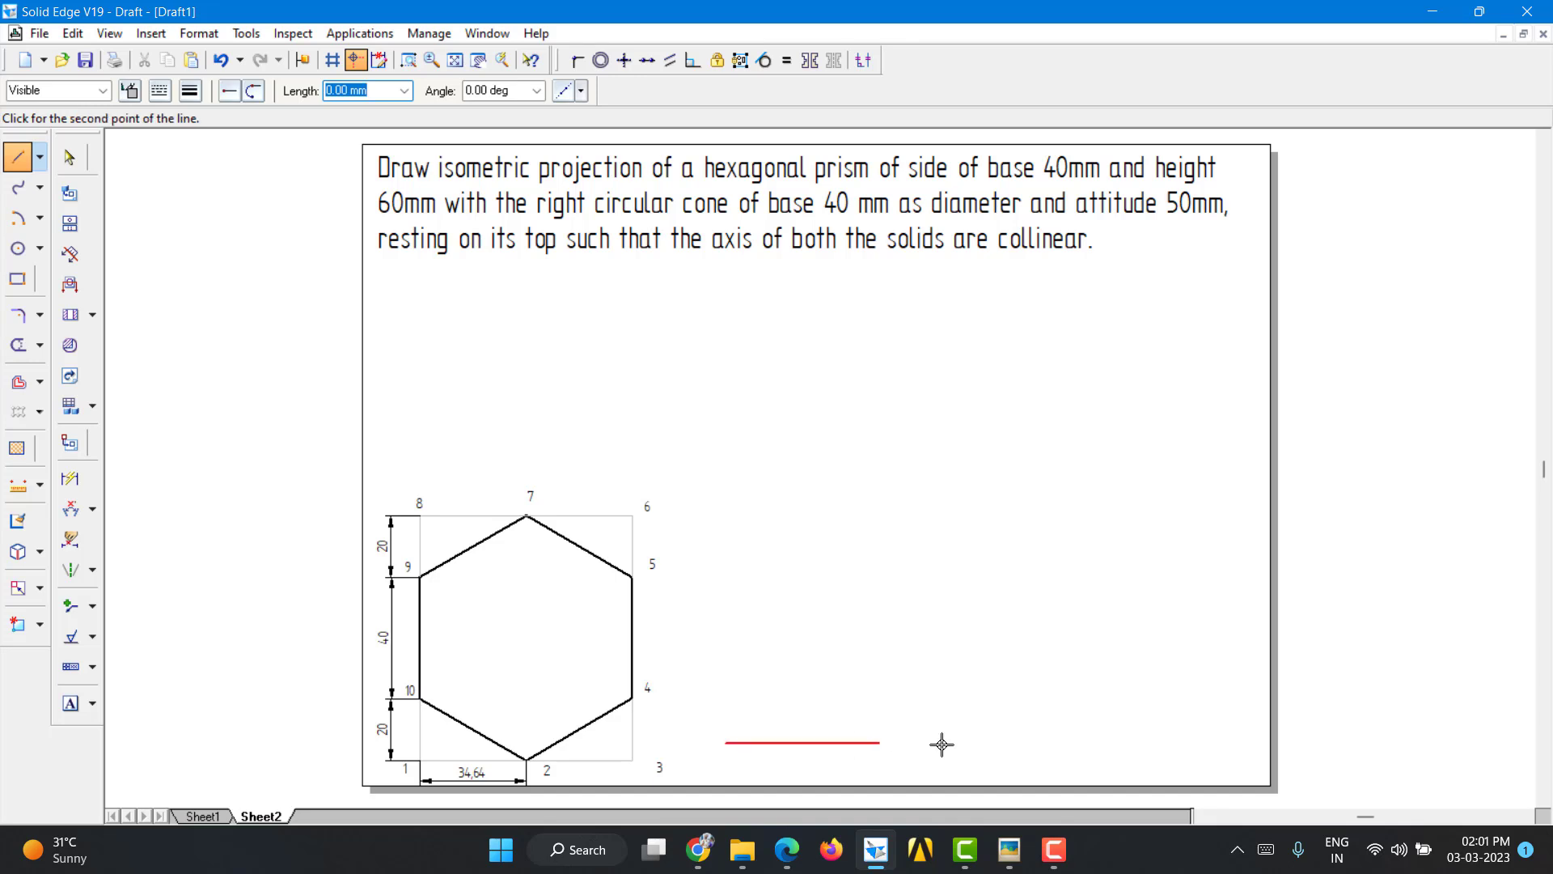
click(1219, 742)
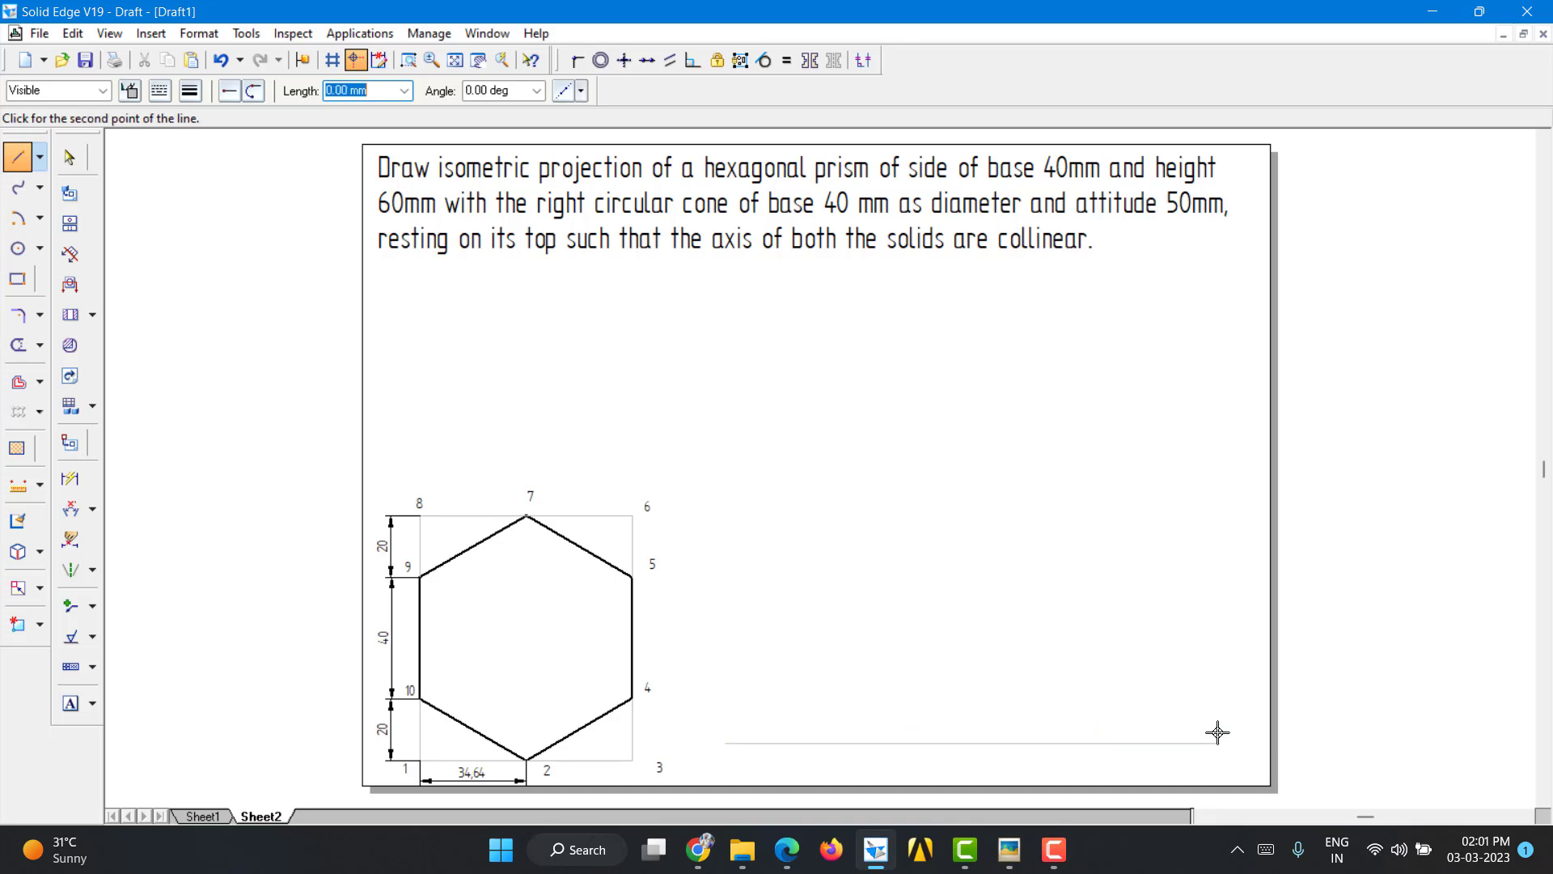
Step: From the base line, draw a 34.64 mm line at 30°
click(980, 743)
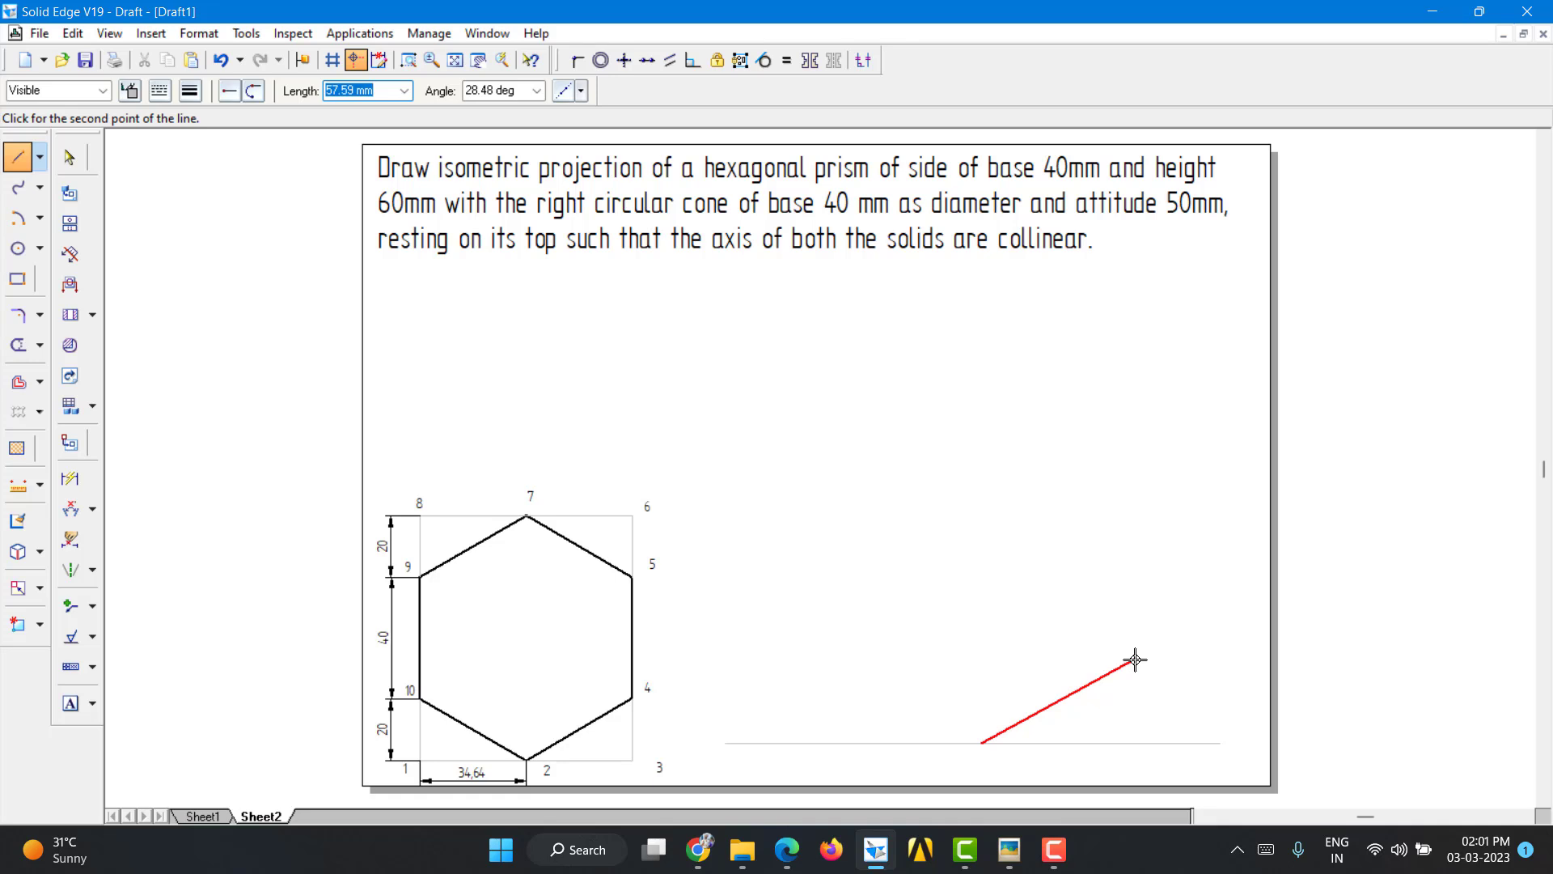
text(34.64)
key(Tab)
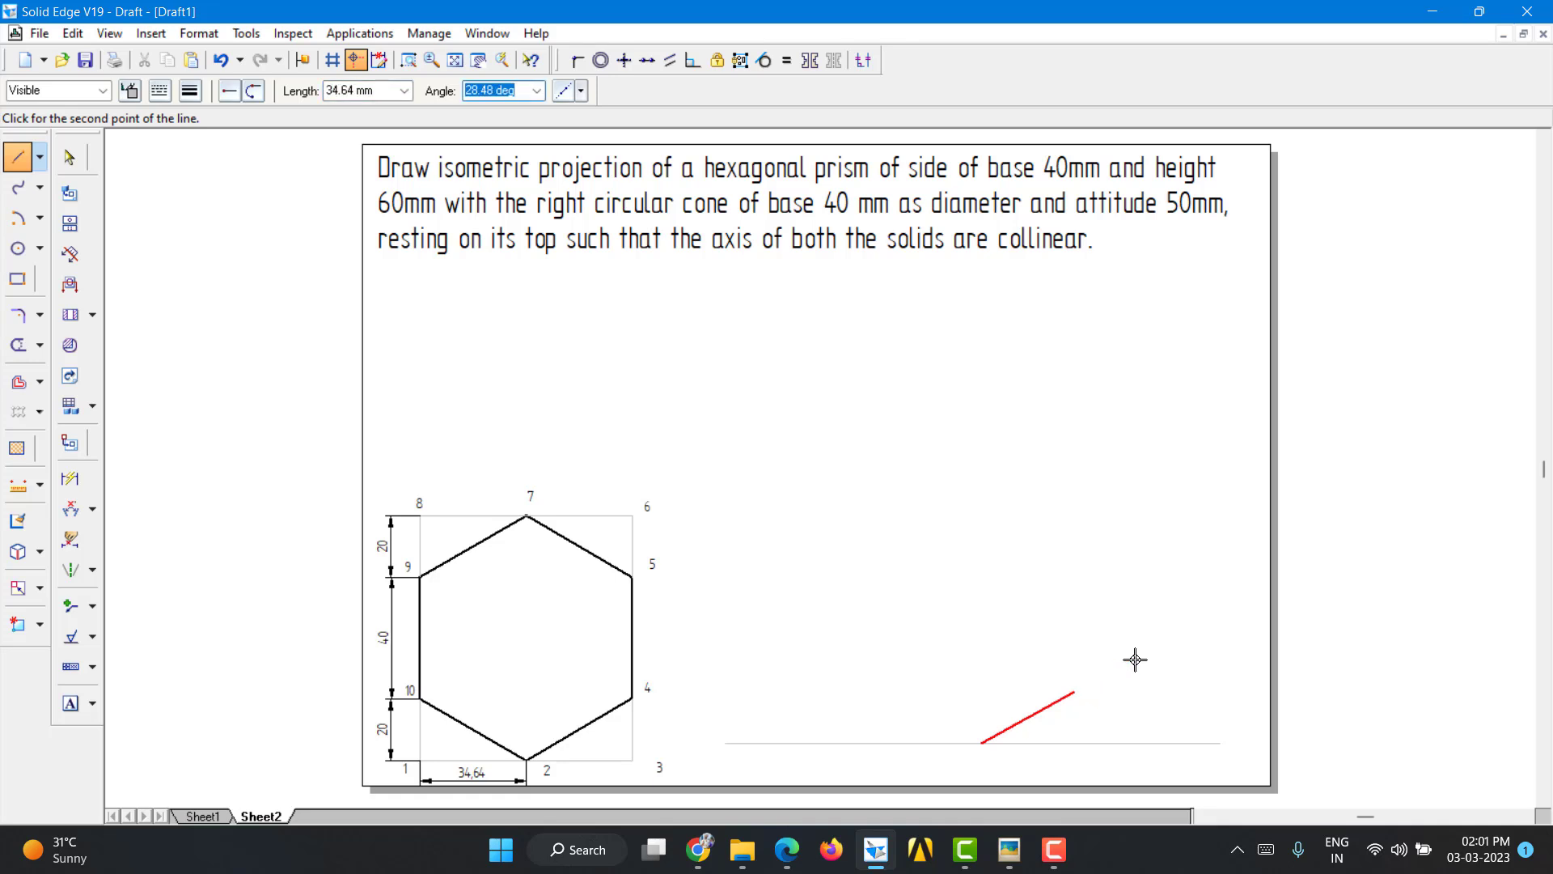
text(30)
key(Tab)
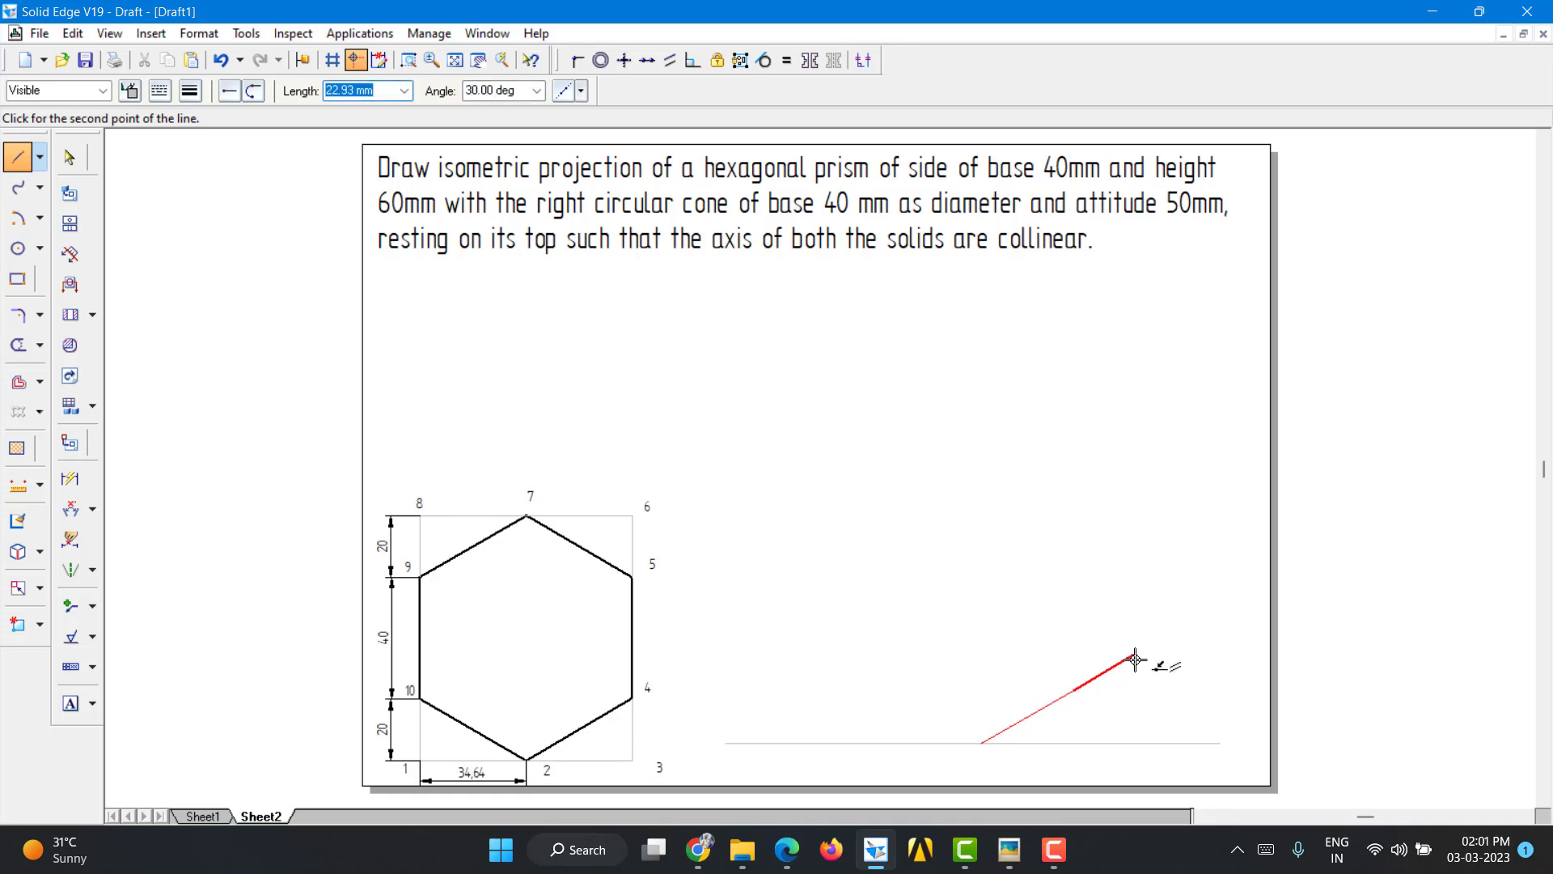
text(34.64)
key(Tab)
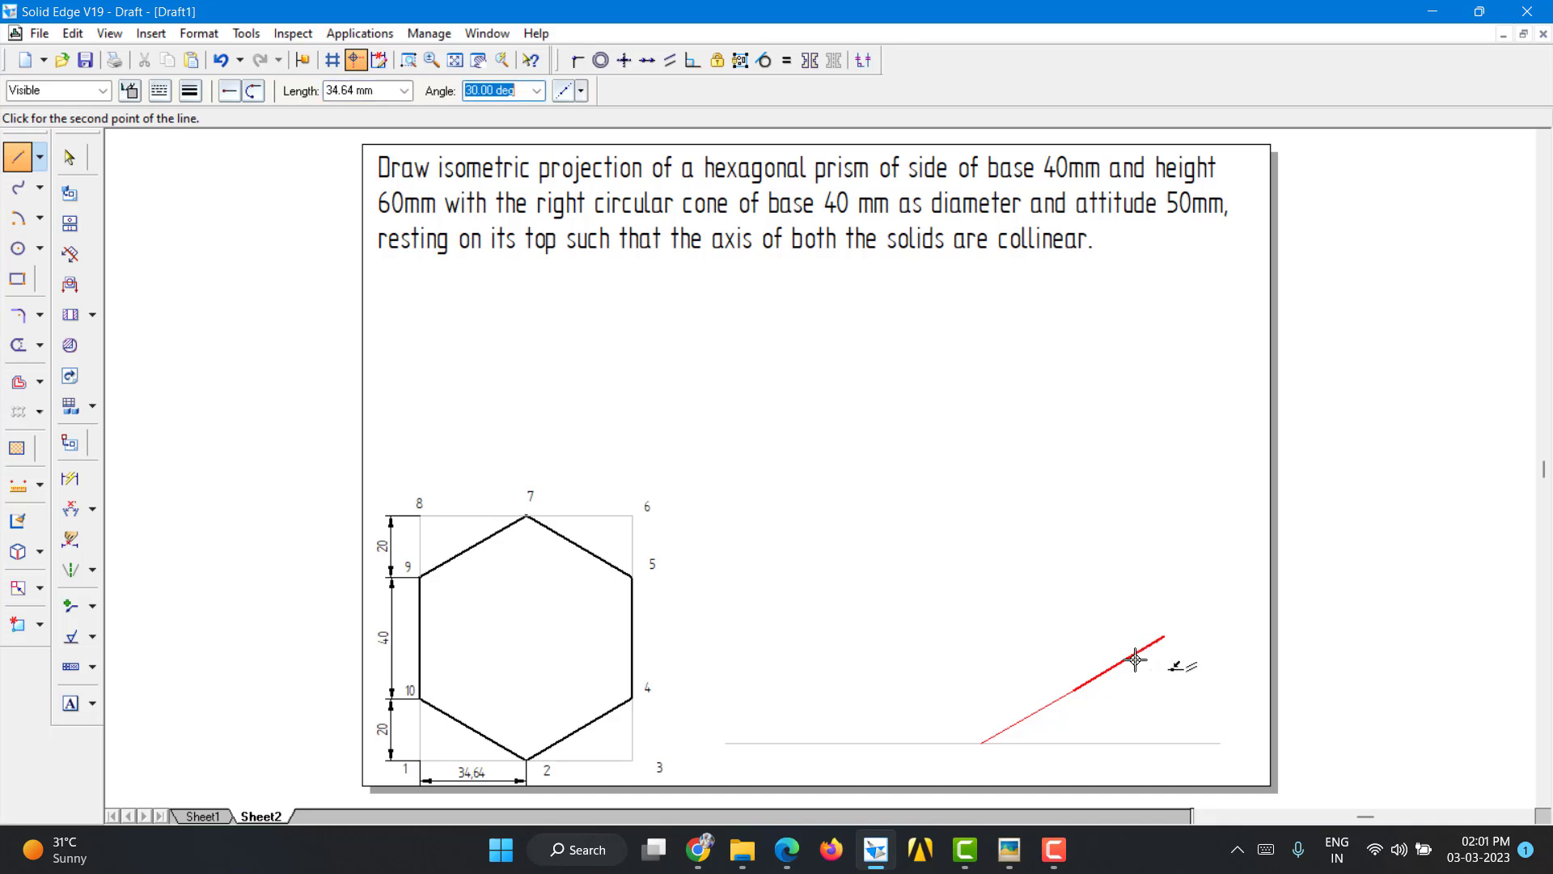
key(Return)
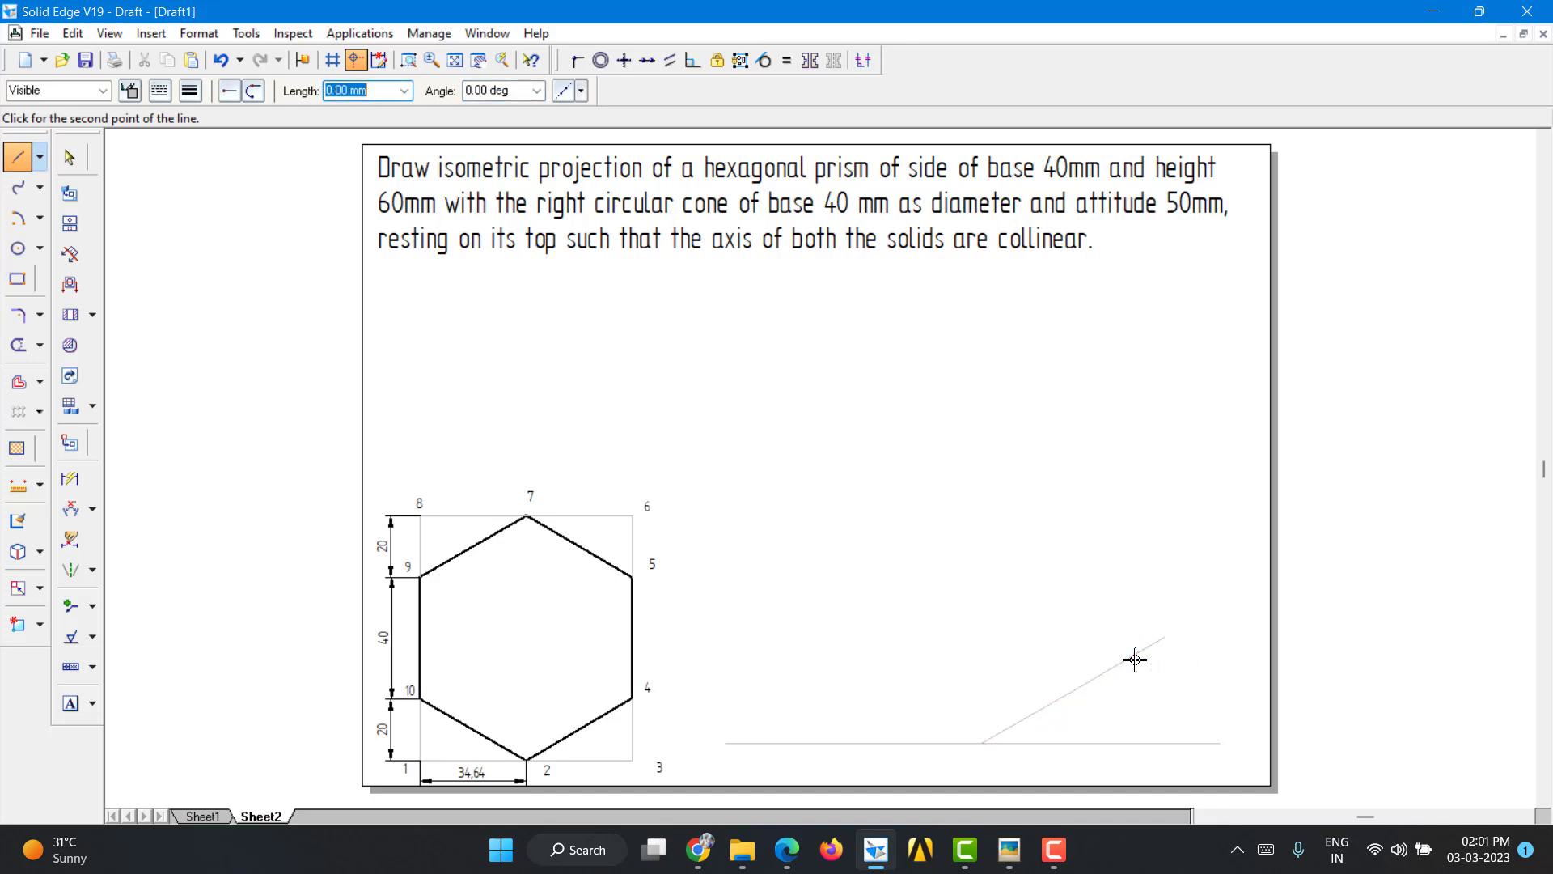
Step: Continue with 20, 40 and 20 mm sides at 150°
text(20)
key(Tab)
text(1)
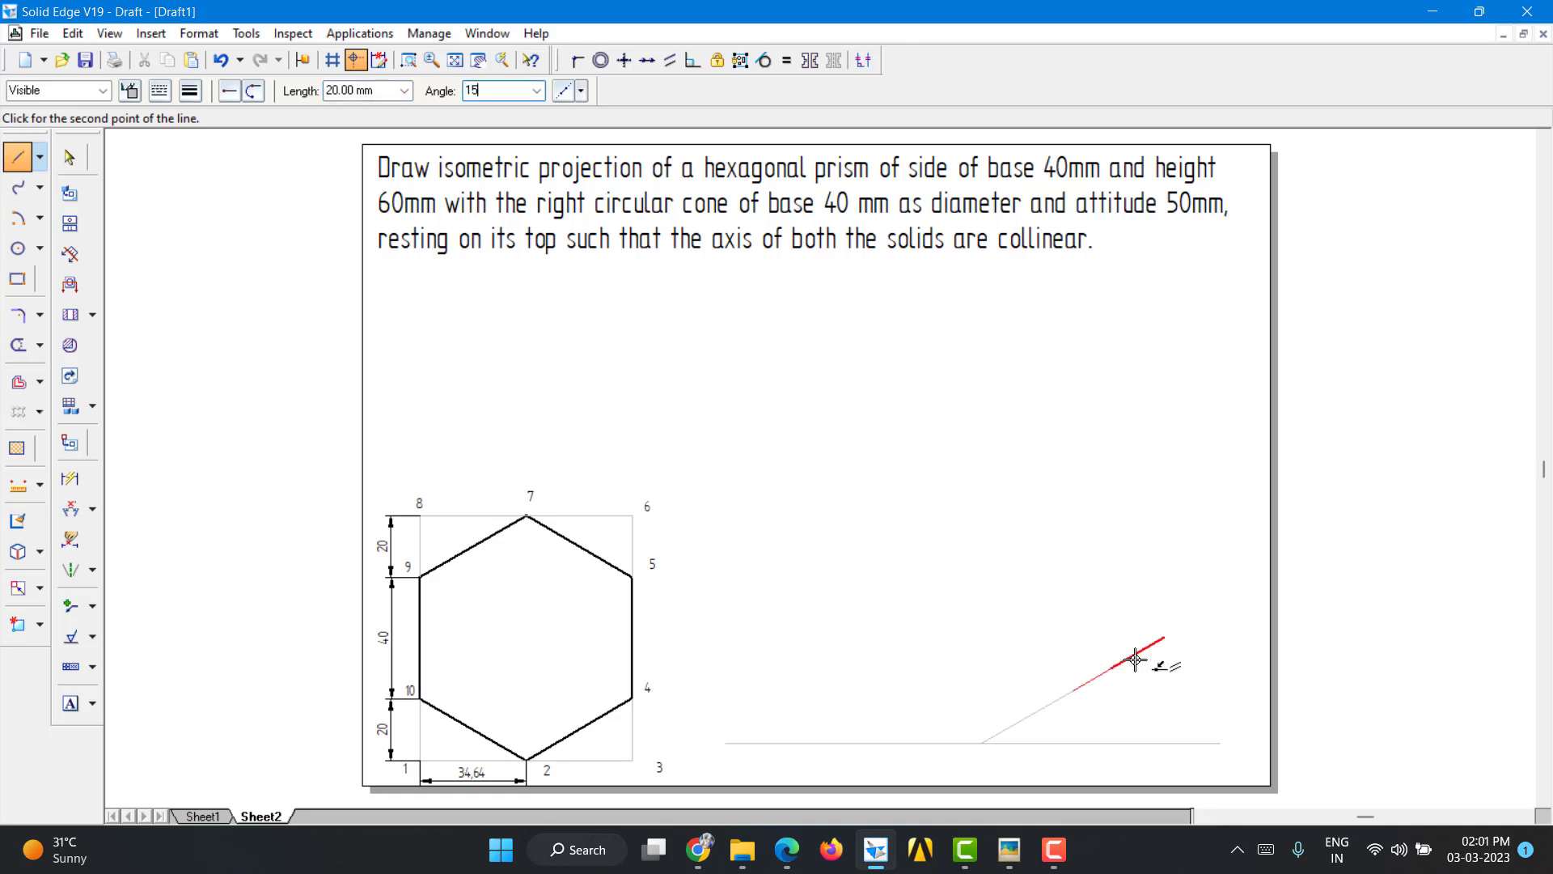
text(50)
key(Return)
text(40)
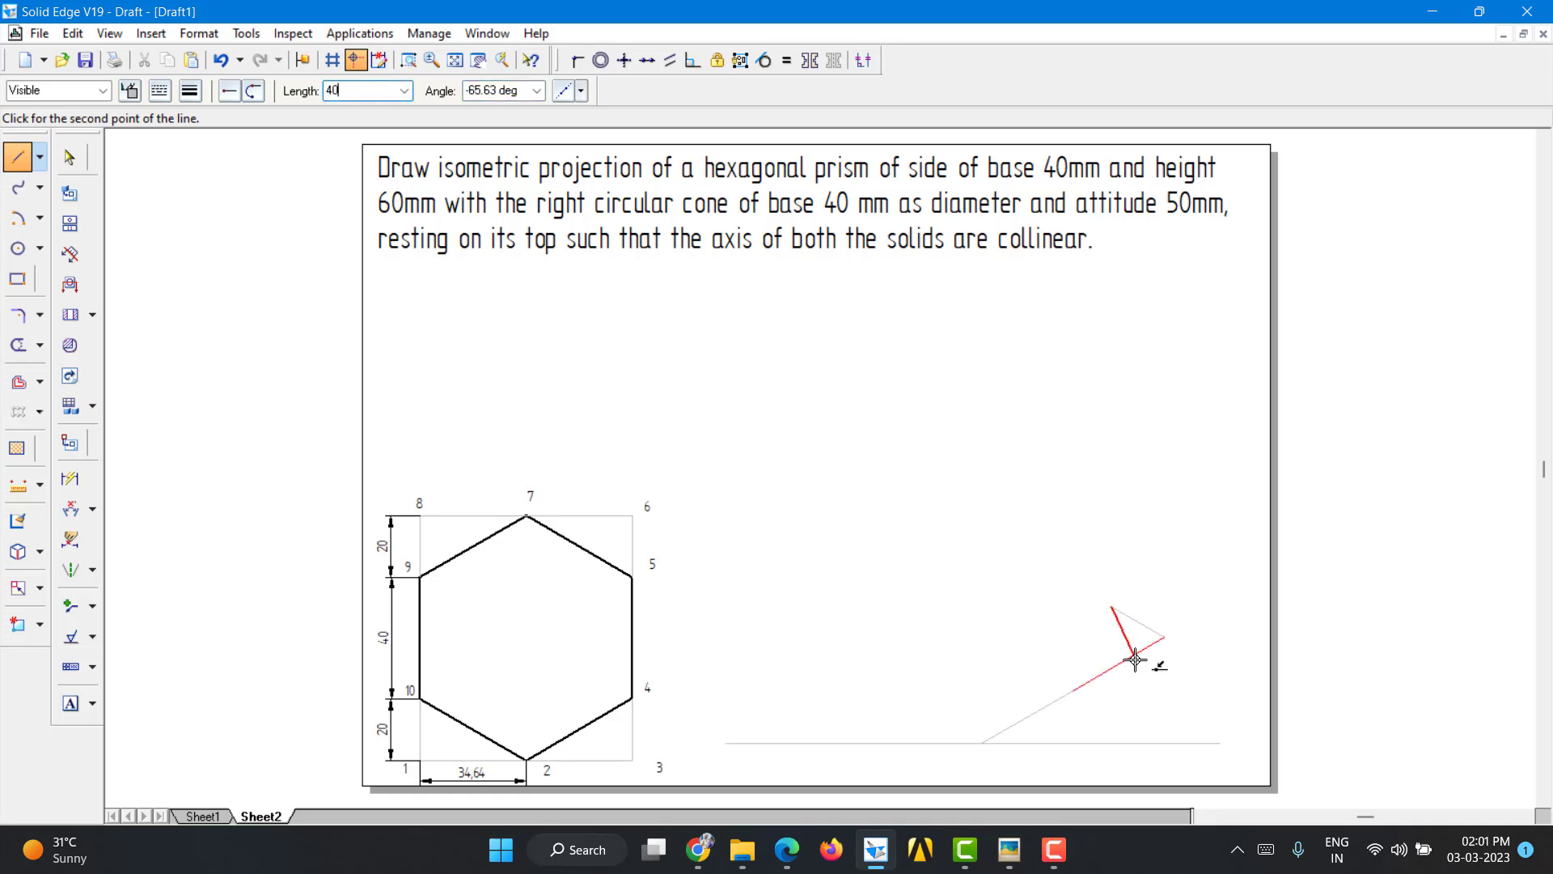
key(Tab)
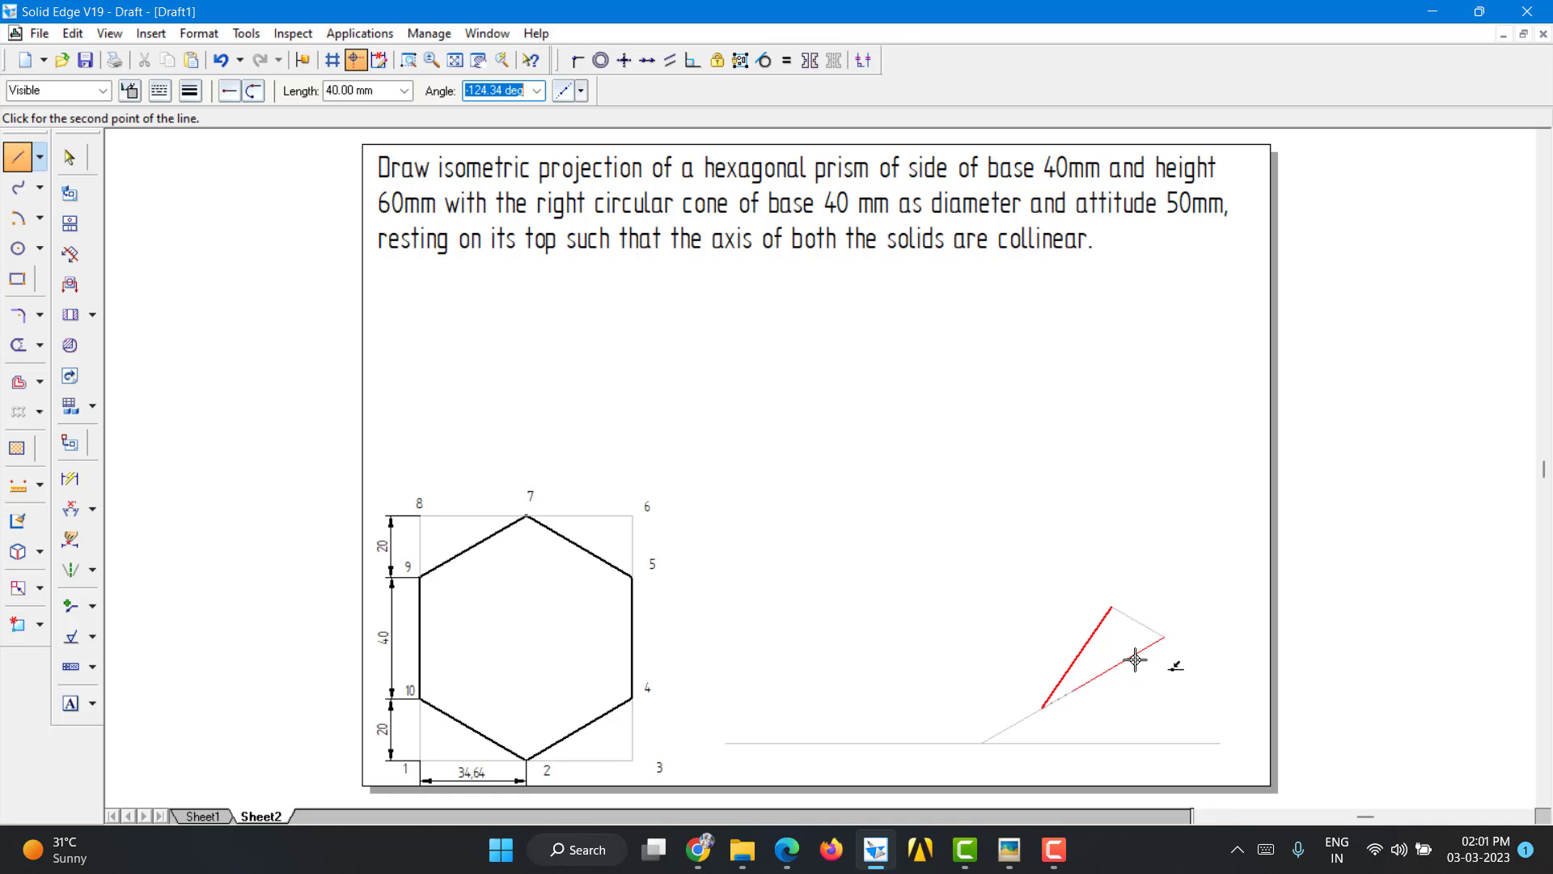
text(15)
key(Return)
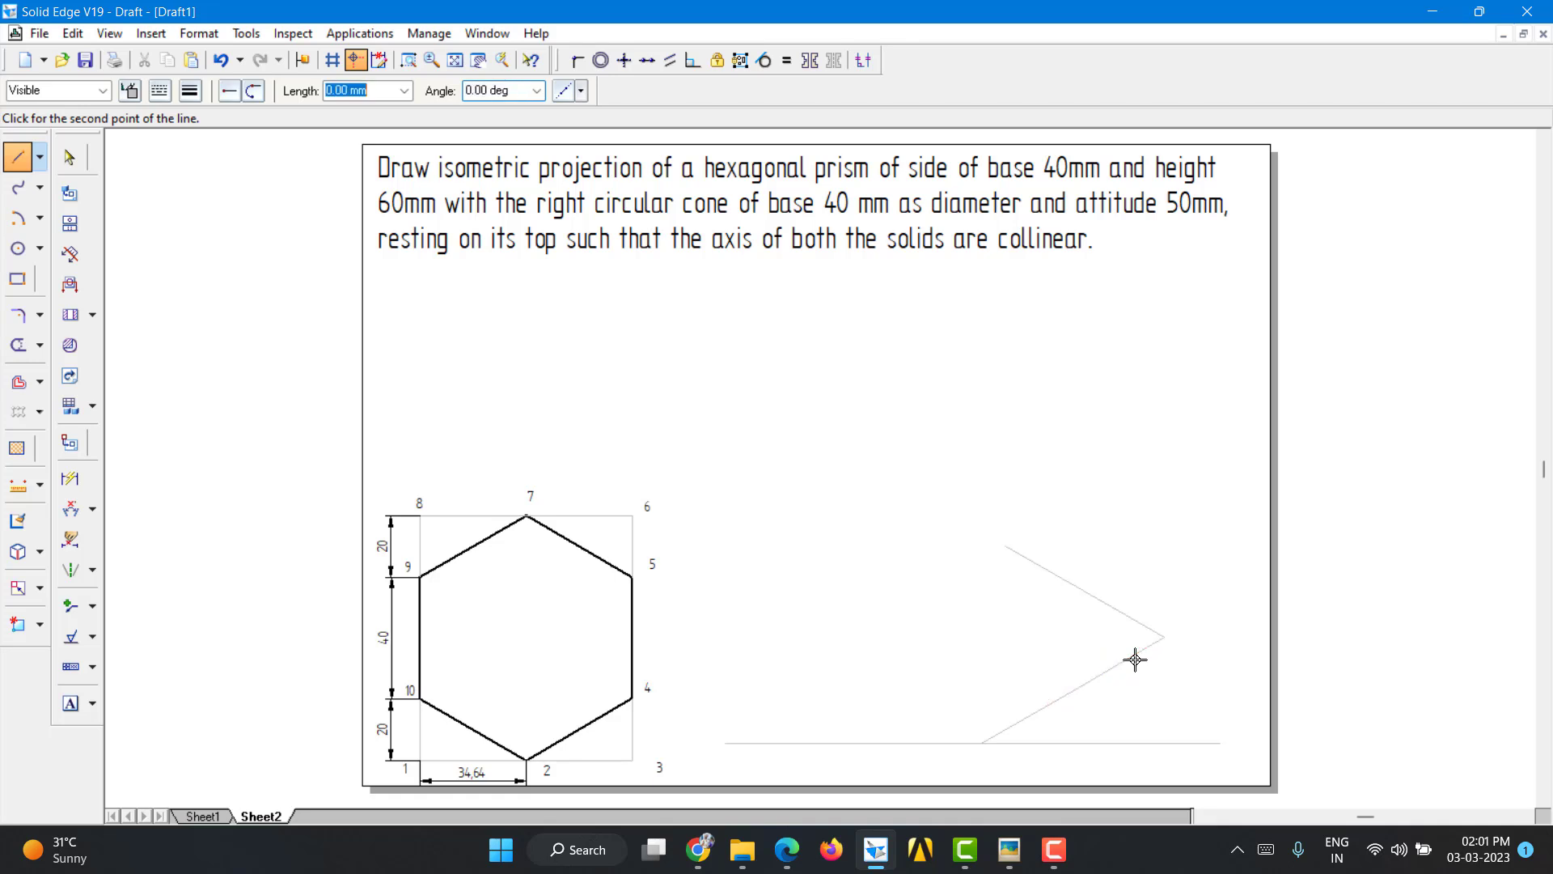
text(20)
key(Tab)
text(1)
key(Return)
Step: Add two 34.64 mm sides at -150°
text(3)
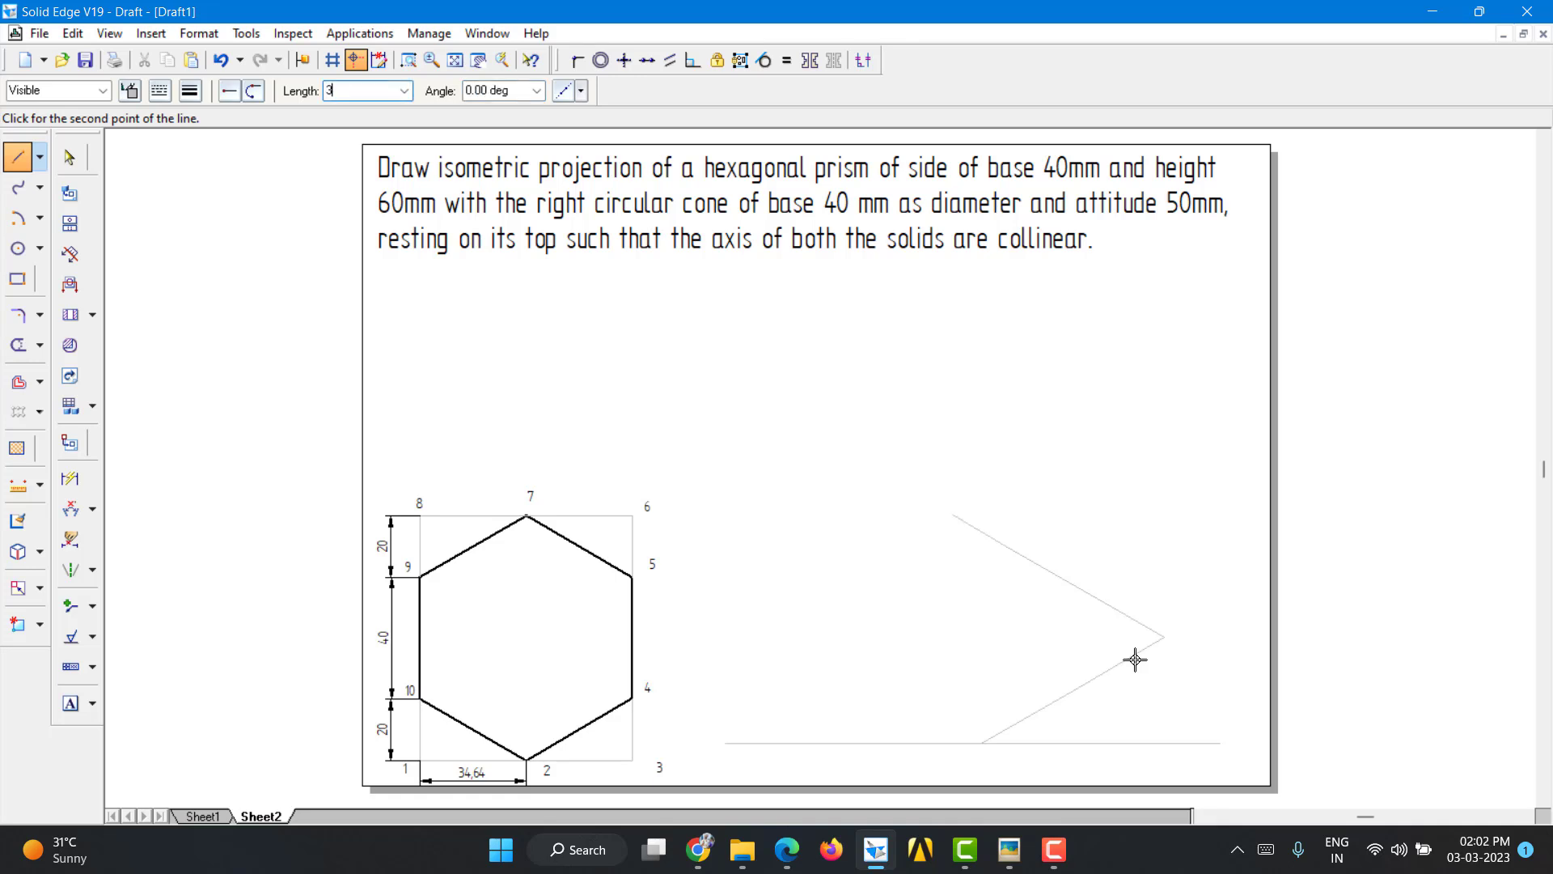
text(4.64)
key(Tab)
text(-1)
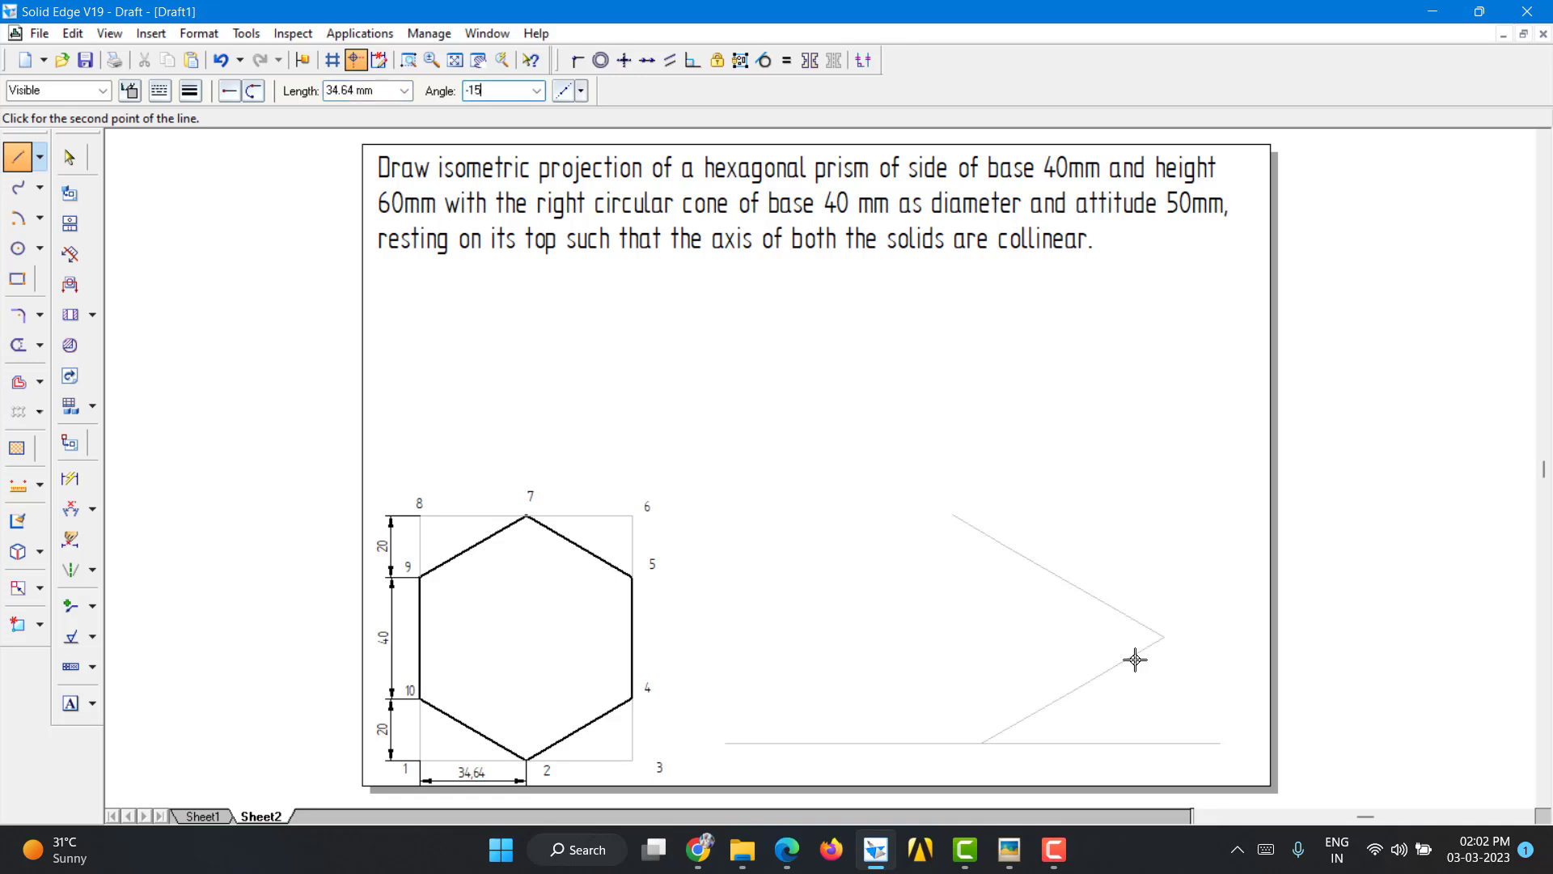
text(50)
key(Return)
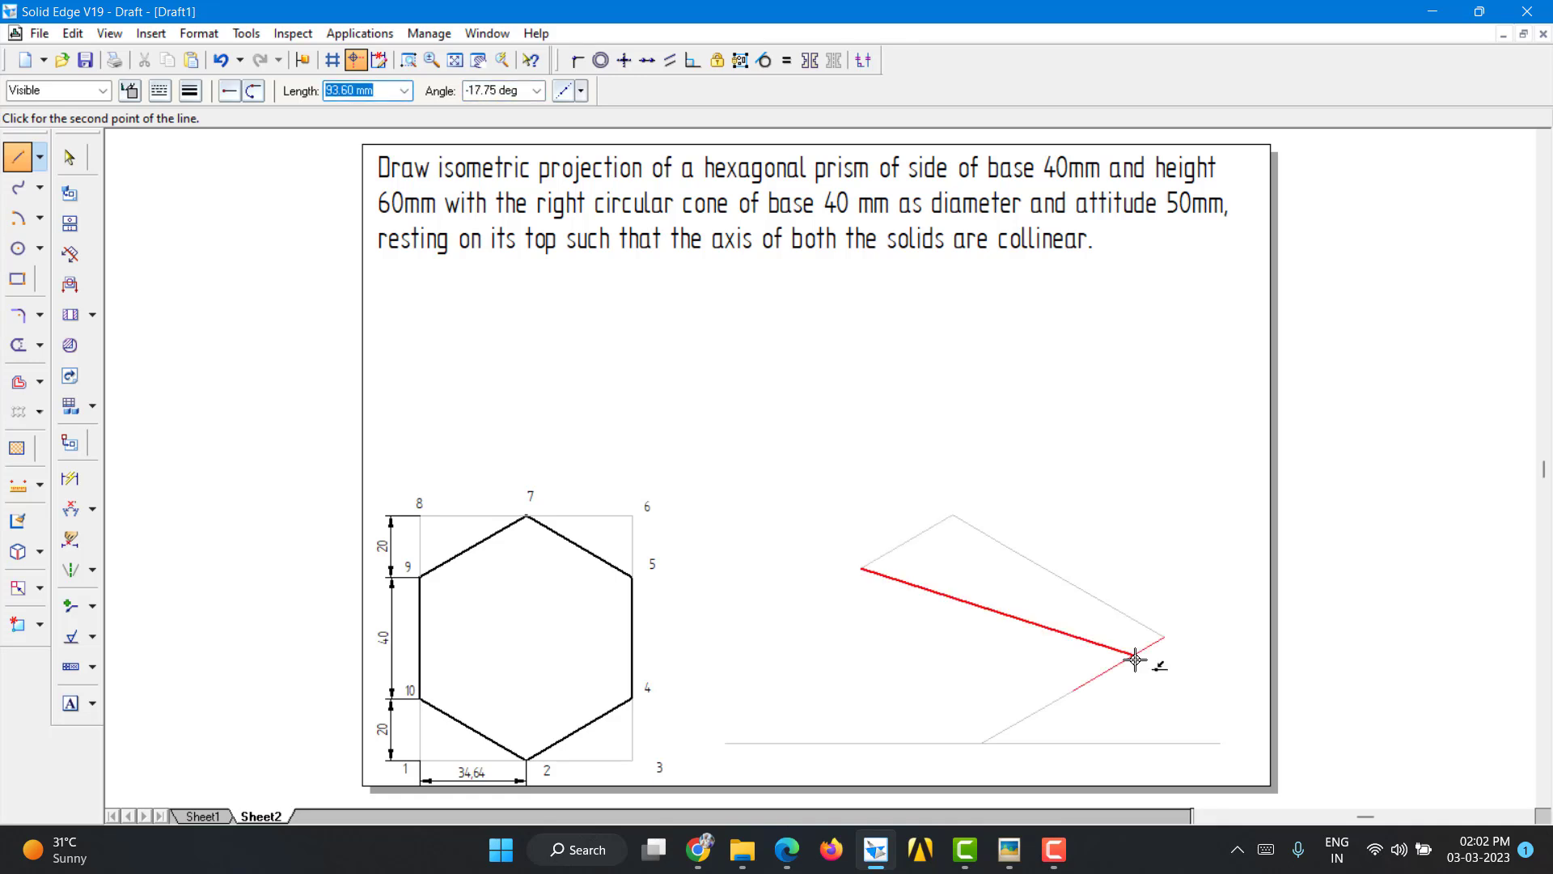
text(34.64)
key(Tab)
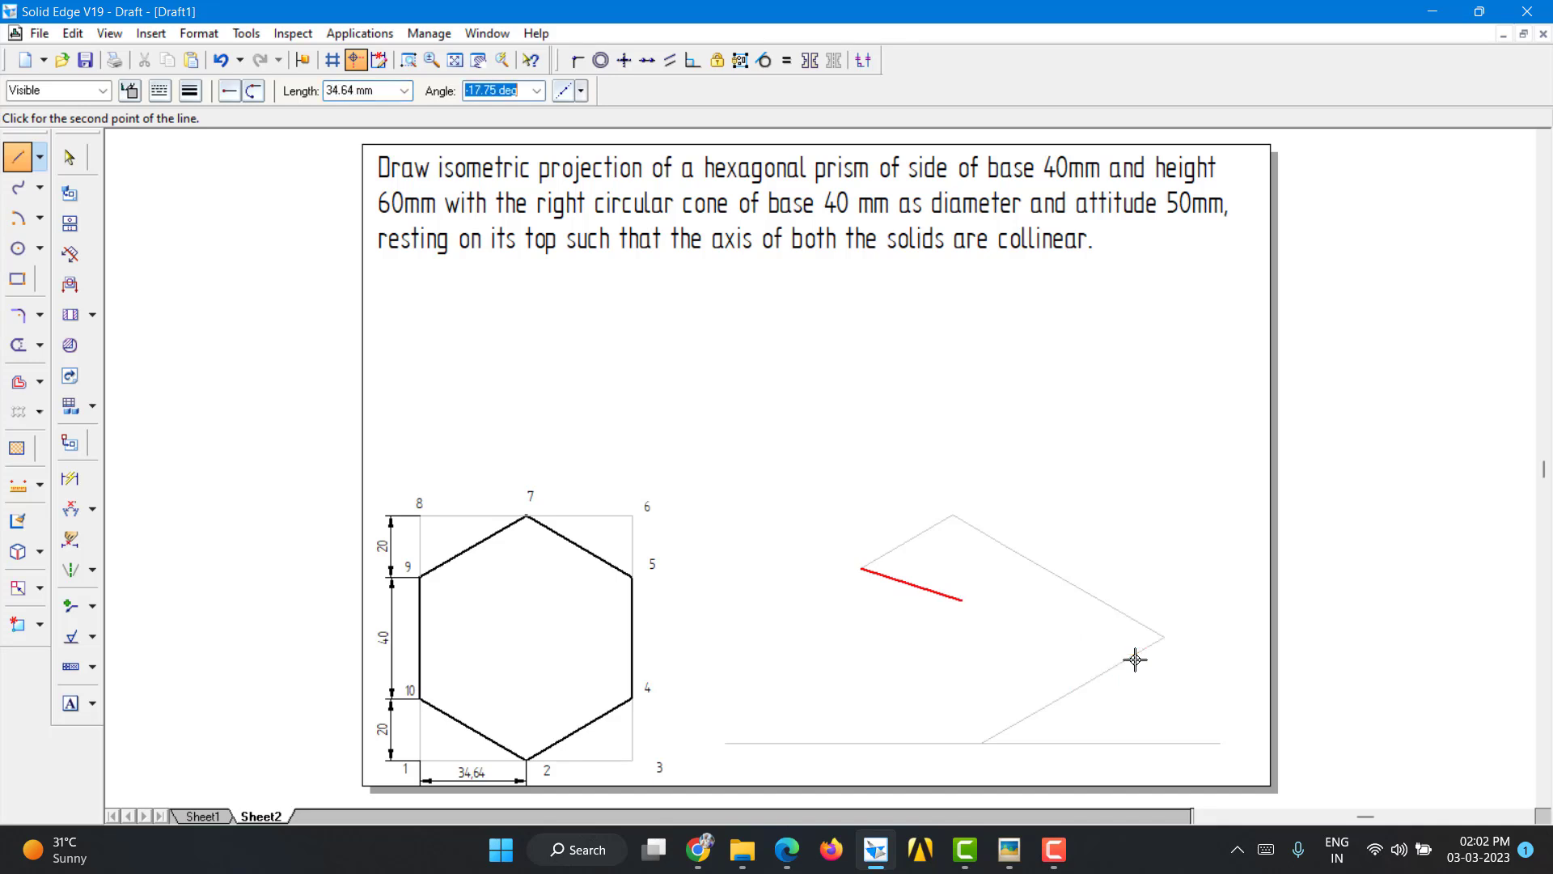
text(-)
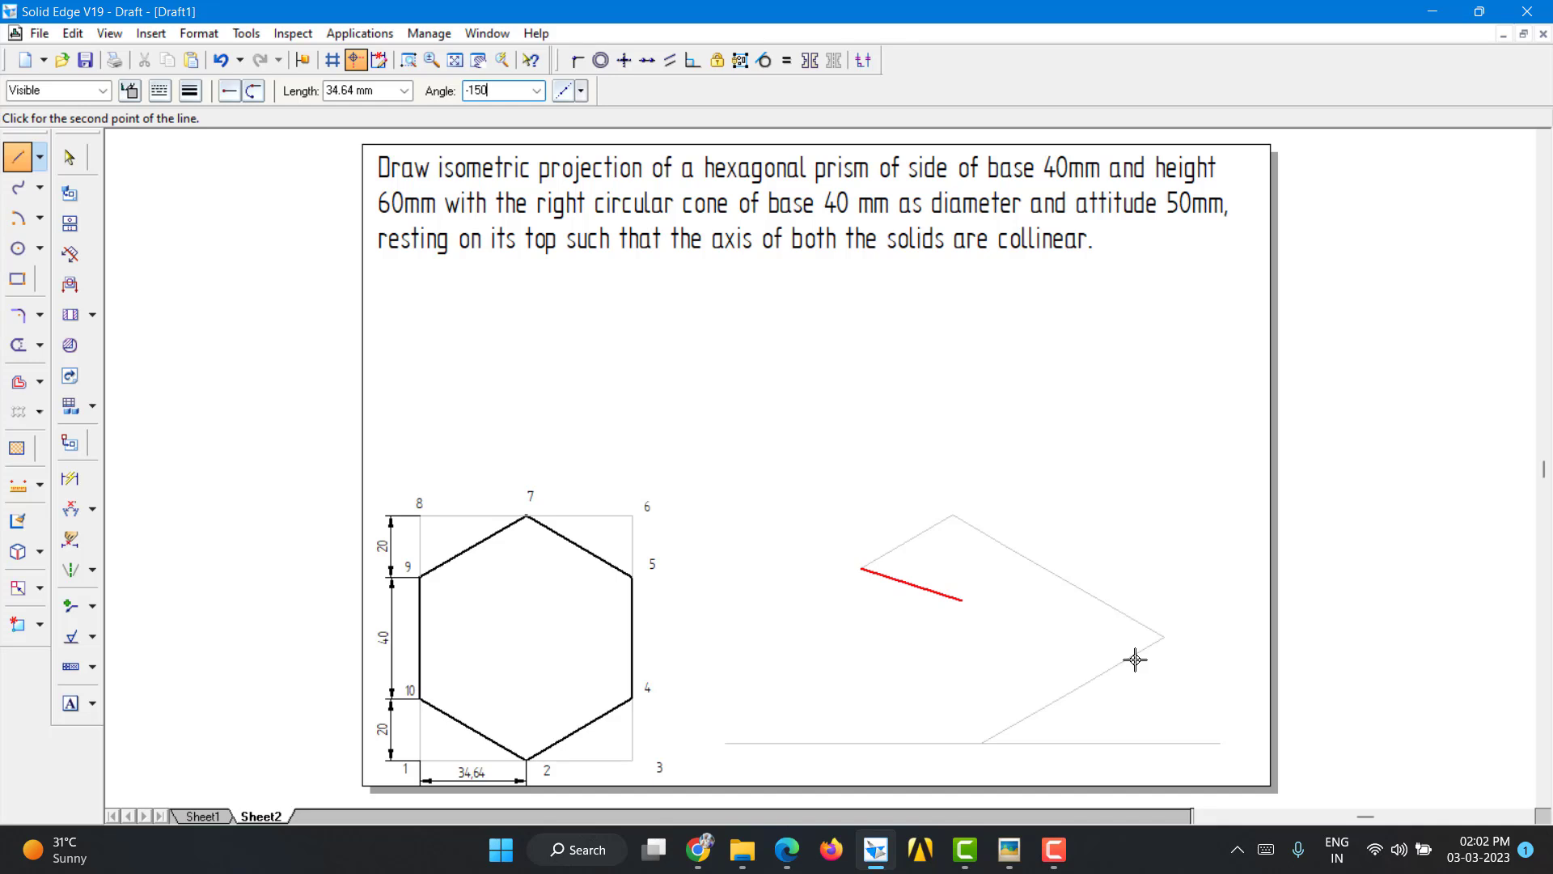
text(150)
key(Return)
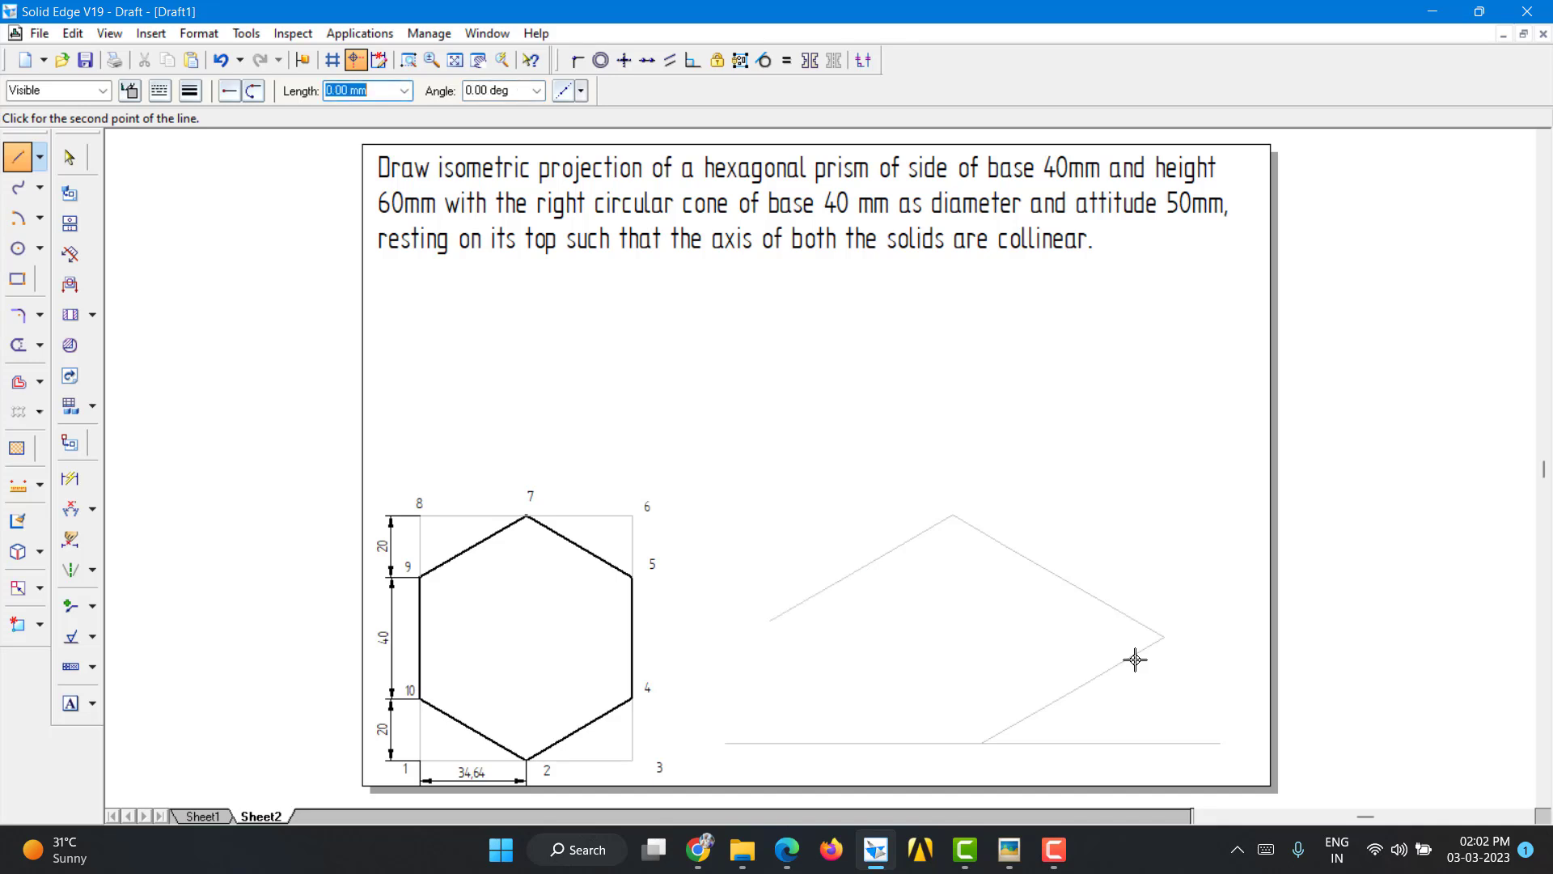
Step: Finish with 20, 40 and 20 mm sides at -30°, nearly closing the rhombus
text(20)
key(Tab)
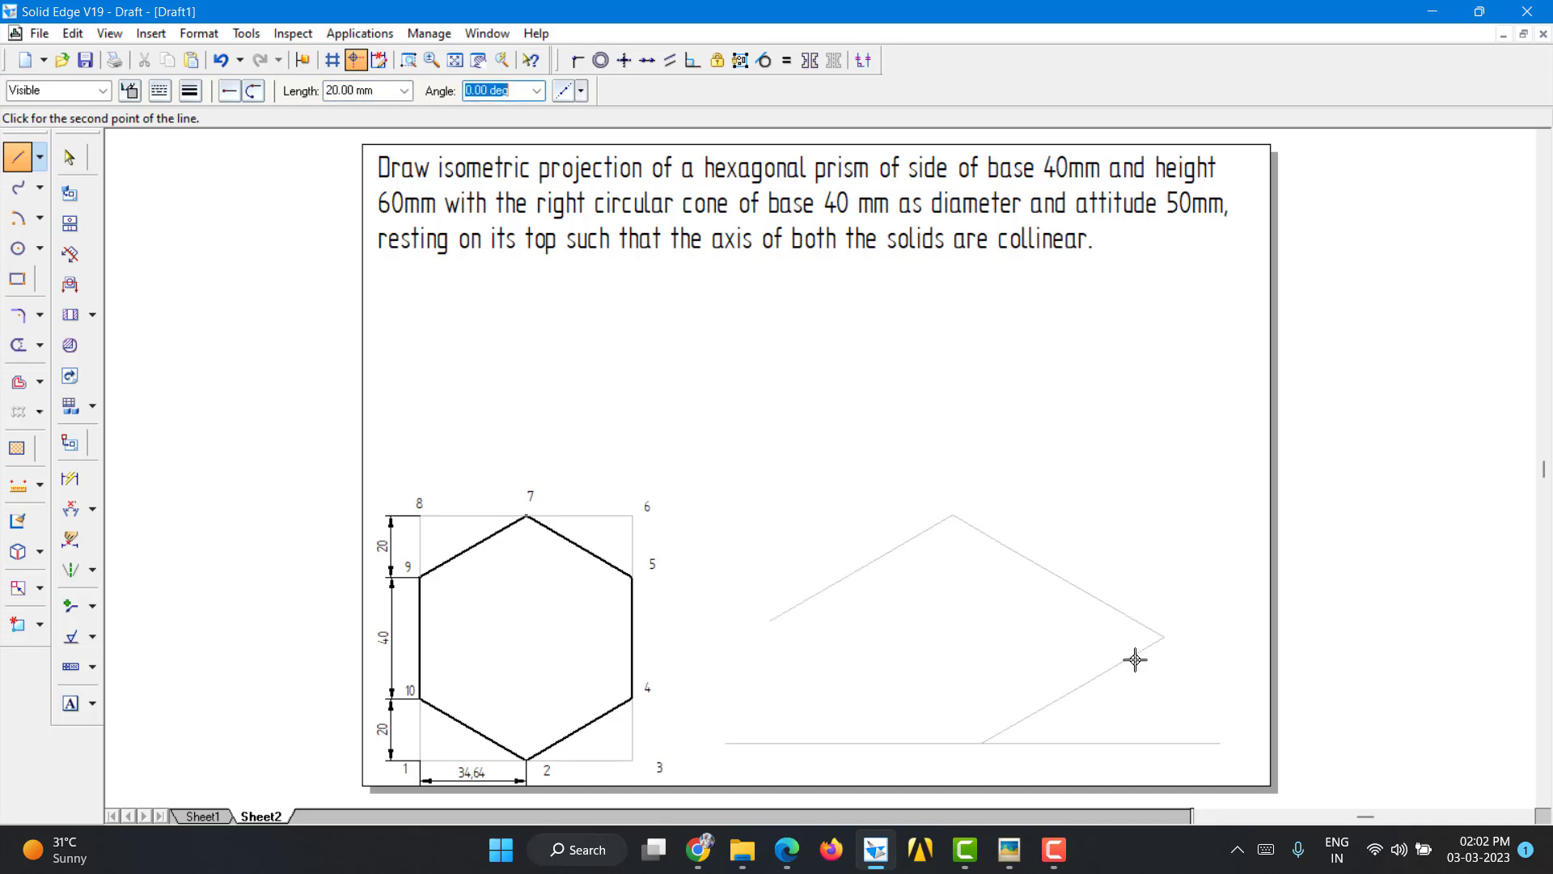
key(BackSpace)
text(-30)
key(Return)
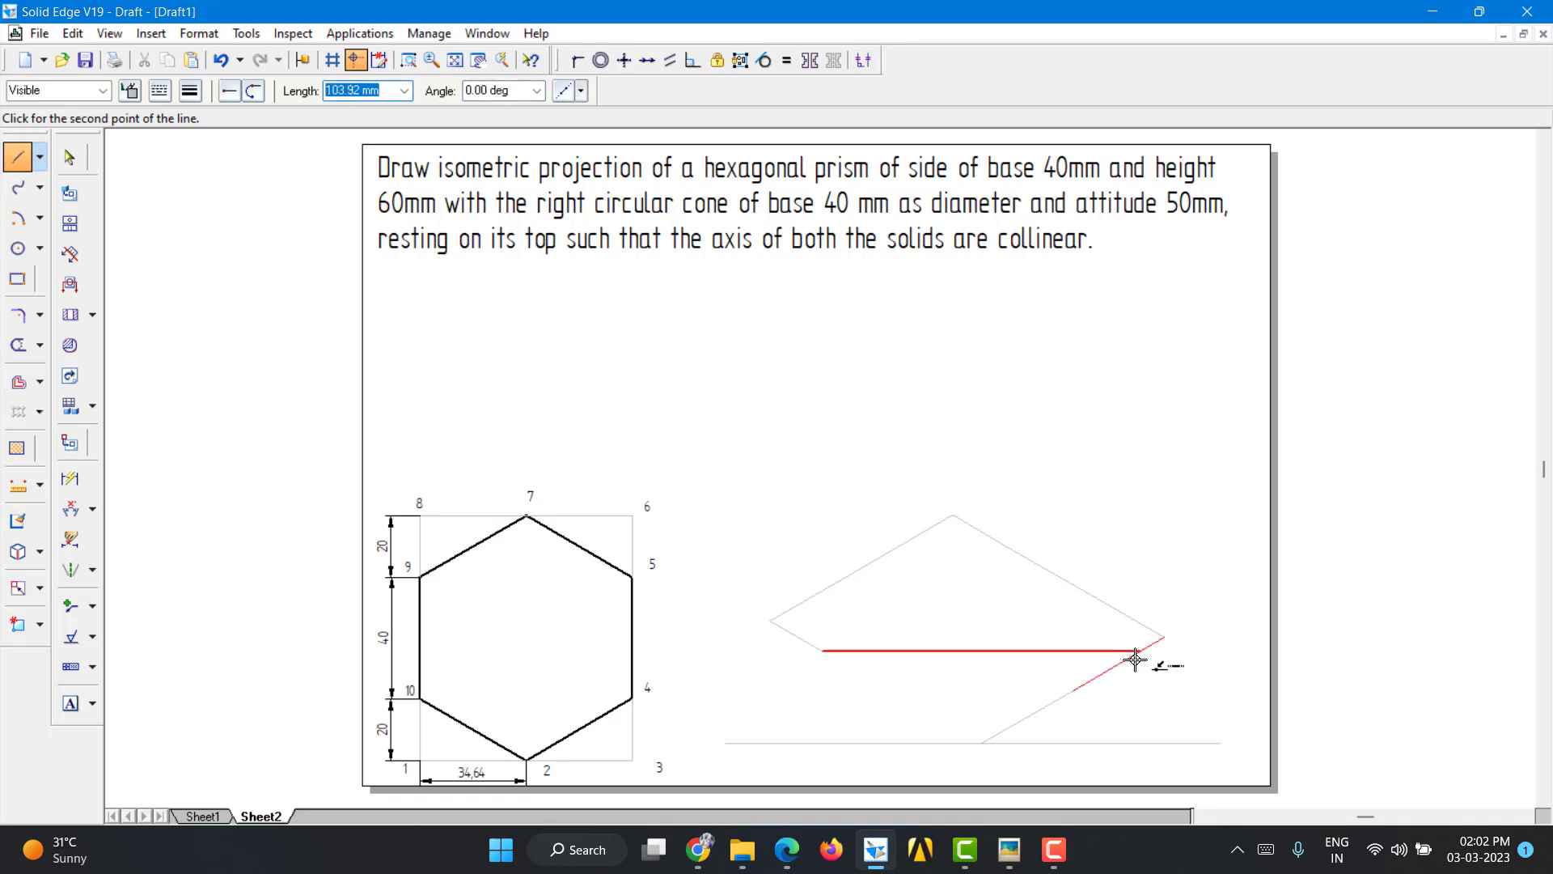
text(40)
key(Tab)
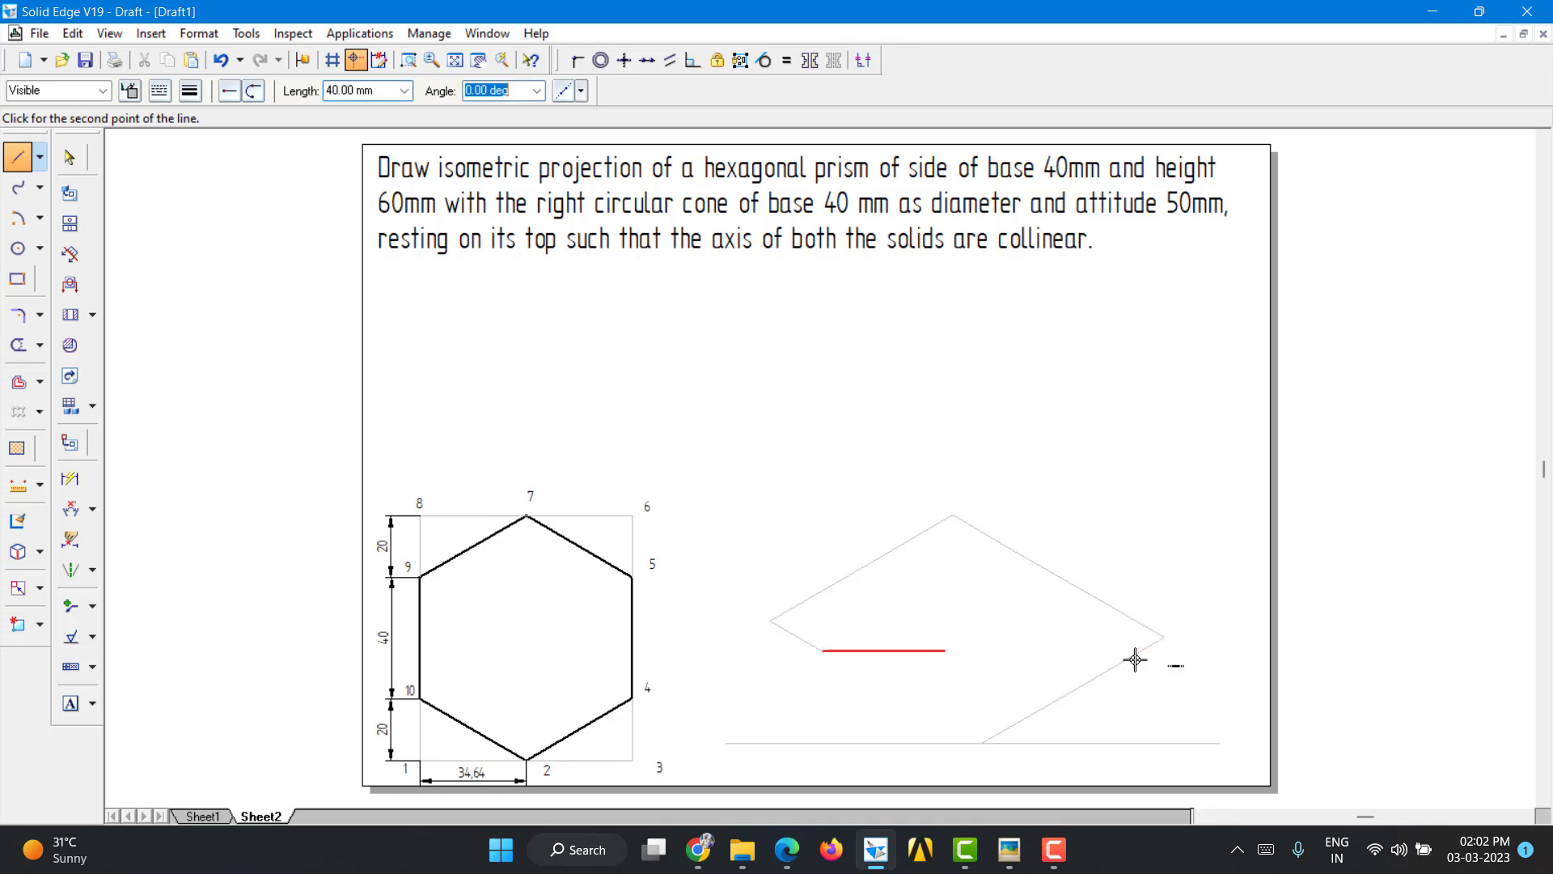
text(-)
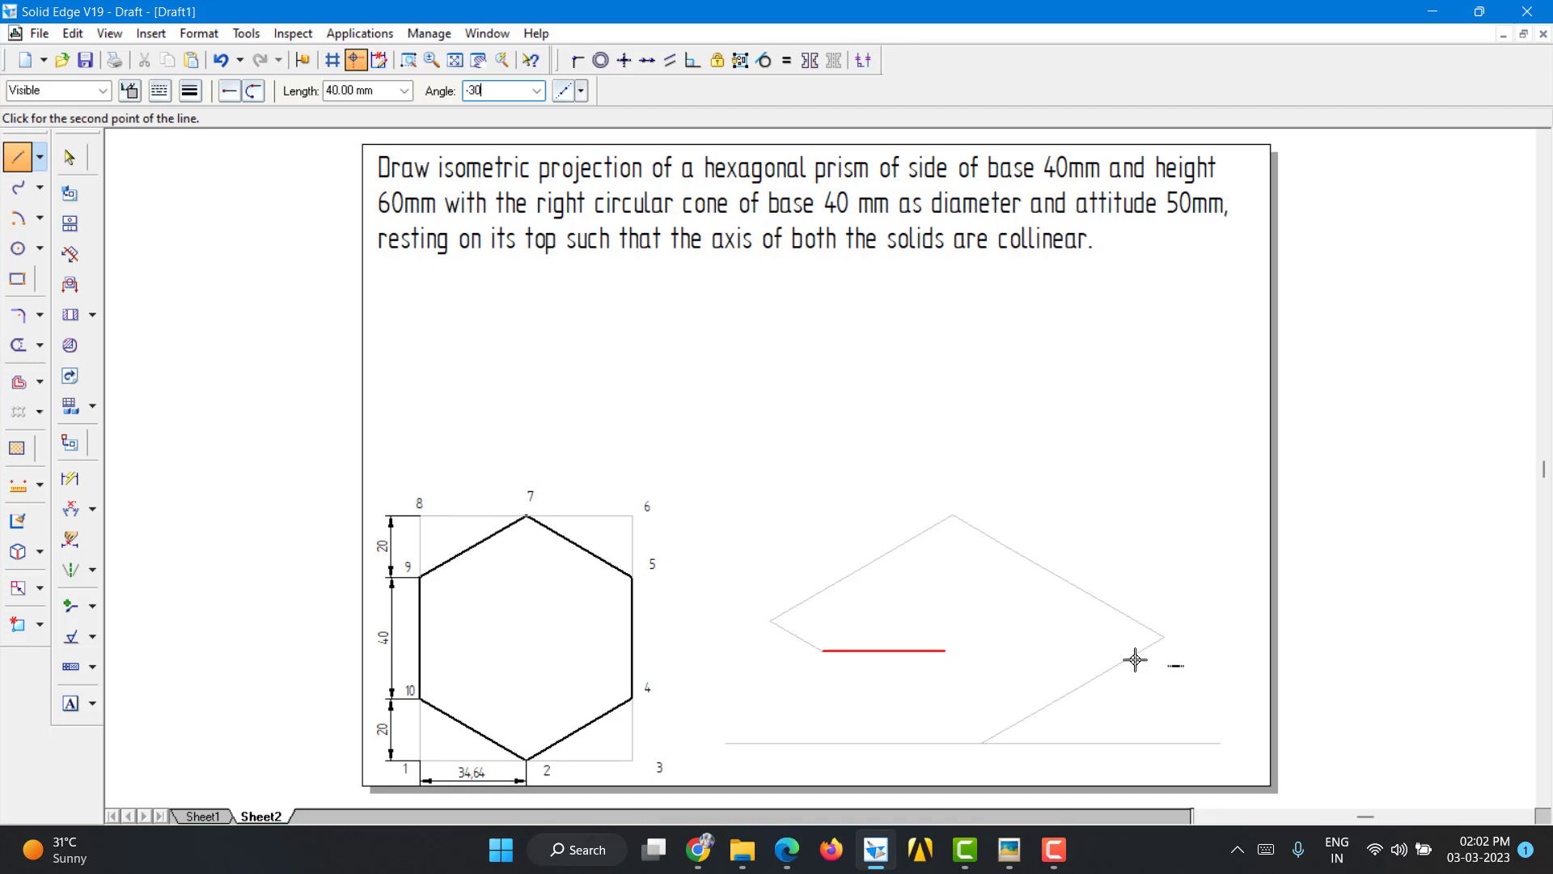
text(30)
key(Return)
text(2)
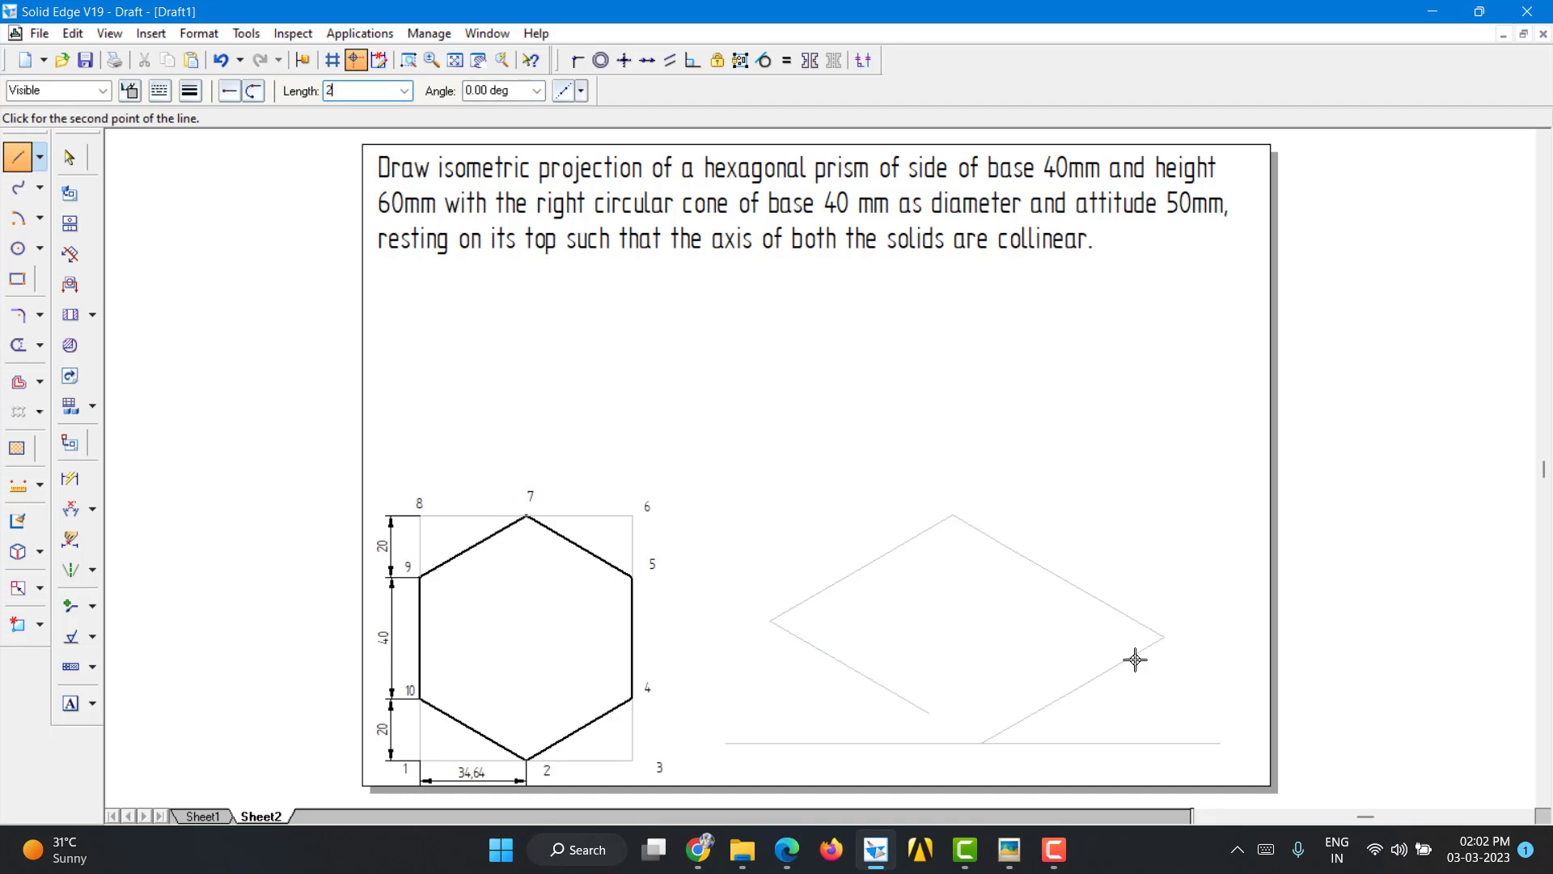
text(0)
key(Tab)
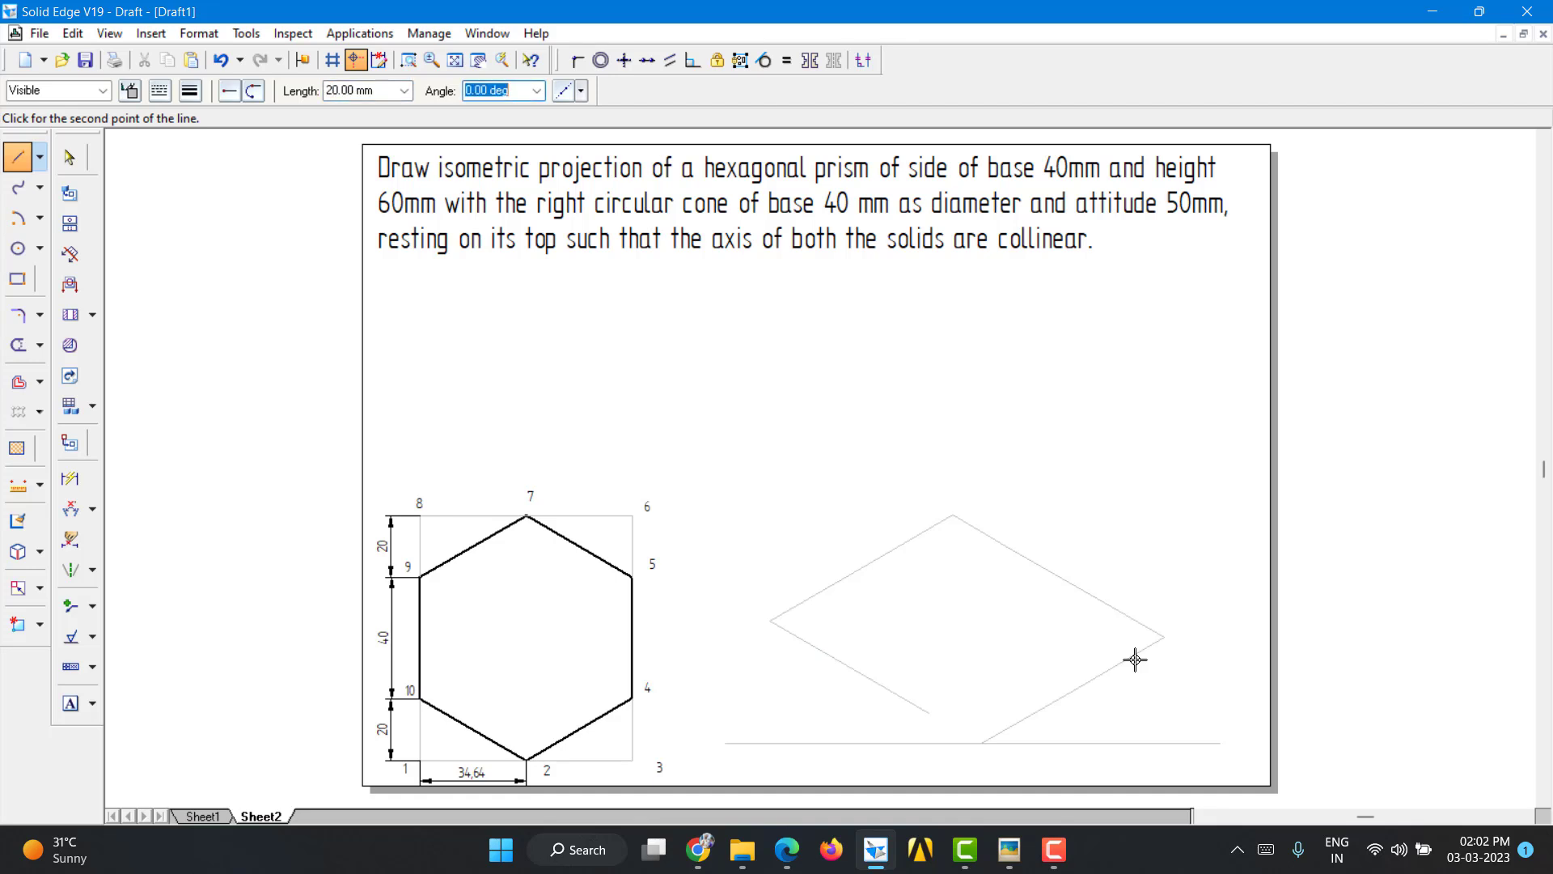
text(-30)
key(Return)
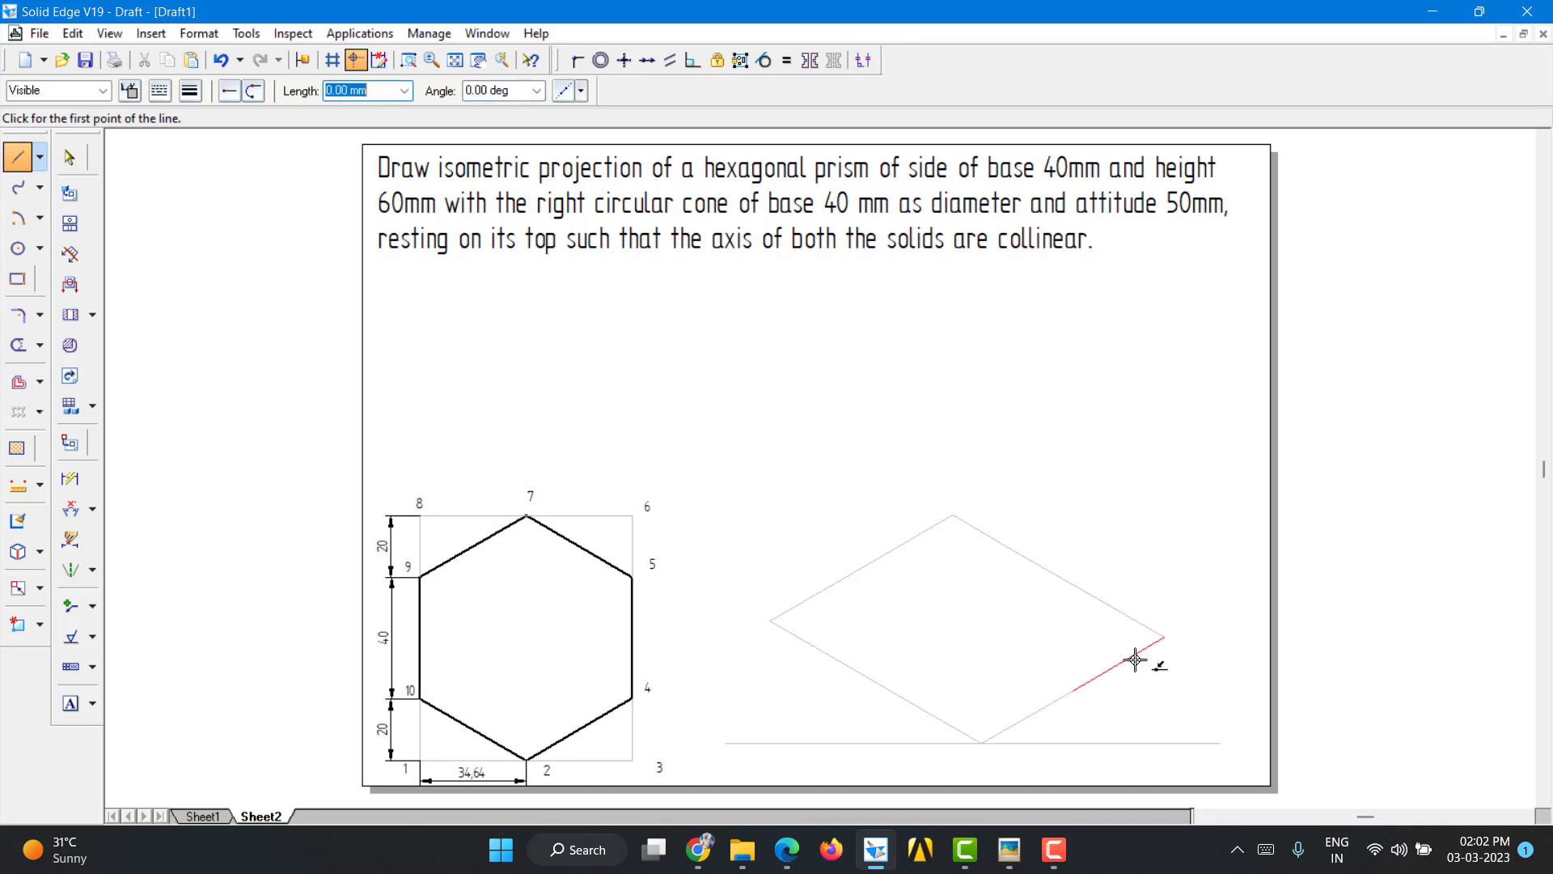
Step: Set the line colour to black
click(188, 90)
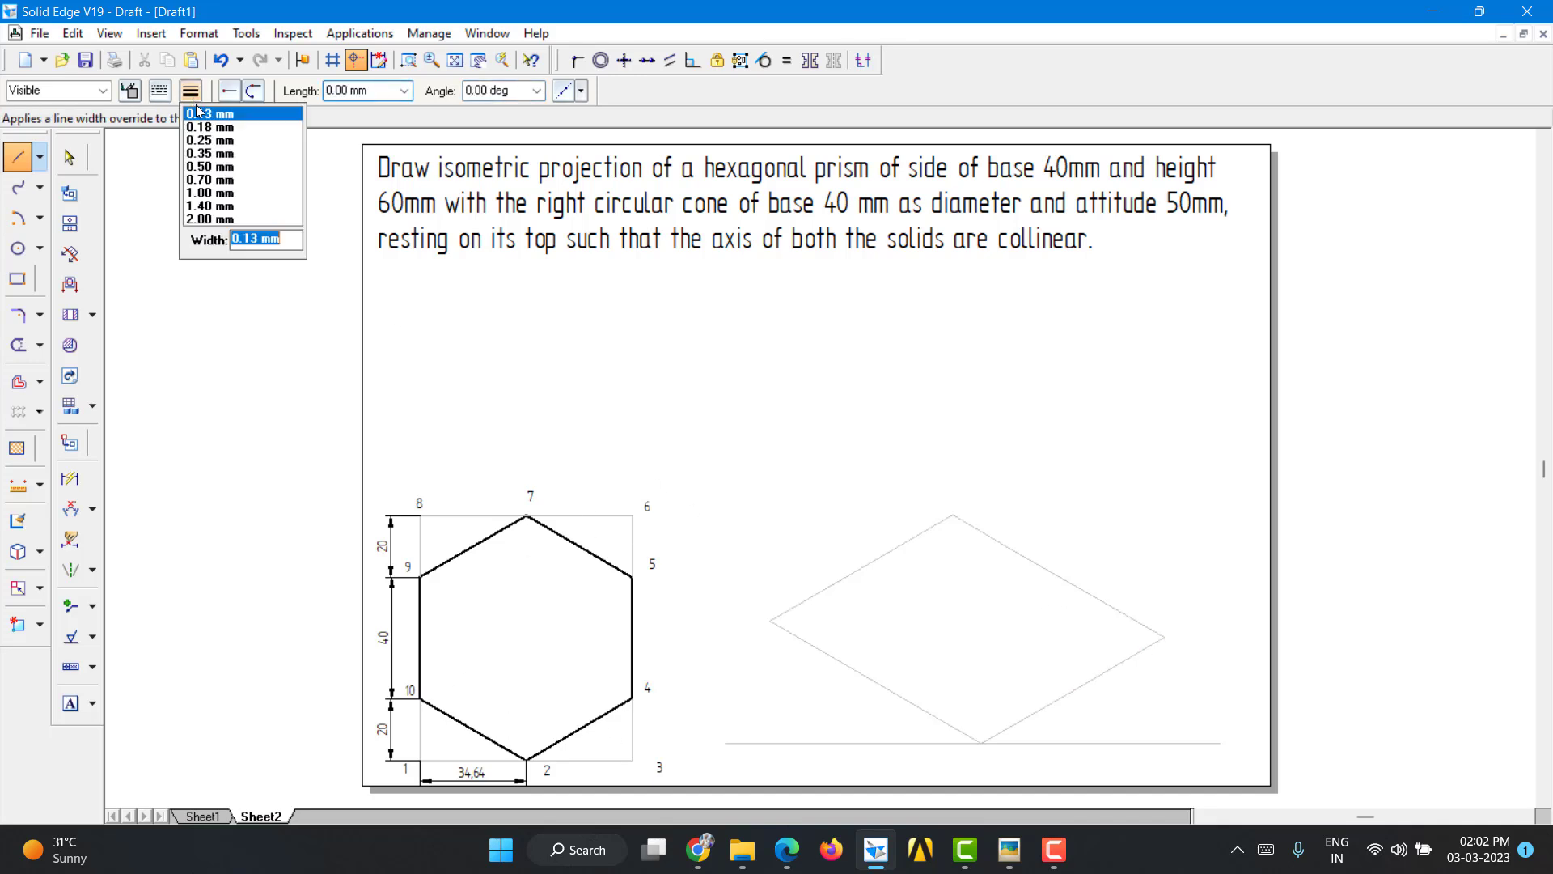
click(189, 90)
click(129, 90)
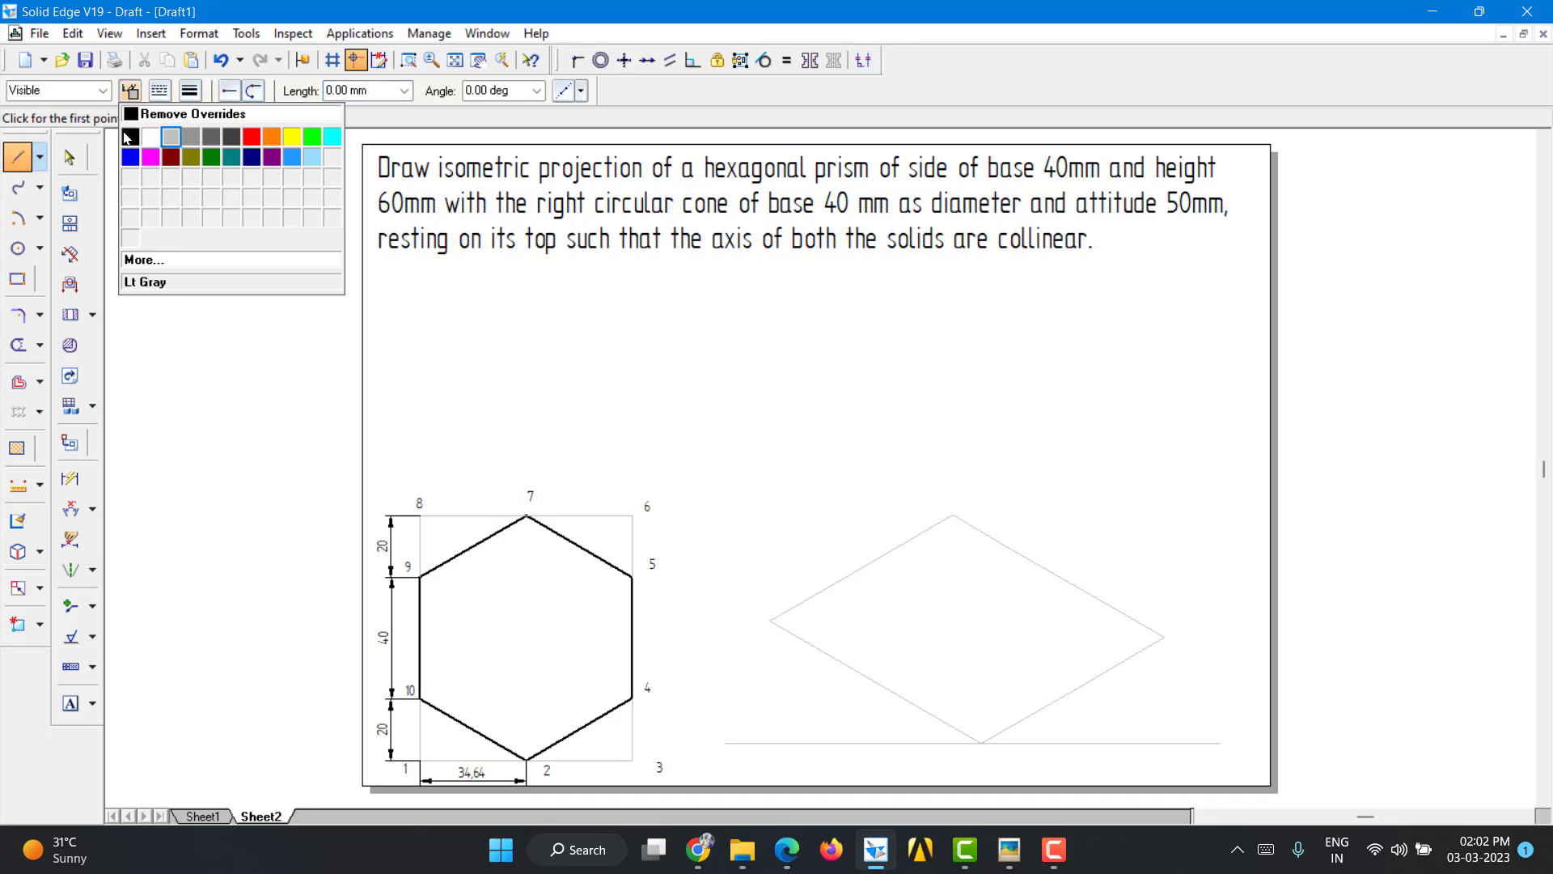
click(129, 136)
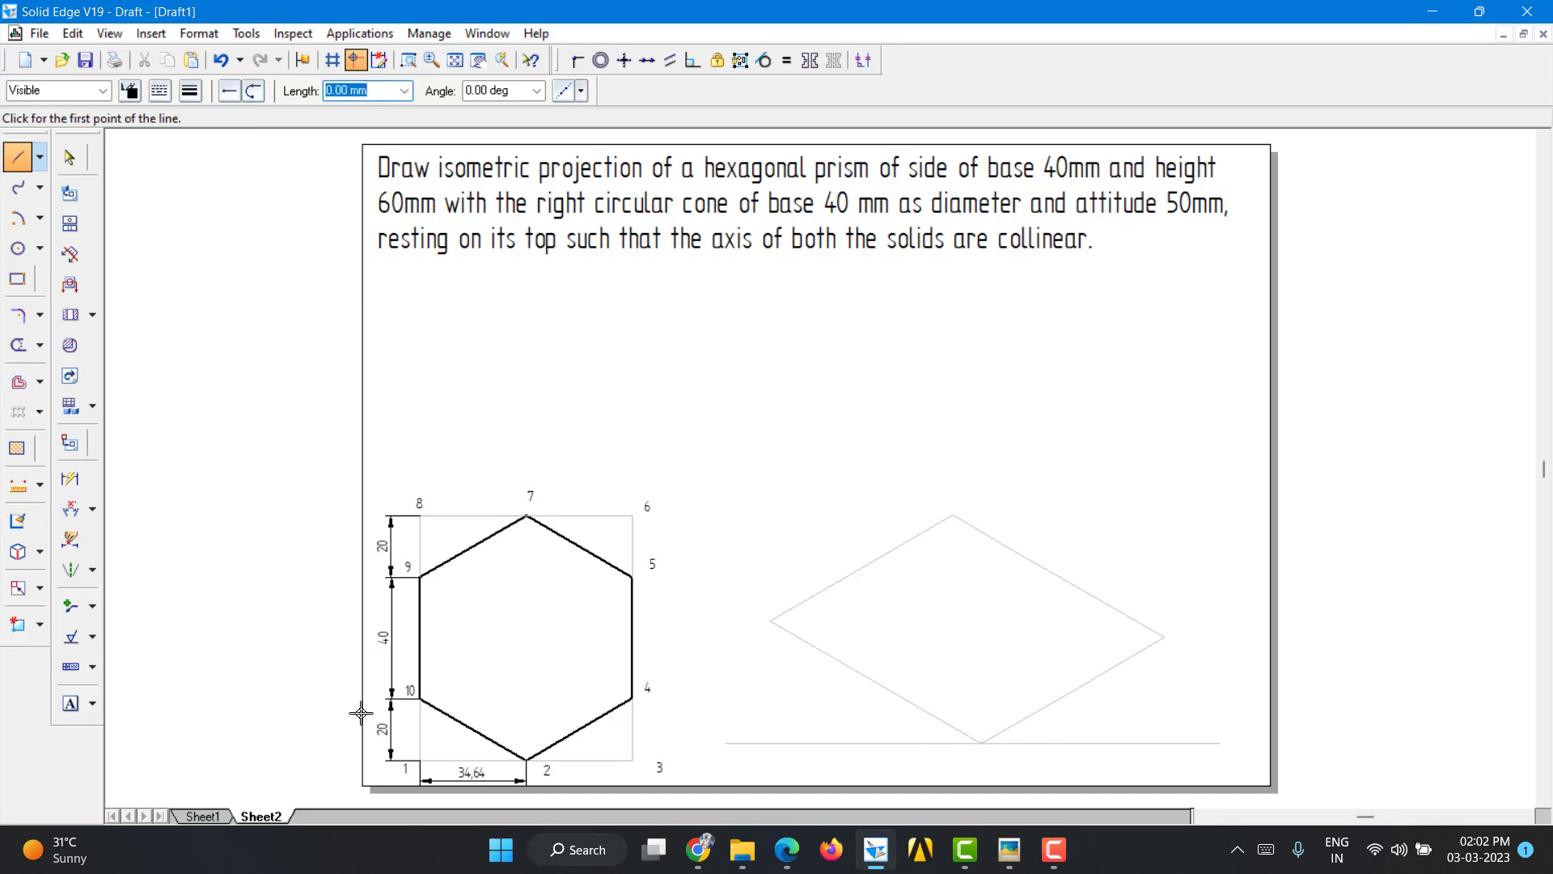
Step: Add text labels 1 through 5 around the rhombus, starting at its bottom point
click(70, 703)
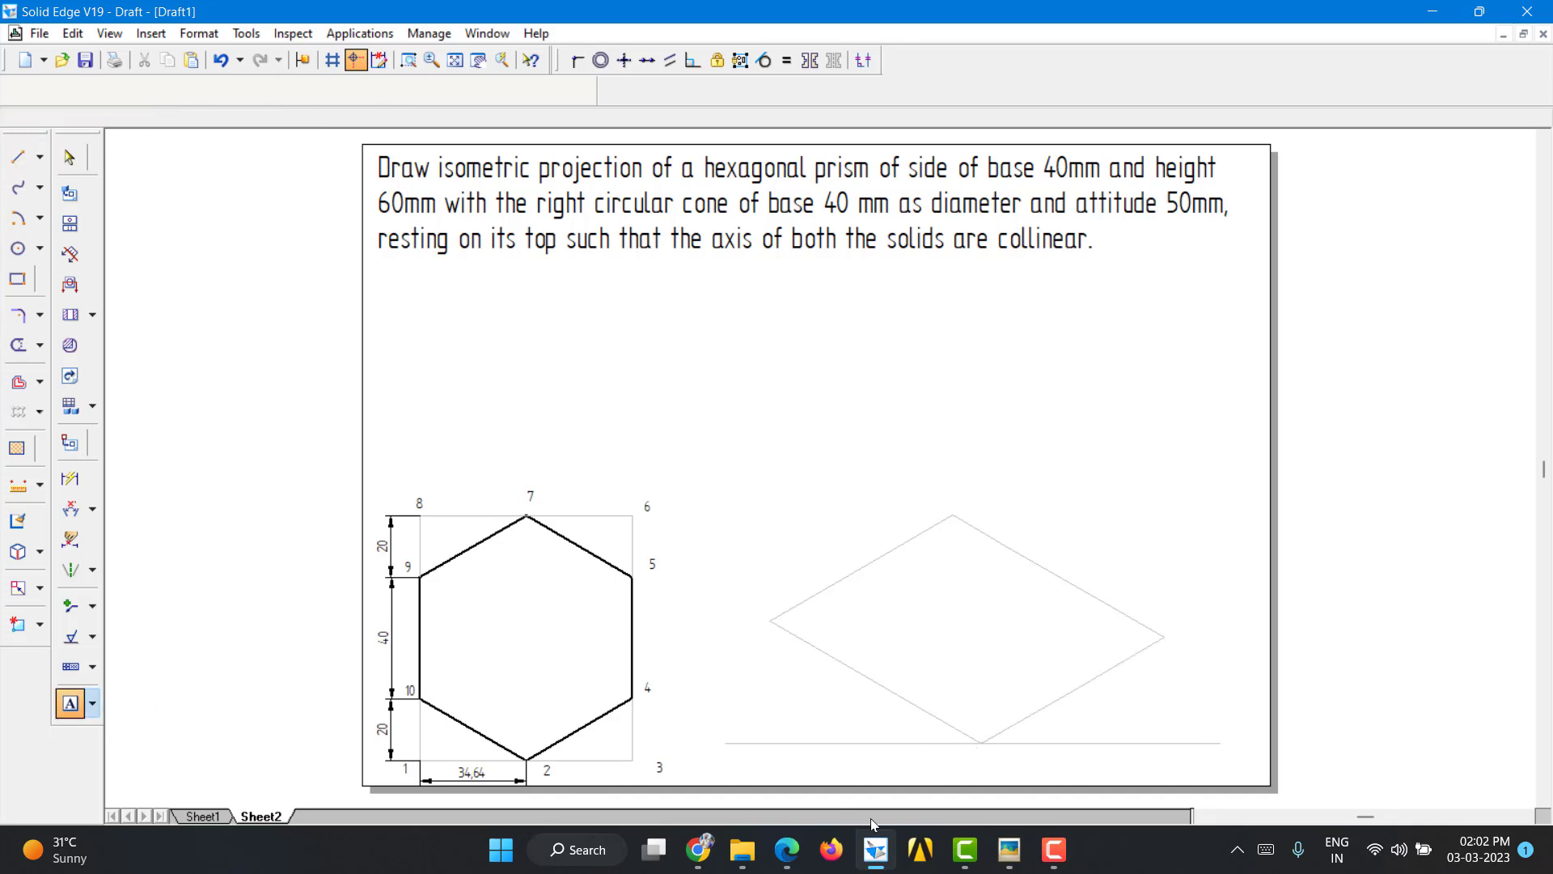
click(980, 741)
text(1)
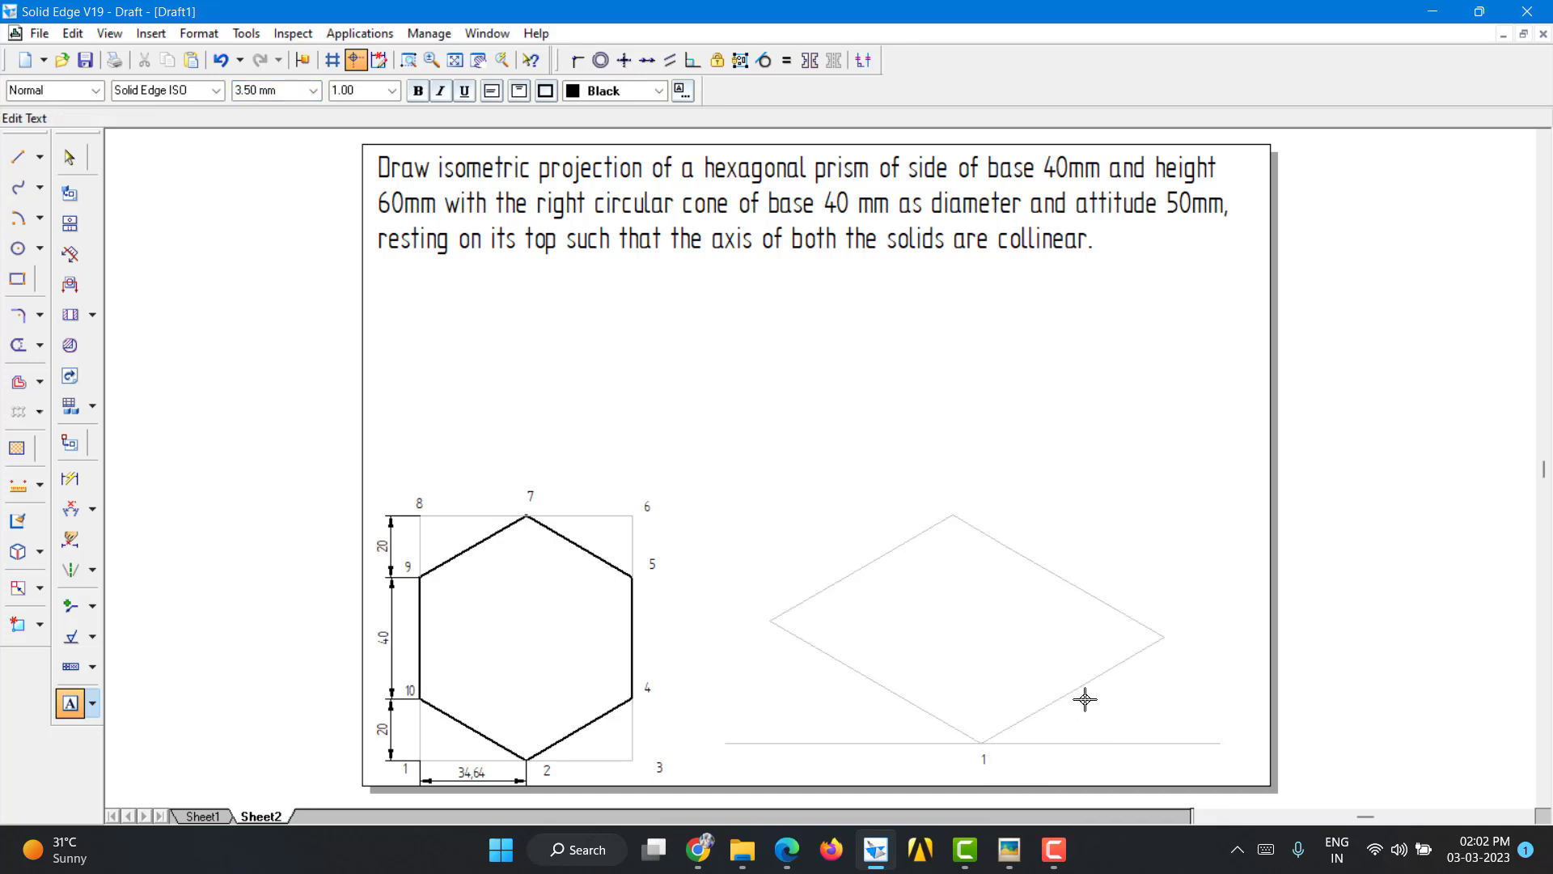
click(1085, 697)
text(2)
click(1178, 645)
text(3)
click(1120, 580)
text(4)
text(5)
Step: Add labels 6, 8, 9 and 10 at the rhombus's top, left and lower-left points
click(950, 490)
text(6)
click(748, 617)
text(8)
click(799, 659)
text(9)
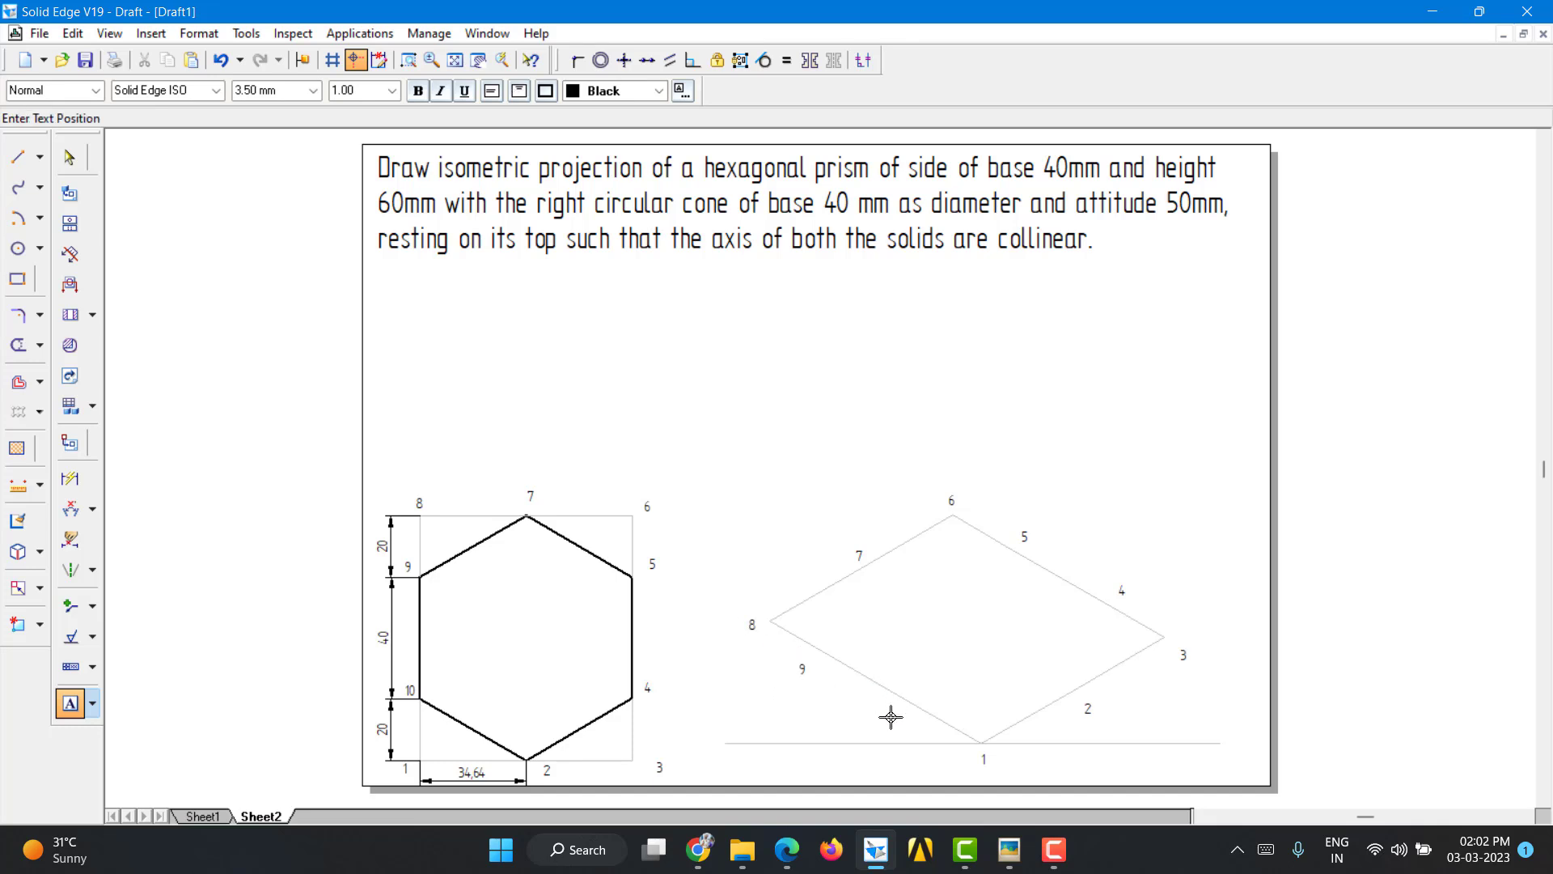
click(890, 718)
text(10)
click(19, 189)
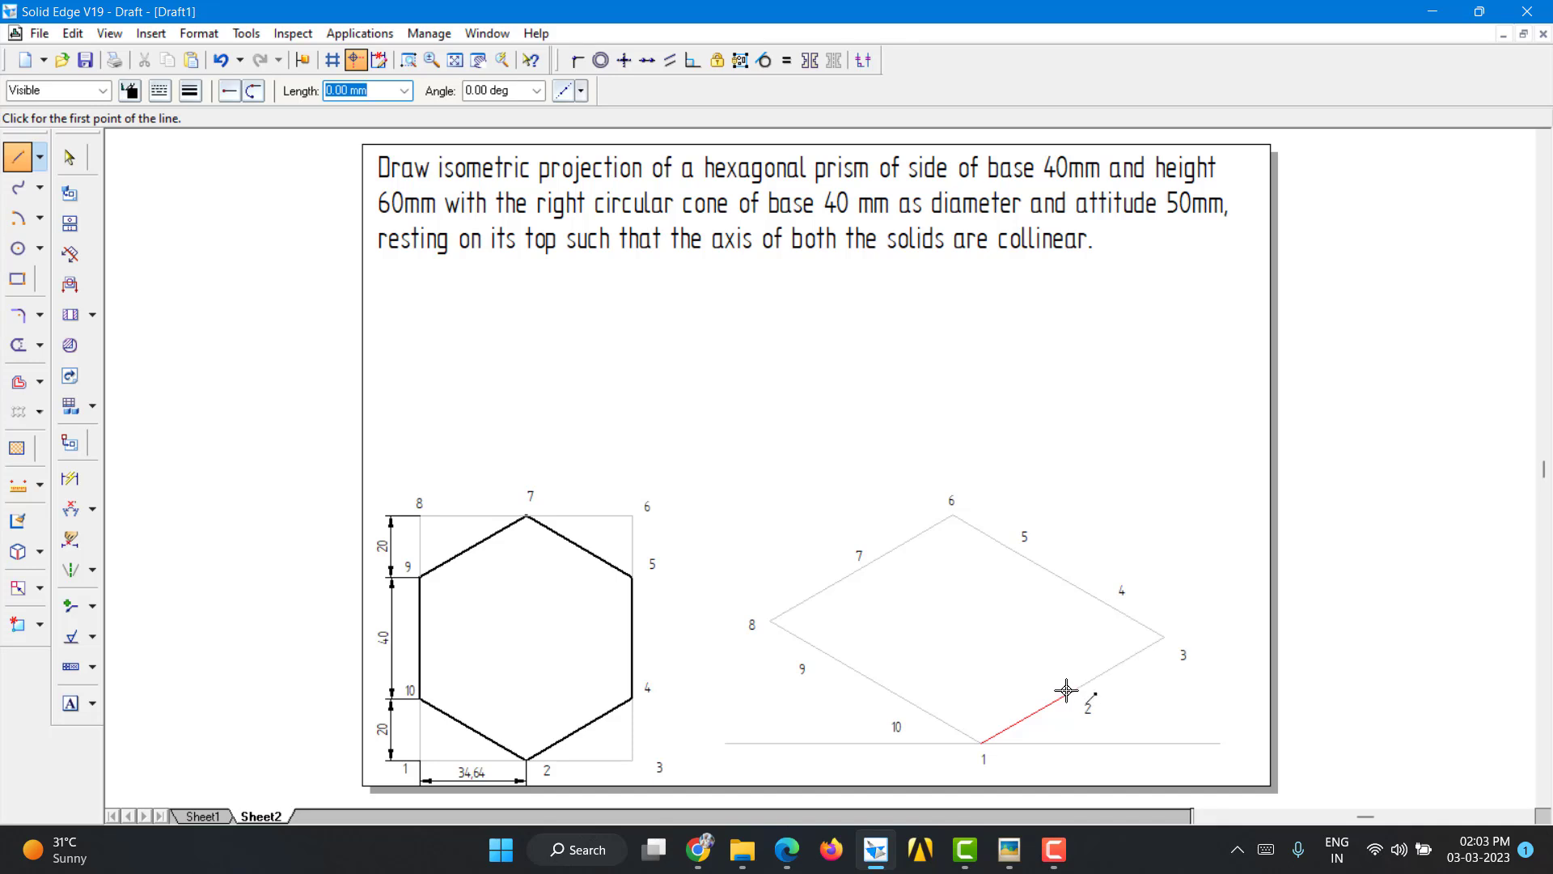
Step: Draw the isometric hexagon edges 2–4–5–7–9–10 and close back at point 2
click(1068, 690)
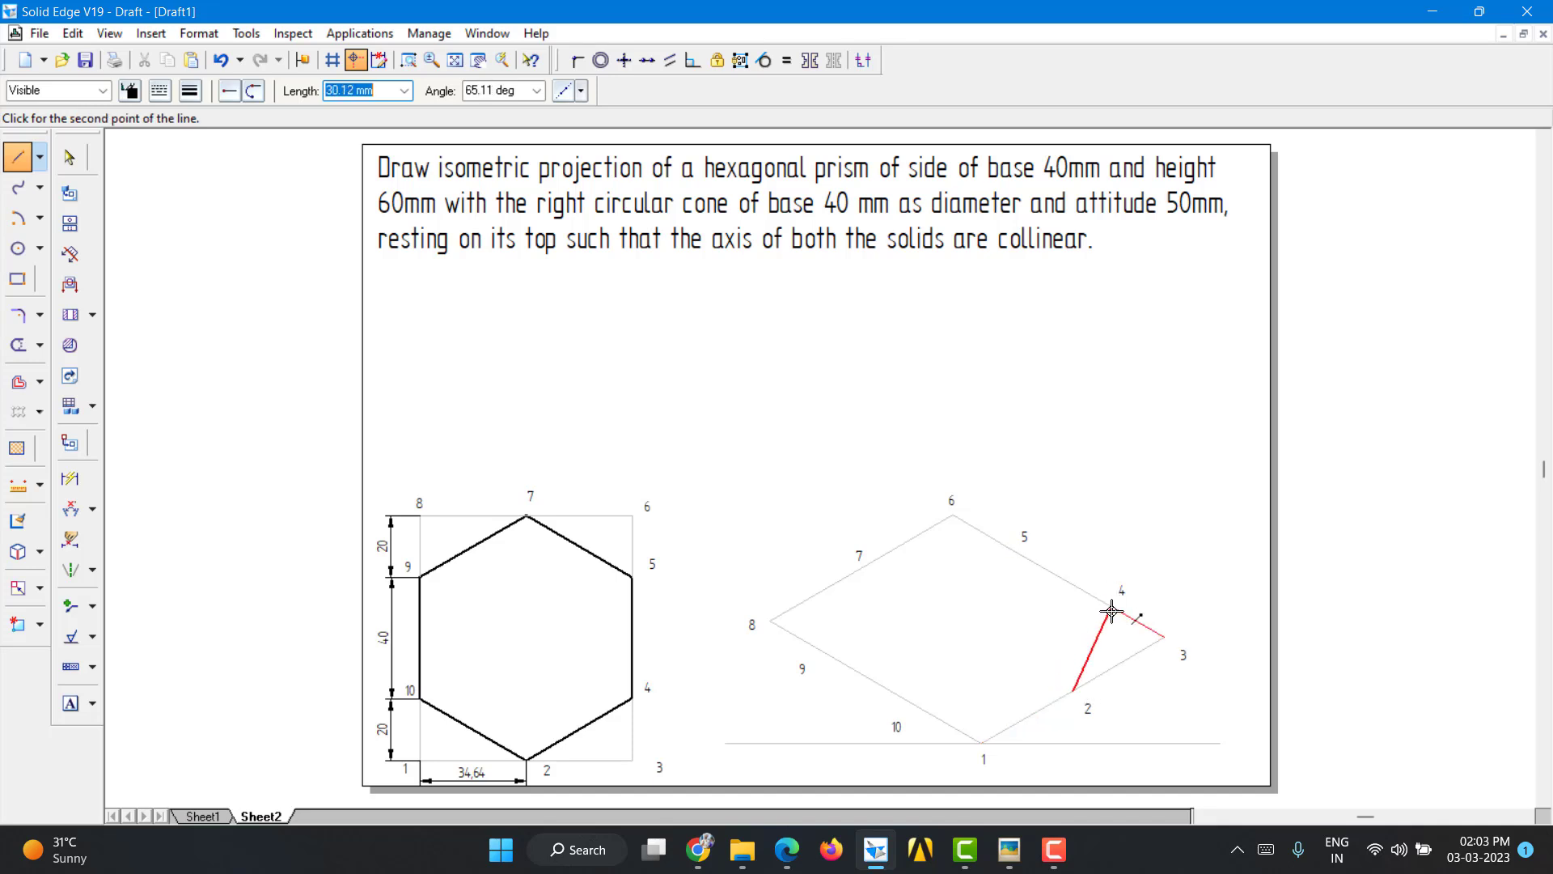
click(1112, 608)
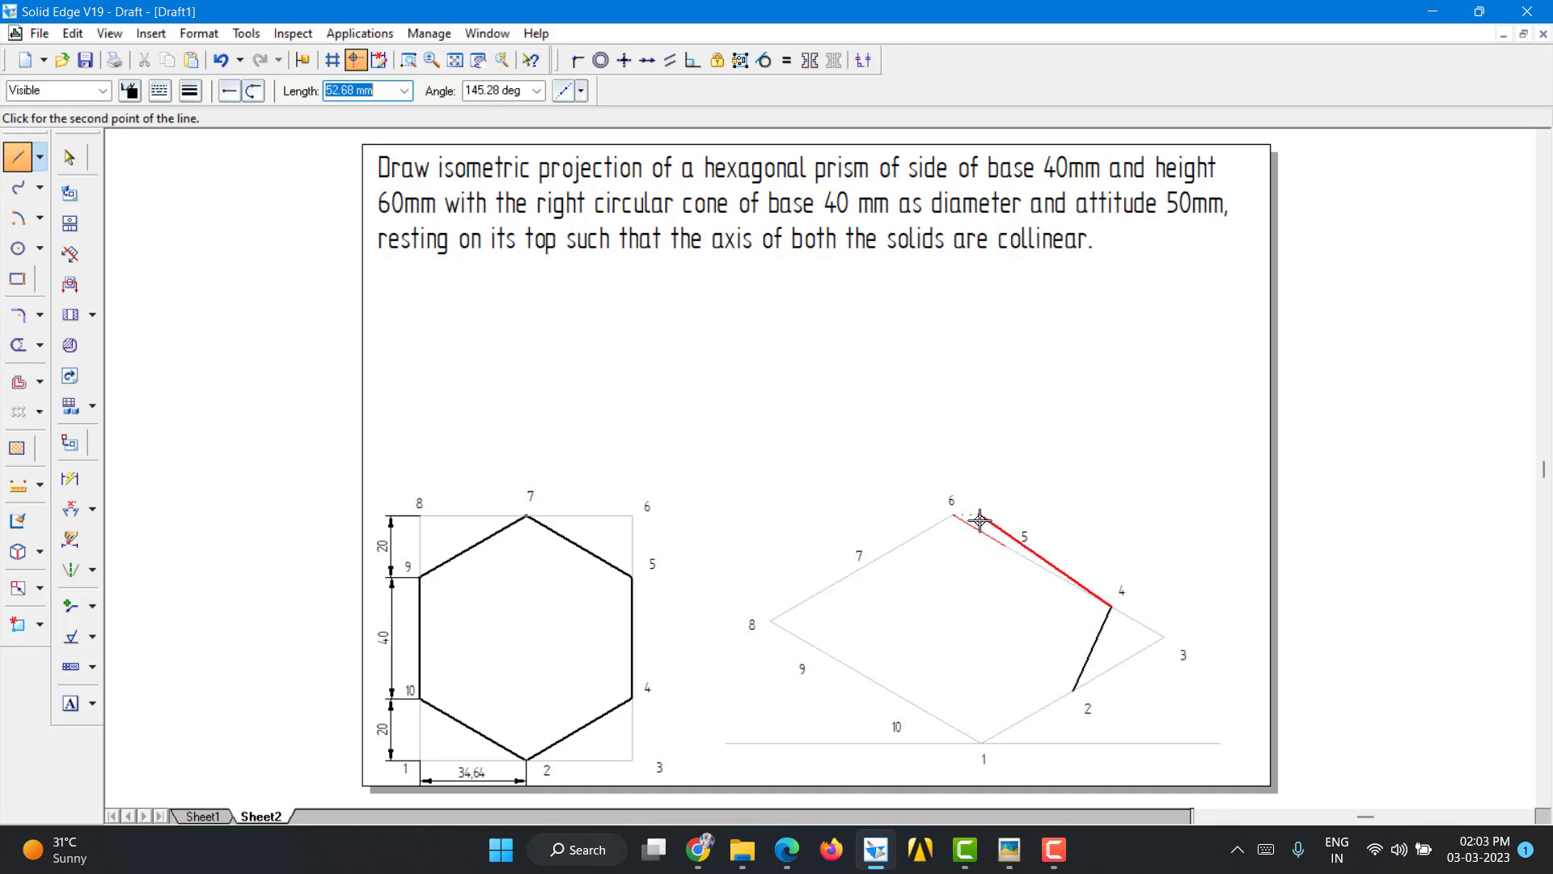
click(1006, 548)
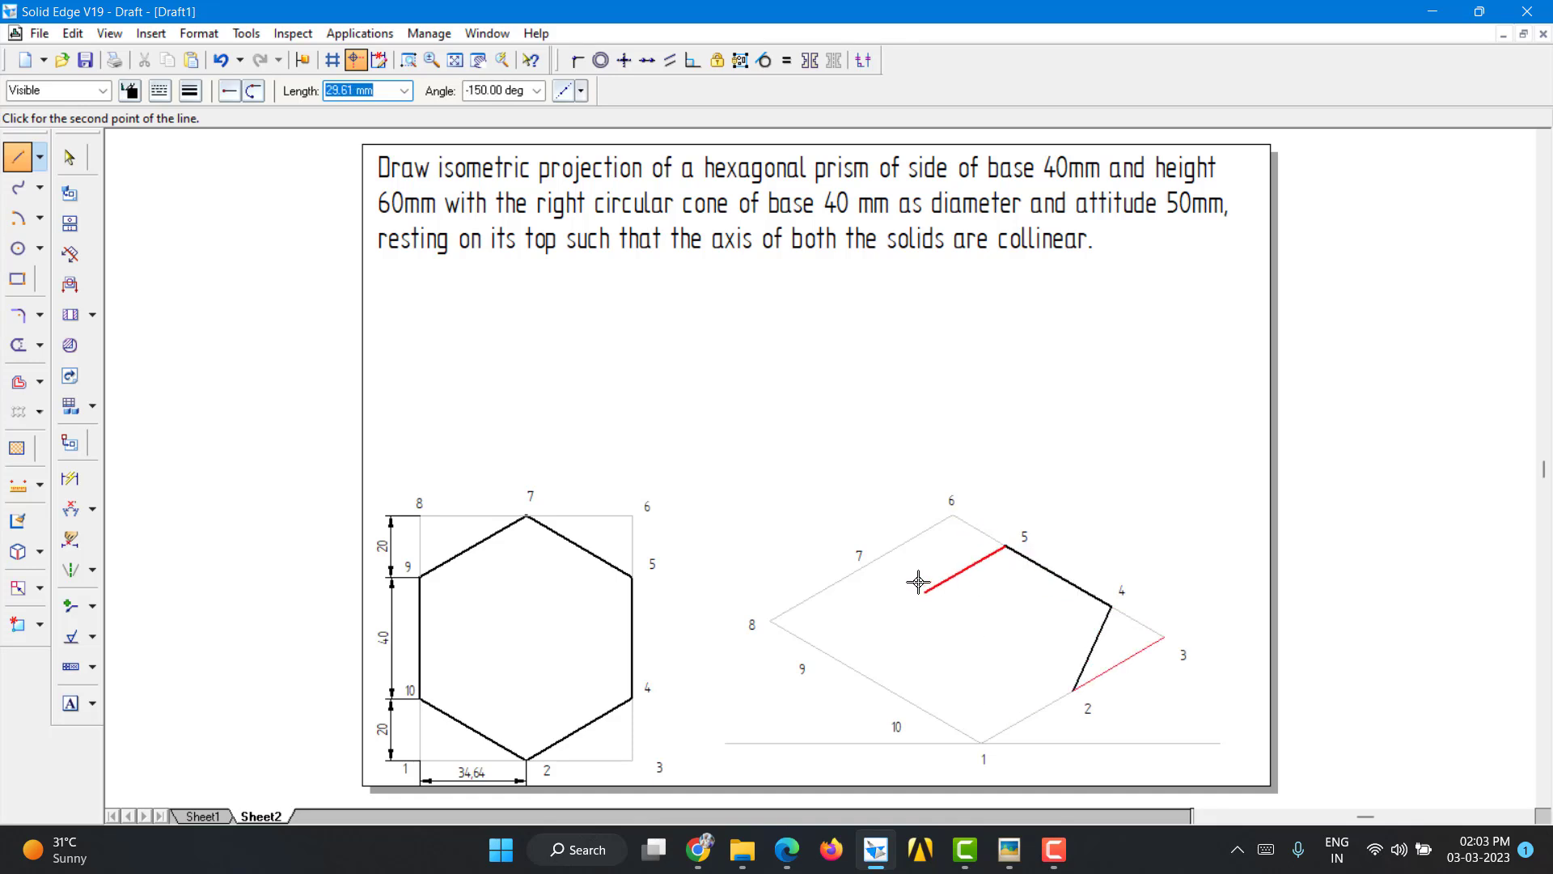
click(860, 567)
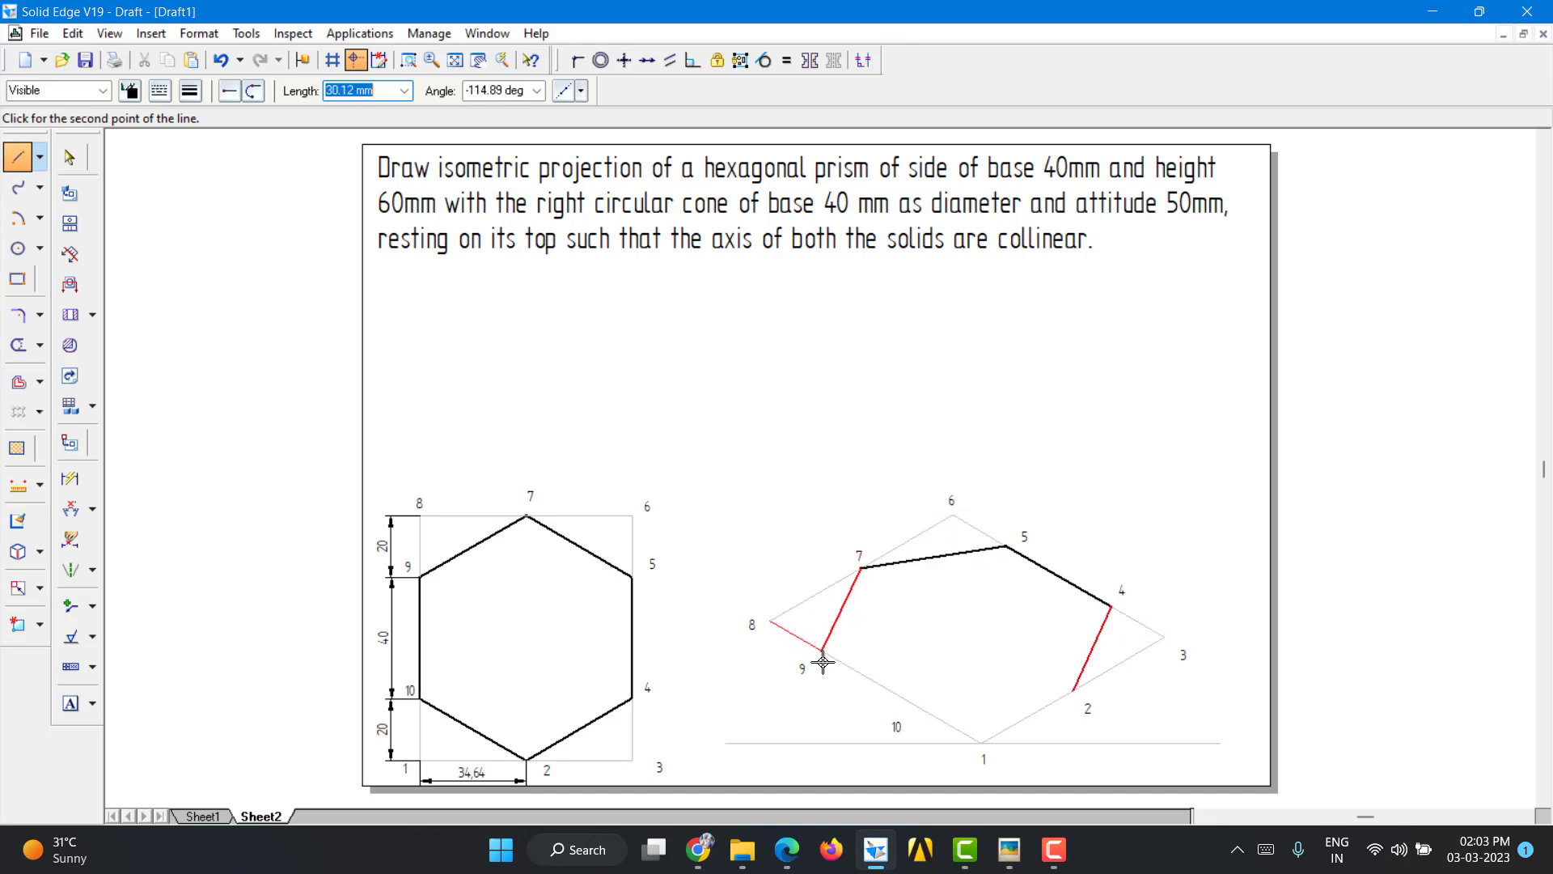
click(822, 650)
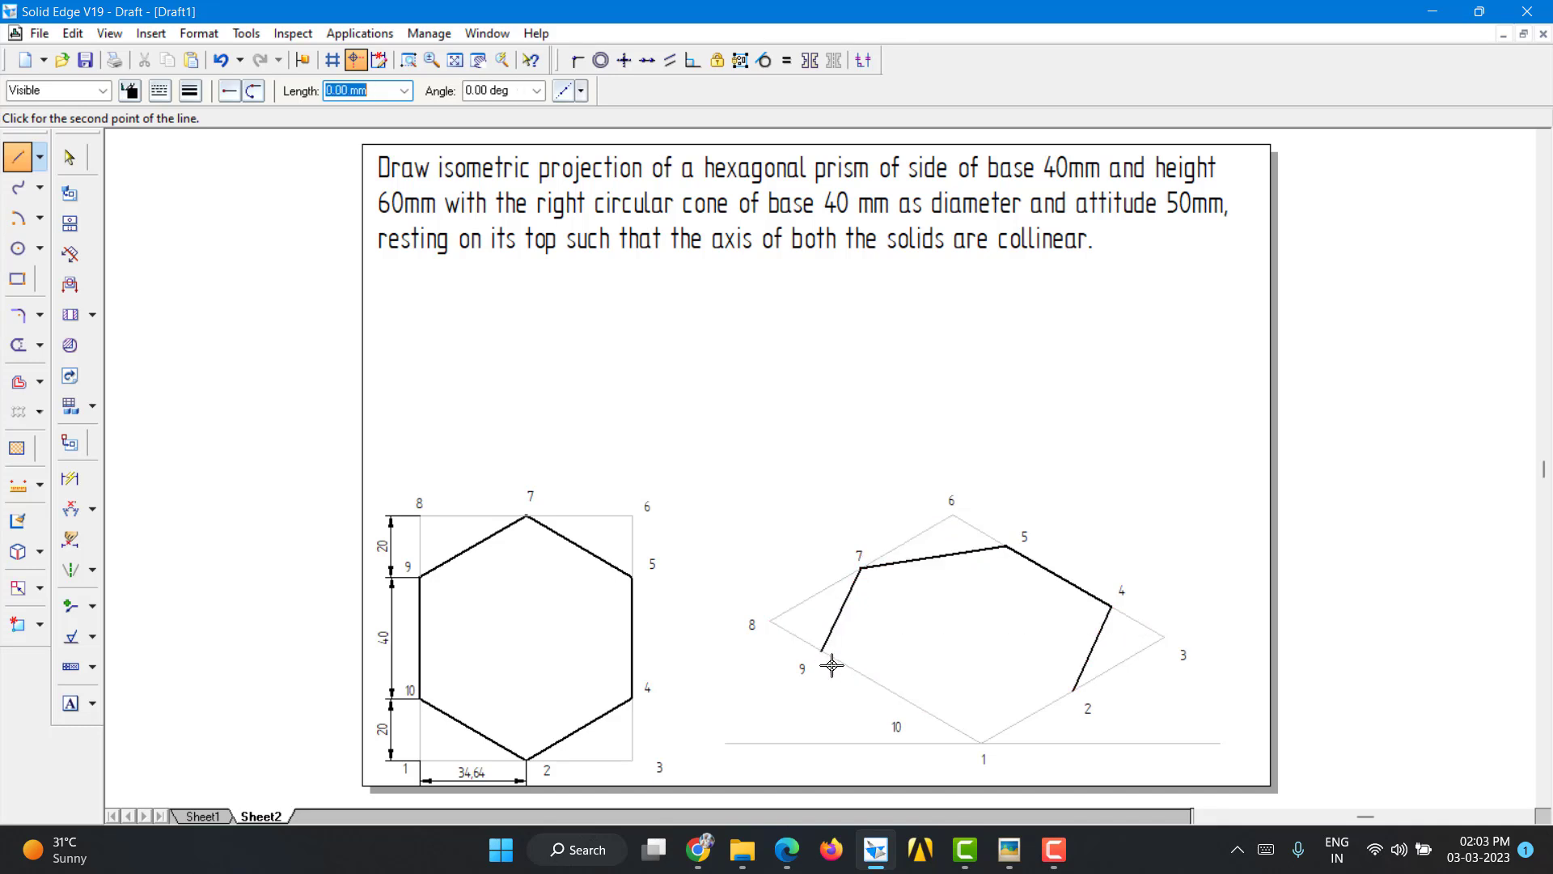
click(929, 711)
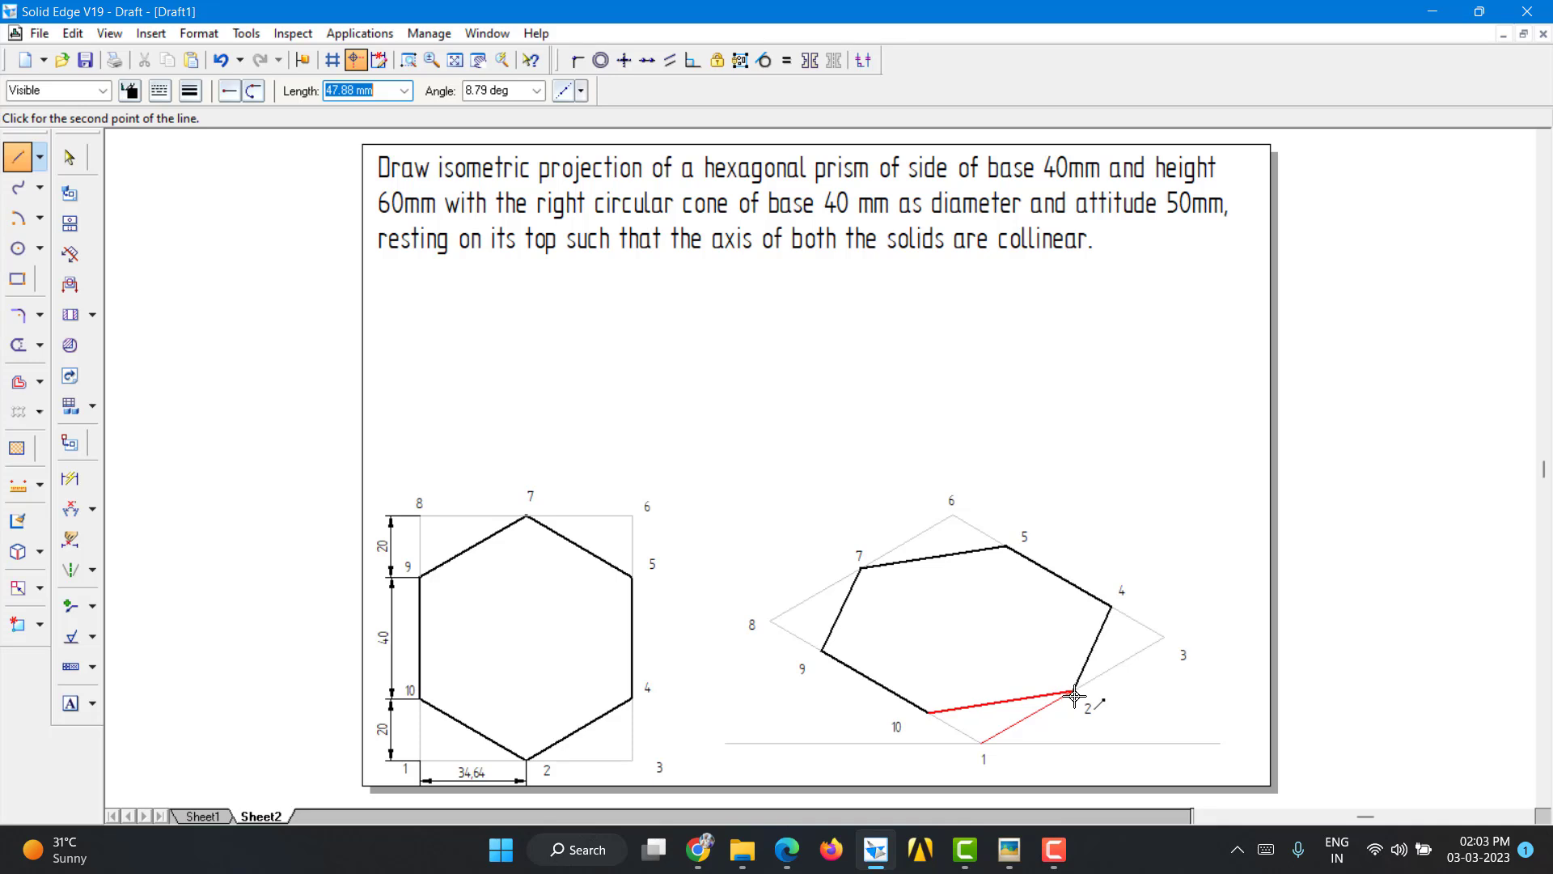
click(1077, 685)
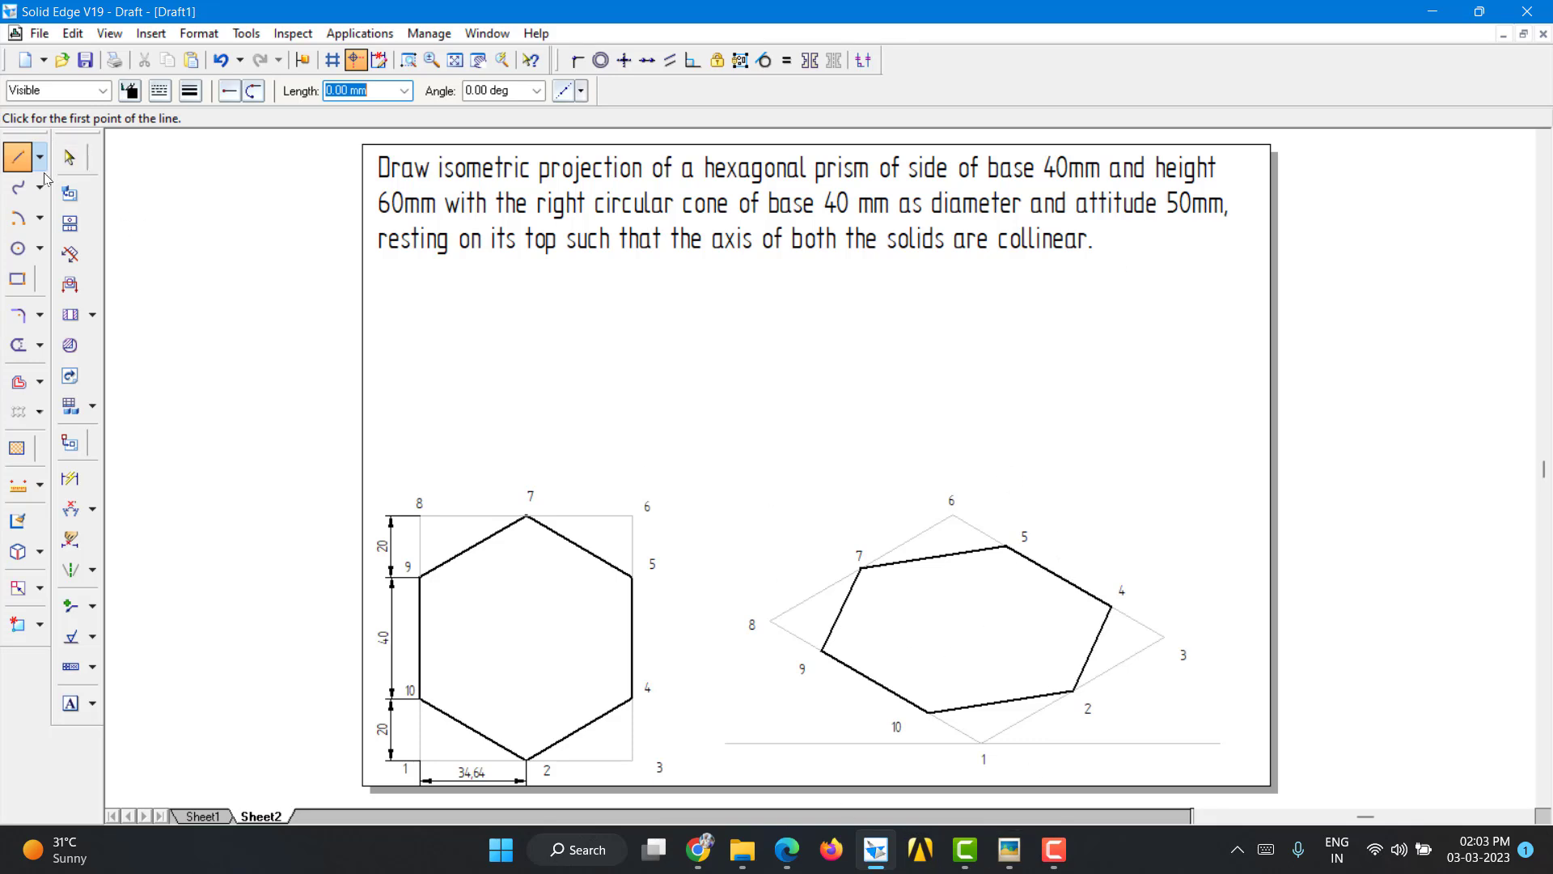
click(17, 156)
Step: Draw a 60 mm line at 90° up from vertex 9, then check it
click(827, 655)
key(Escape)
click(824, 650)
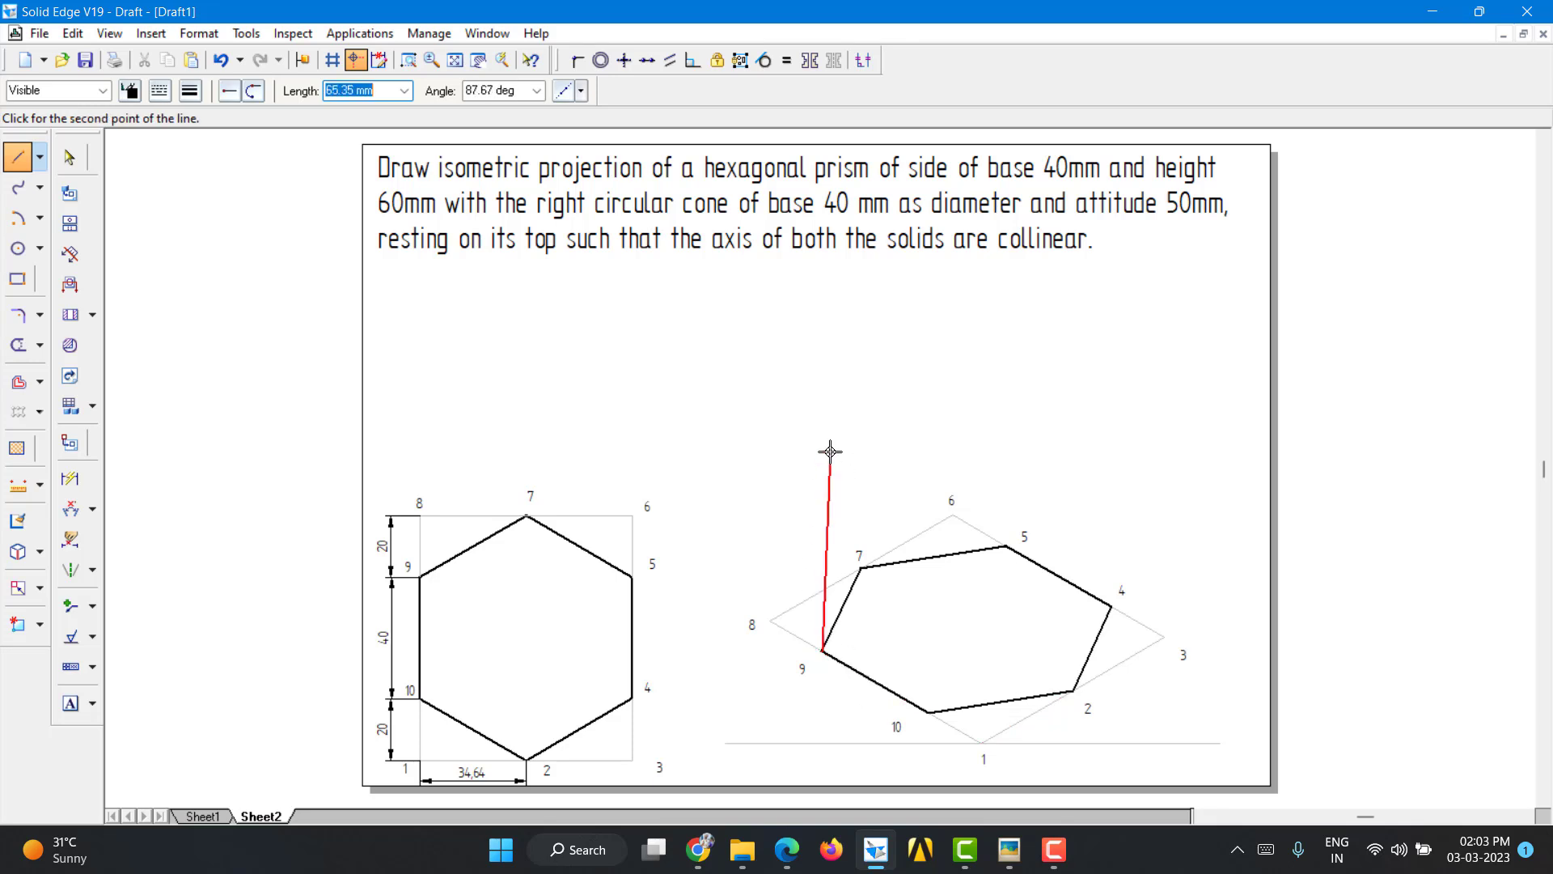
text(60)
key(Tab)
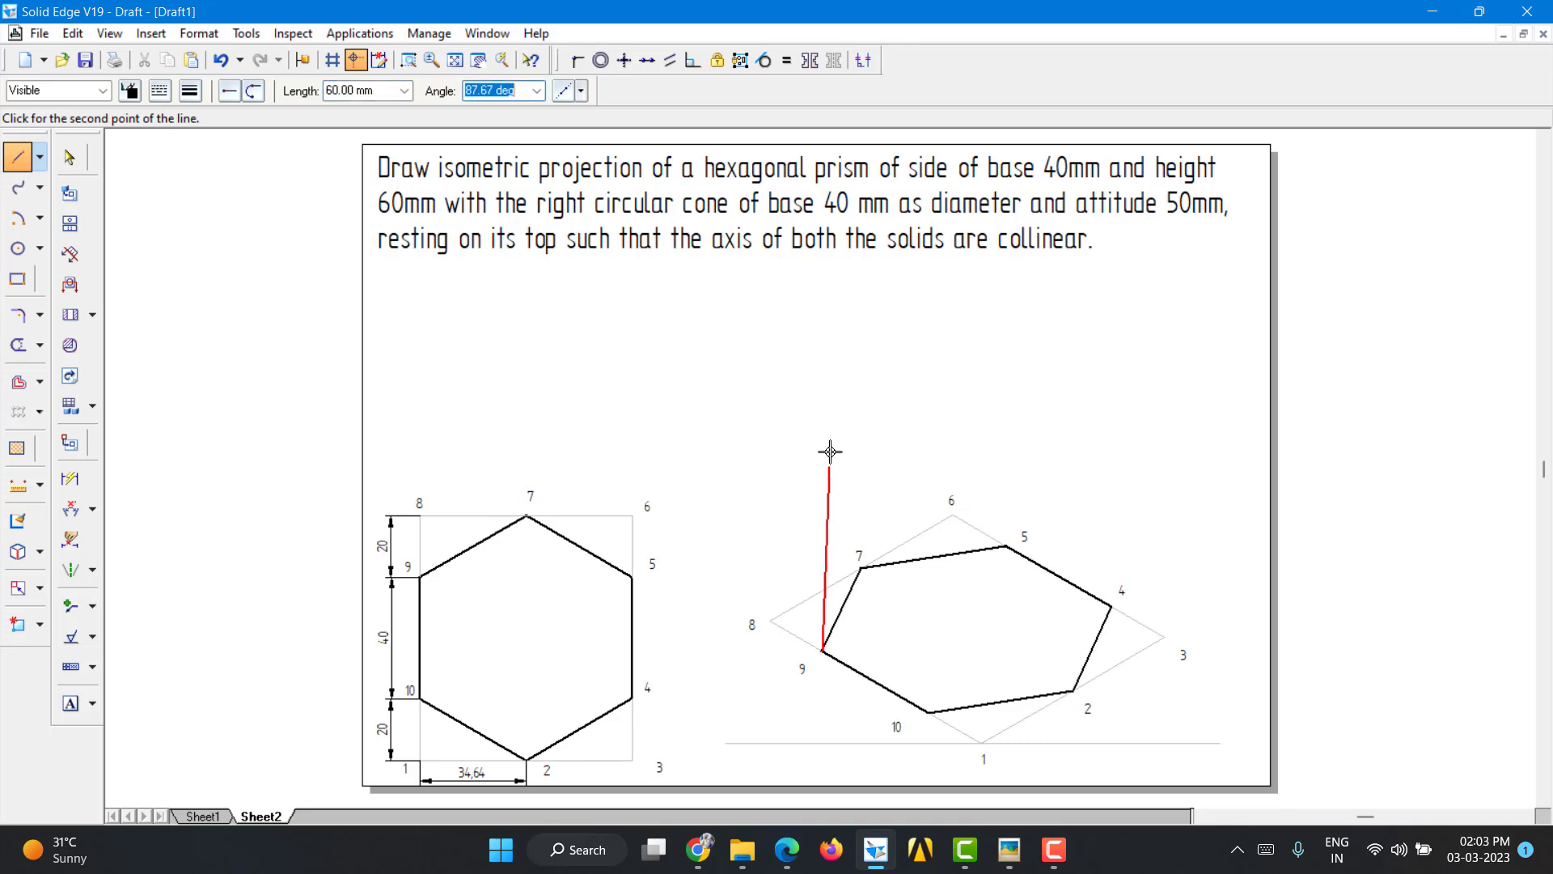
text(90)
key(Return)
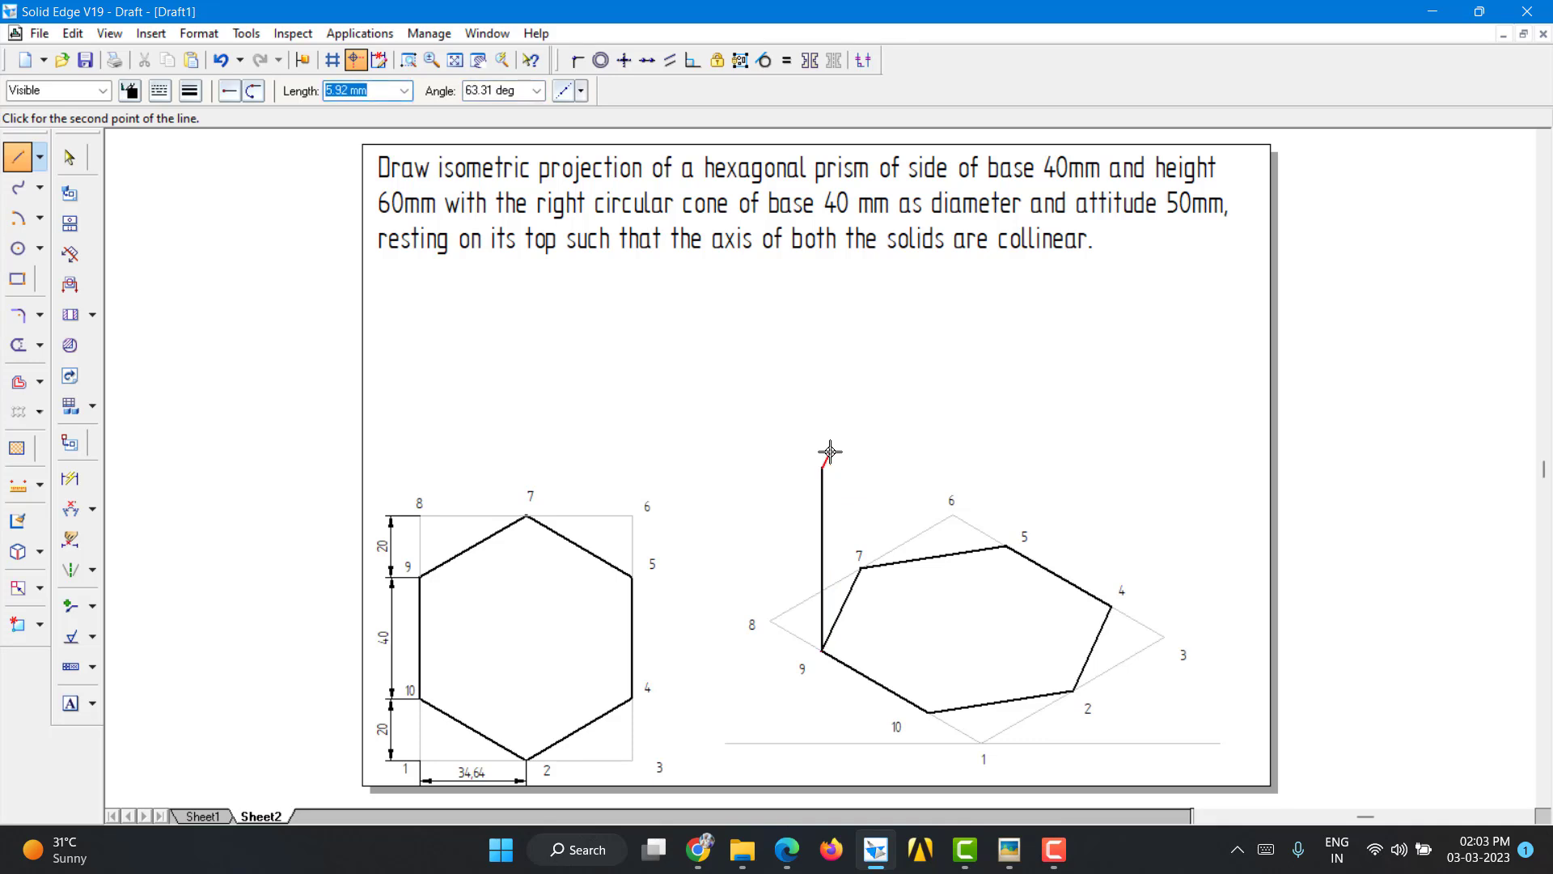
key(Escape)
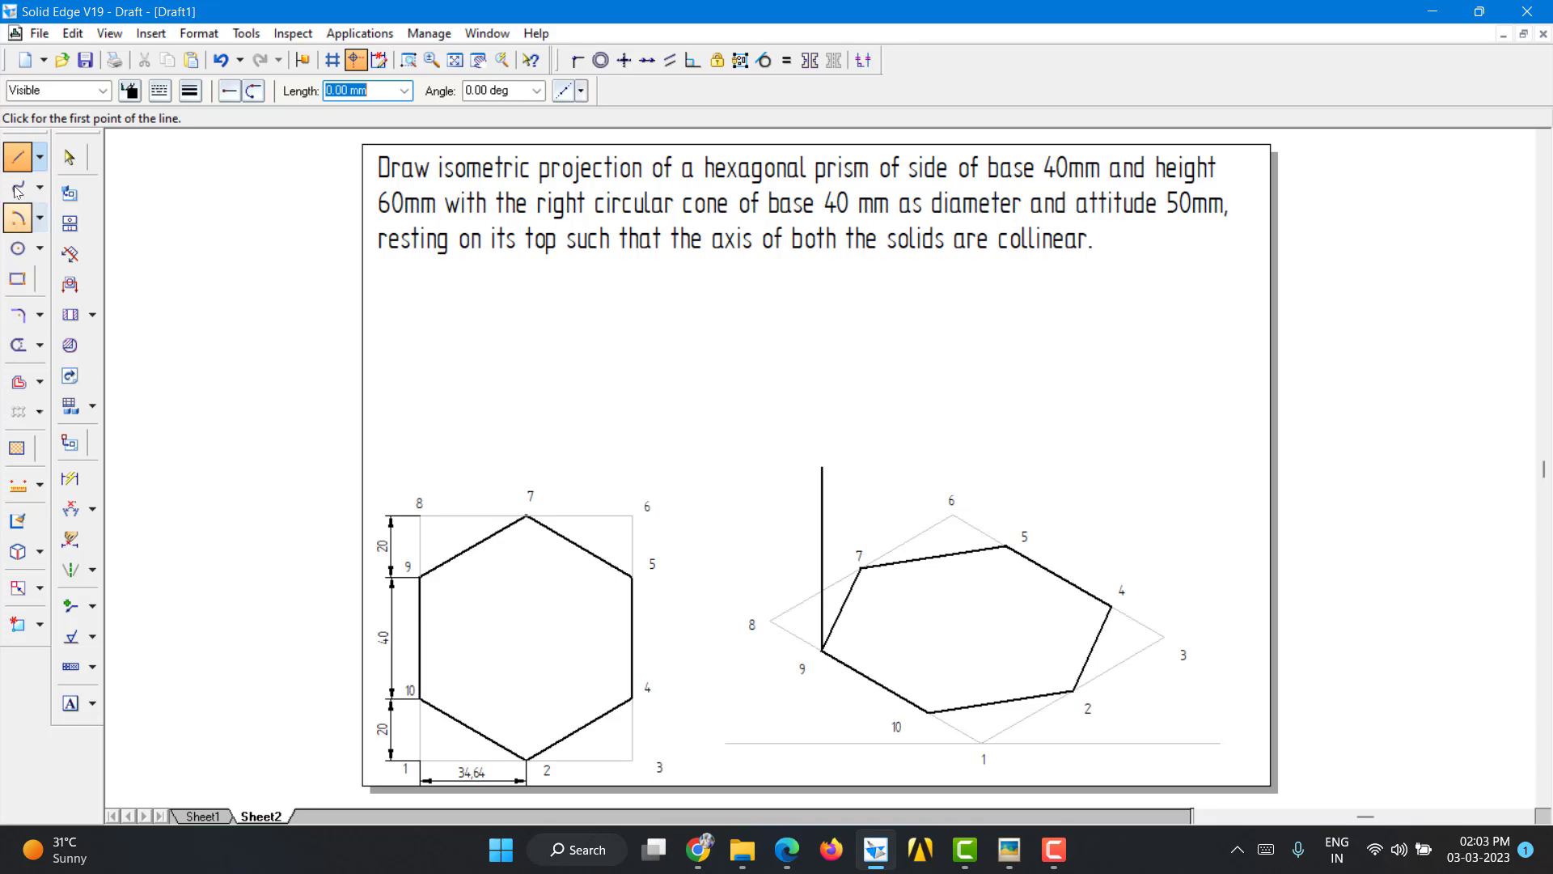
key(Escape)
click(823, 521)
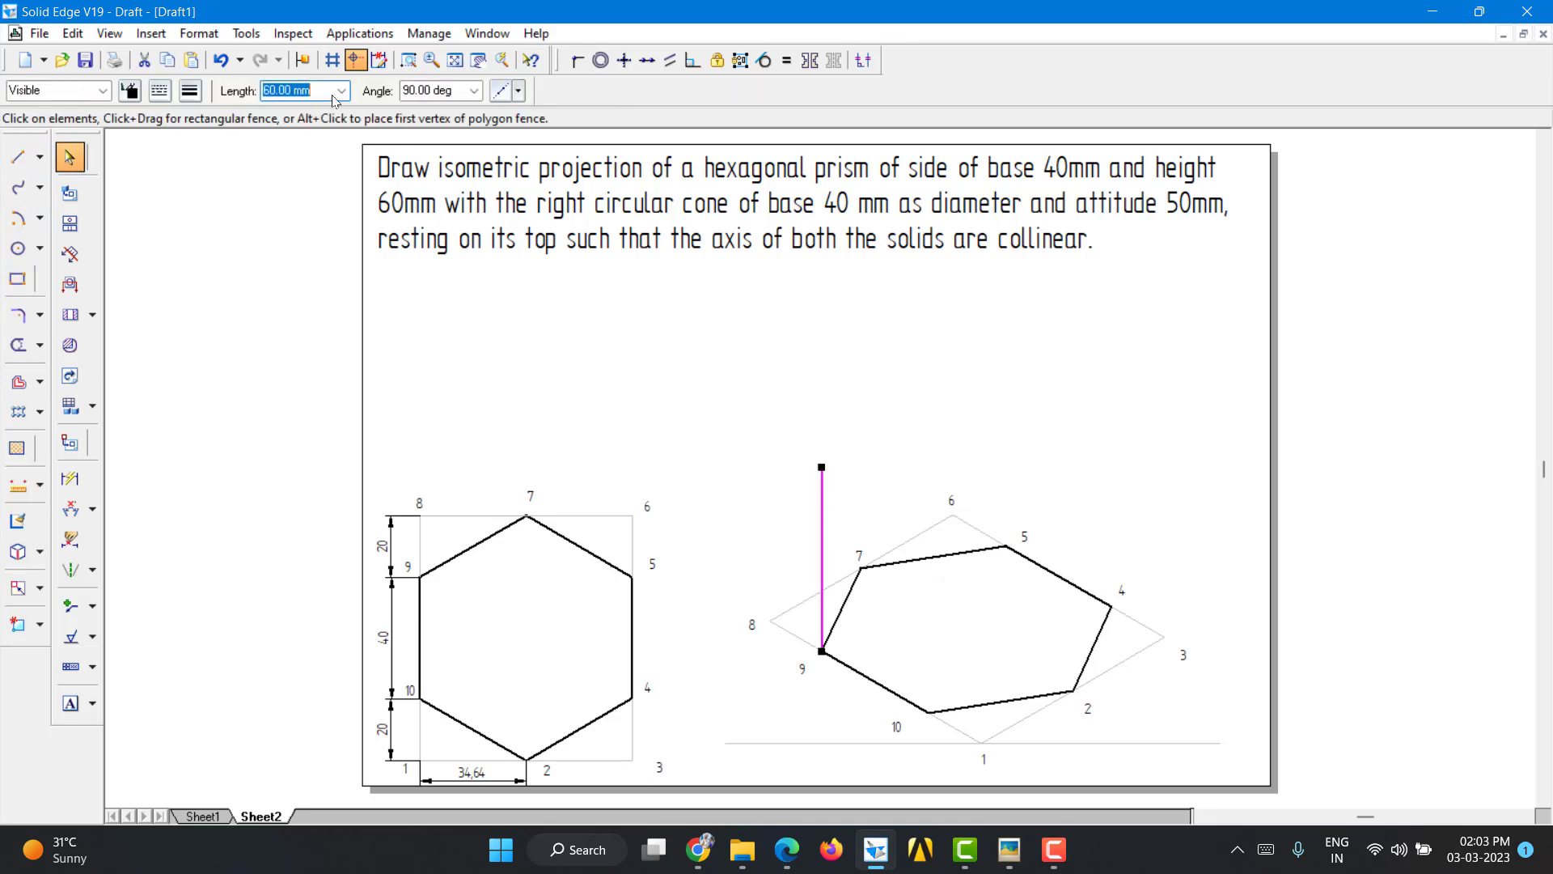
Step: Check the lengths of the hexagon edges and the vertical line
click(962, 709)
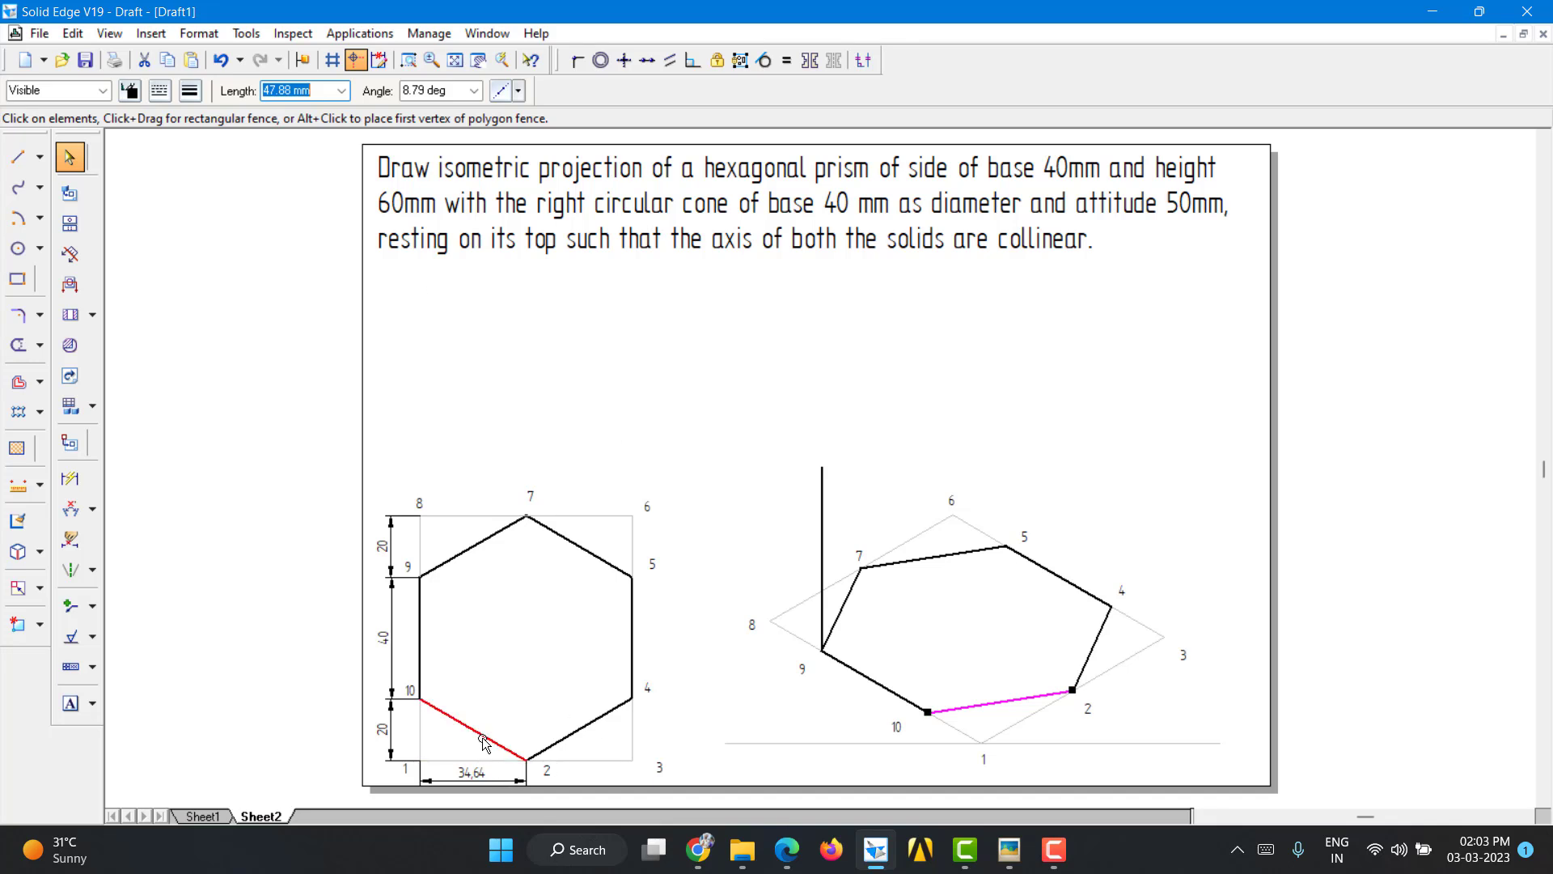
click(453, 716)
click(420, 668)
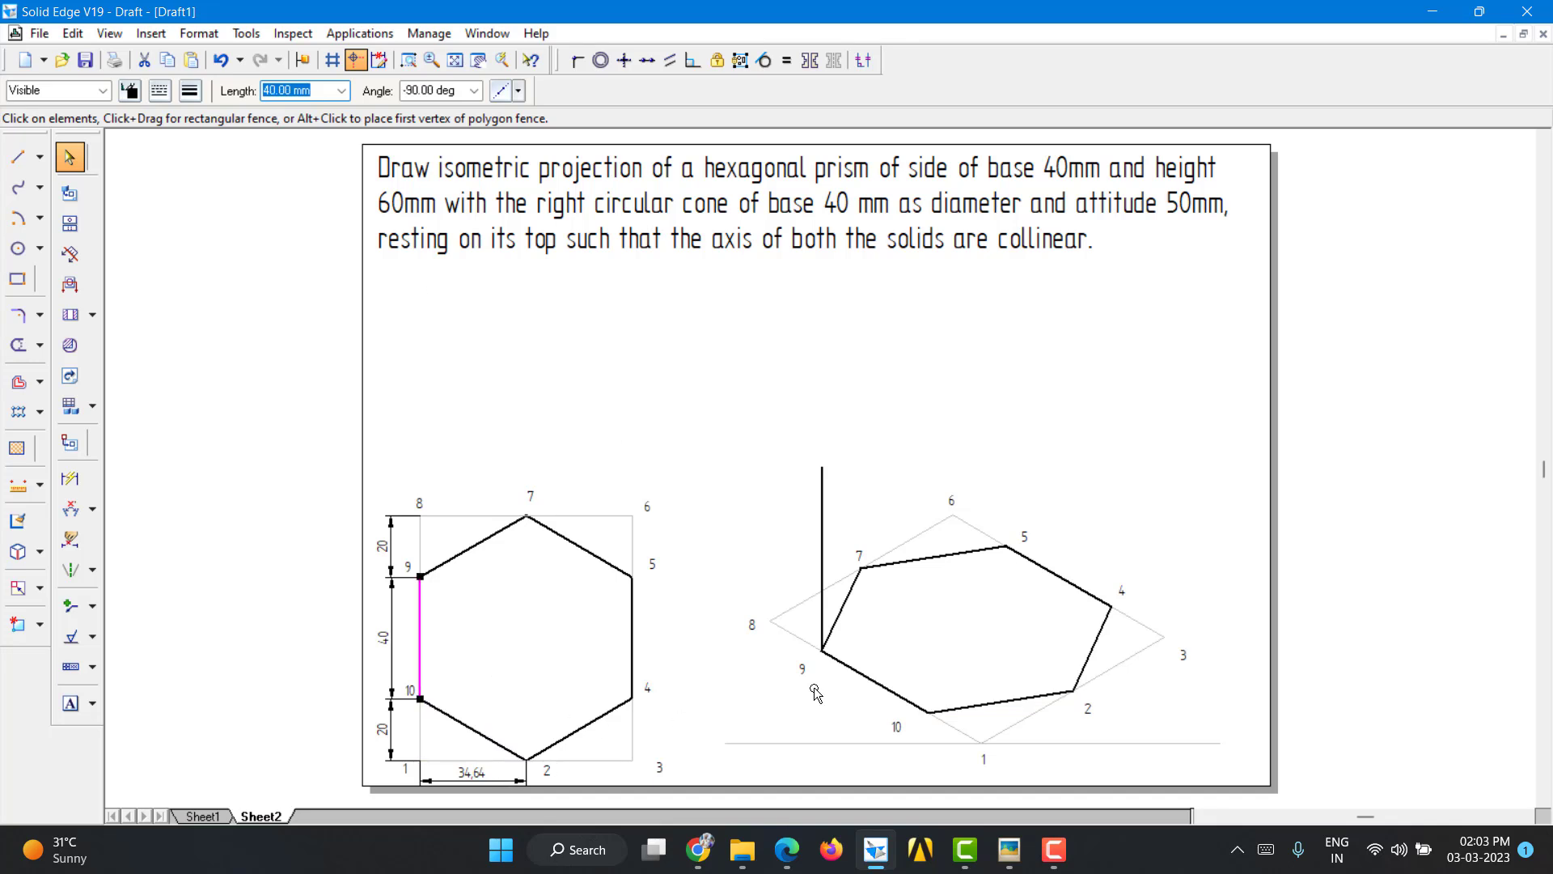
click(878, 686)
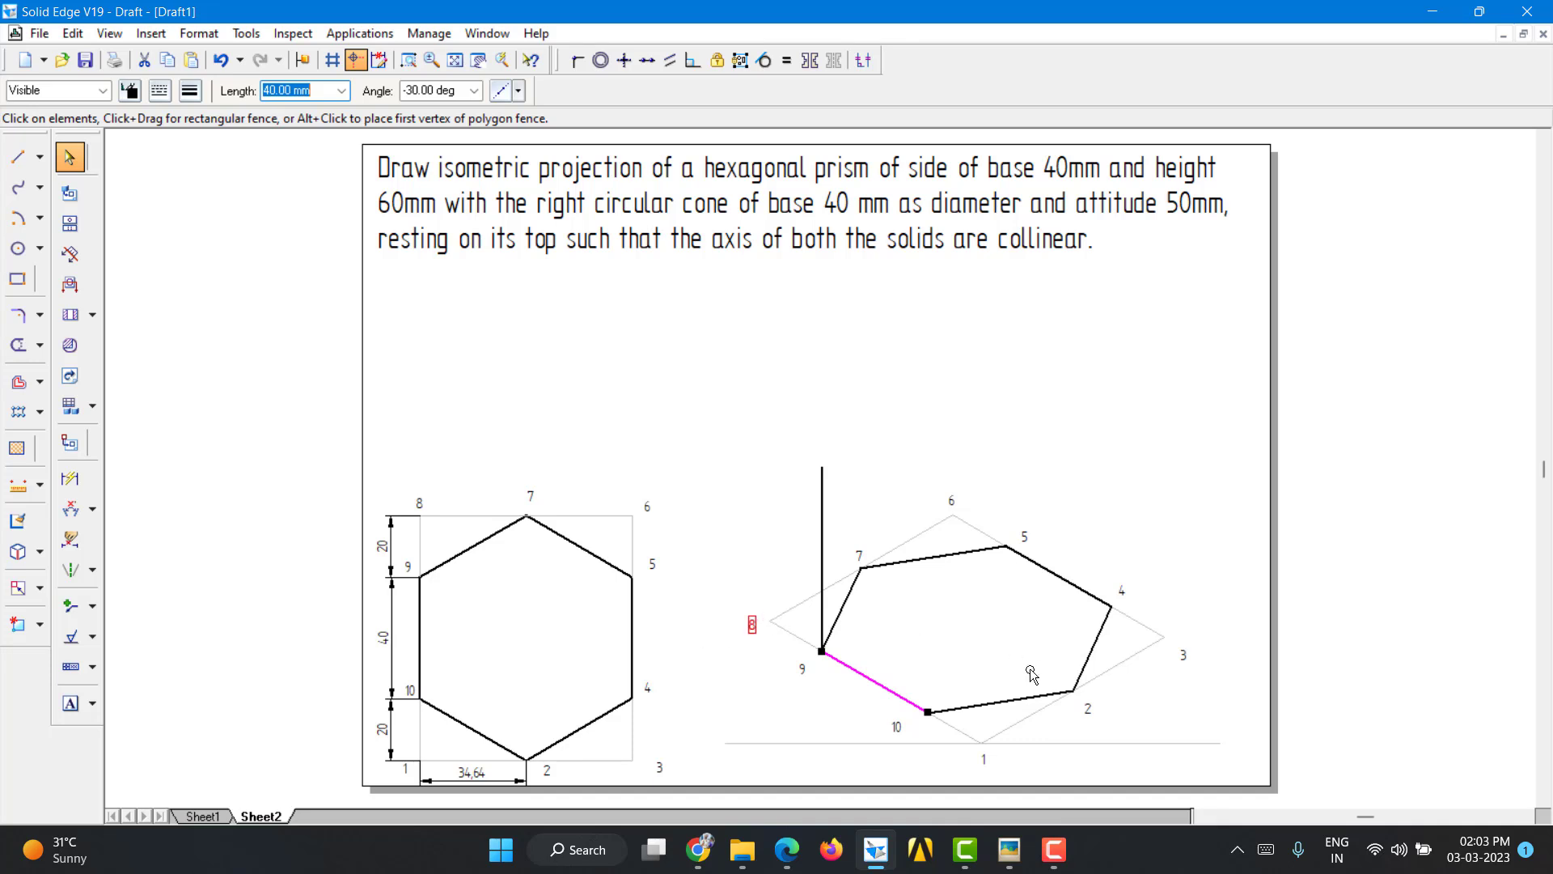
click(822, 550)
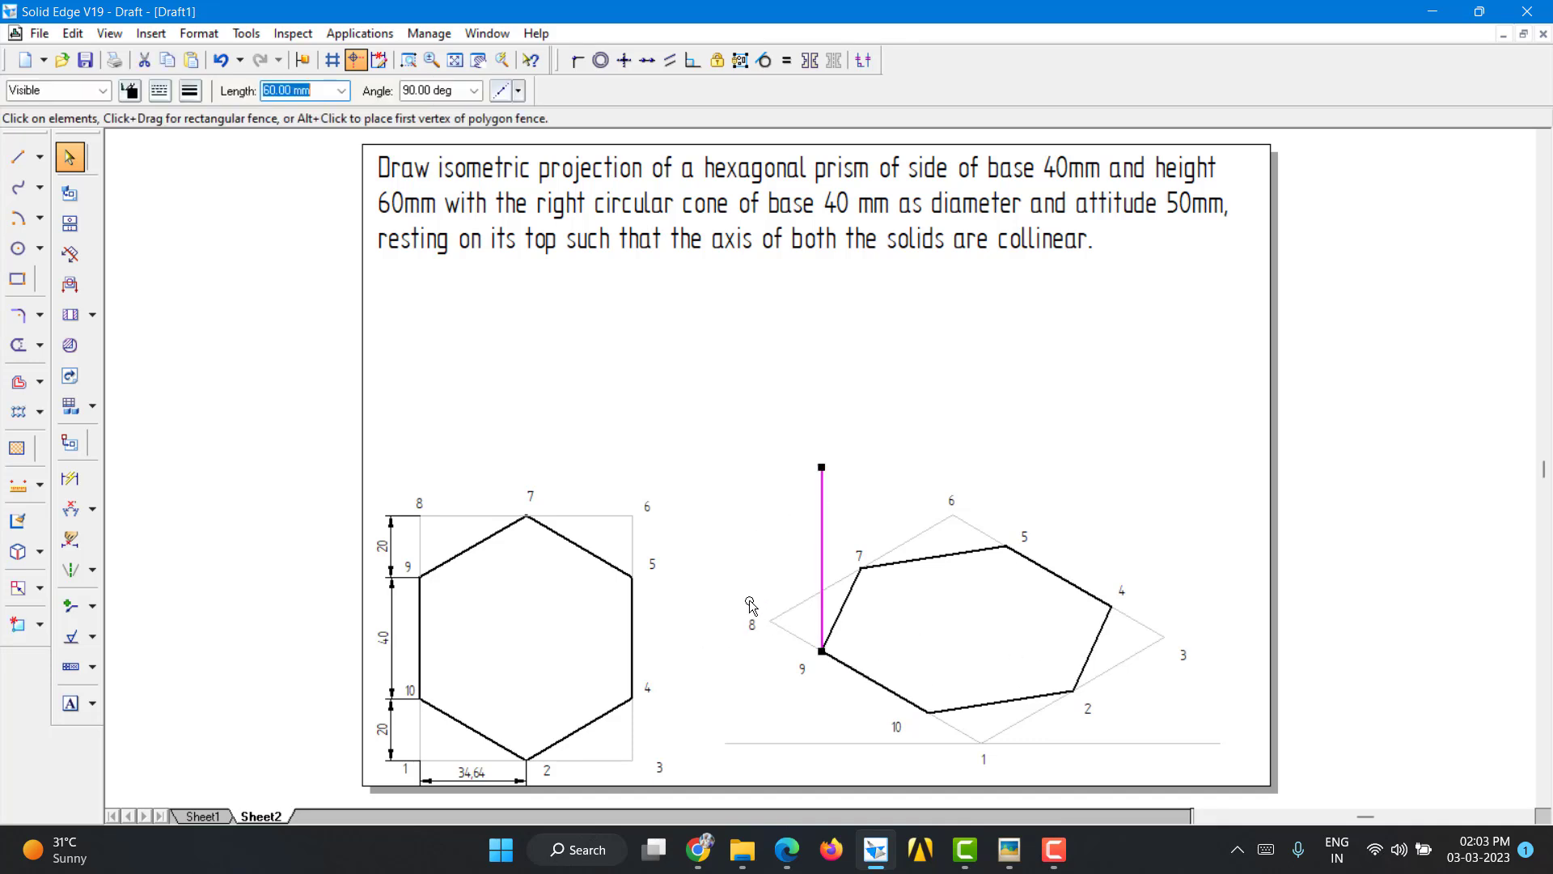
Step: Move the six selected hexagon edges from vertex 9 to the vertical line's top
click(842, 610)
shift+click(910, 563)
shift+click(1055, 575)
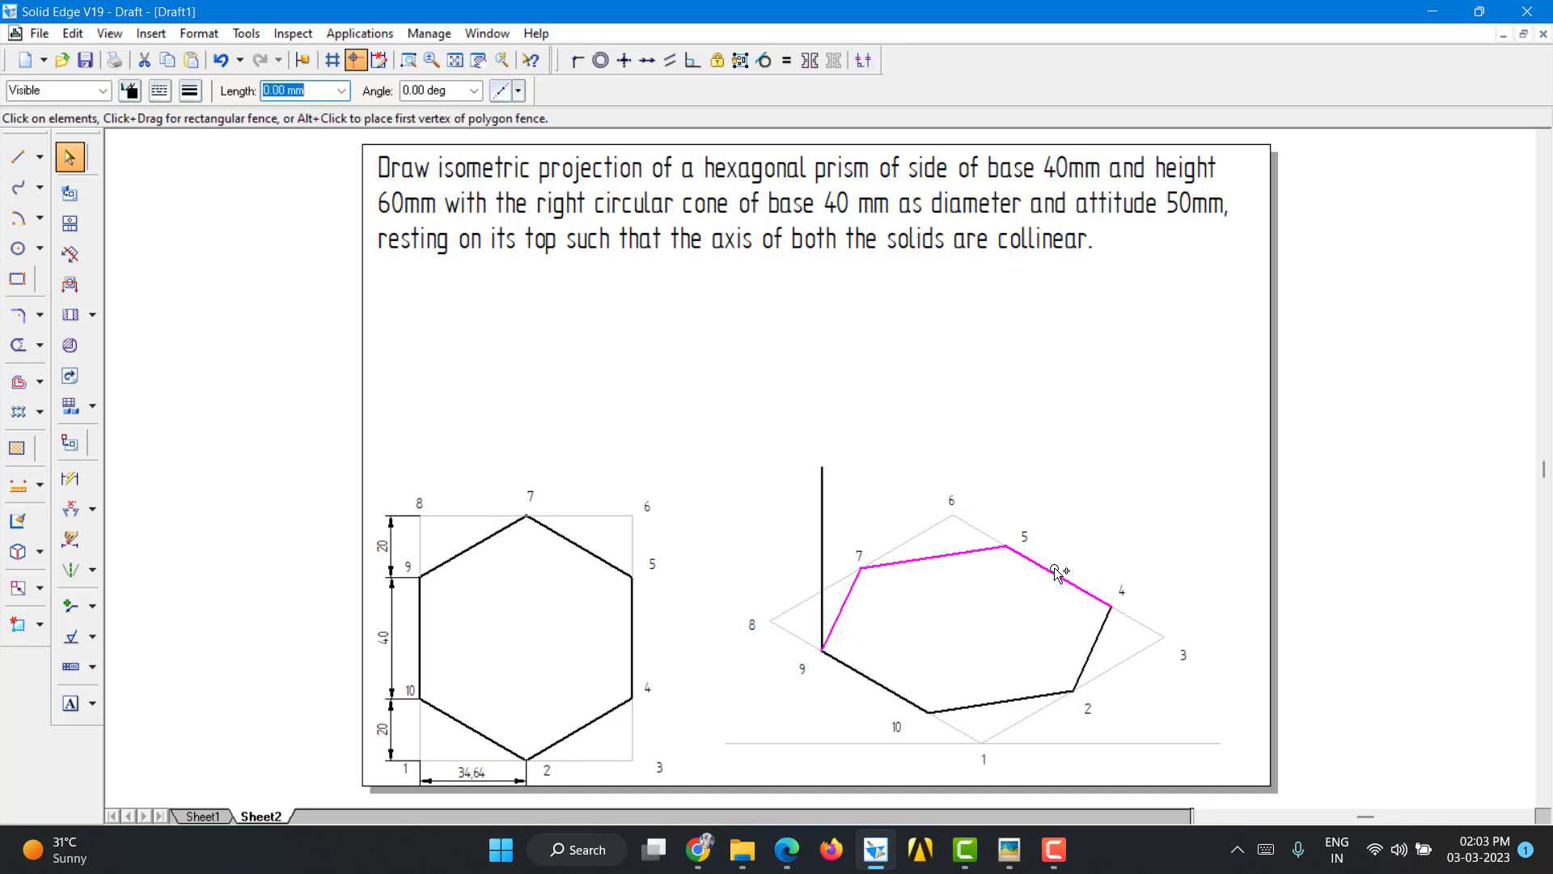
shift+click(1098, 633)
shift+click(1038, 697)
shift+click(893, 693)
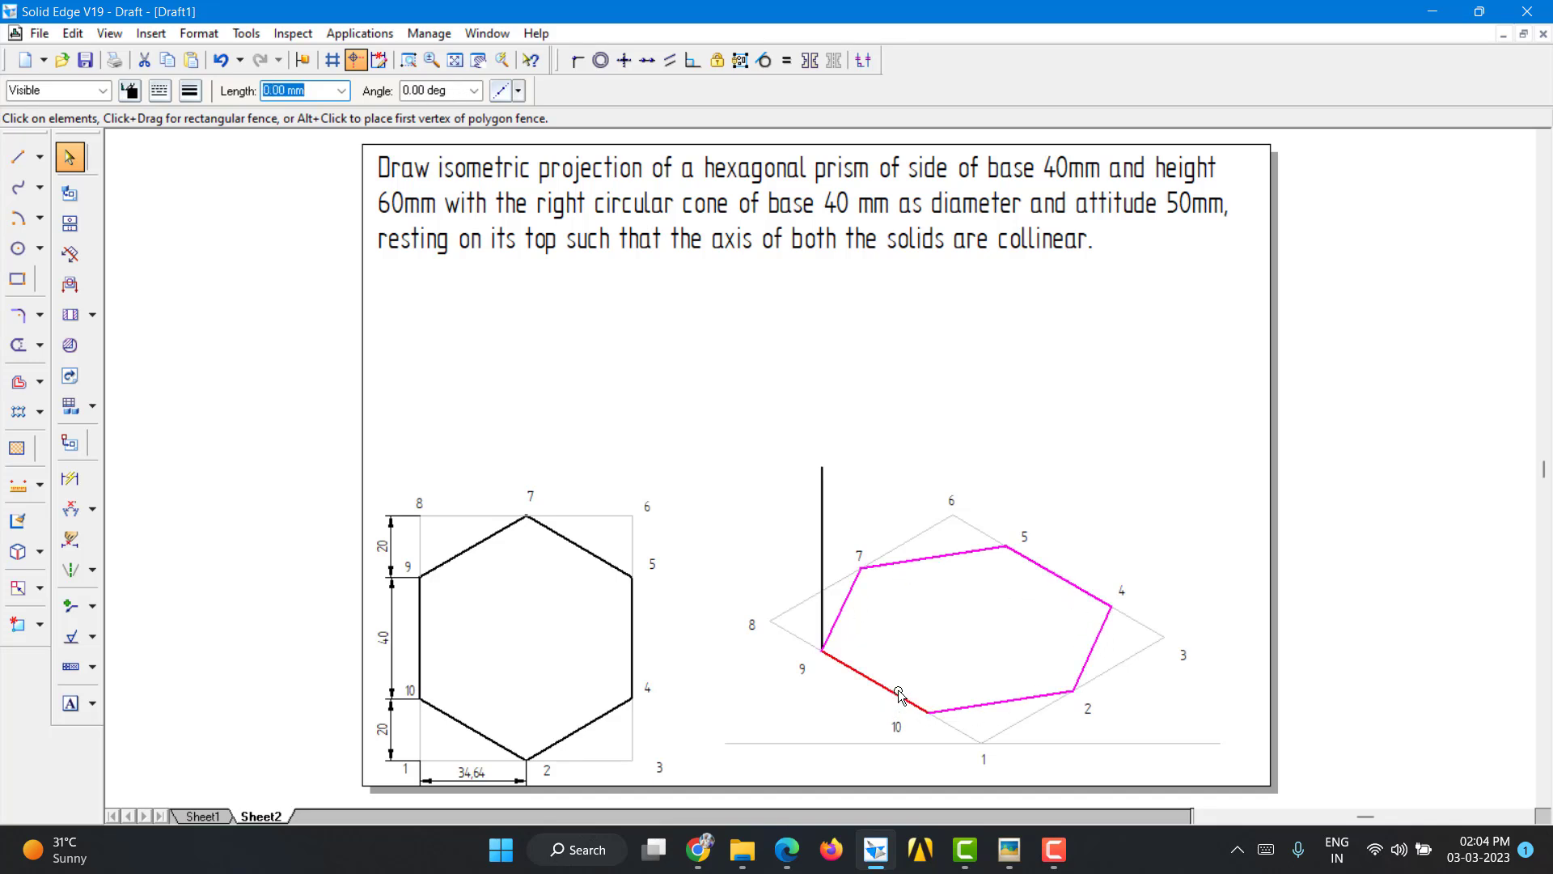
click(39, 588)
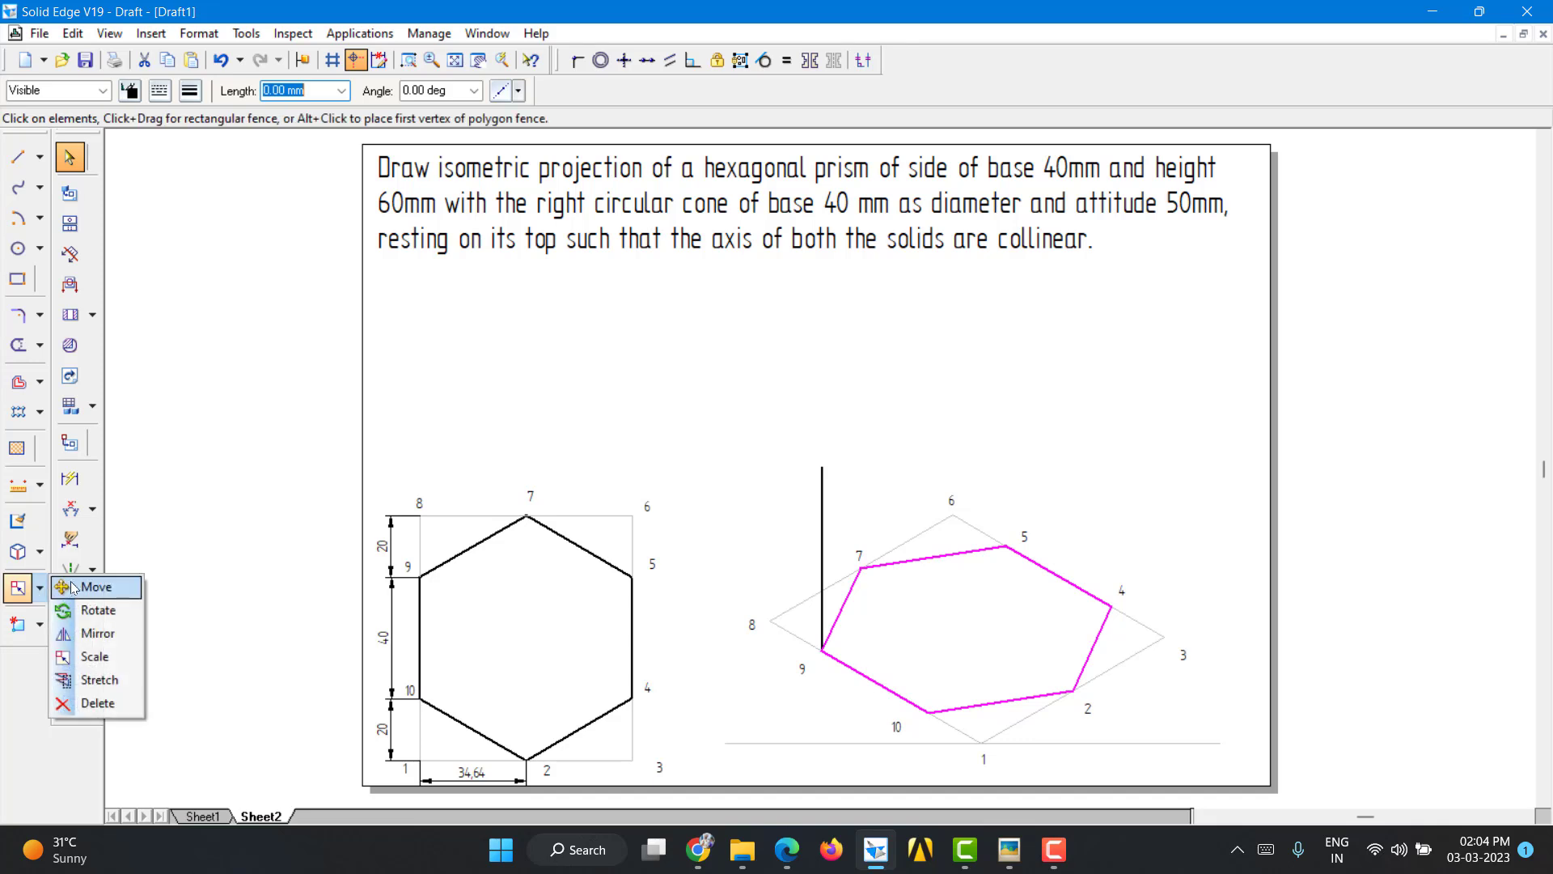
click(77, 588)
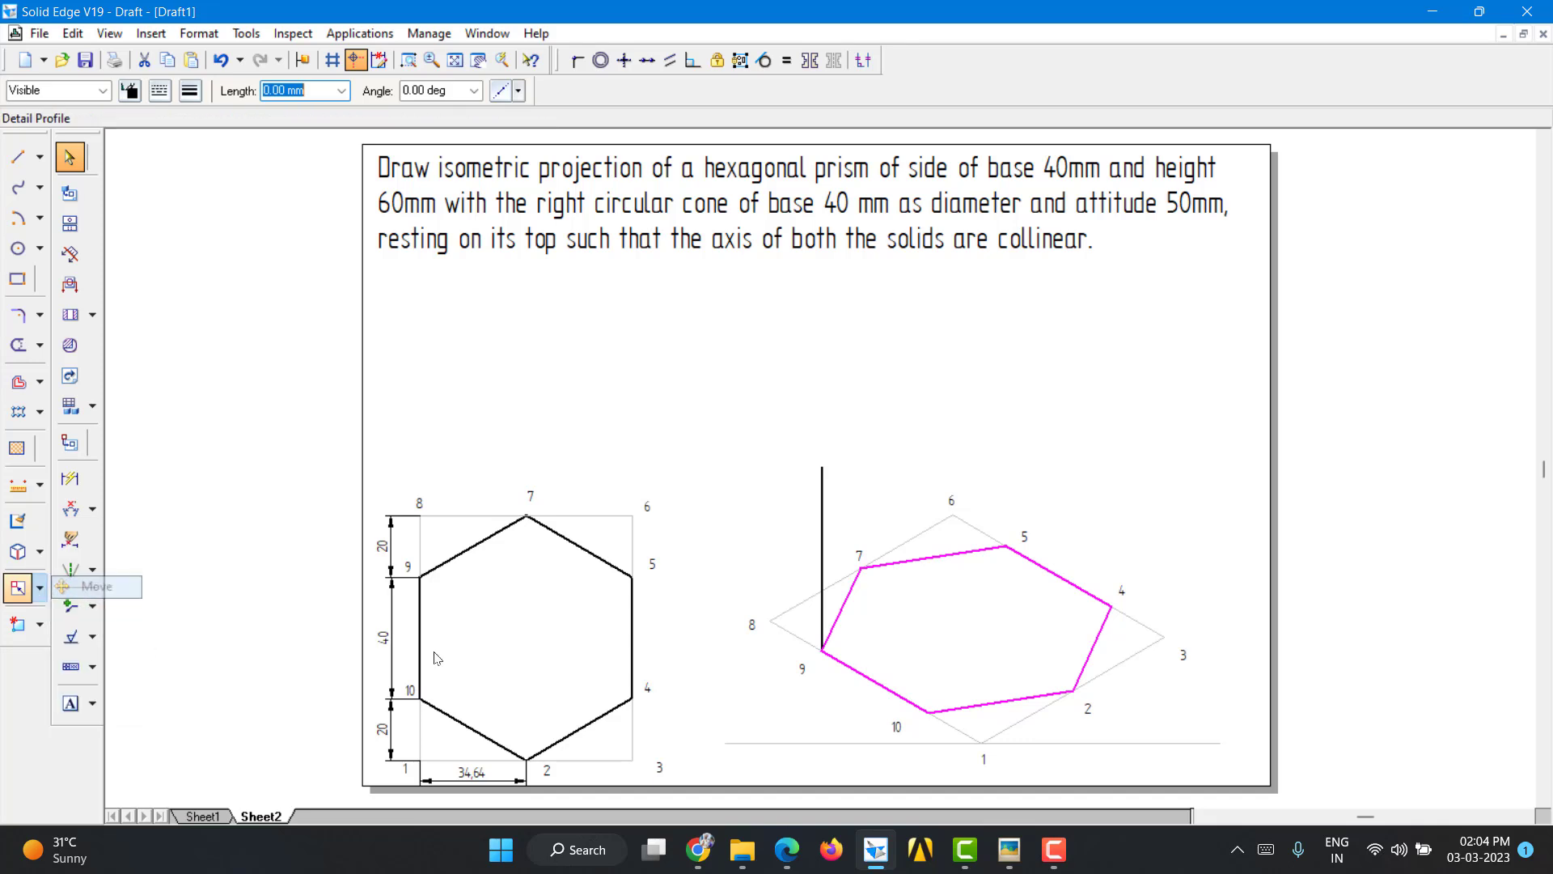
click(823, 652)
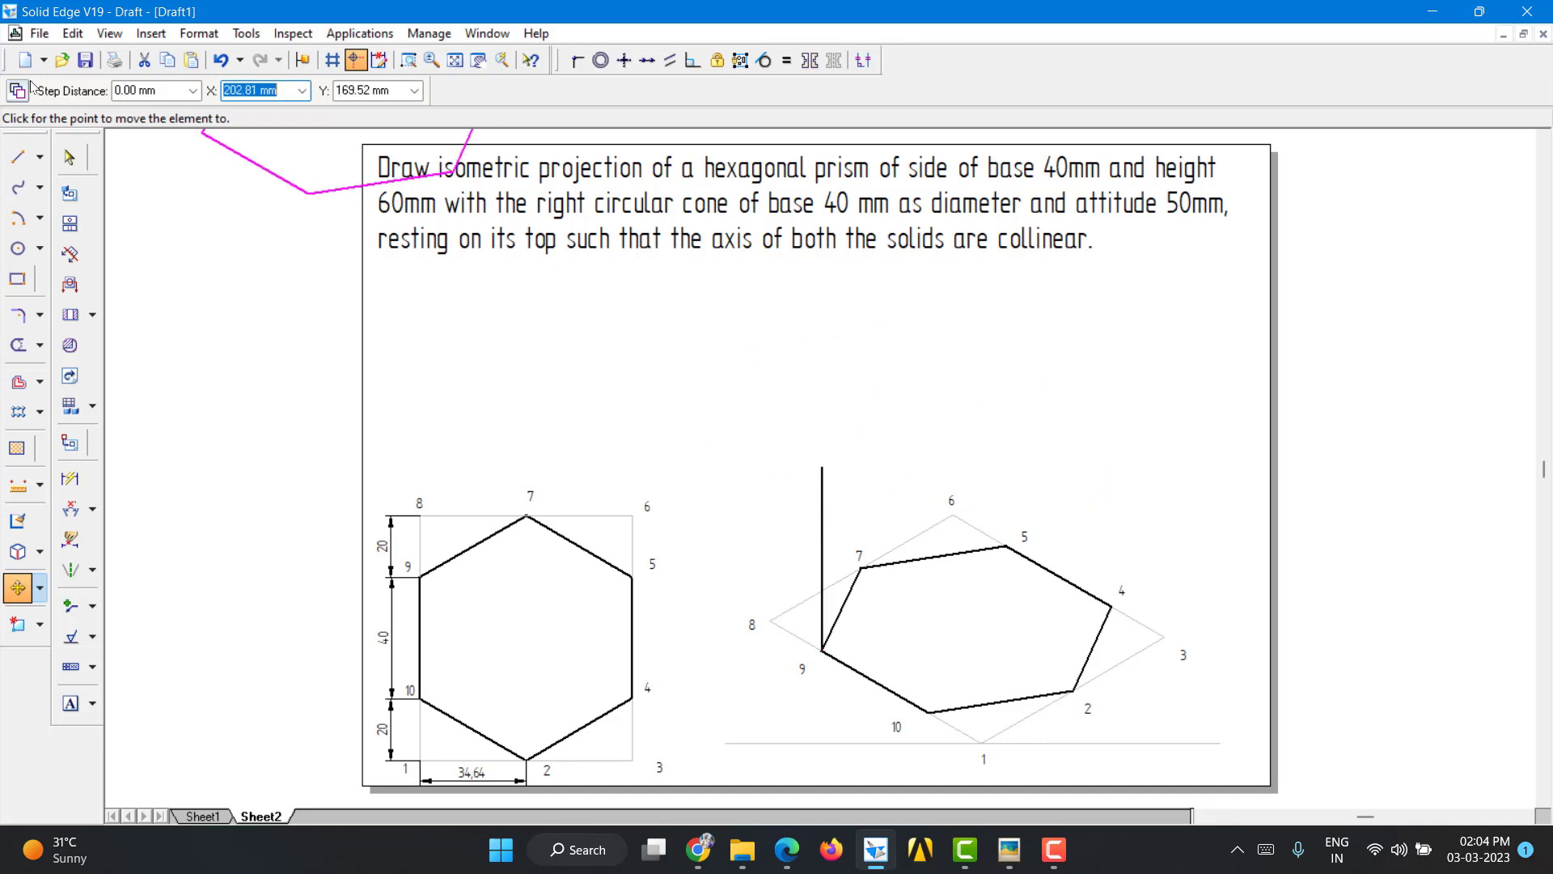
click(823, 470)
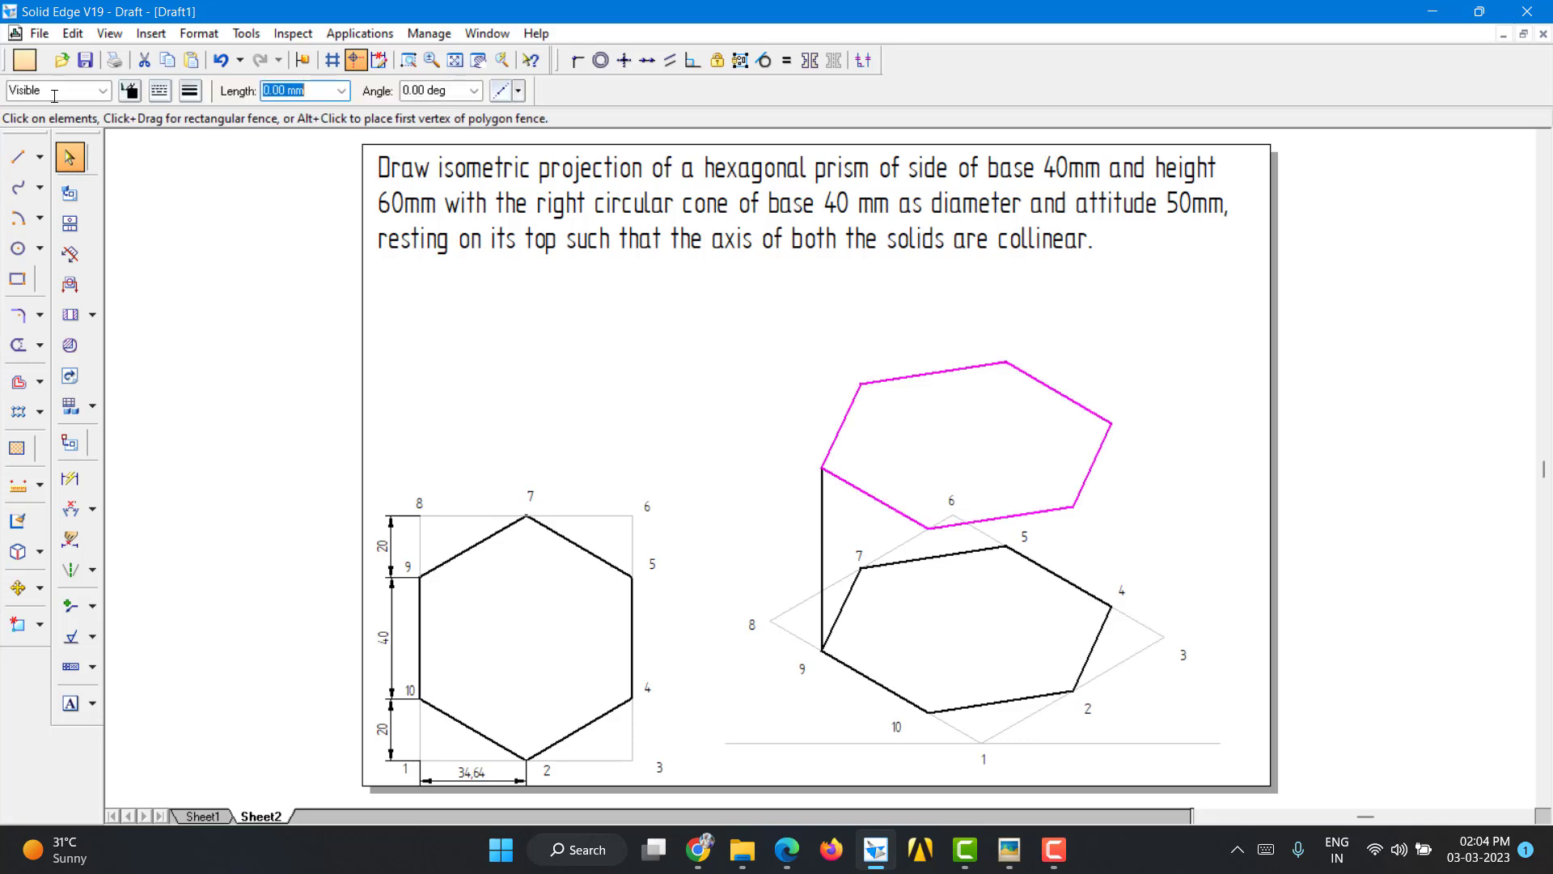
Step: Draw vertical edges from the top hexagon down to vertices 2, 10 and 4
click(16, 161)
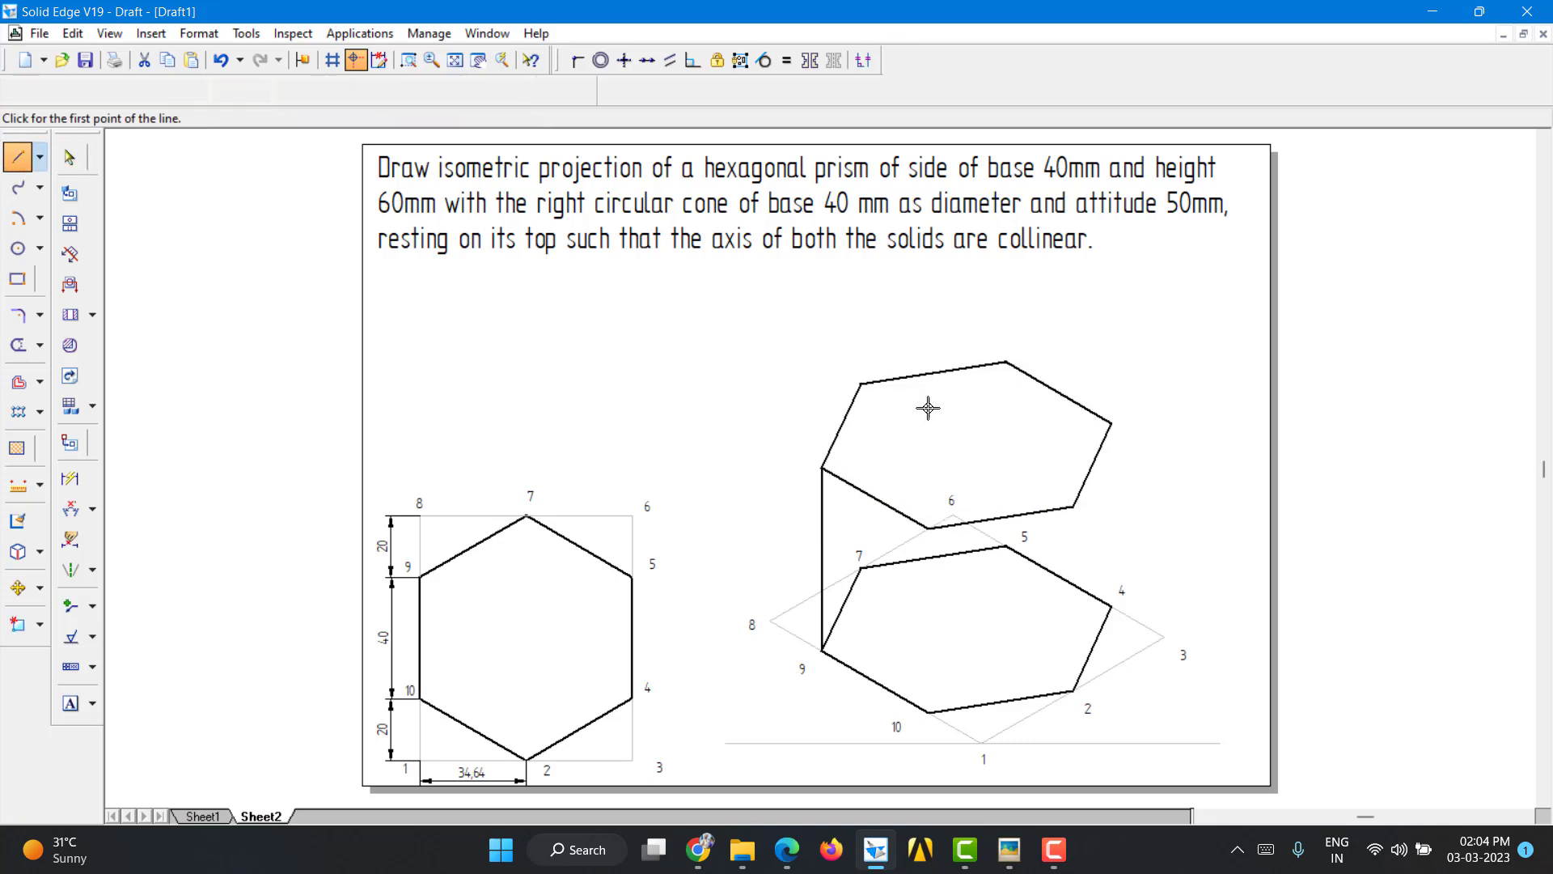
click(1073, 507)
click(1073, 690)
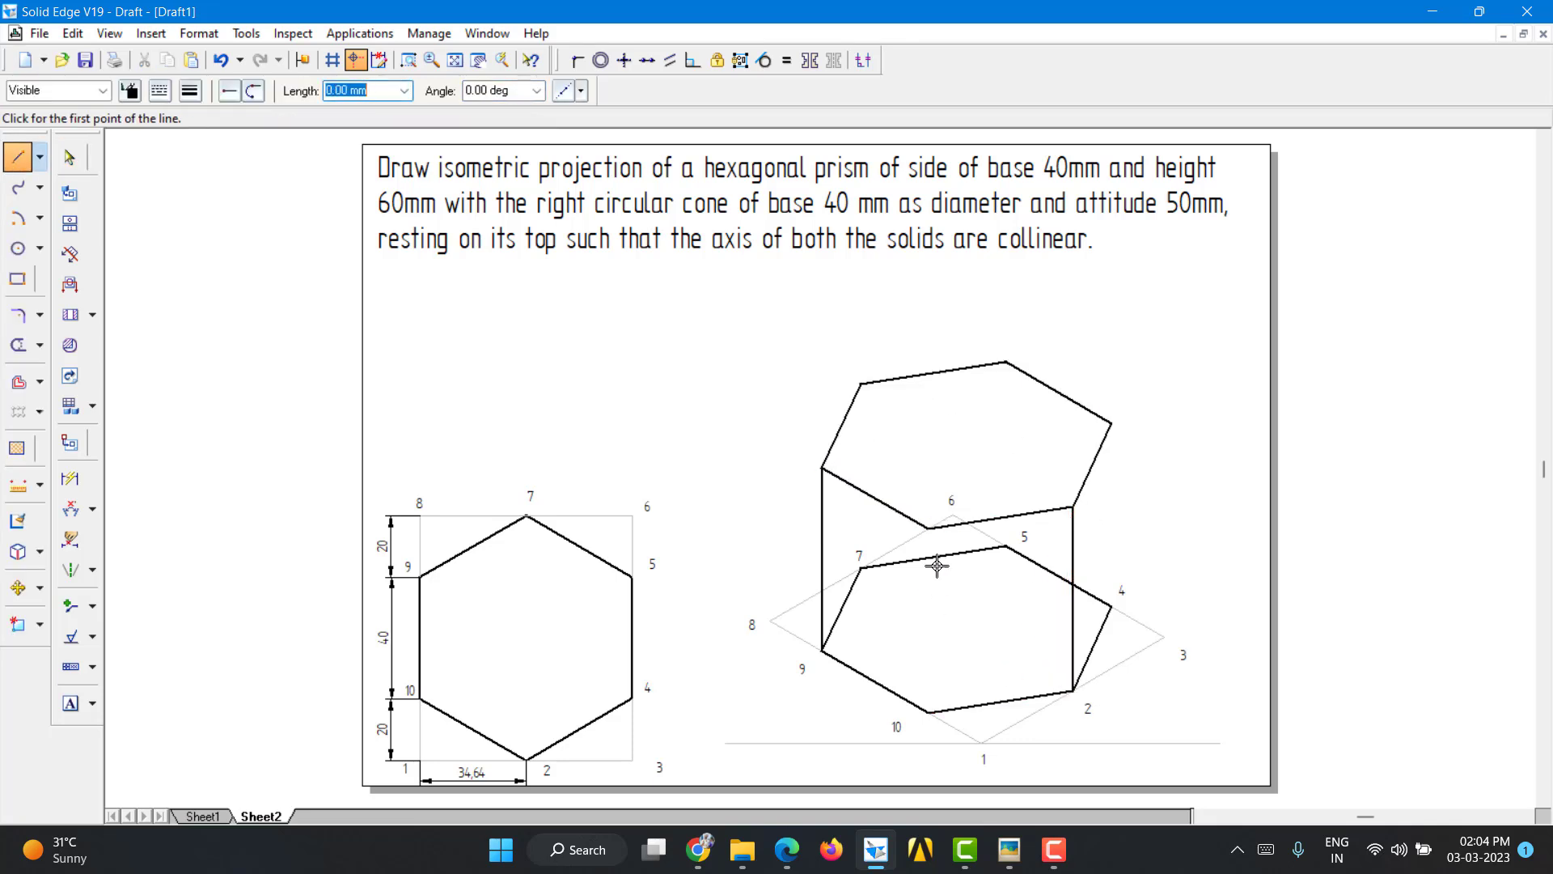
click(926, 528)
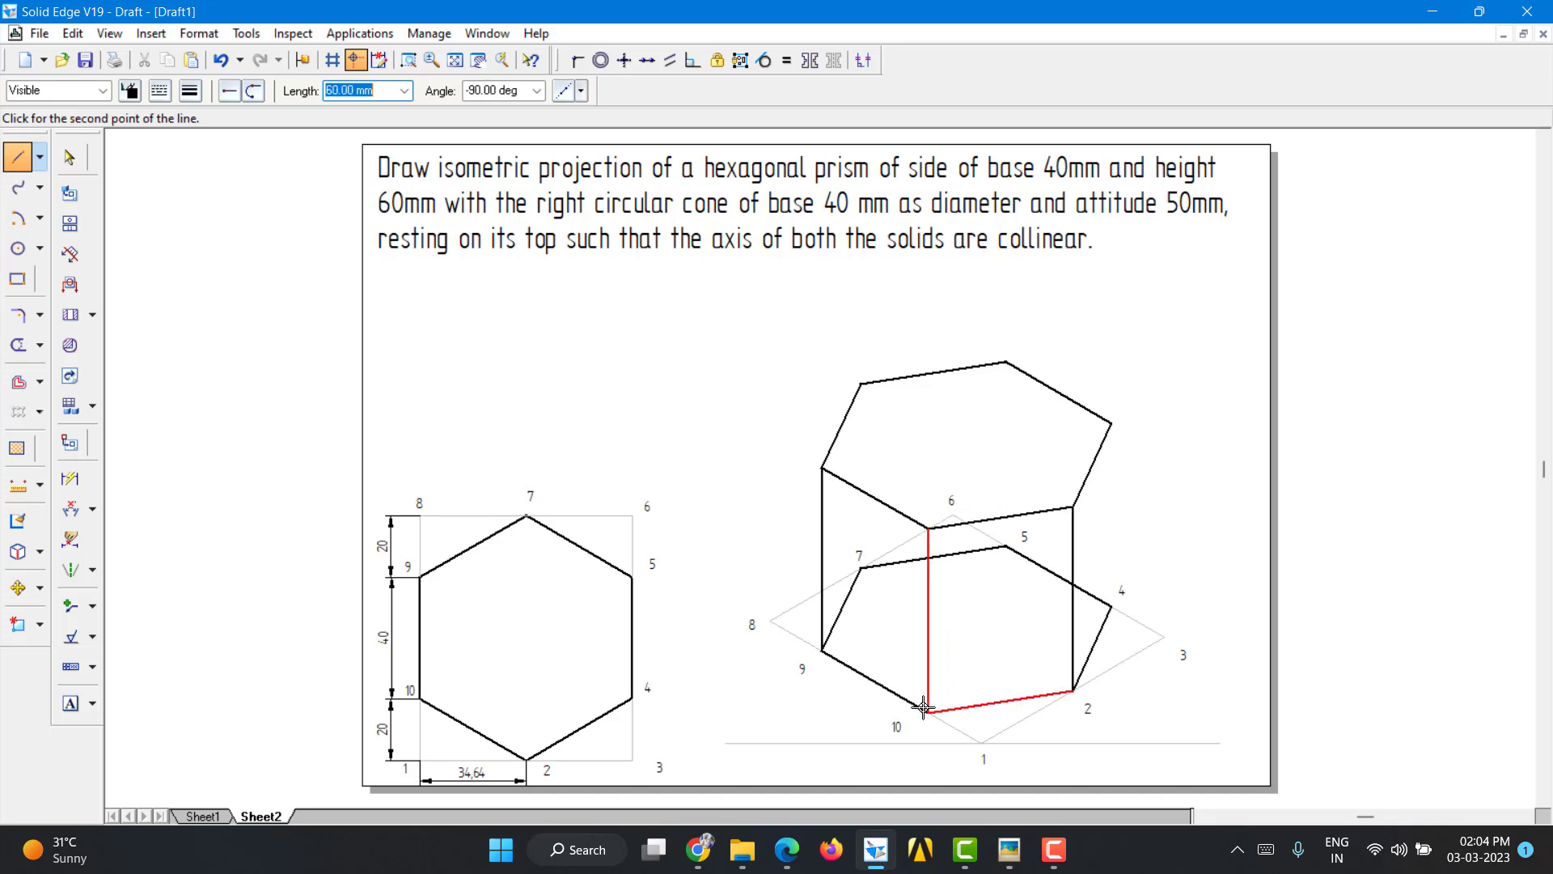
click(928, 712)
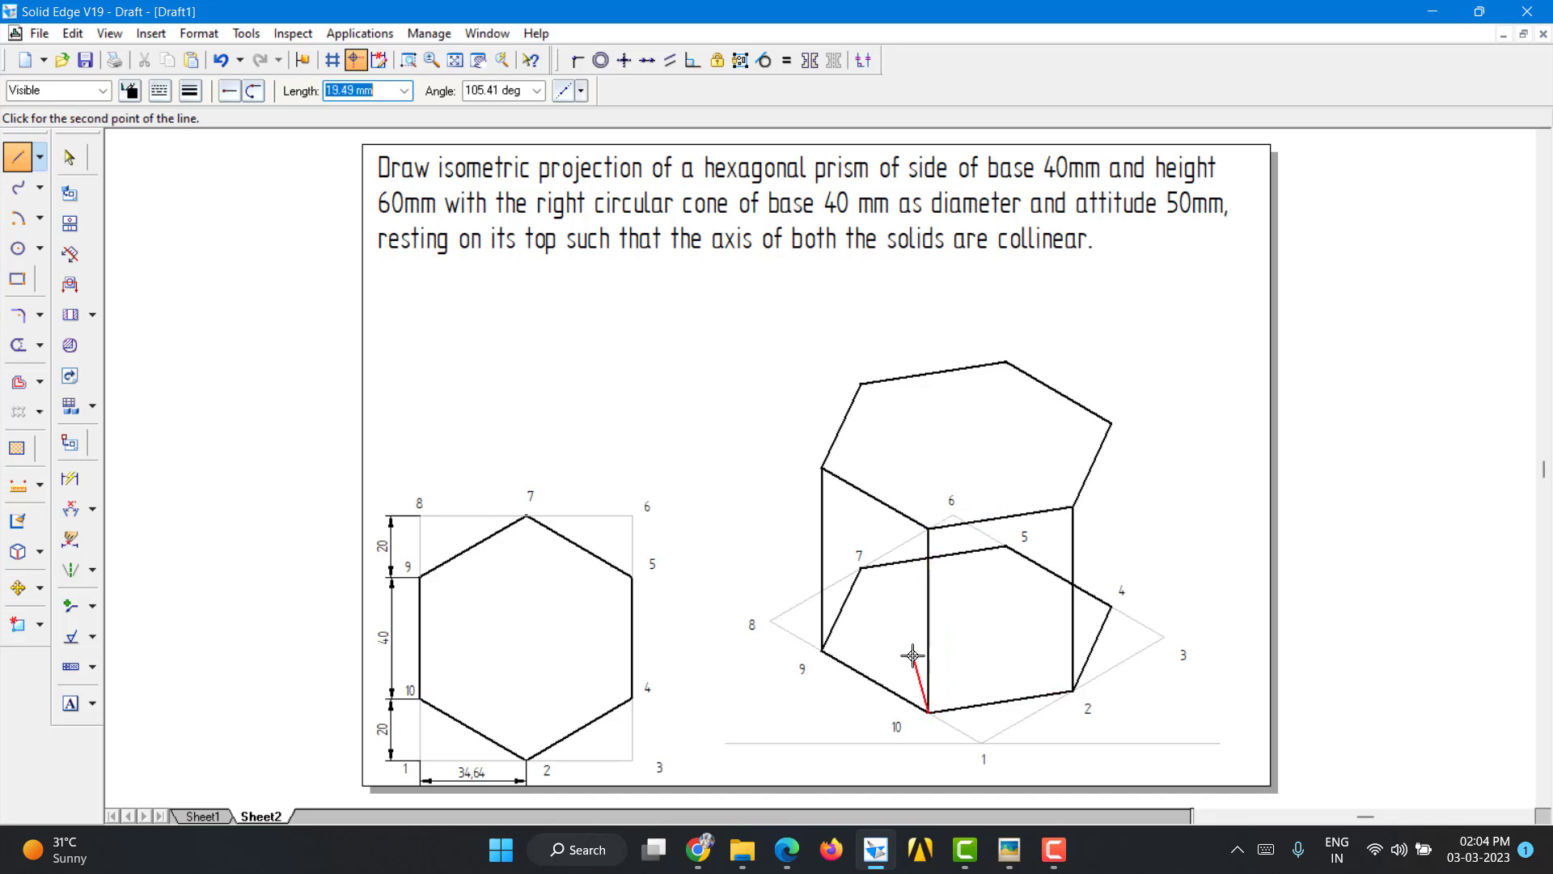
click(1110, 422)
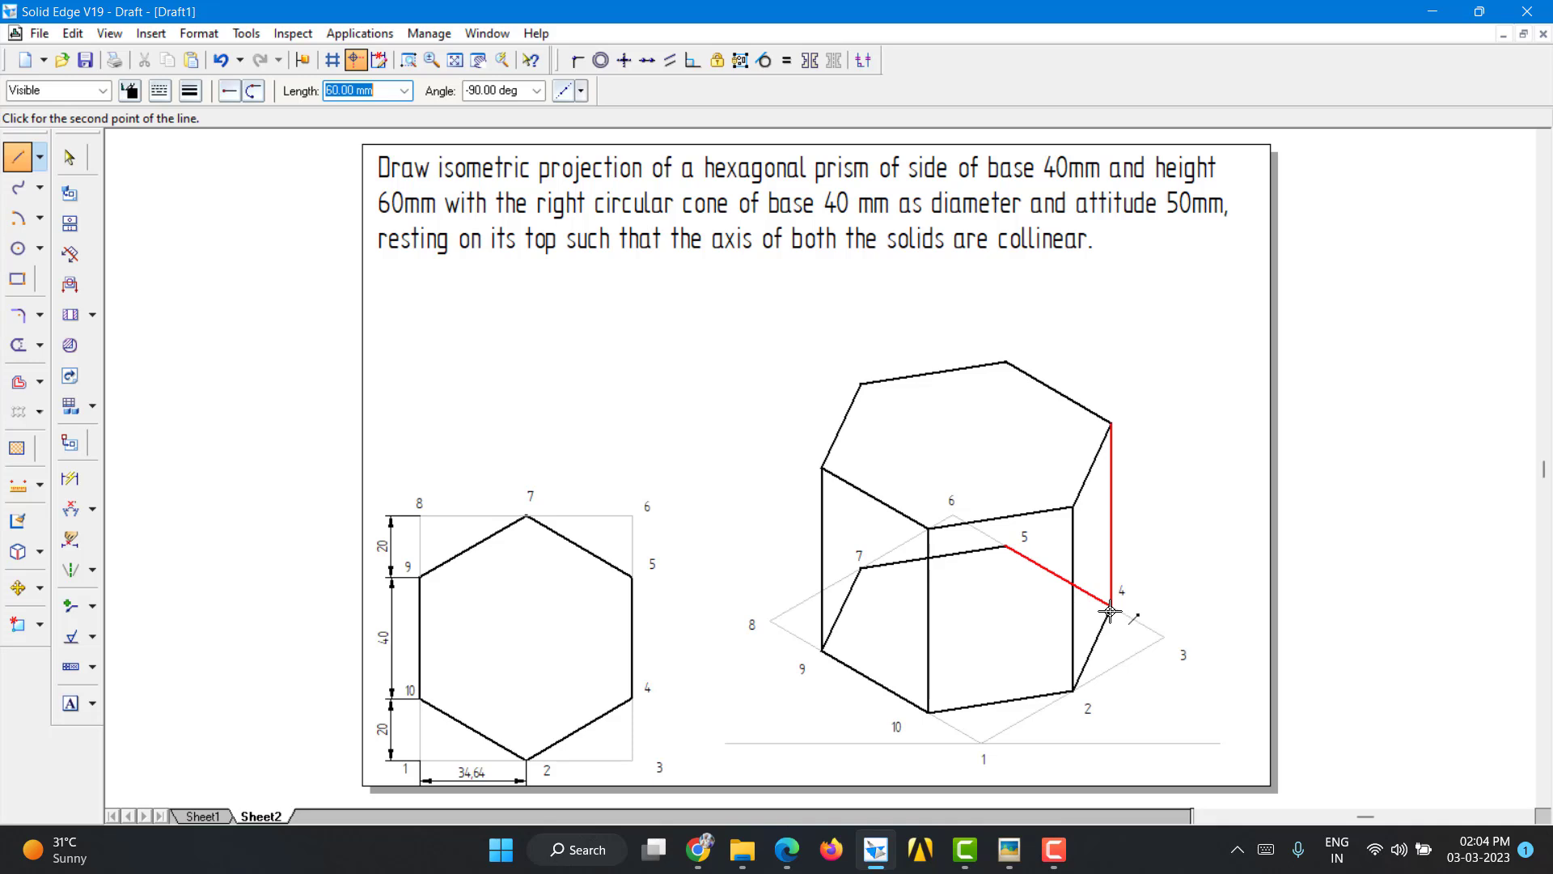
click(1110, 607)
right_click(1173, 473)
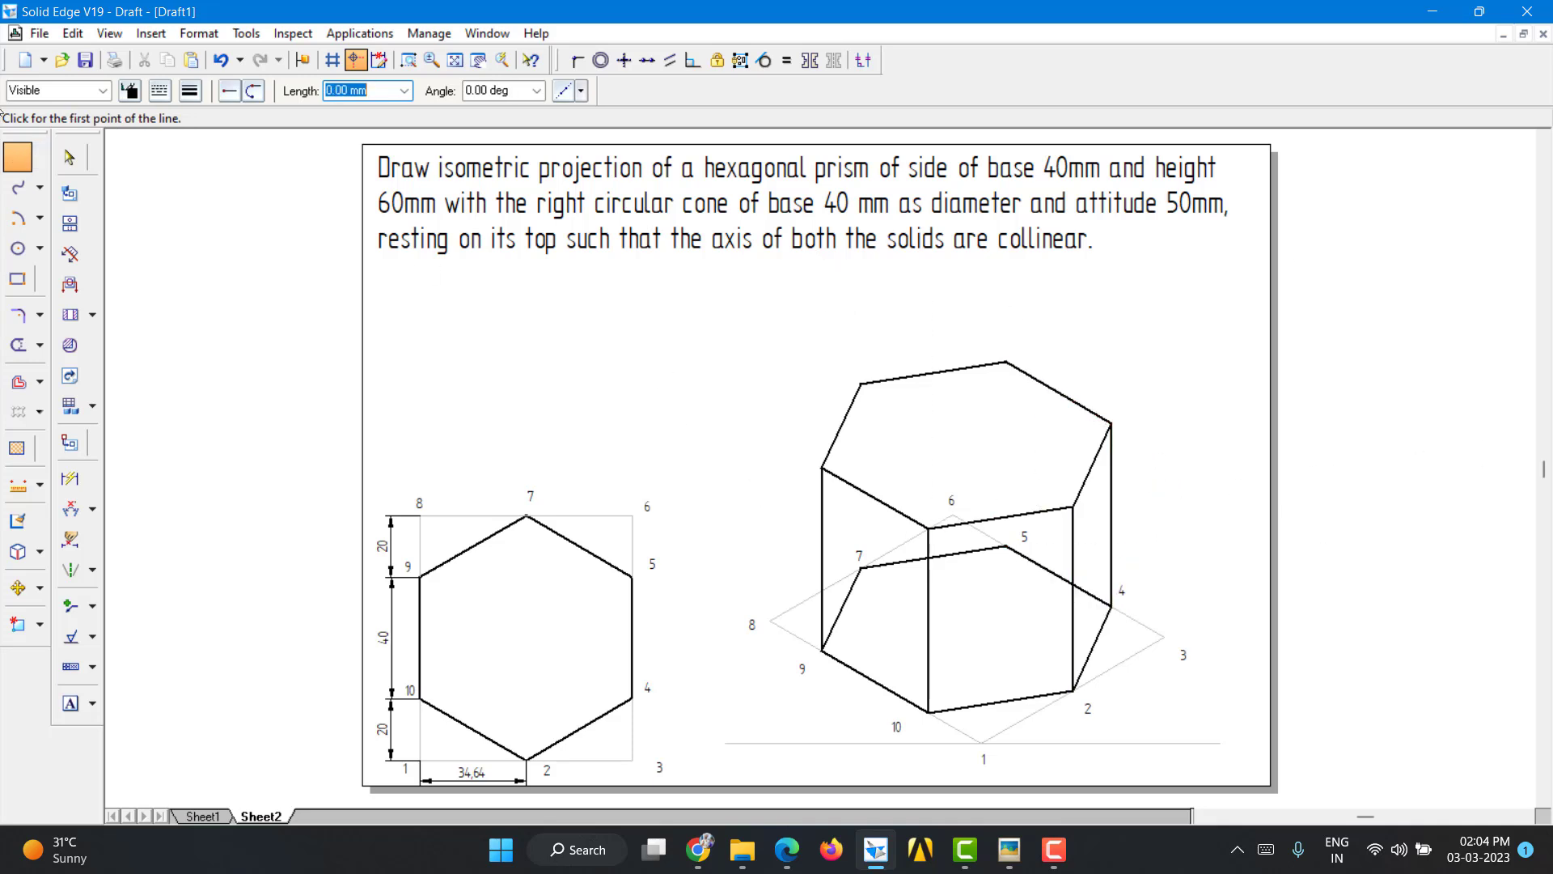
click(70, 156)
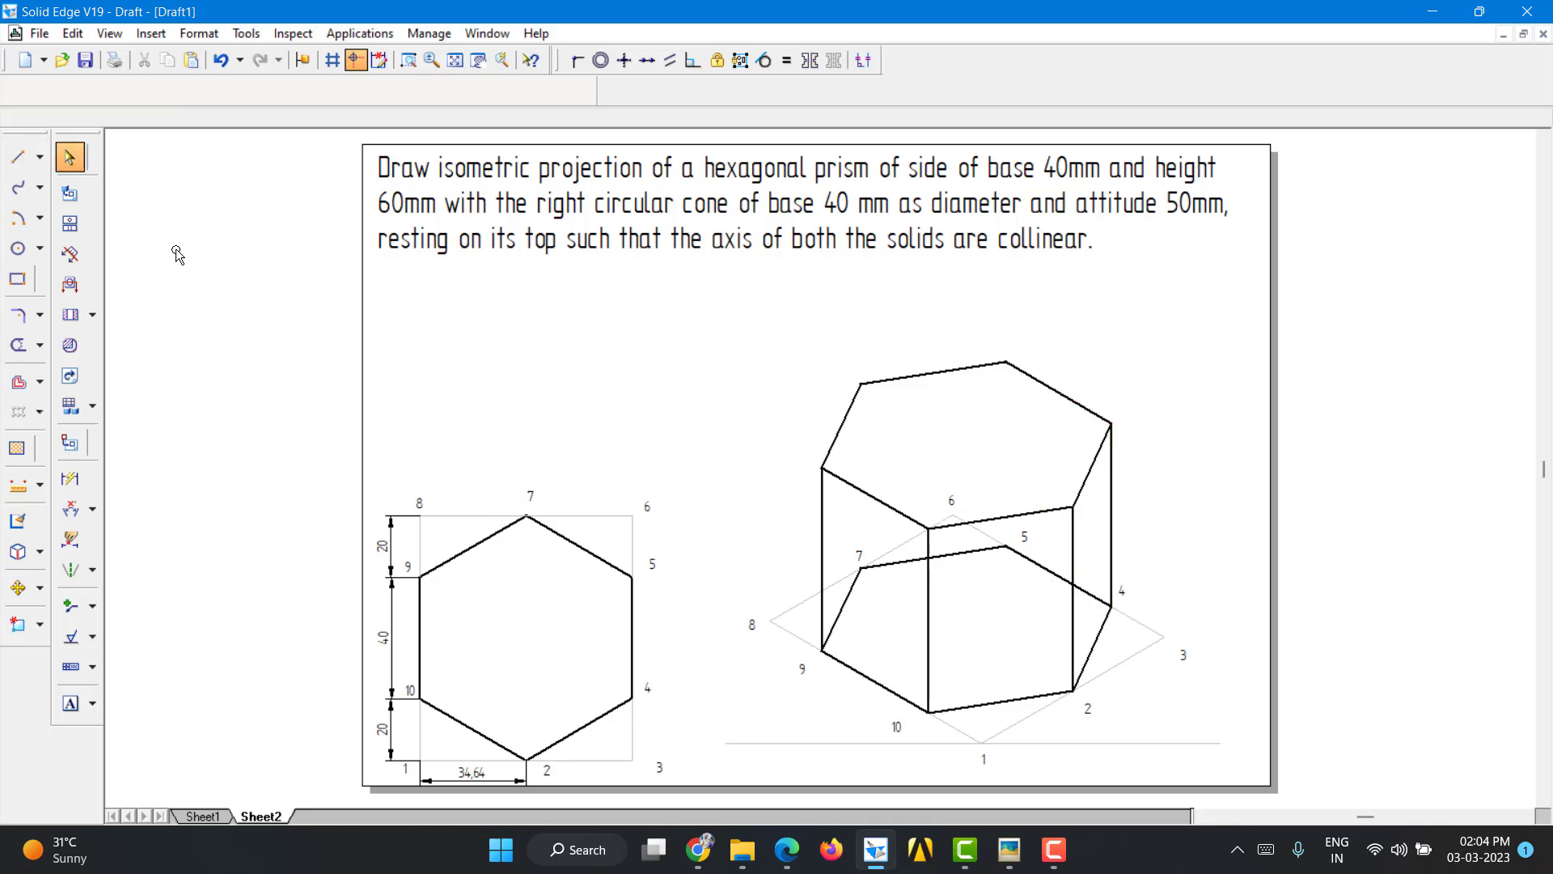
Step: Thin the hidden base edges 9–7, 7–5 and 5–4 to 0.13 mm
click(890, 566)
ctrl+click(849, 589)
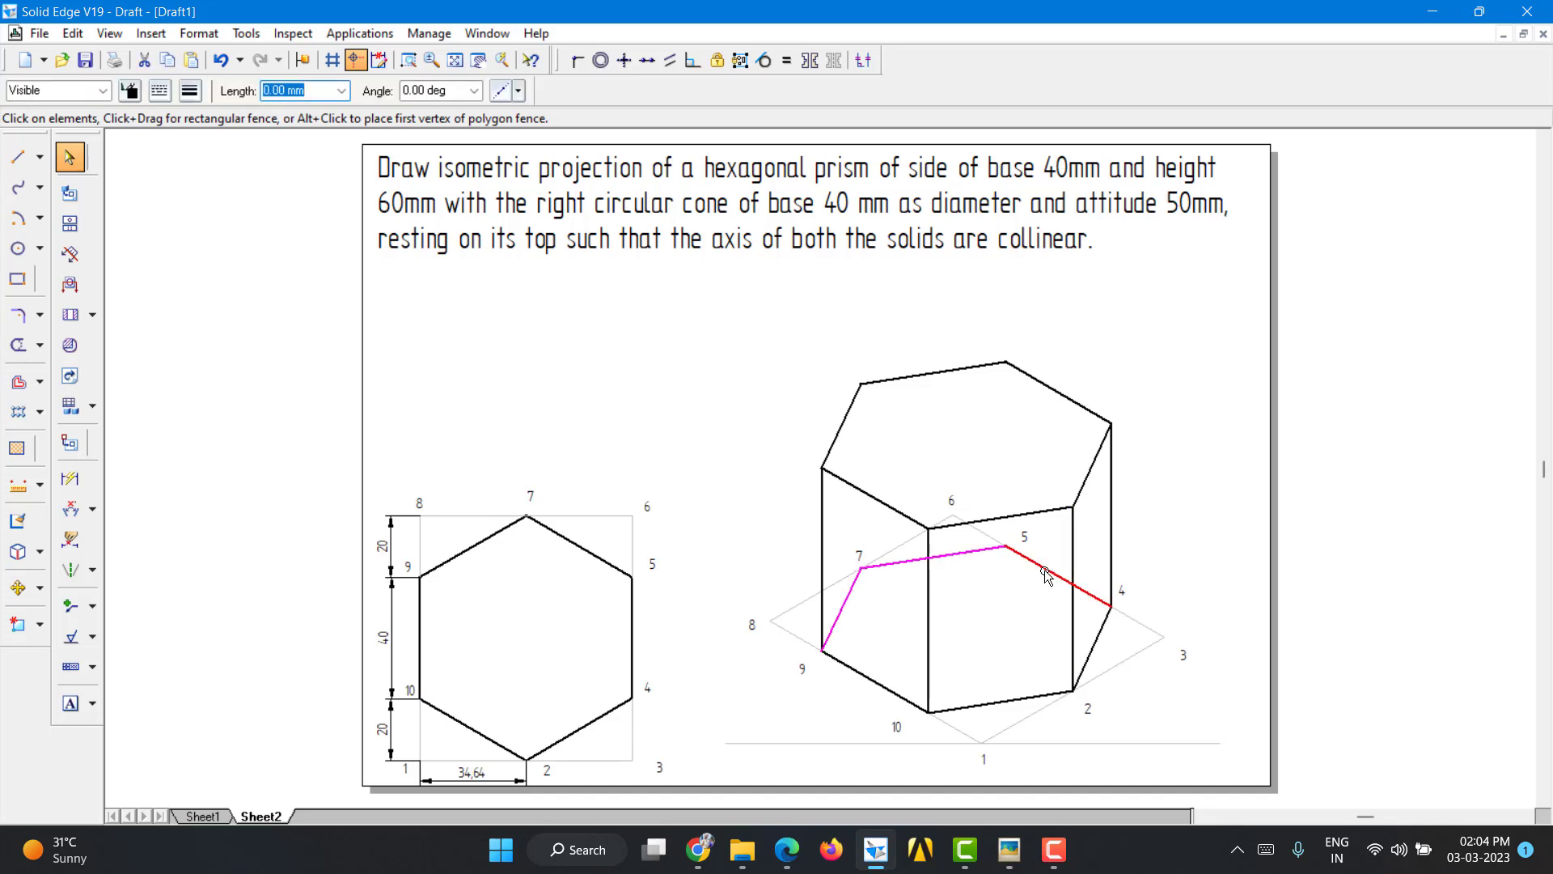
ctrl+click(1046, 574)
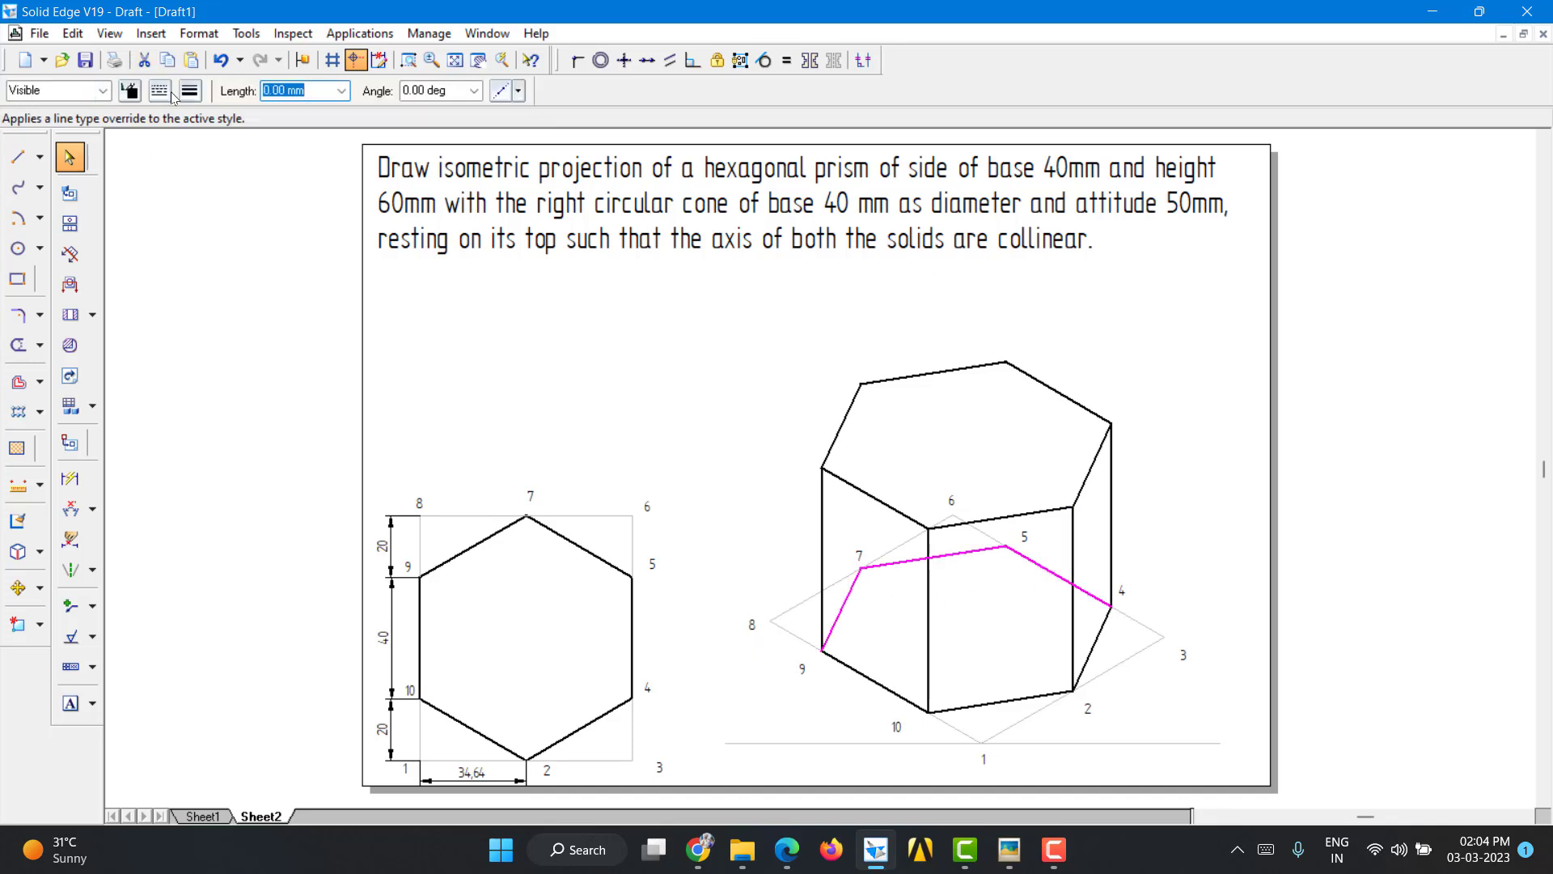
click(129, 90)
click(191, 90)
click(191, 90)
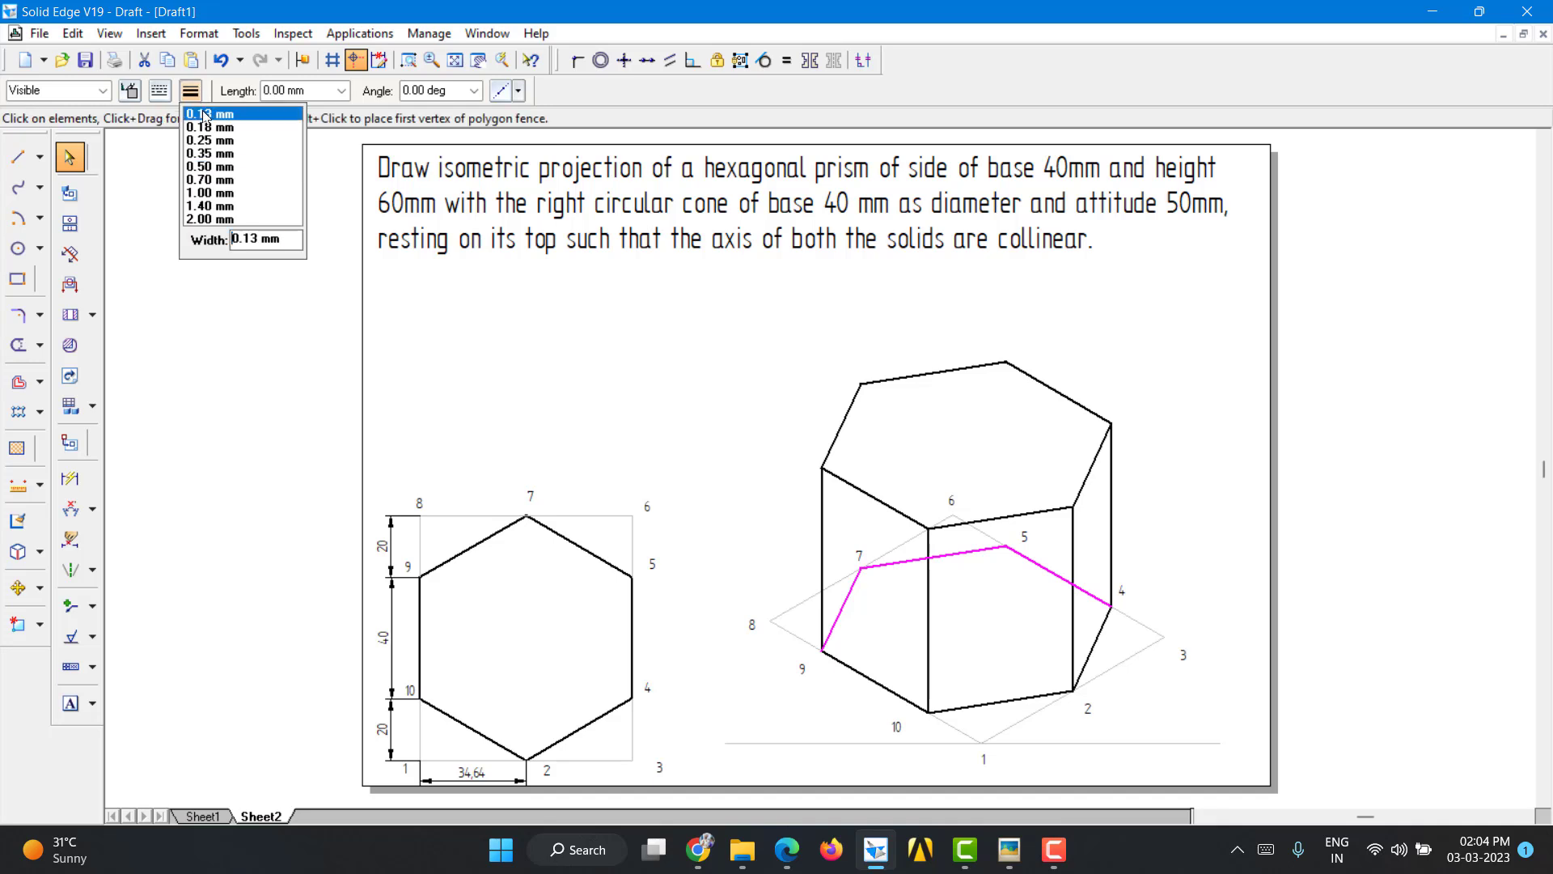
click(205, 114)
click(861, 447)
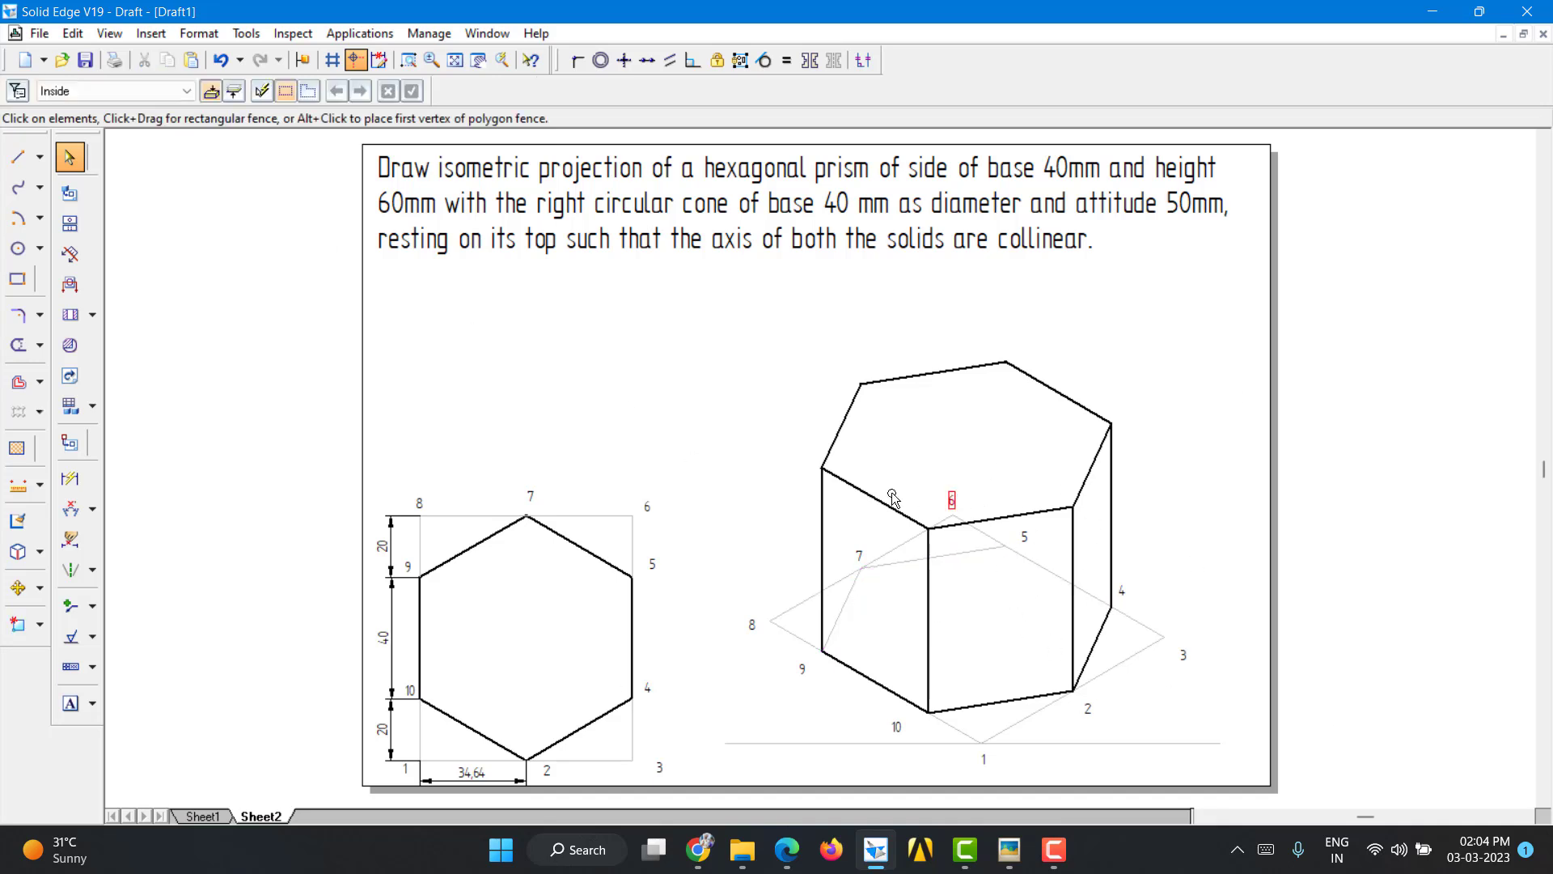
Step: Draw a 0.18 mm diagonal between the top hexagon's left and right vertices
key(l)
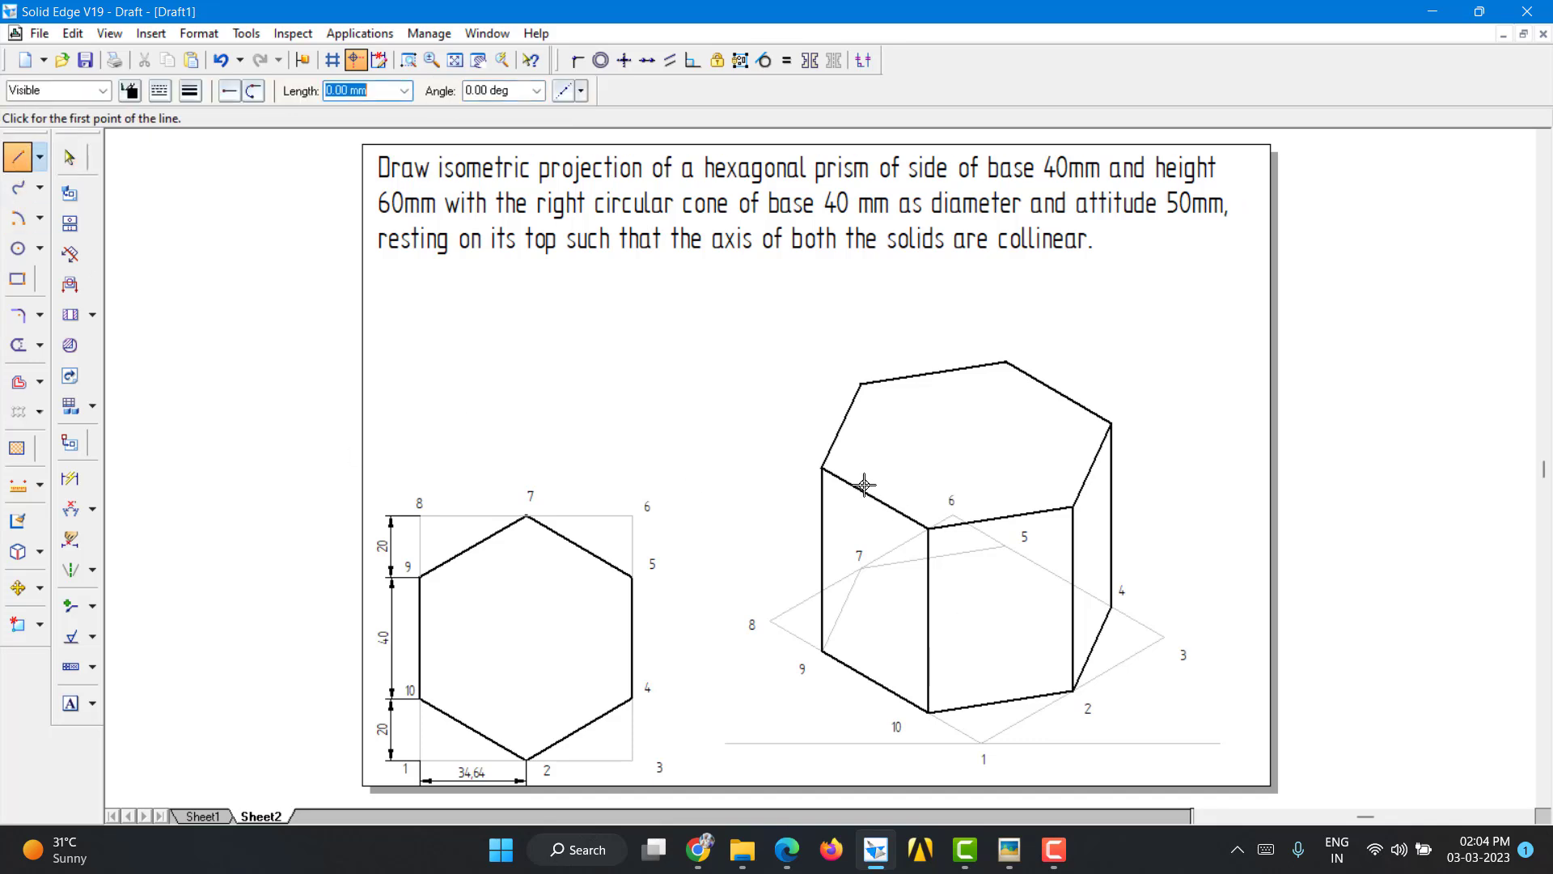
click(823, 470)
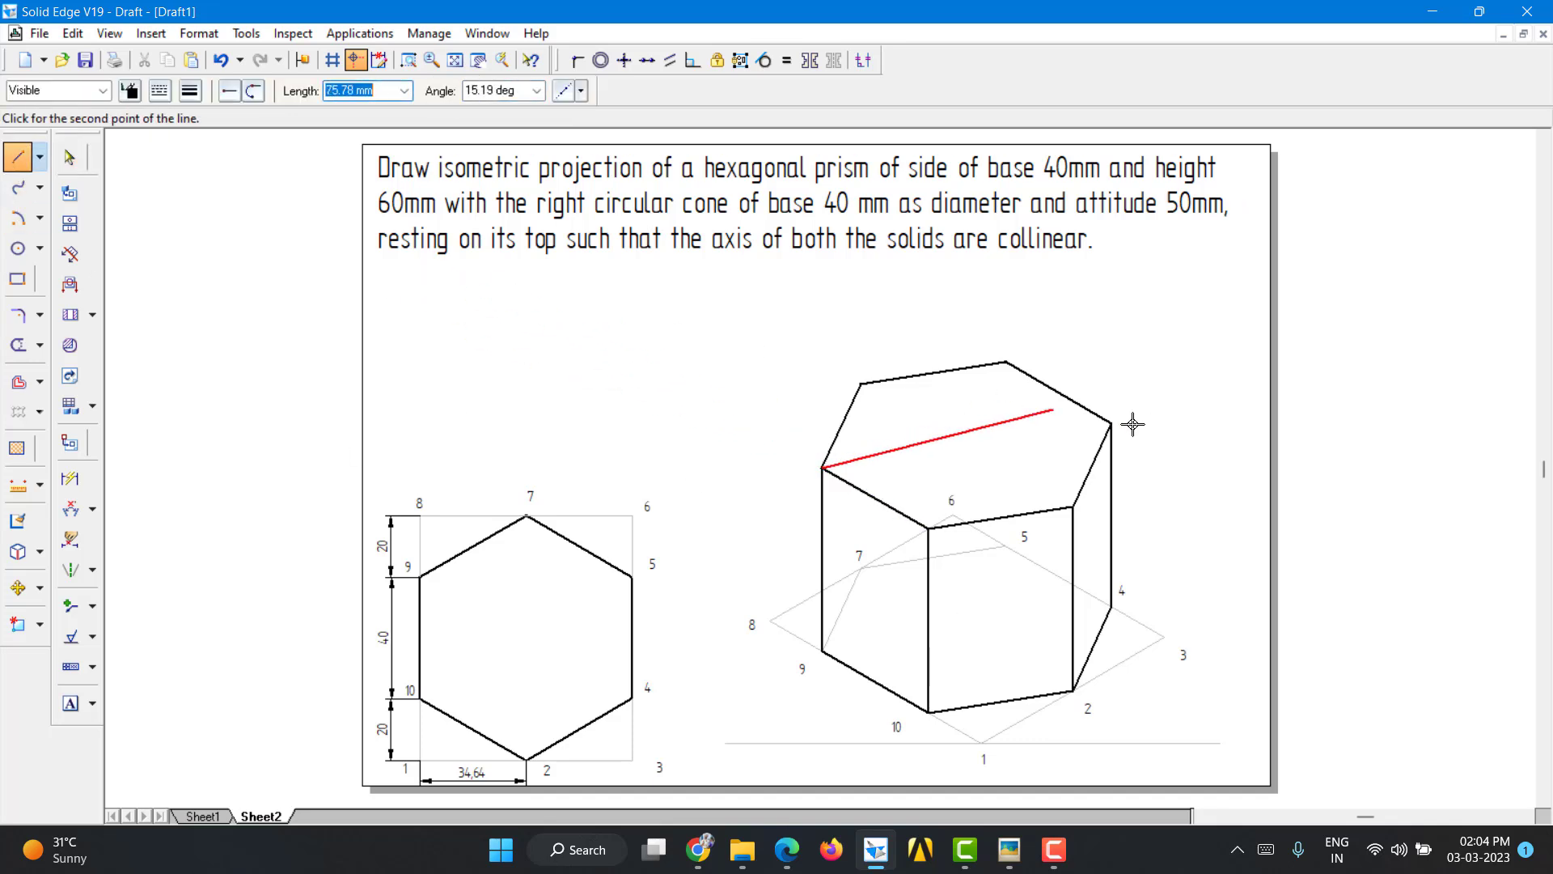
click(129, 91)
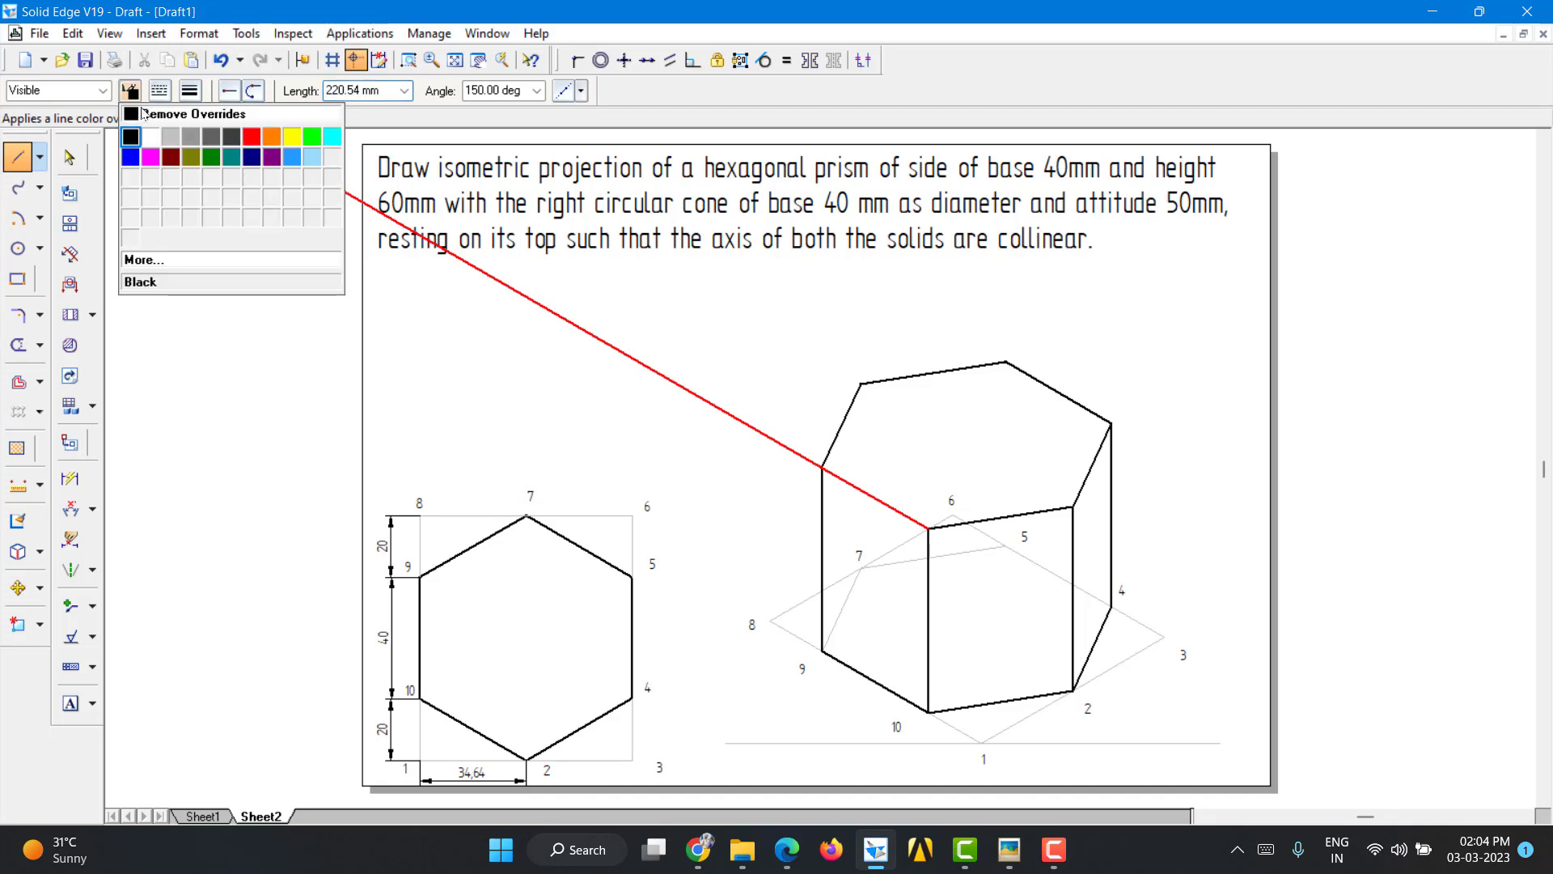
click(170, 136)
click(189, 91)
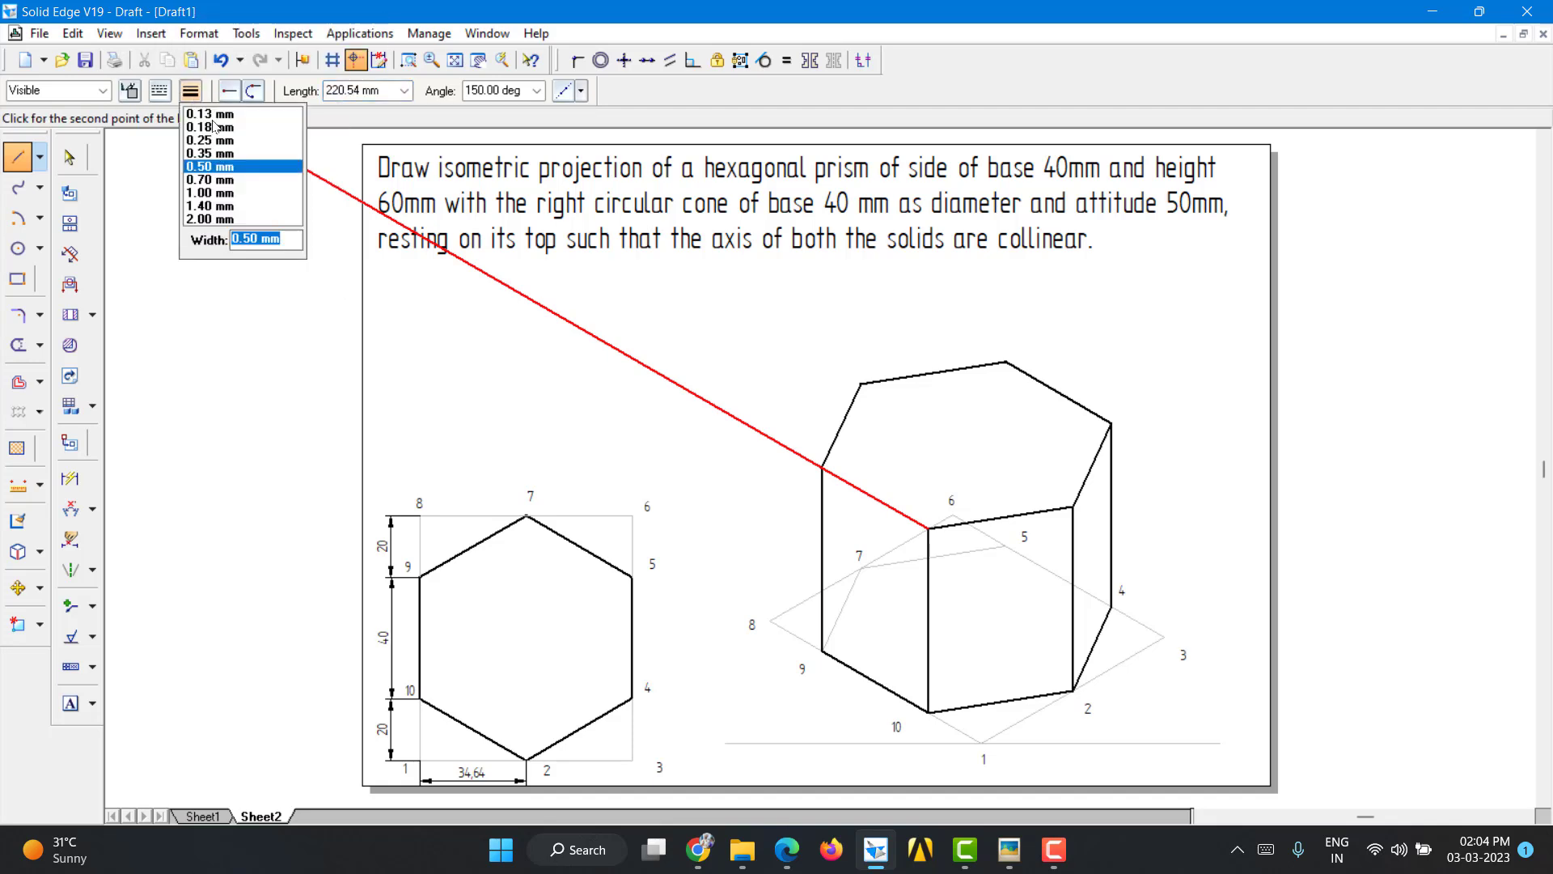
click(212, 127)
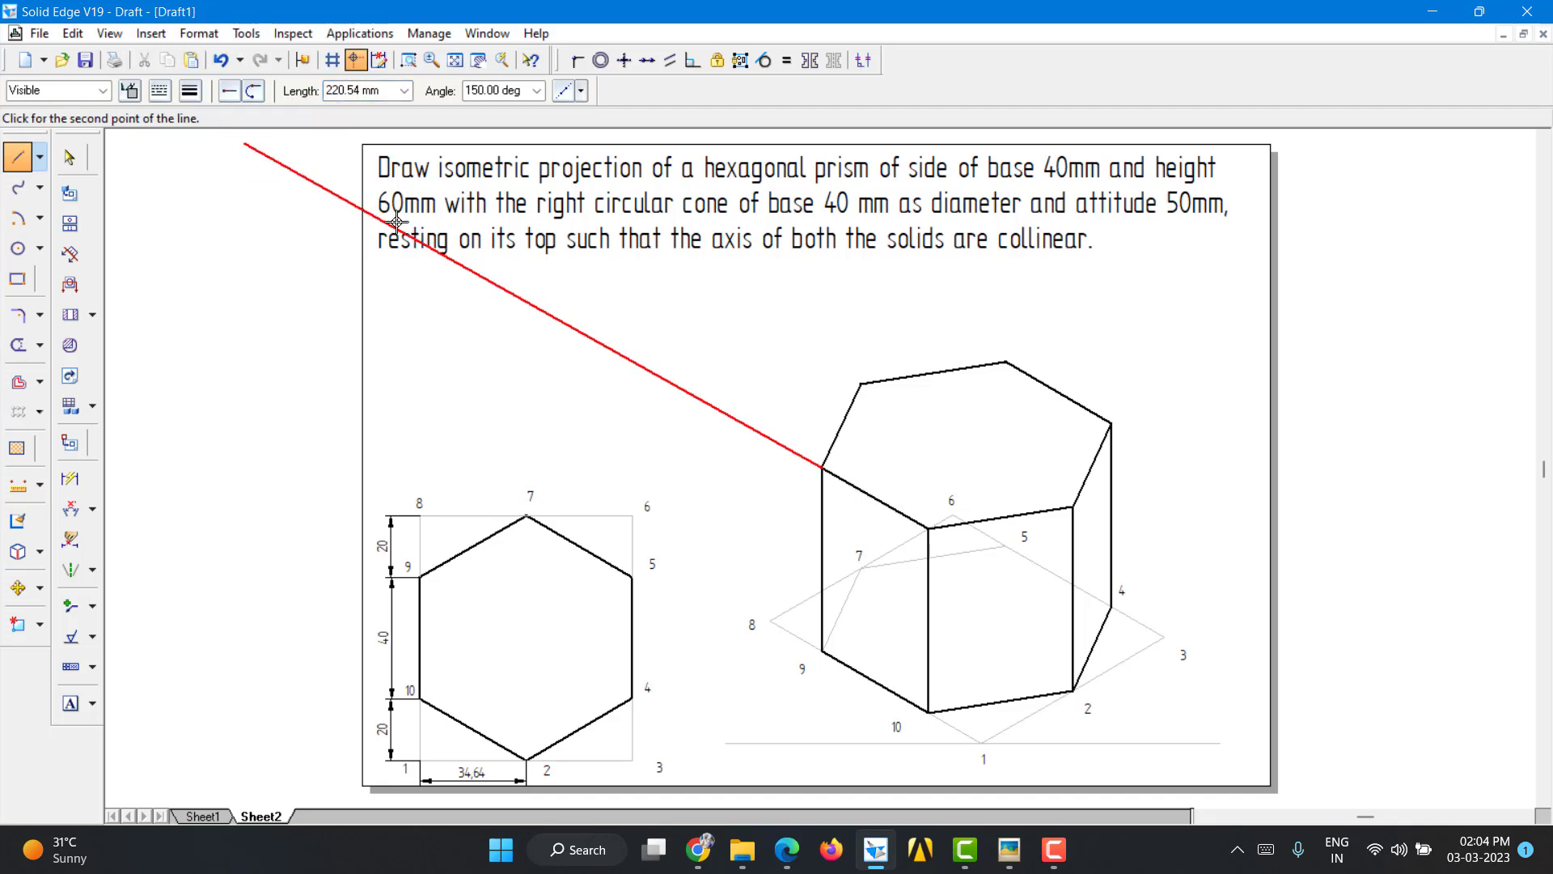
click(1113, 424)
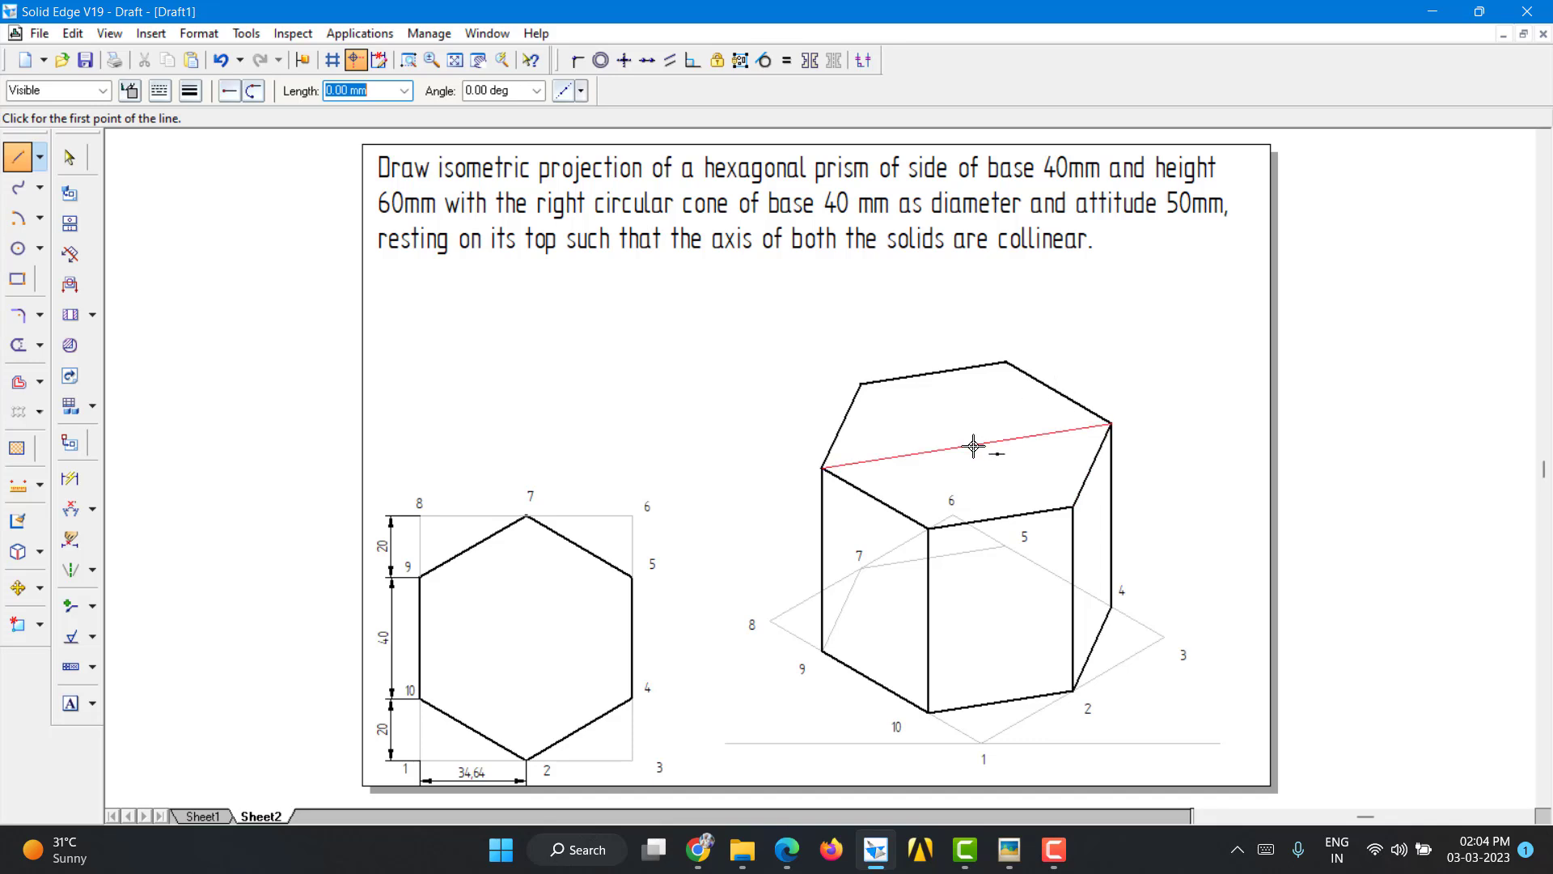
Step: Add the rear-to-front and upper-left-to-right-front diagonals across the top face
click(1005, 361)
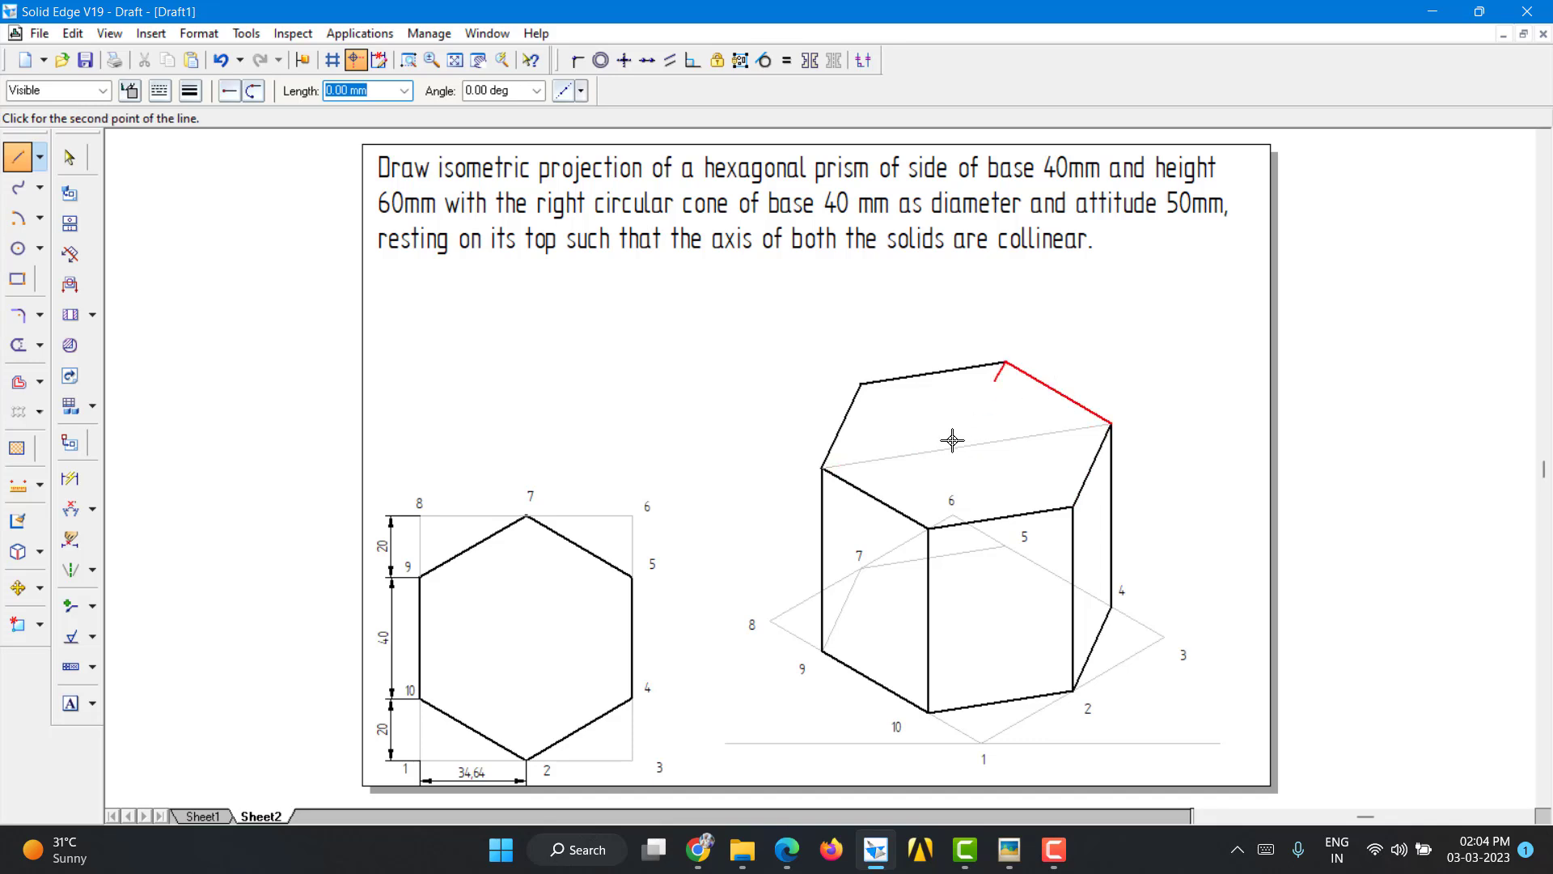
click(928, 524)
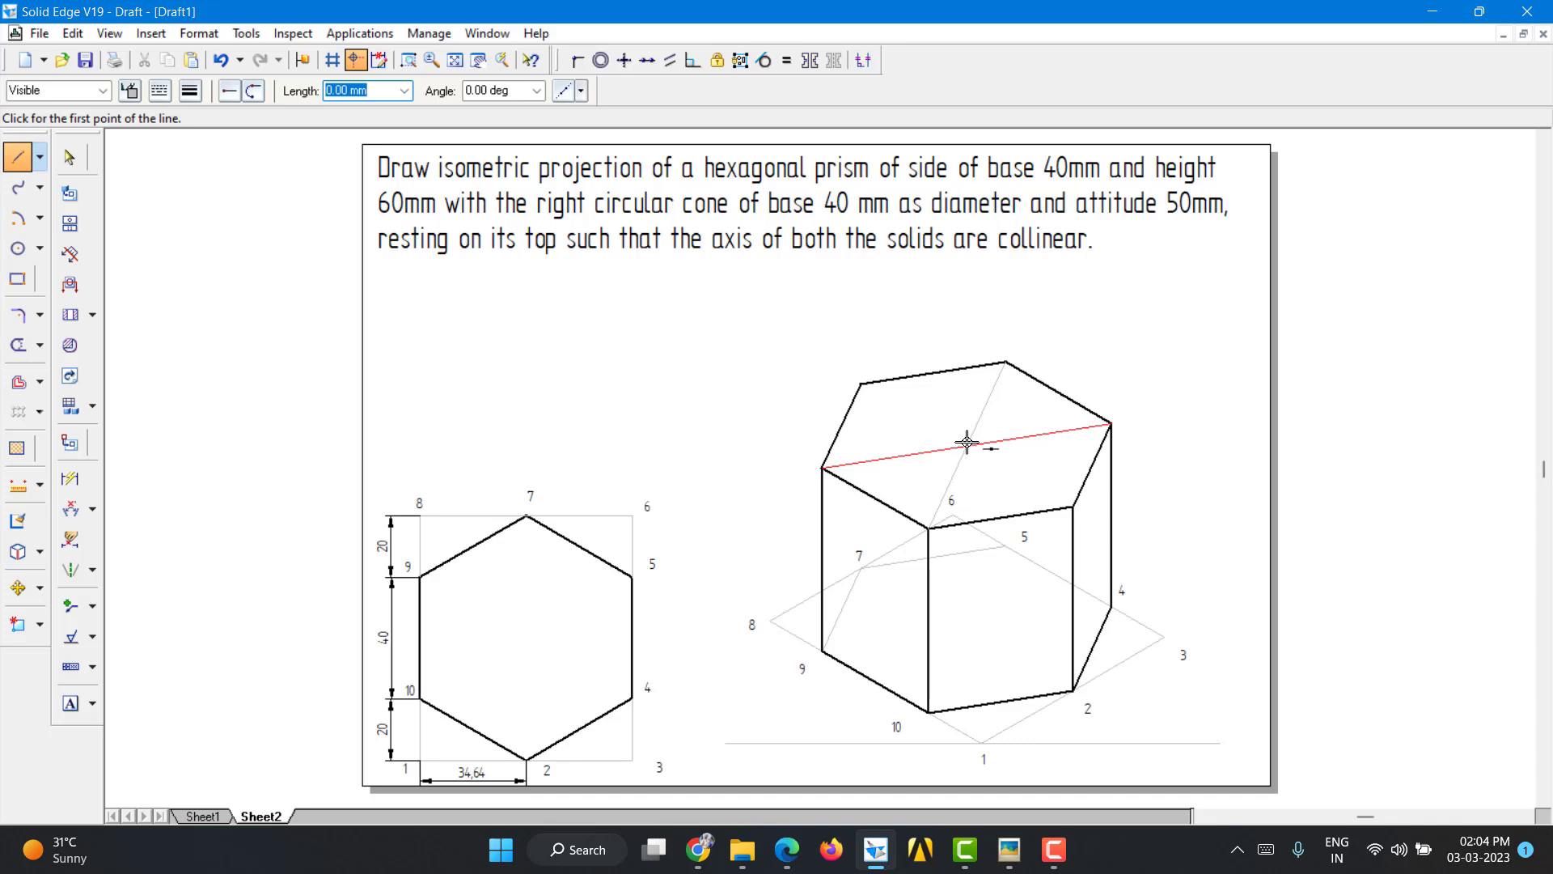
click(864, 384)
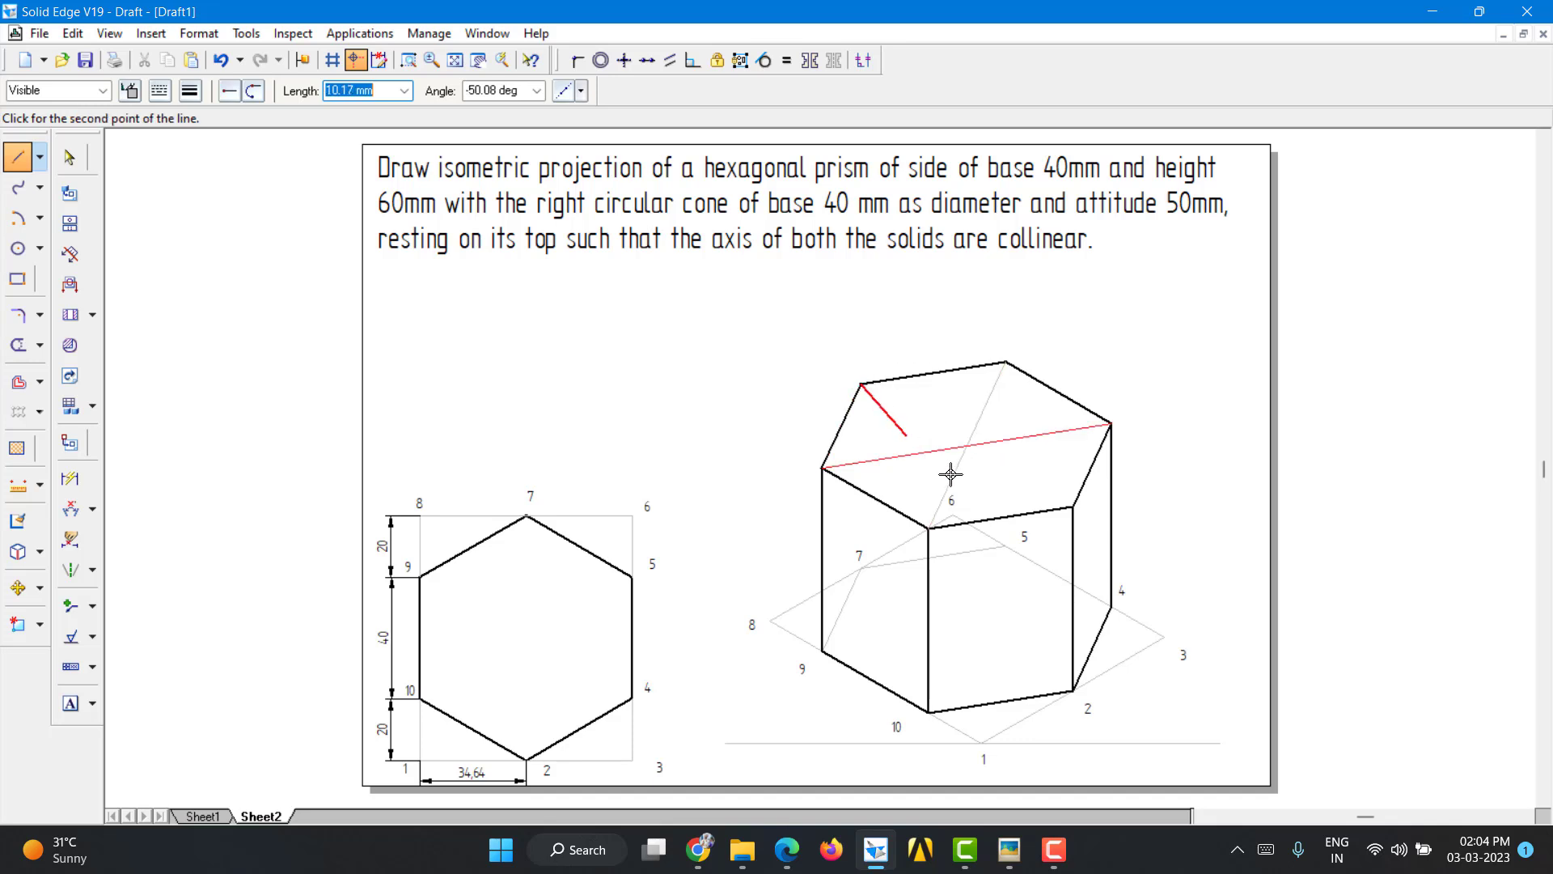
click(1071, 511)
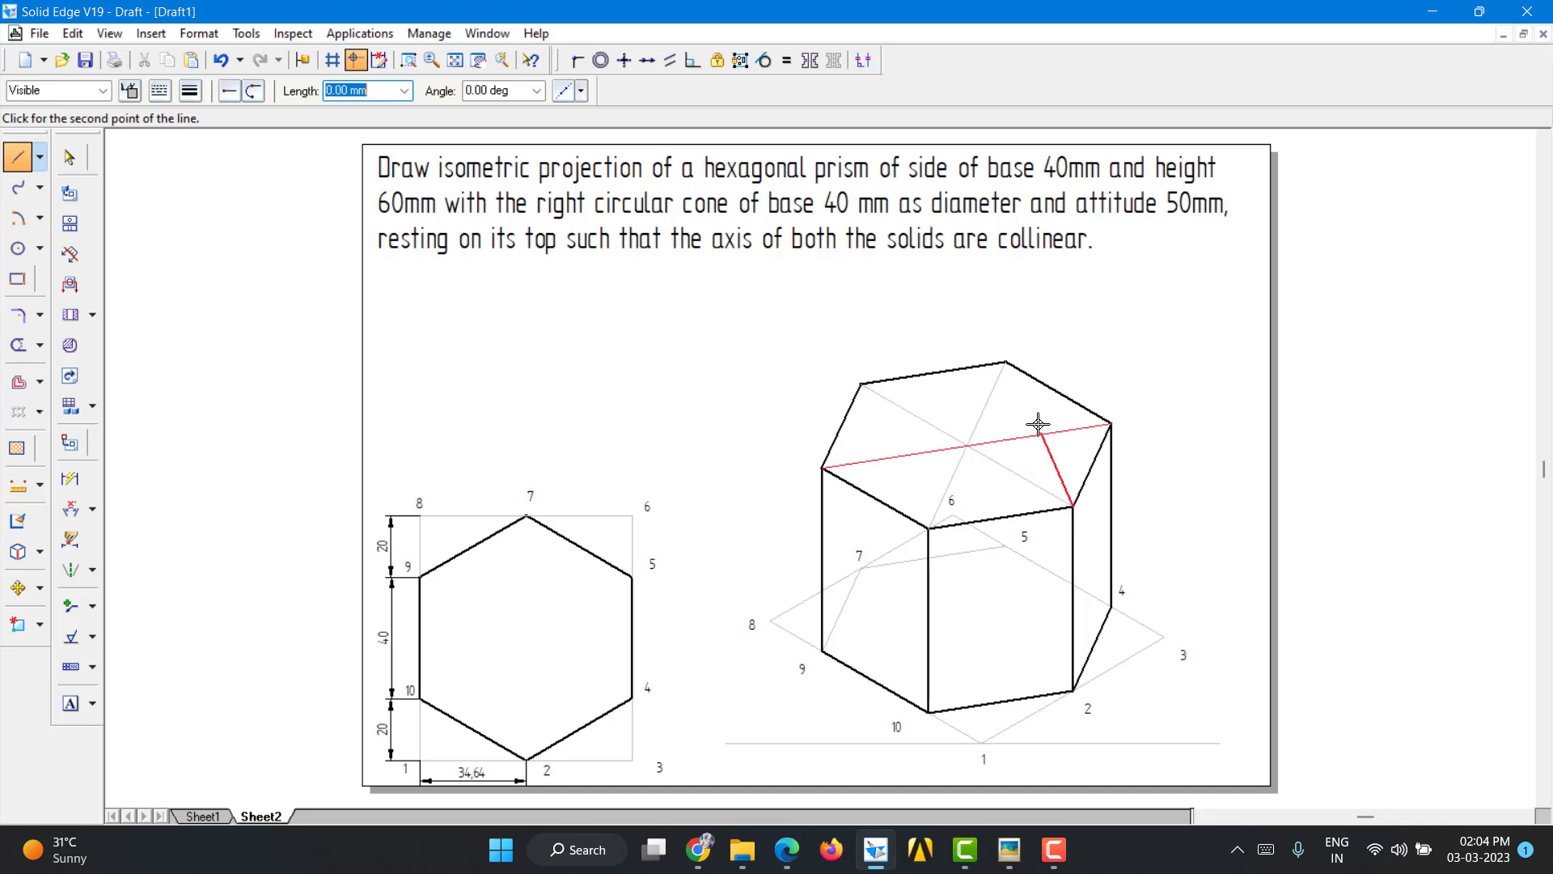
click(970, 445)
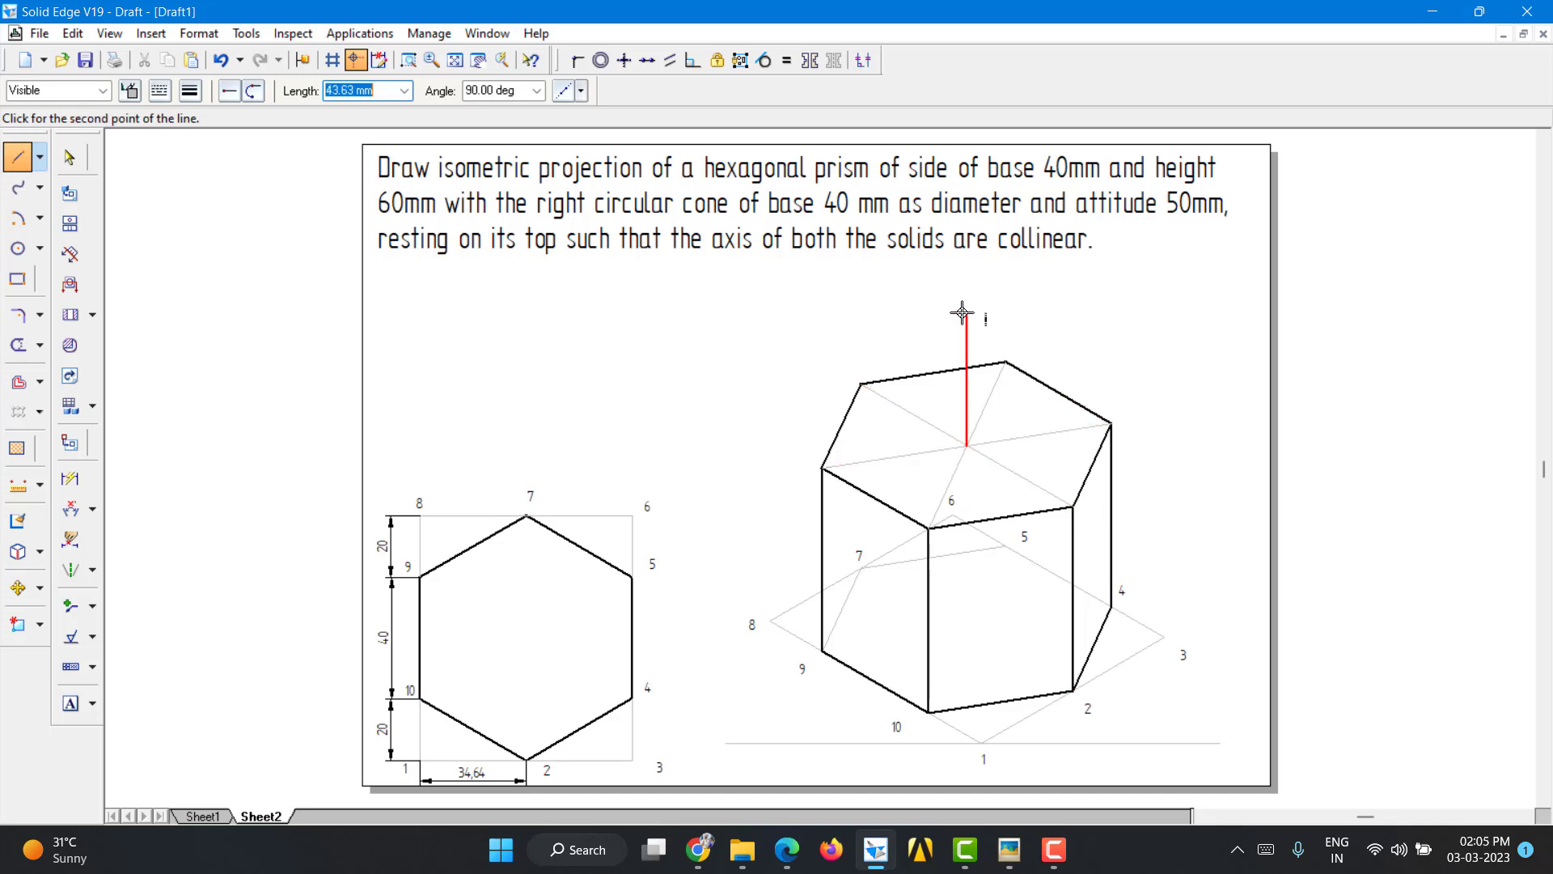
right_click(963, 312)
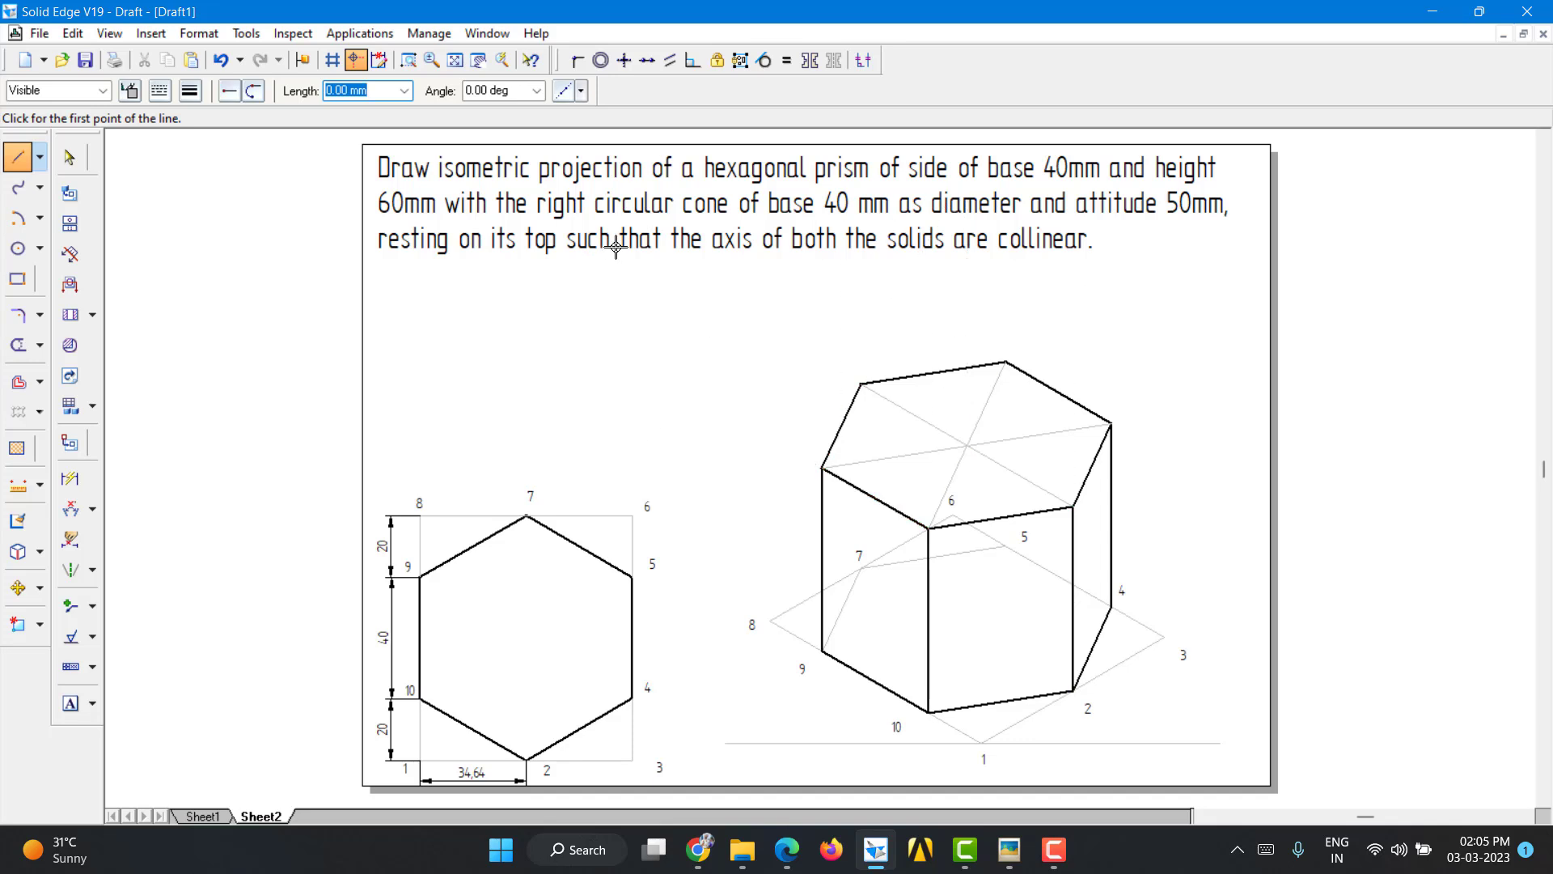
click(38, 157)
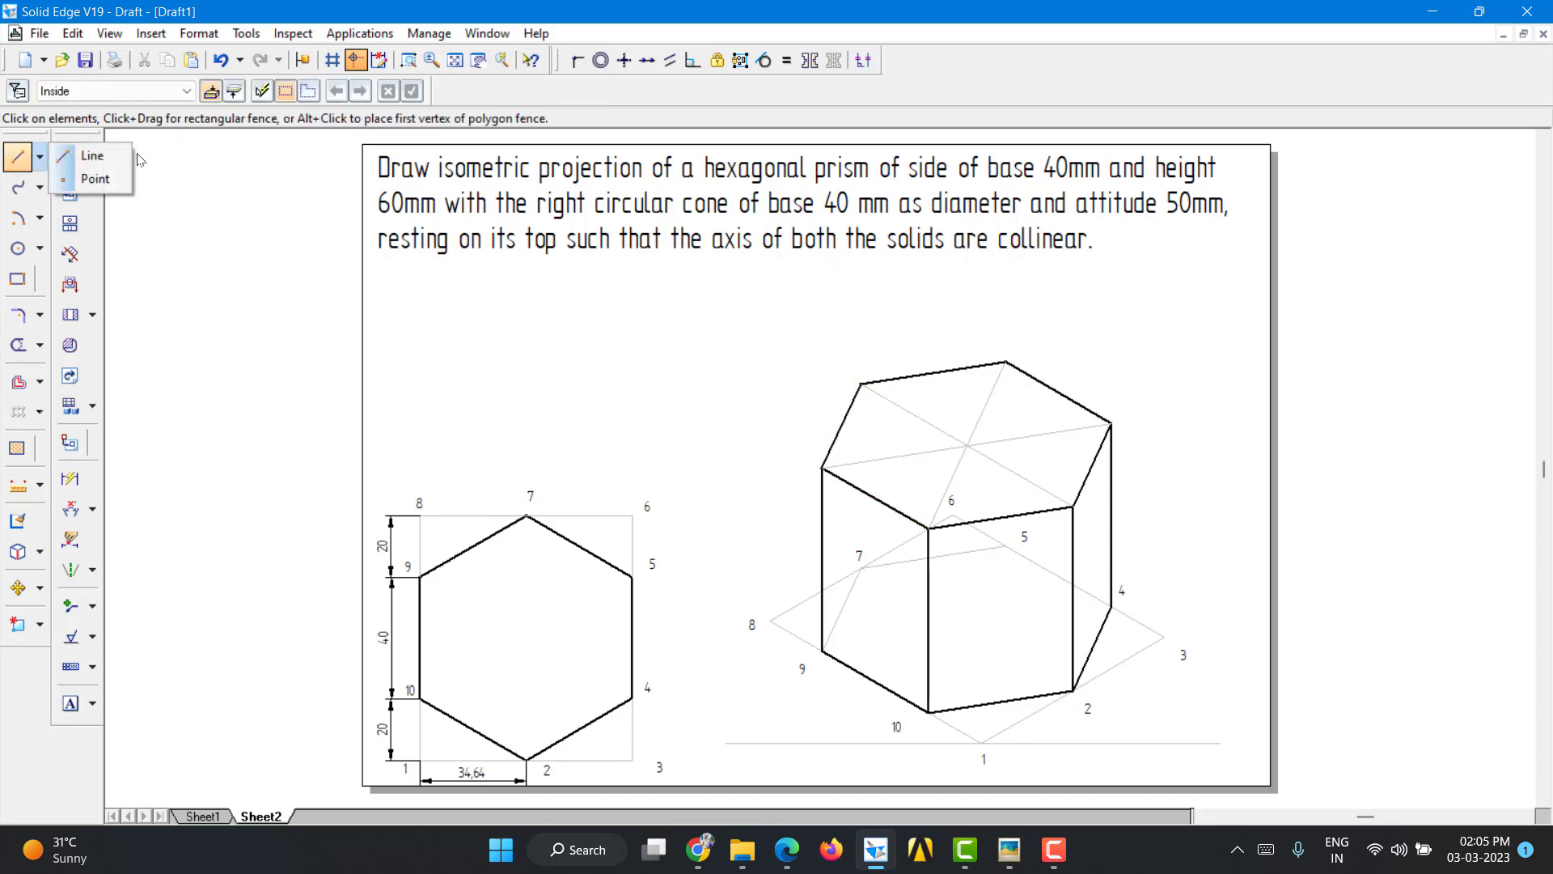
click(92, 155)
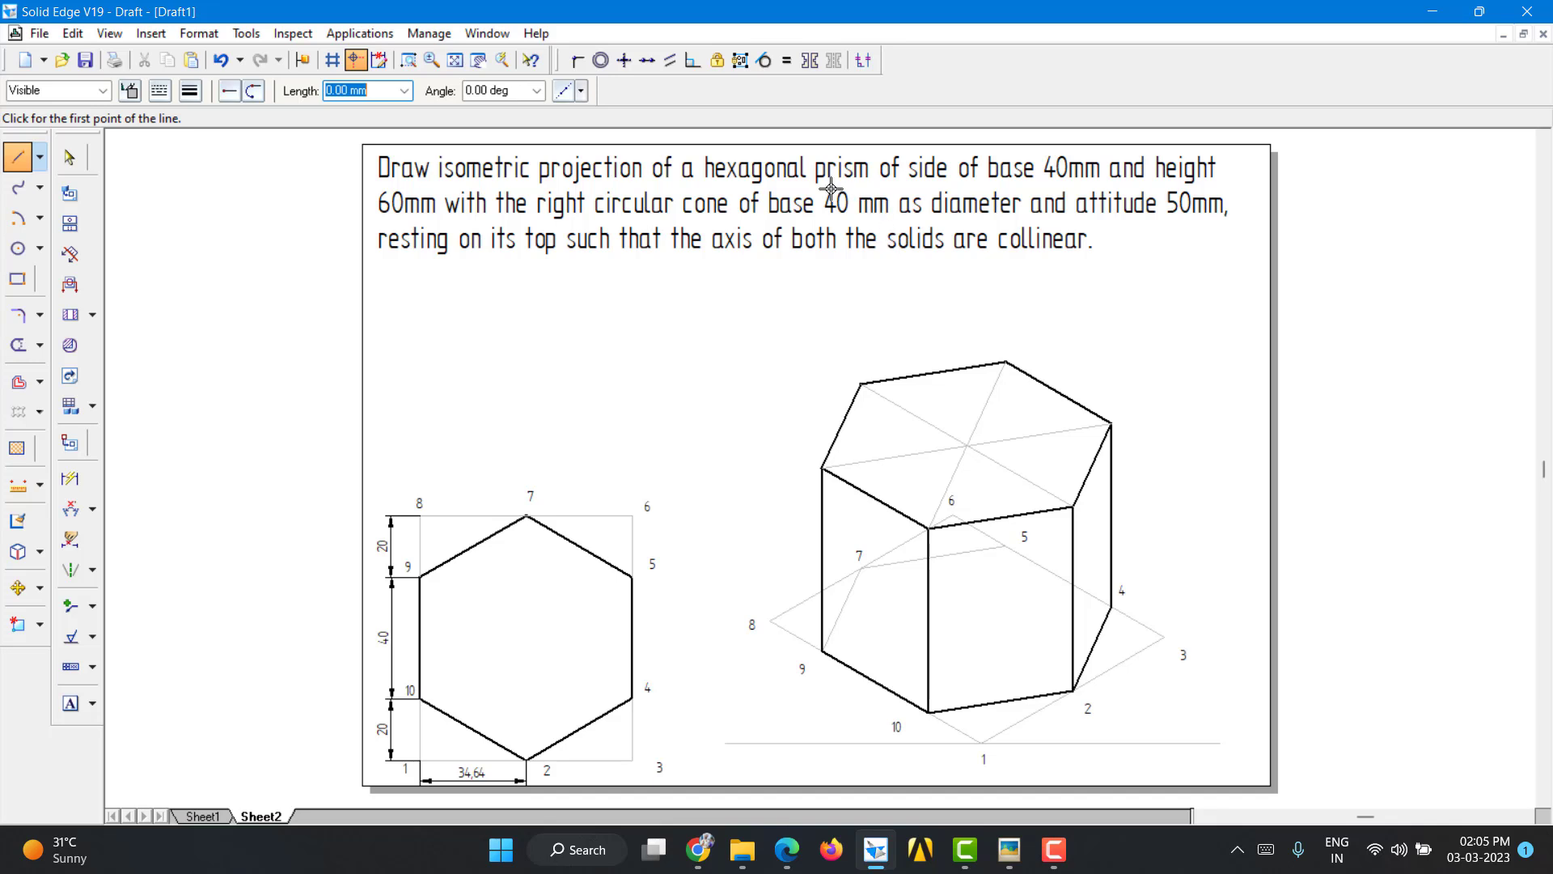
Step: Draw a 40 mm rhombus left of the prism with edges at 30°, 150°, -150° and -30°
click(662, 444)
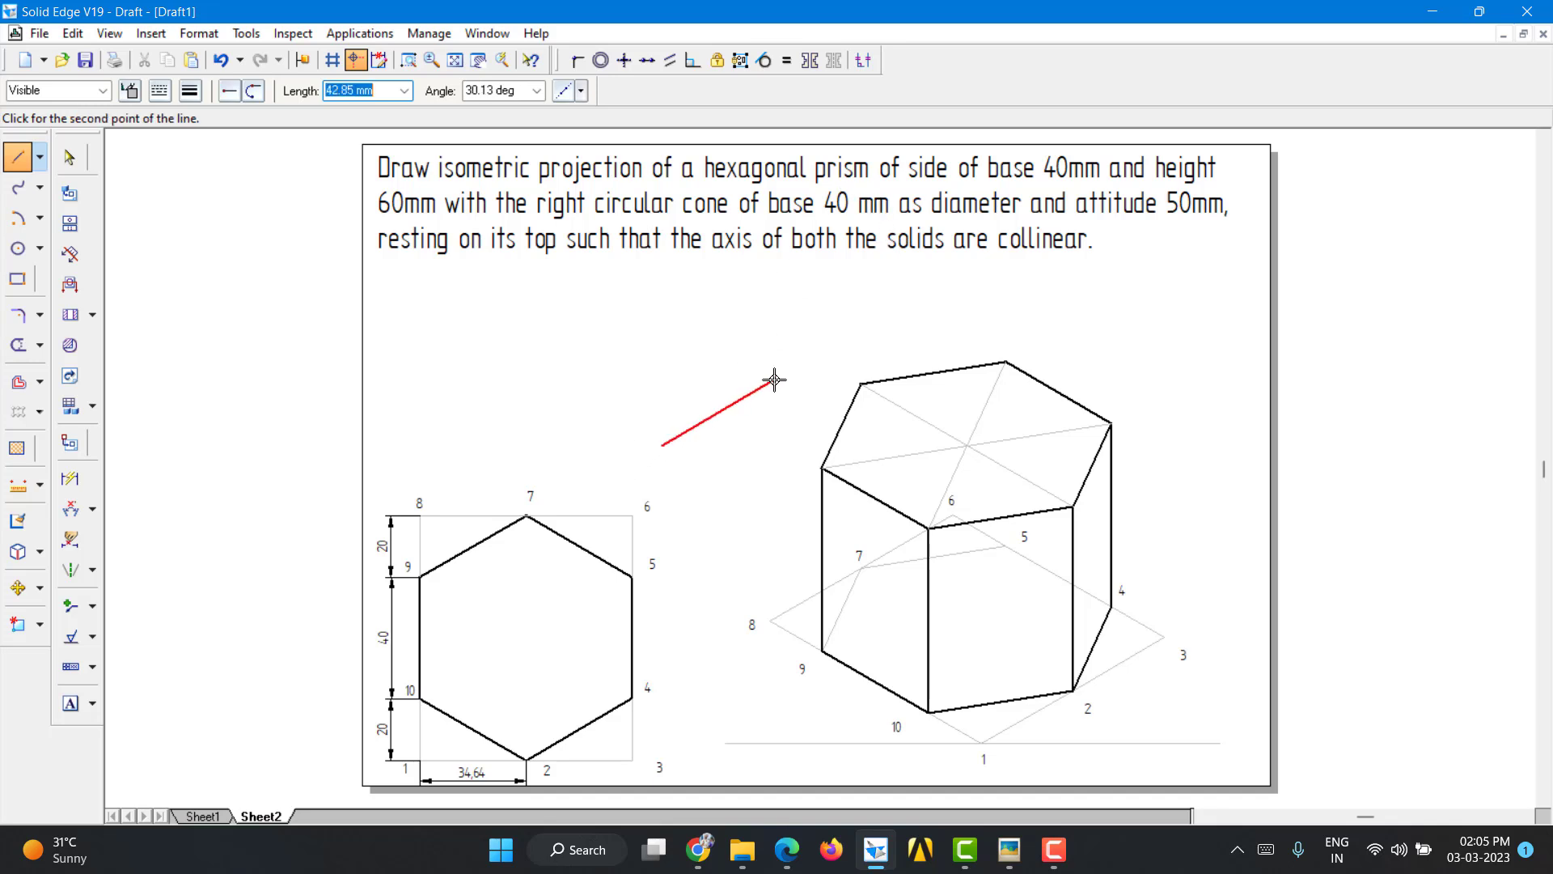
text(40)
key(Tab)
text(3)
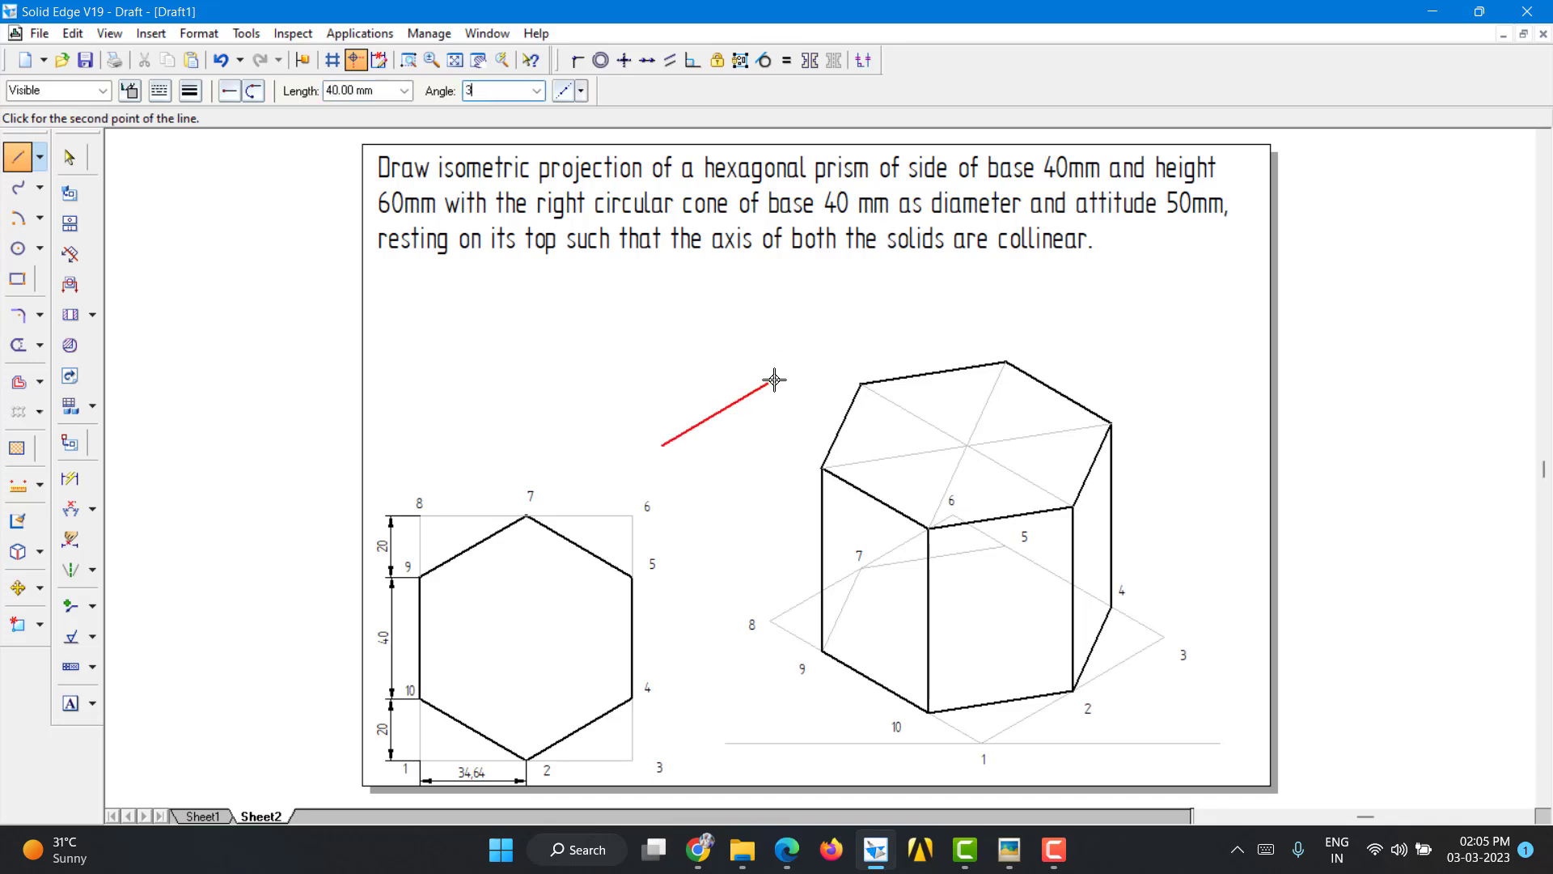
key(Tab)
text(40)
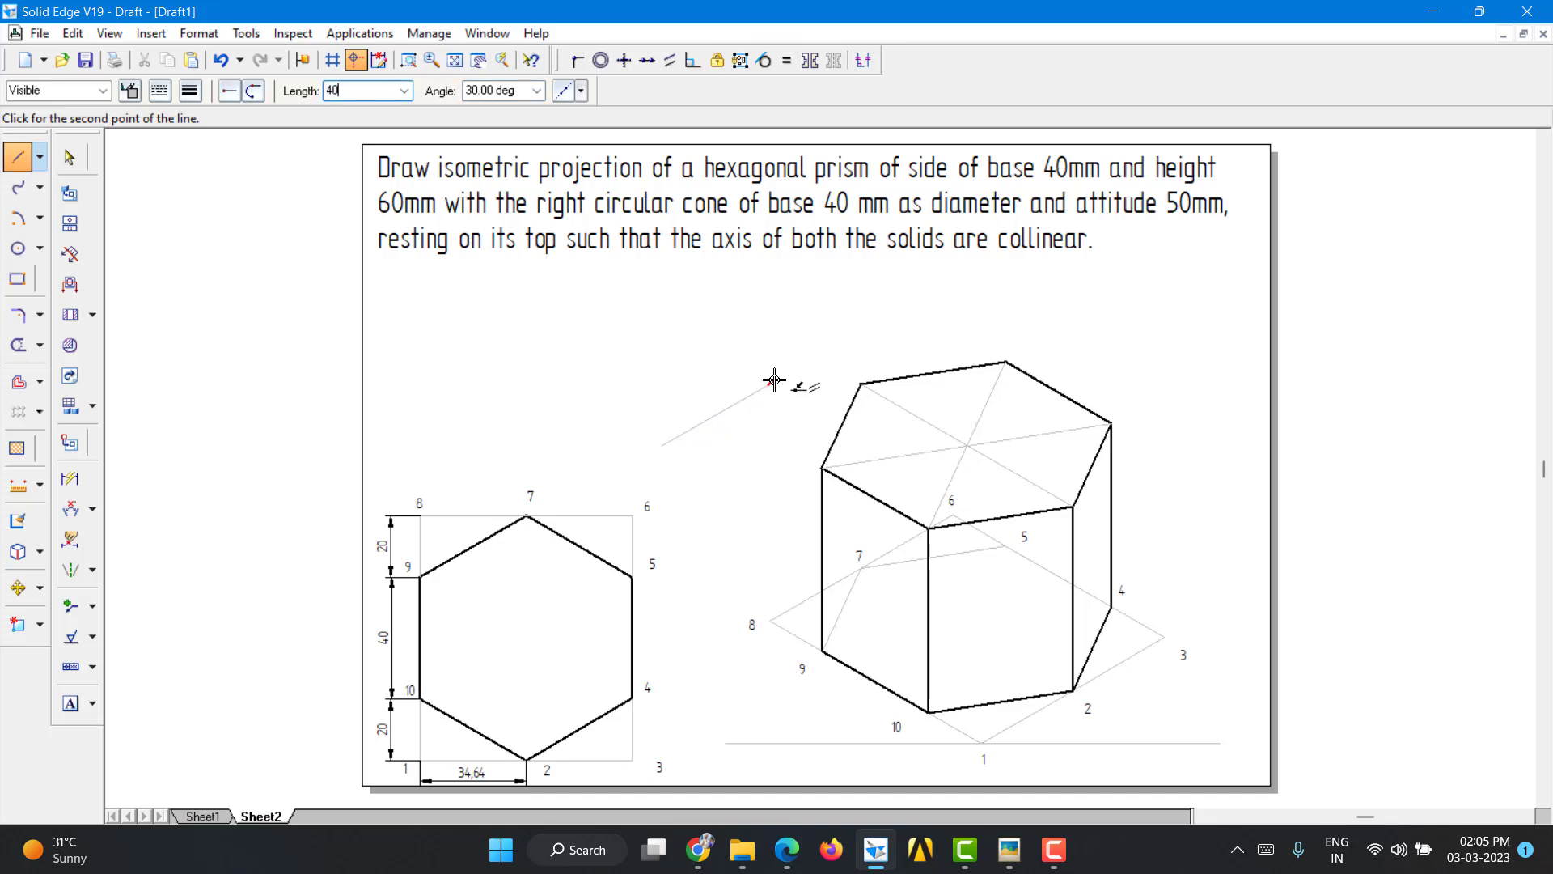
key(Tab)
text(150)
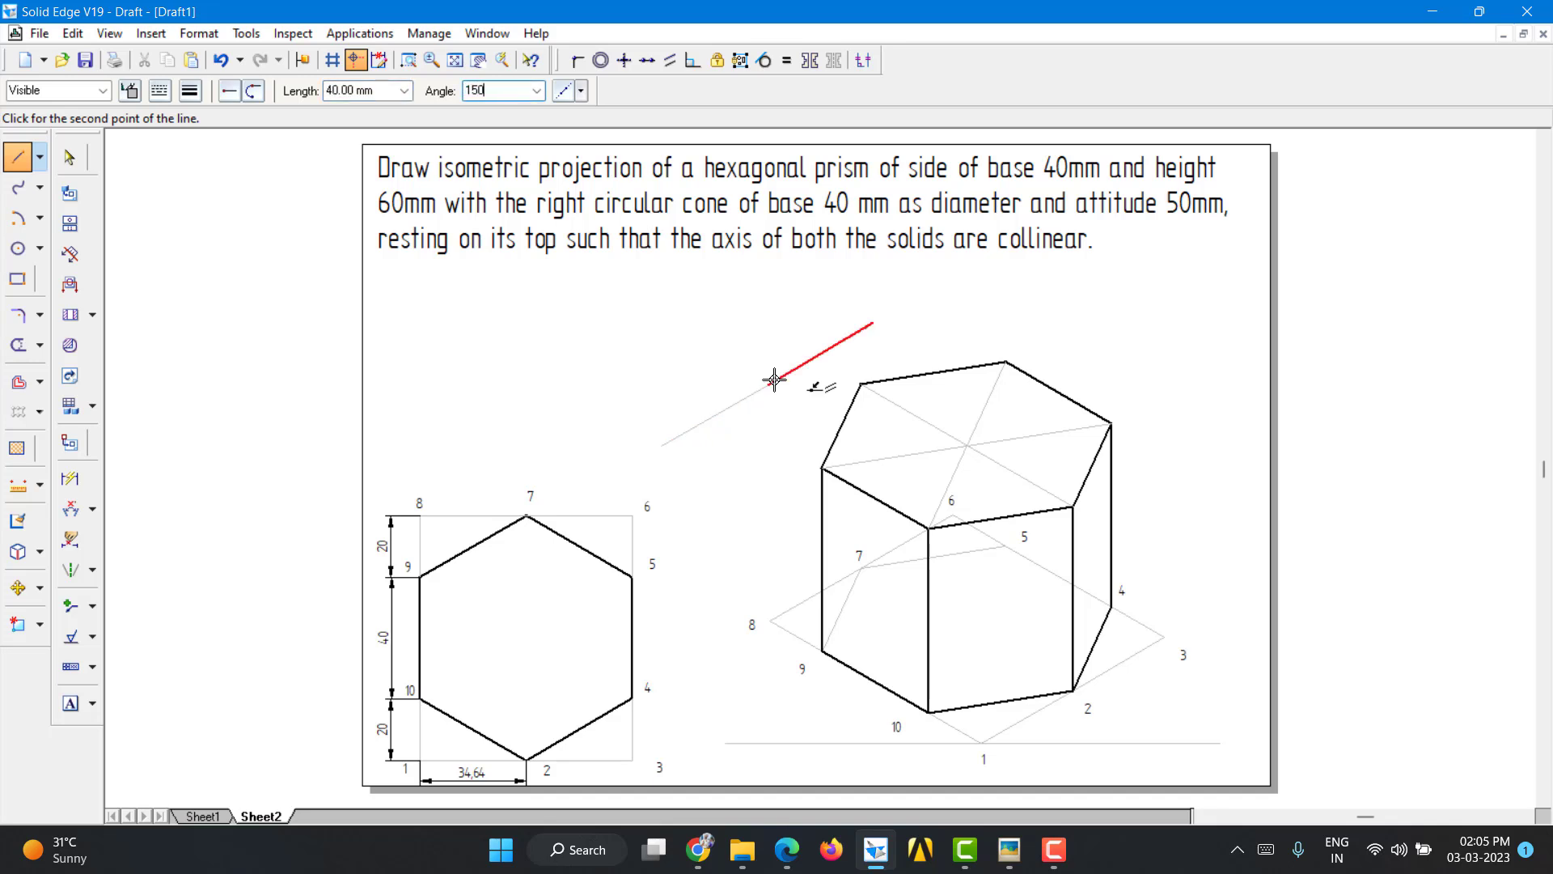
key(Tab)
text(40)
key(Tab)
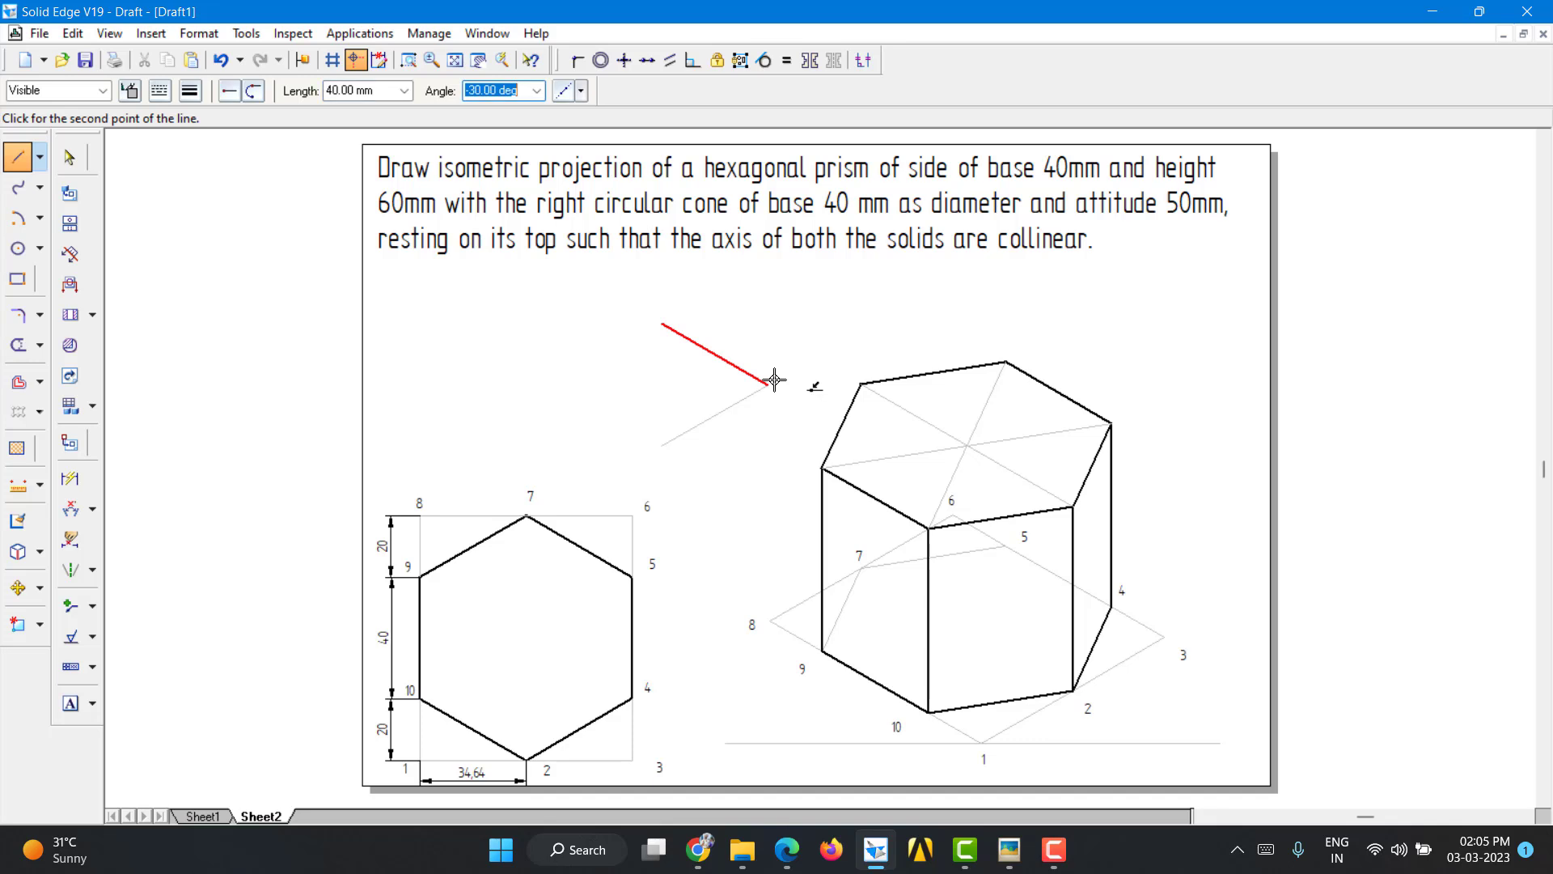
text(-150)
key(Return)
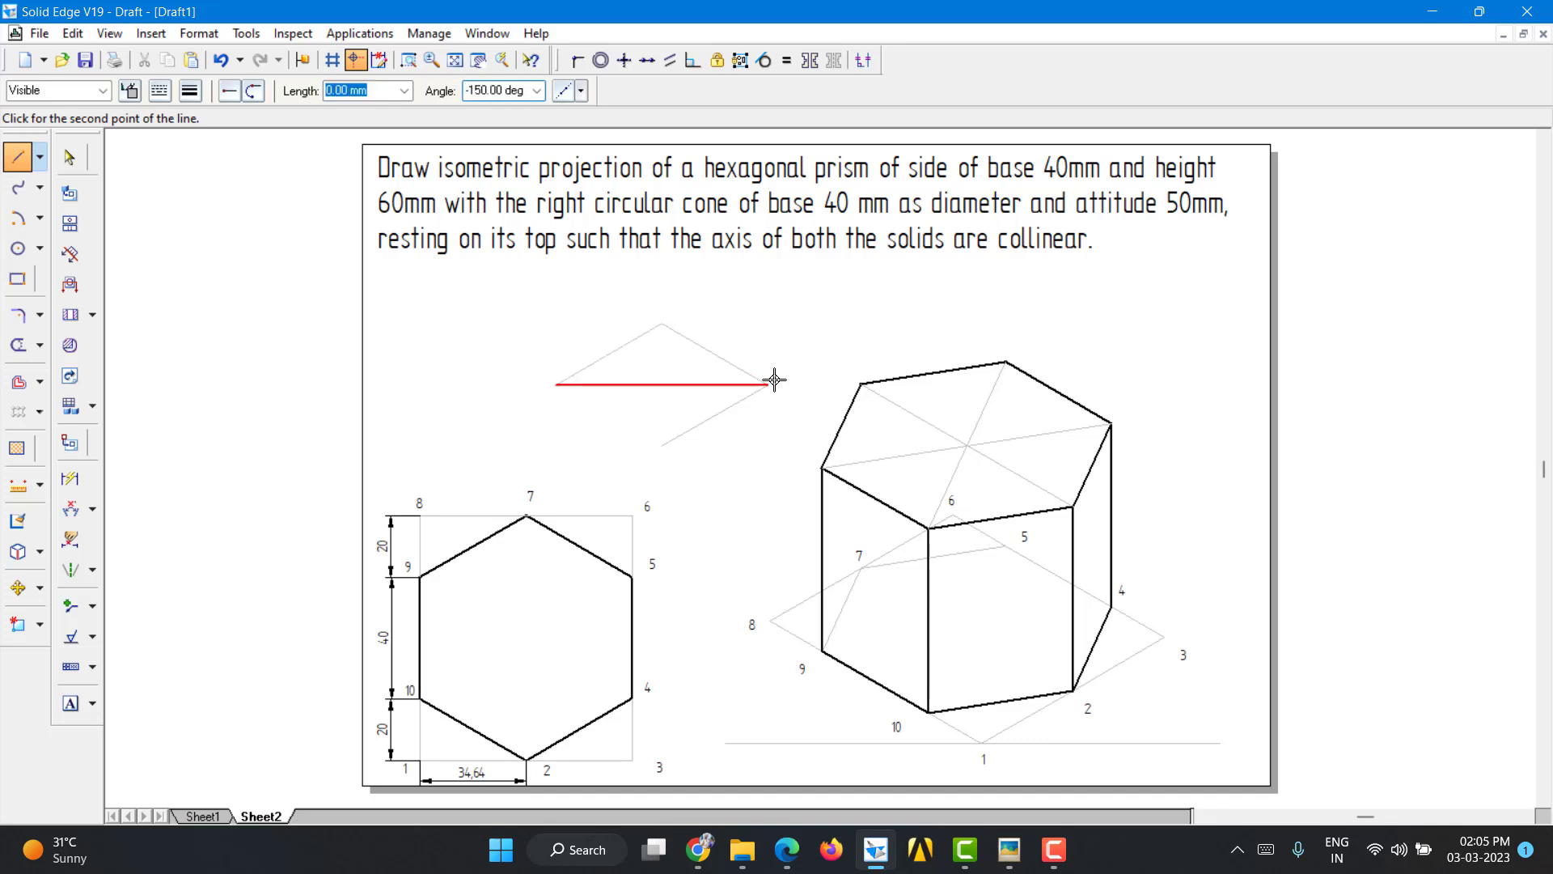
text(40)
key(Tab)
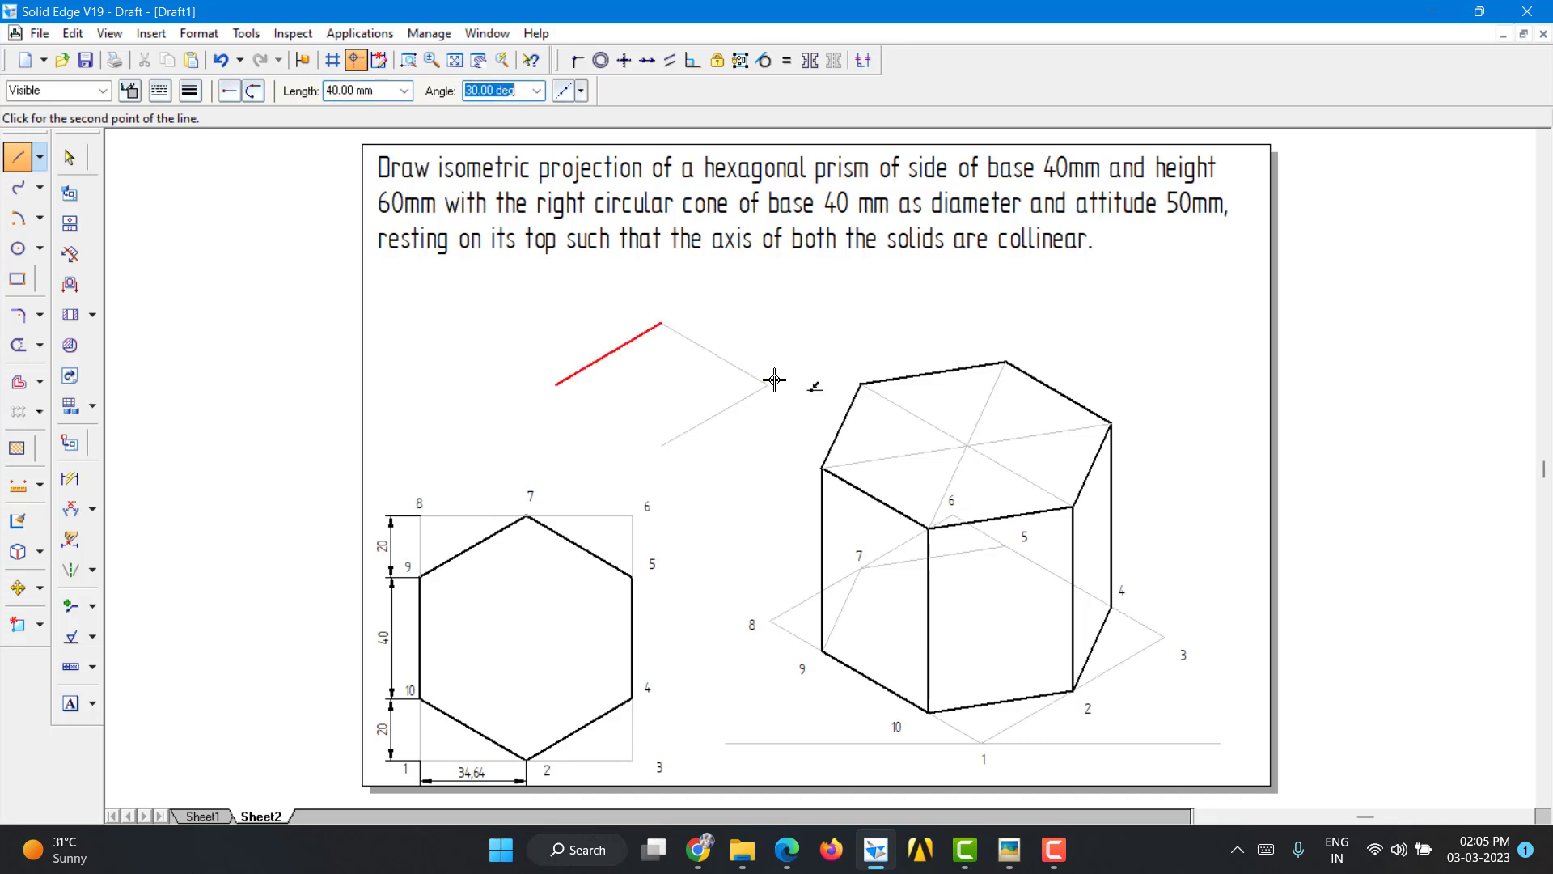
text(-30)
key(Return)
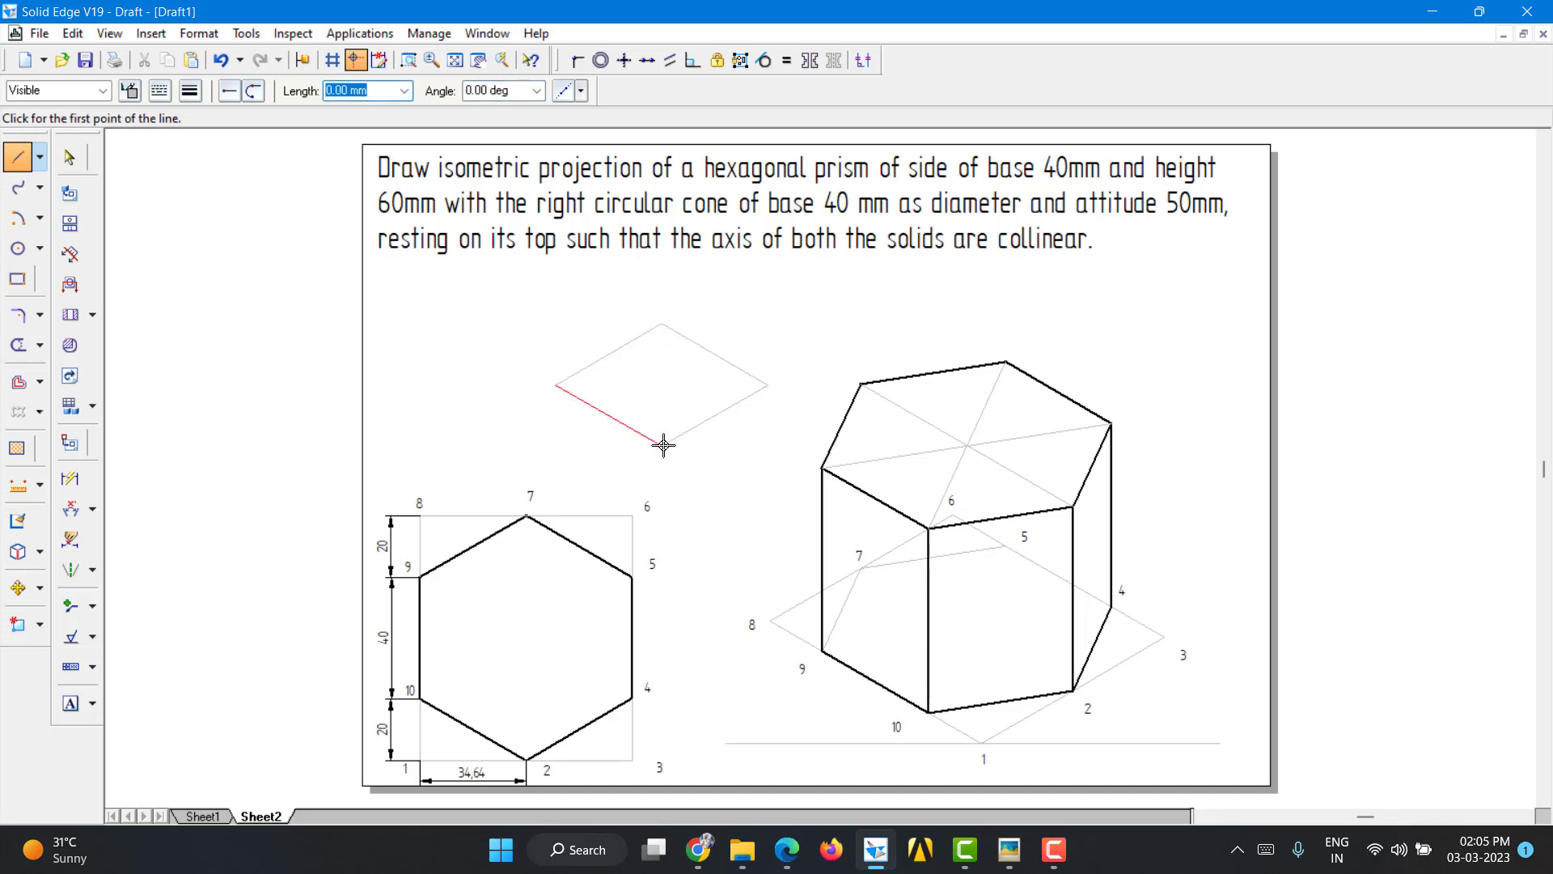
Step: Join the rhombus's bottom and top vertices to the midpoints of the opposite edges
click(661, 444)
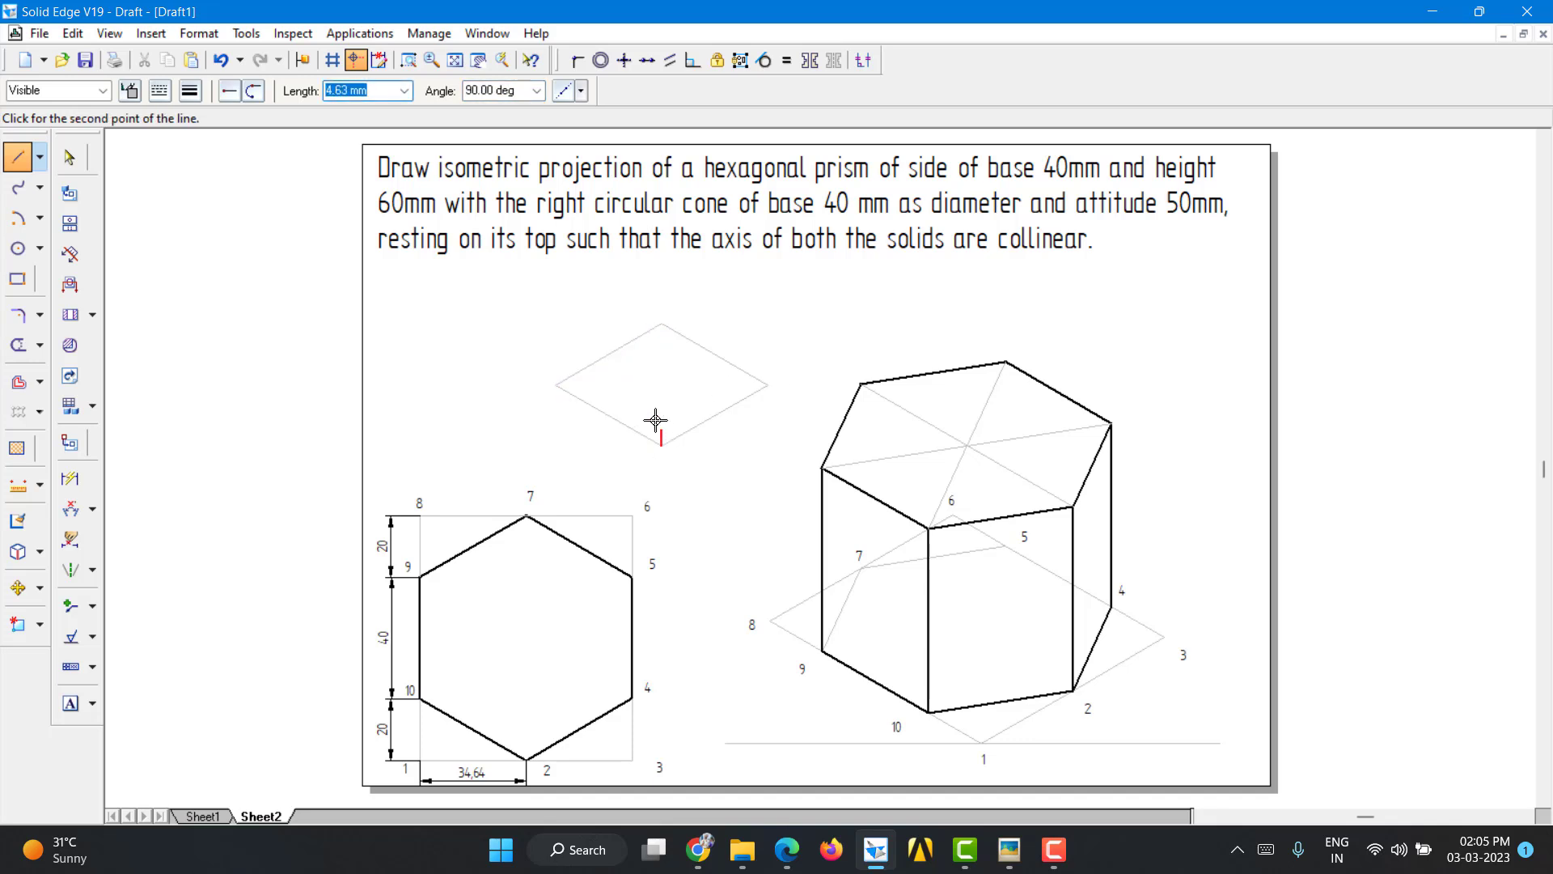
click(714, 356)
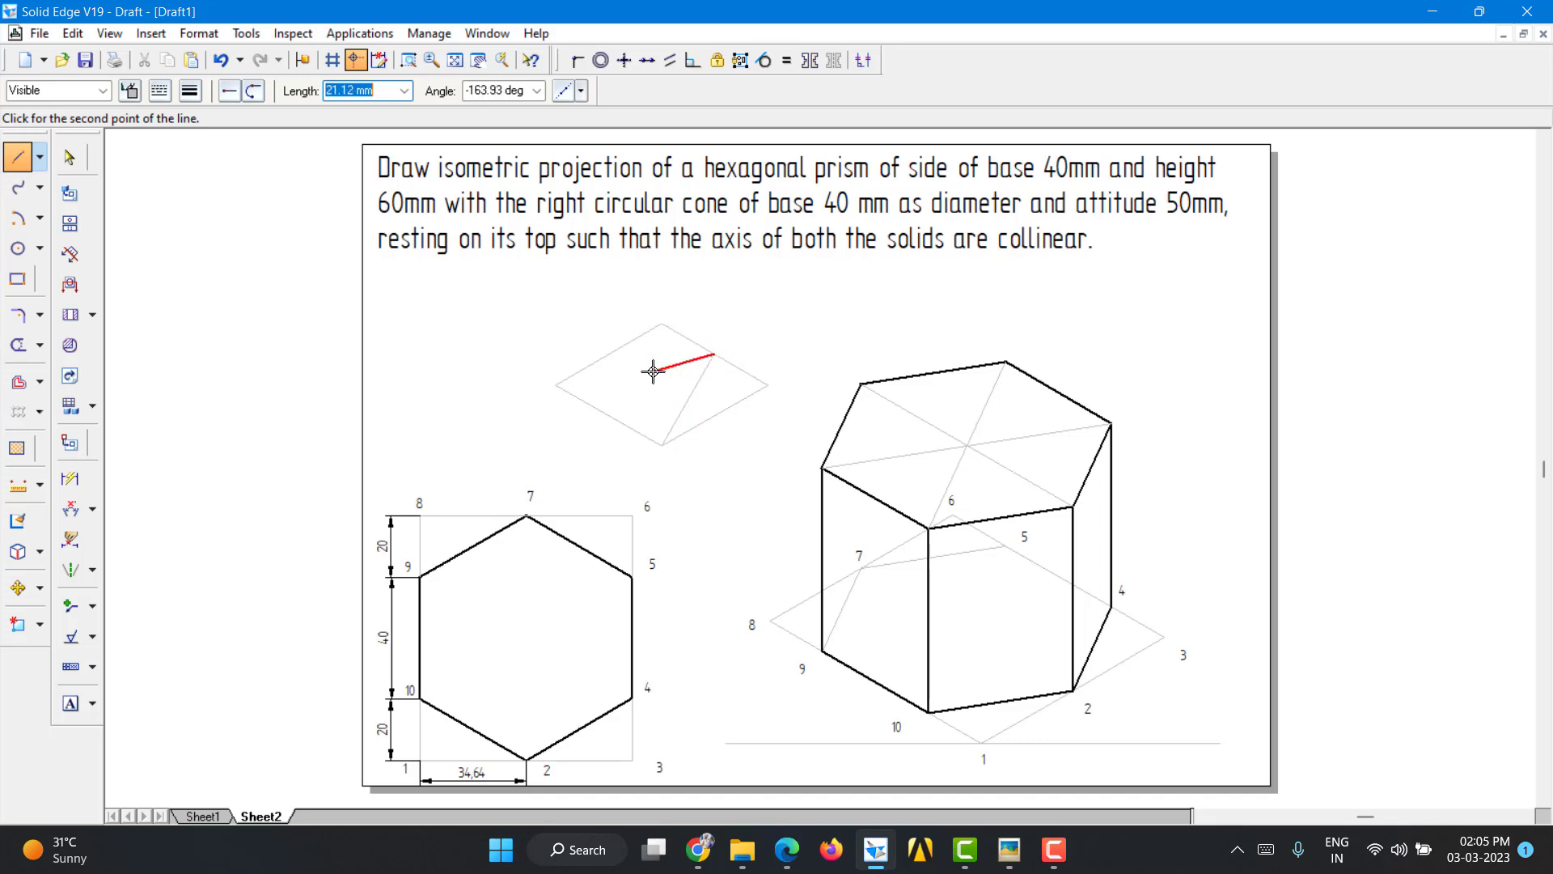
click(663, 444)
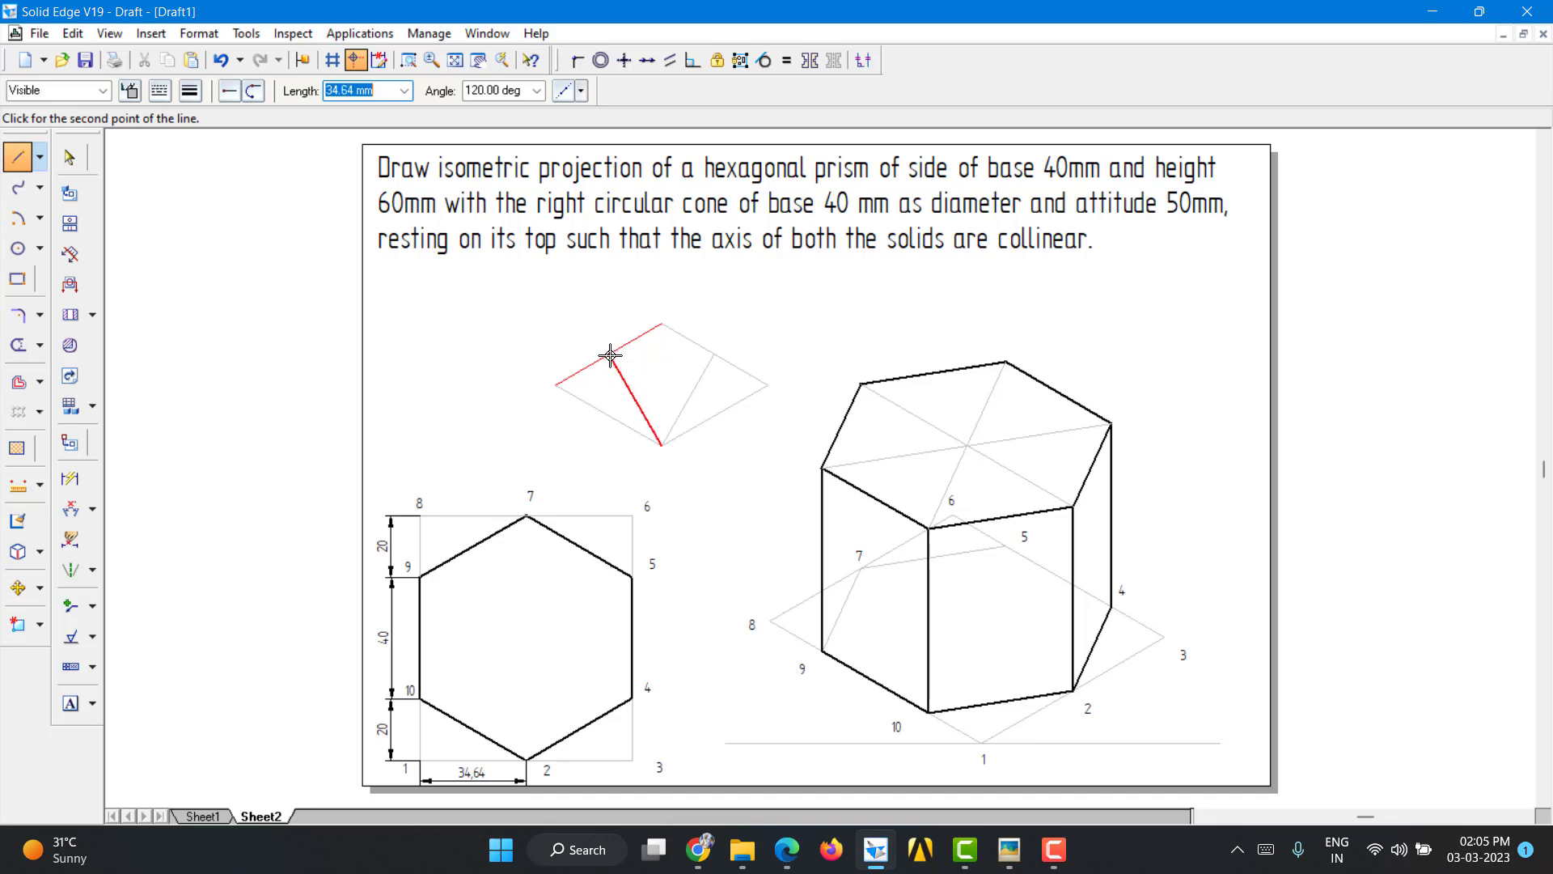
click(610, 356)
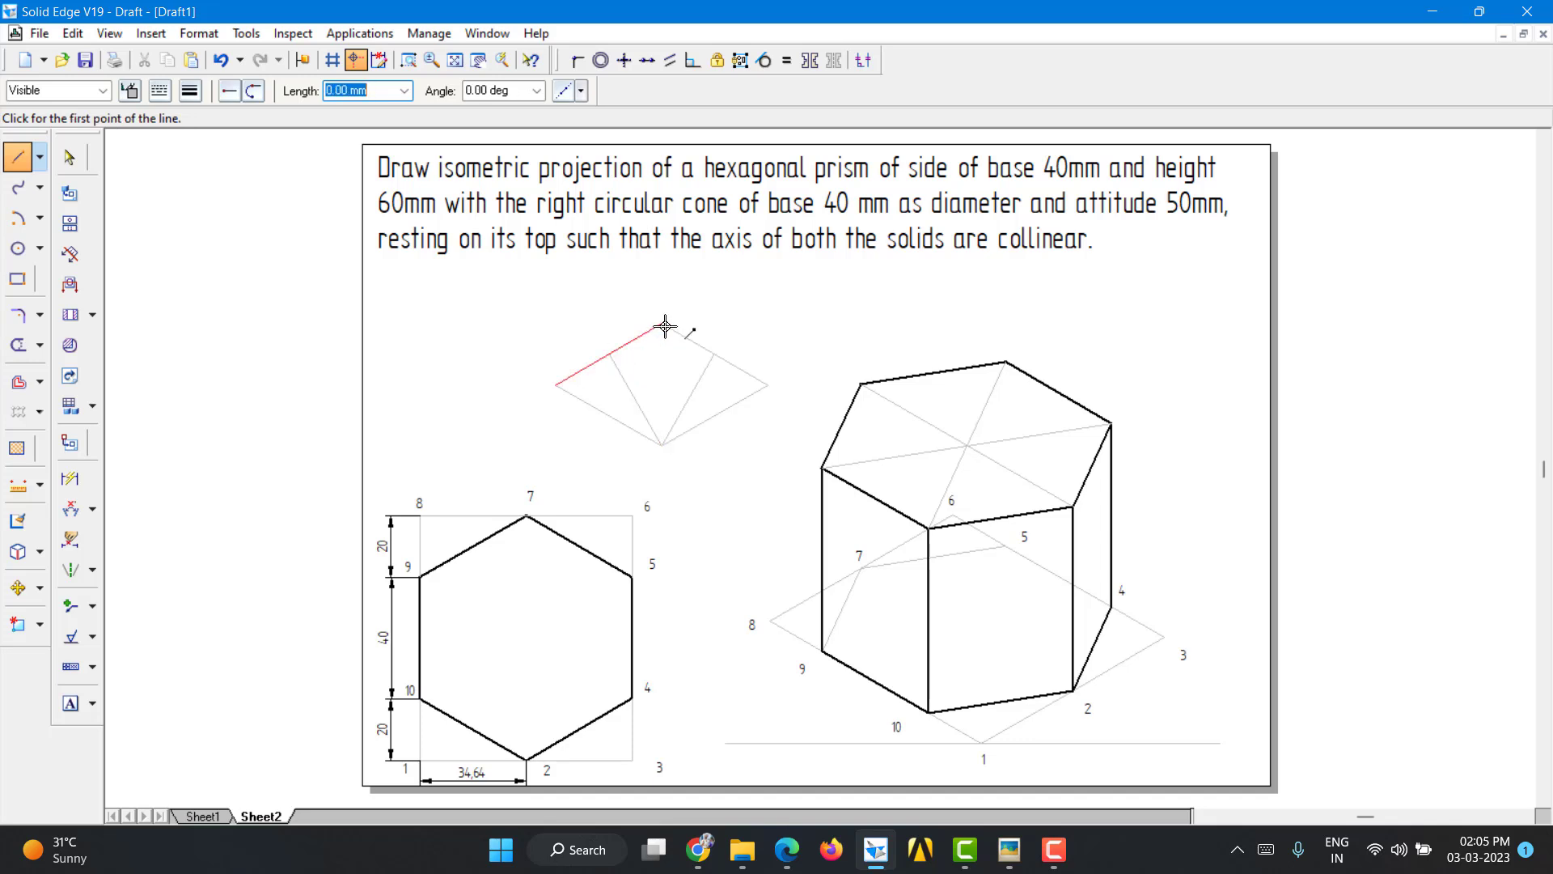
click(661, 325)
click(610, 415)
click(661, 324)
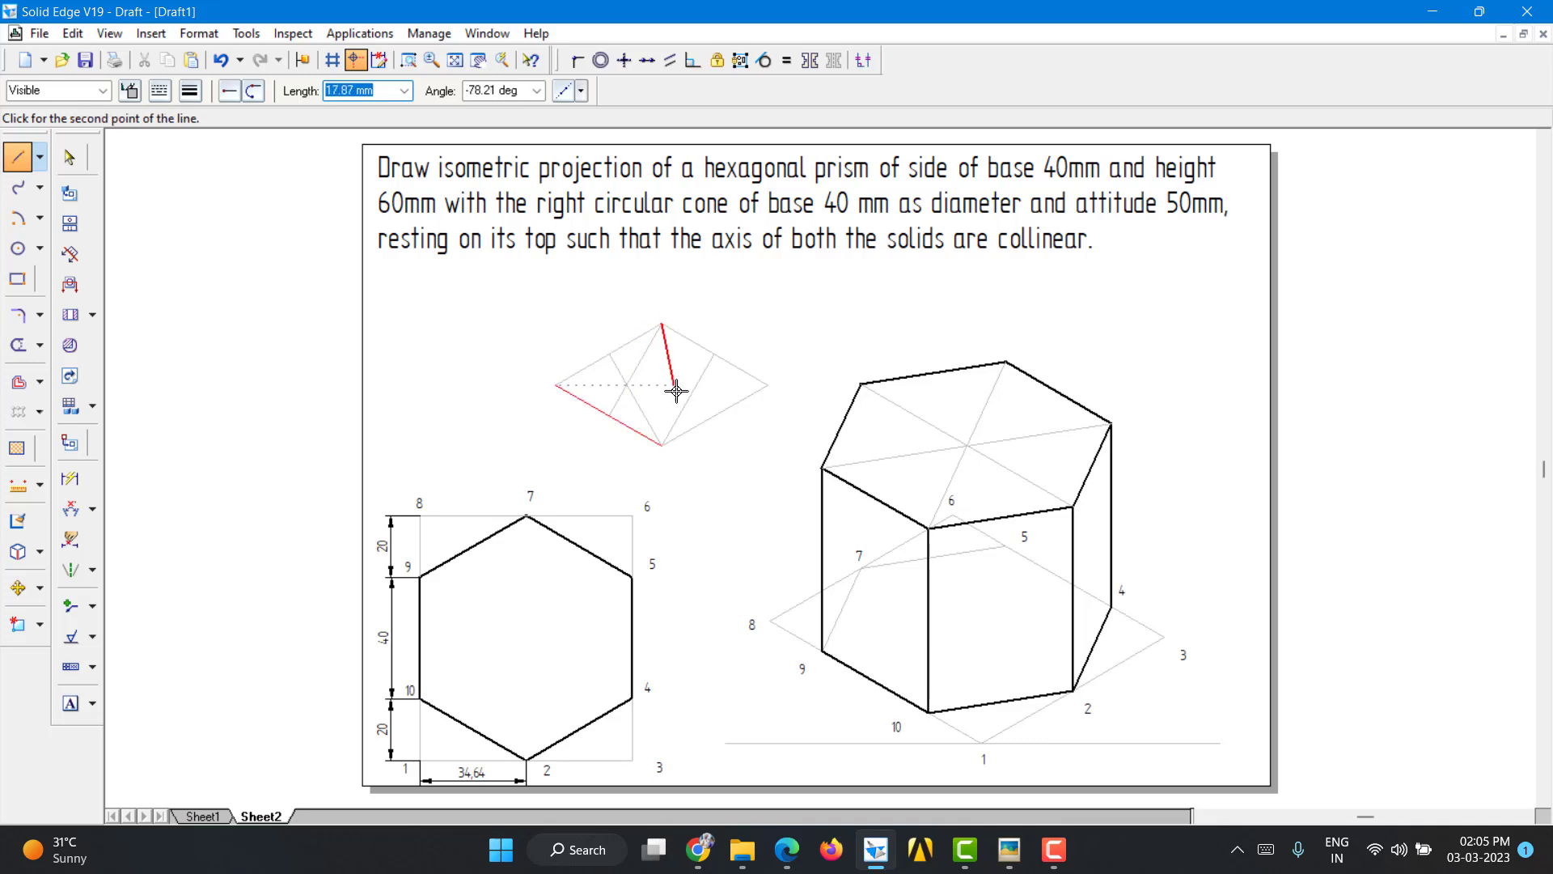
click(710, 416)
key(Escape)
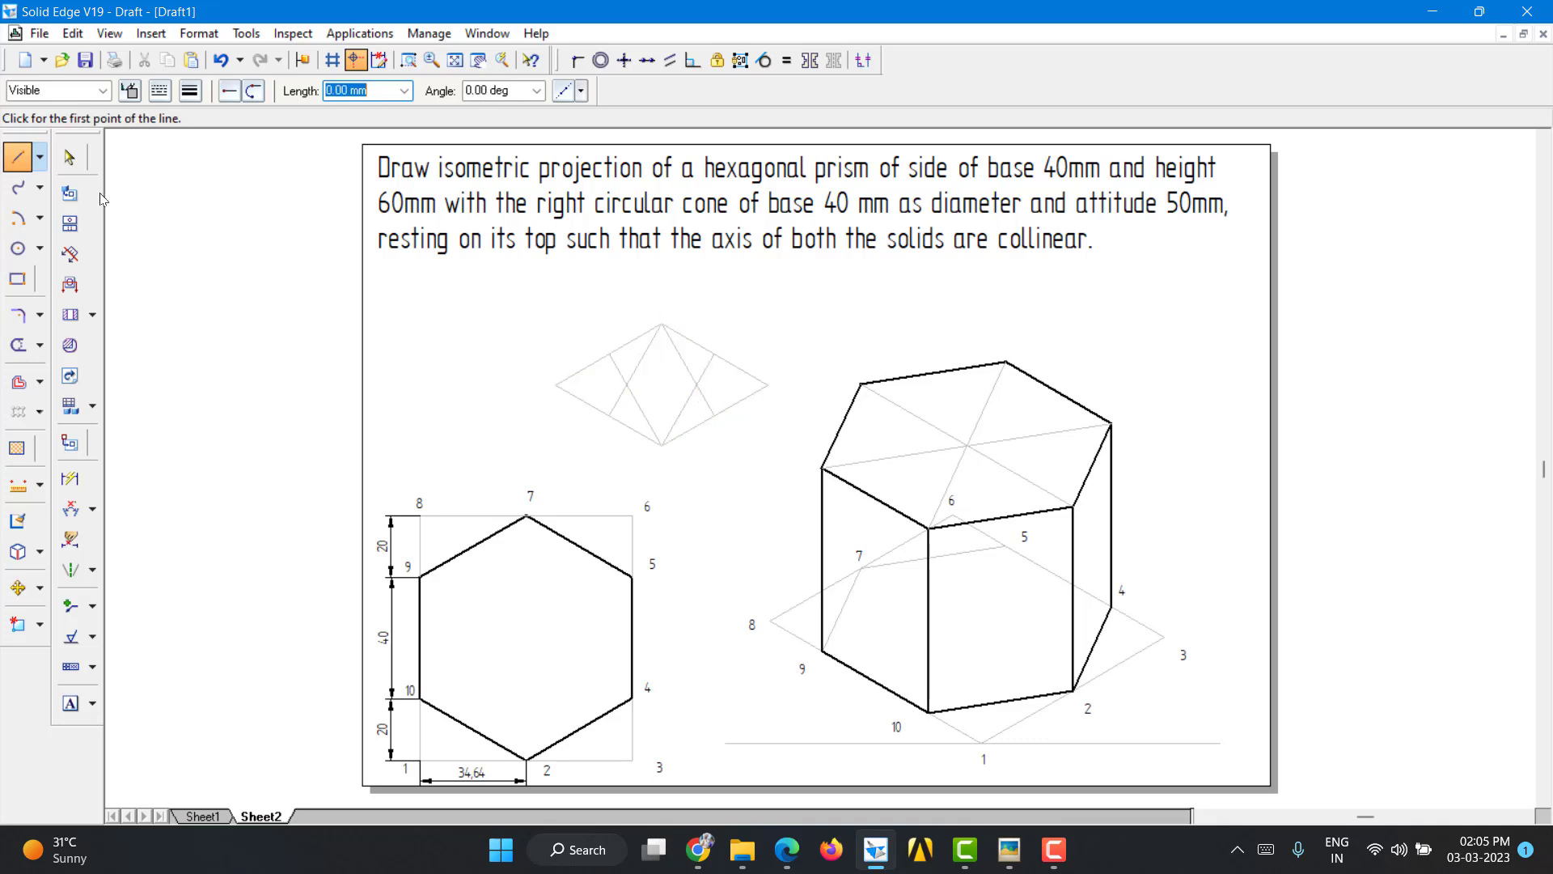
Step: Set the colour to black and draw the ellipse's left center-point arc
click(18, 219)
click(189, 90)
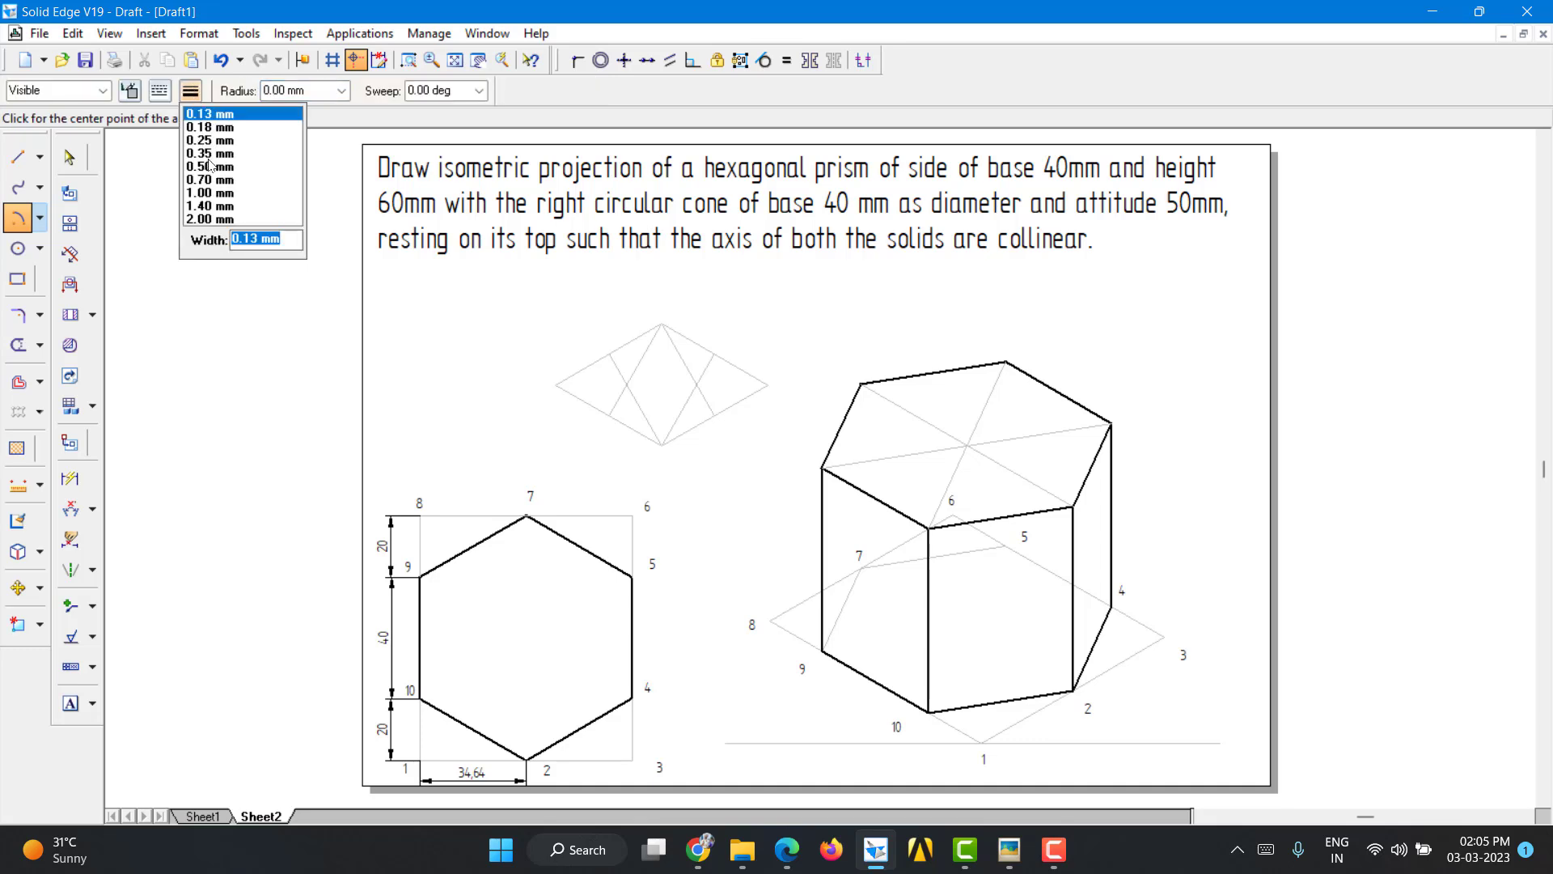
click(132, 91)
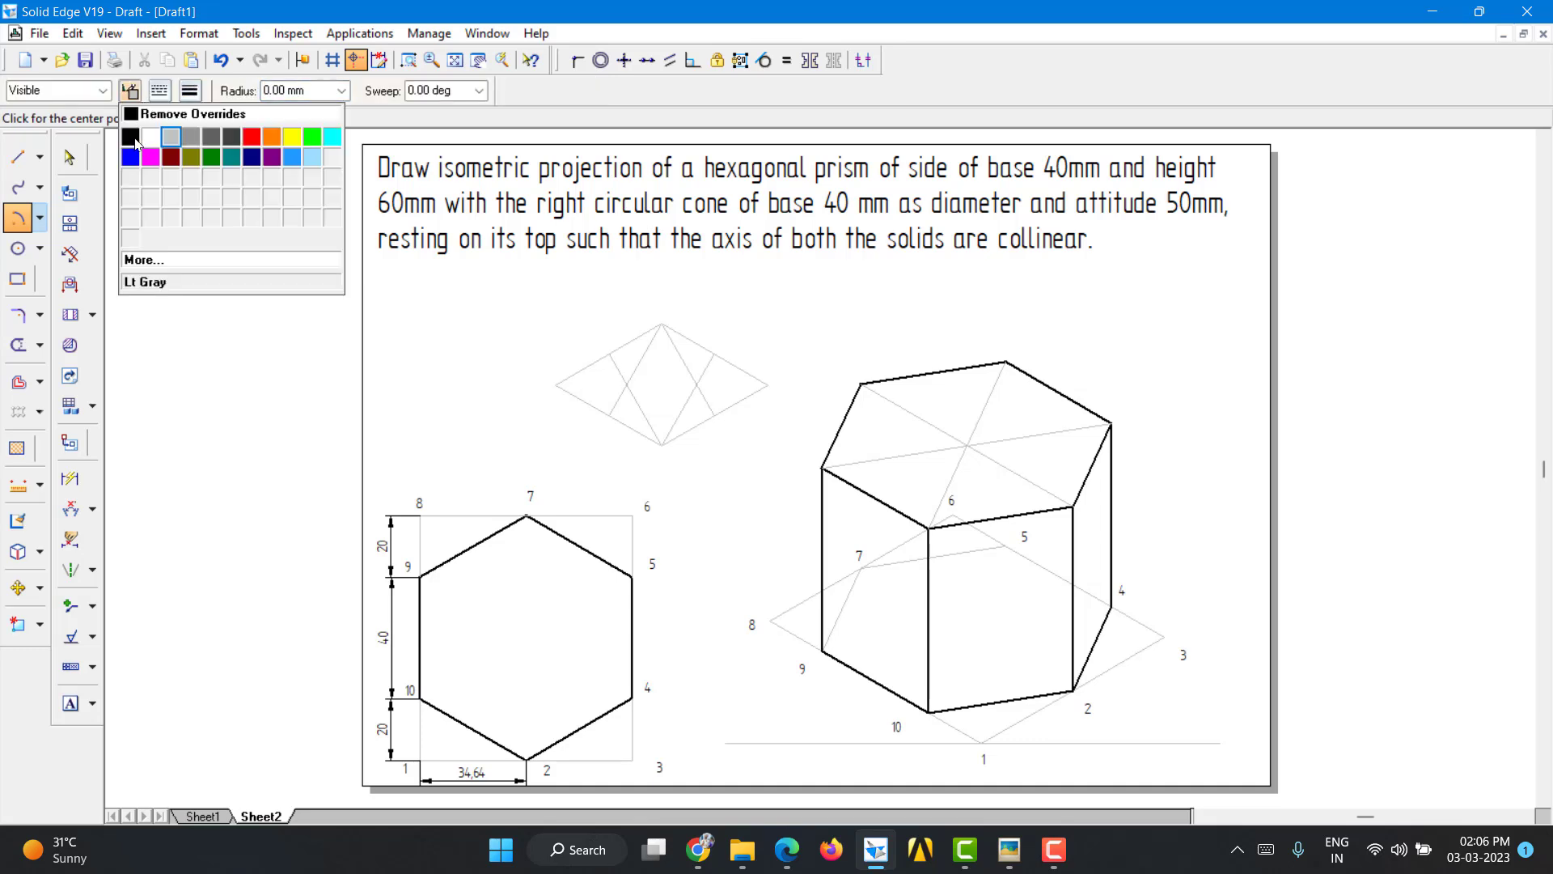
click(134, 141)
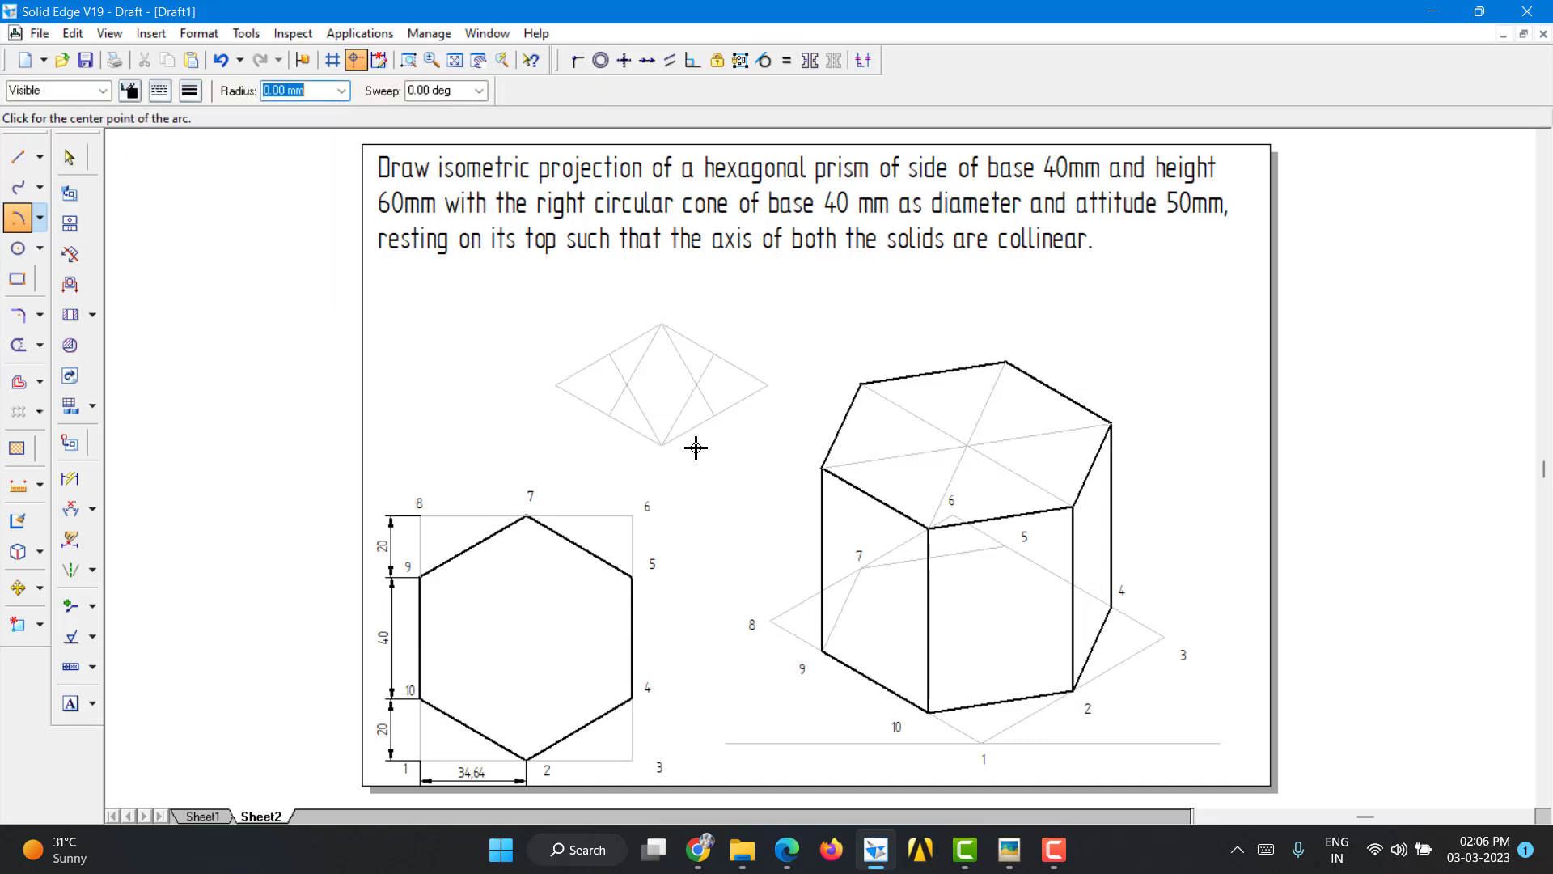
click(627, 389)
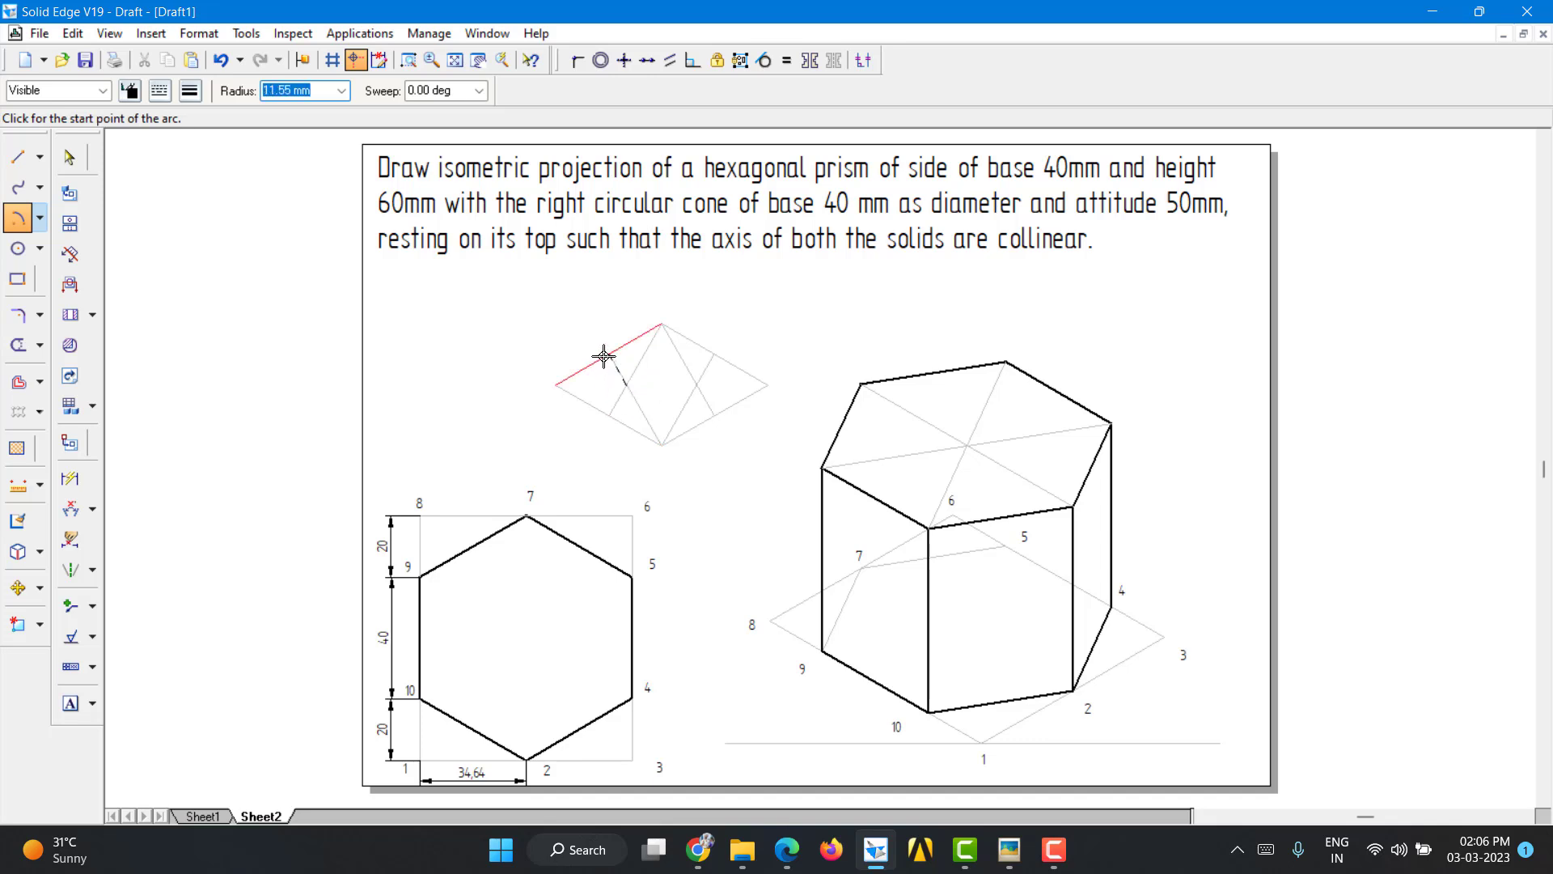
click(607, 354)
click(608, 413)
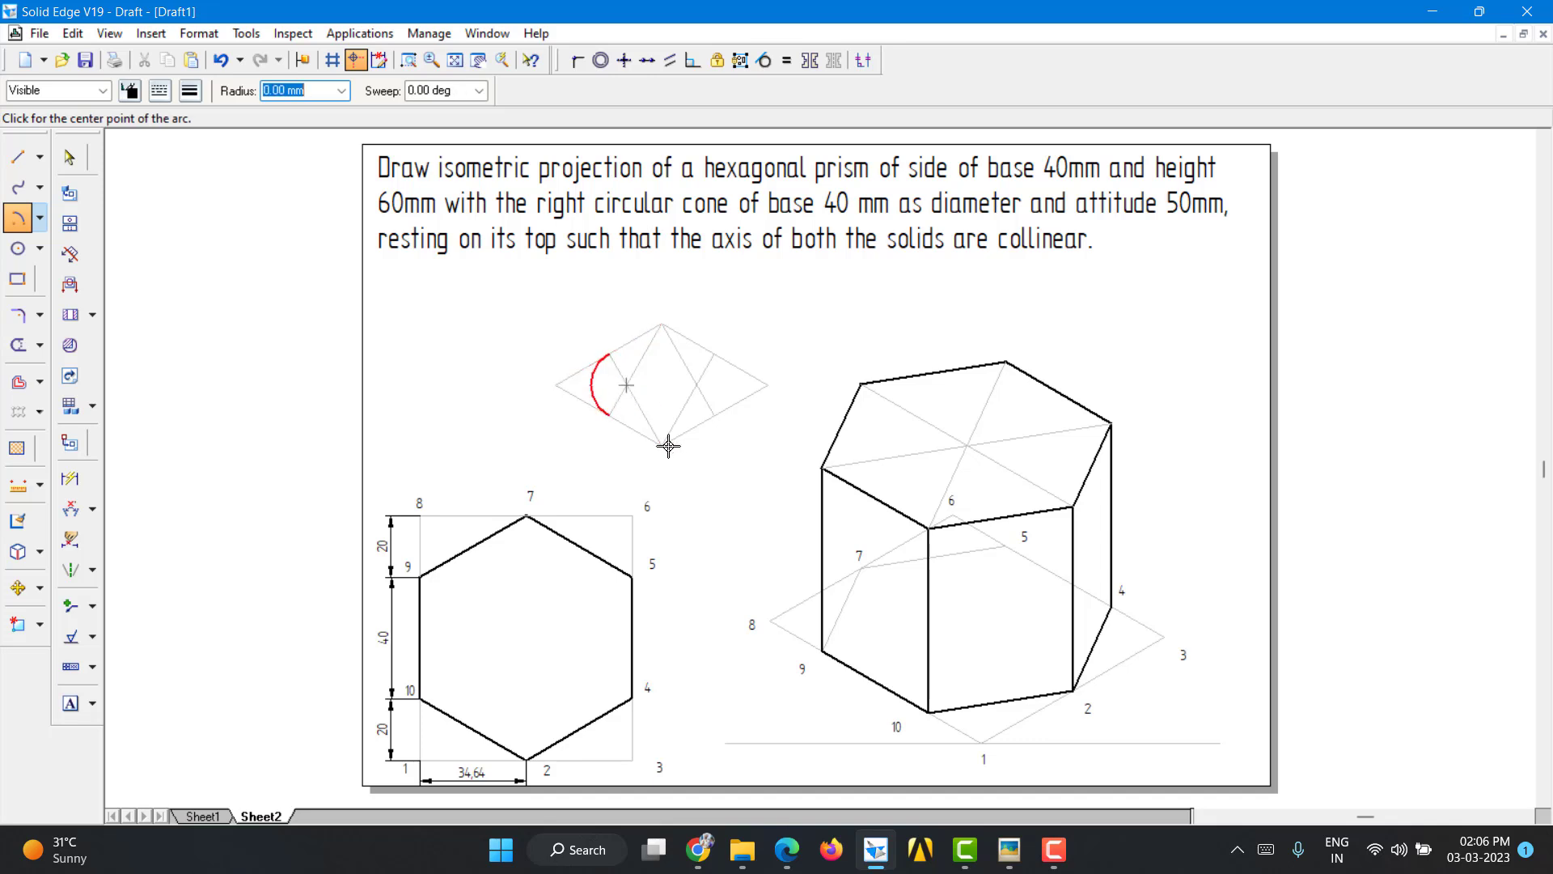
Step: Draw the right arc centred on the right construction-line intersection
click(701, 385)
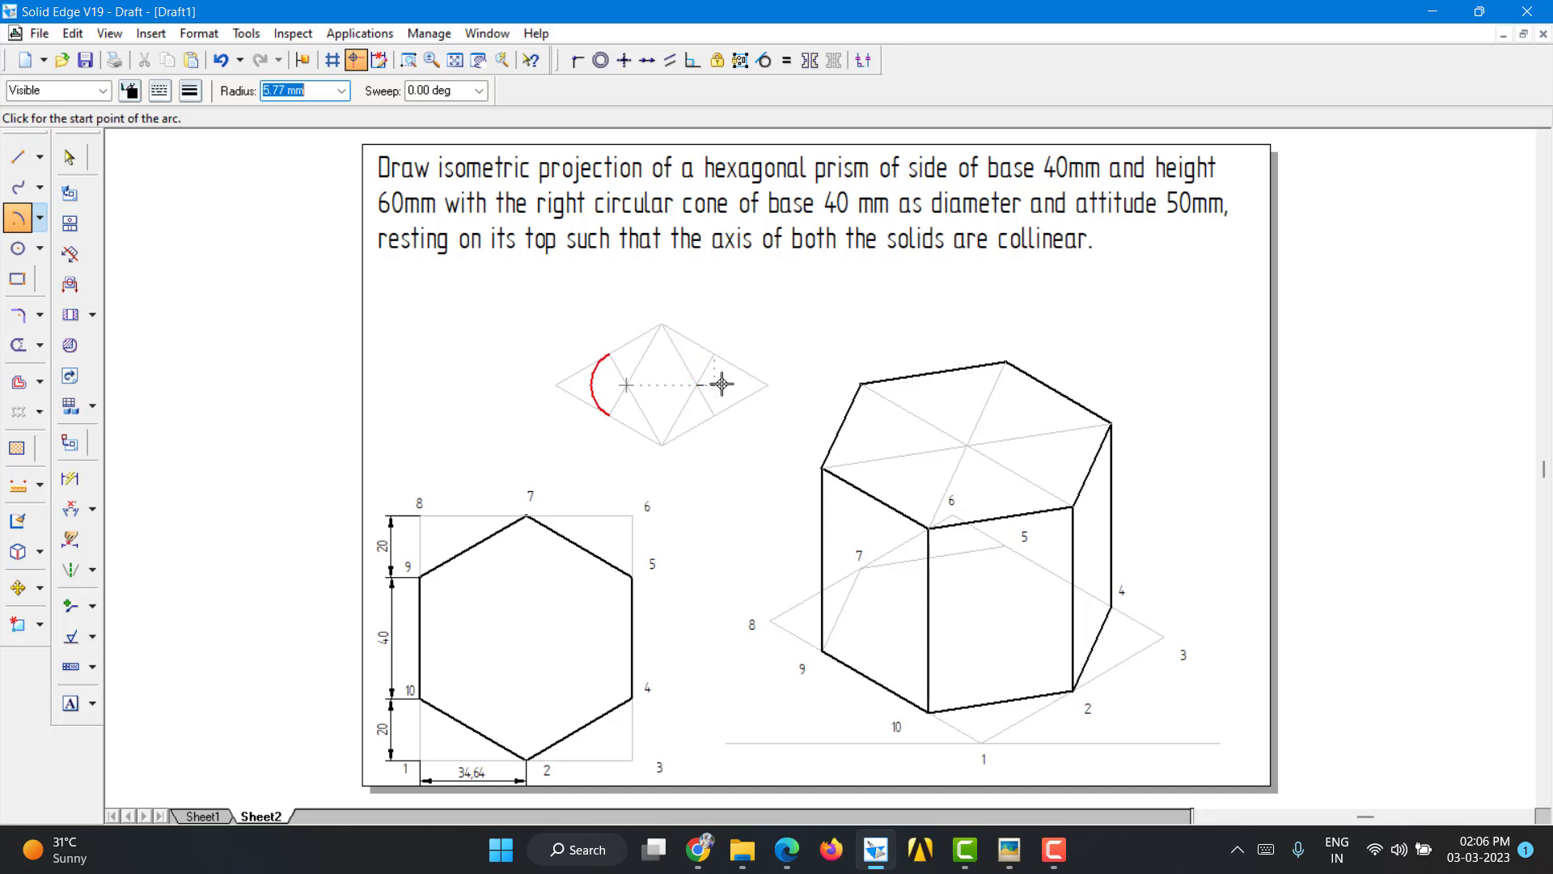
click(714, 358)
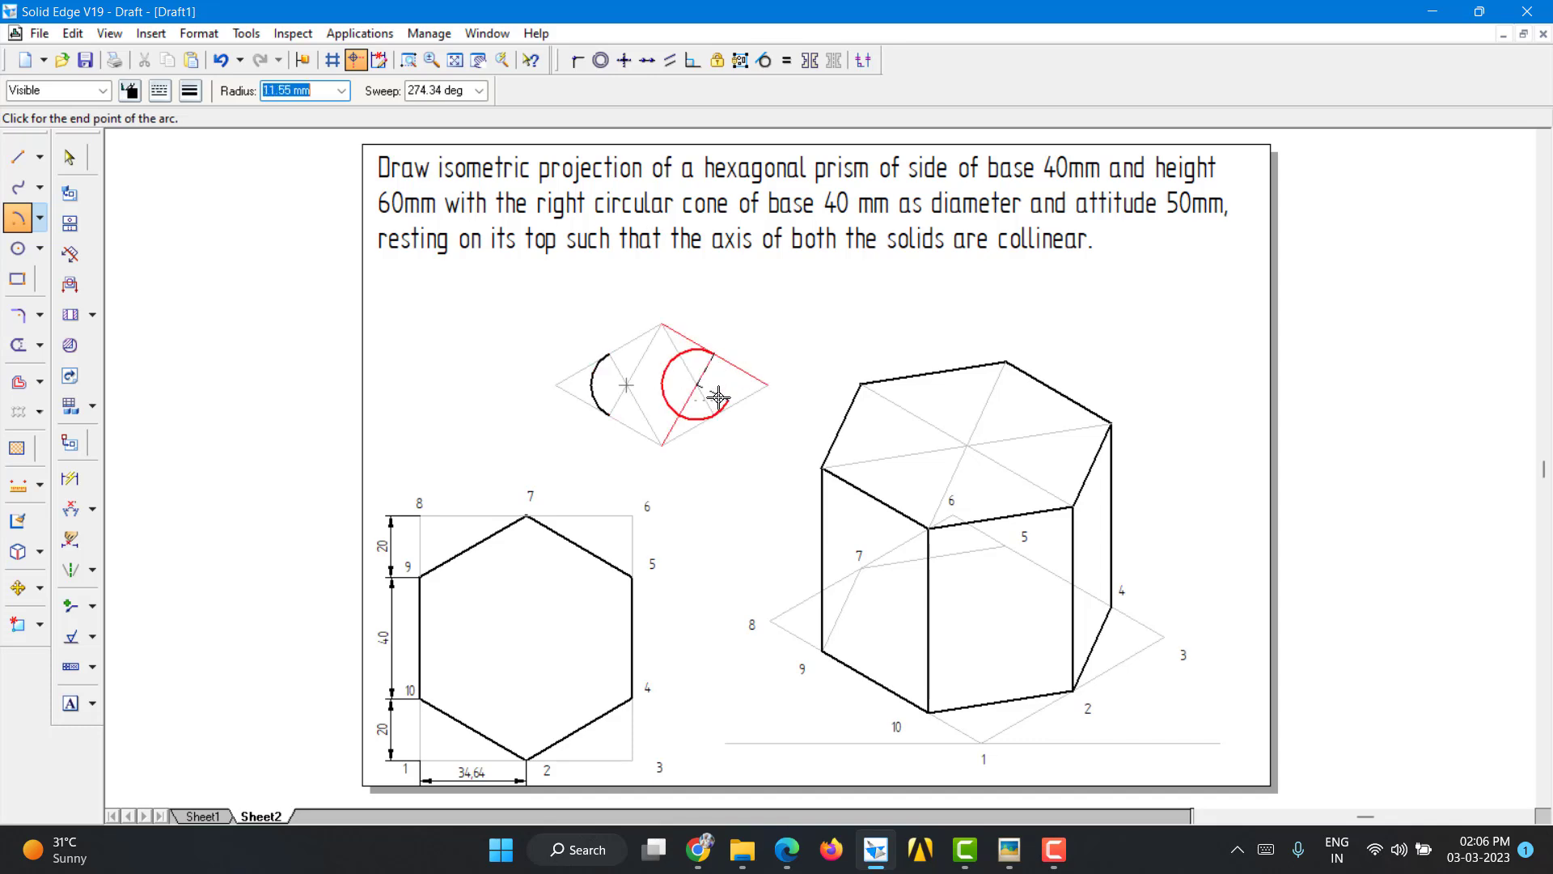
right_click(695, 387)
click(696, 385)
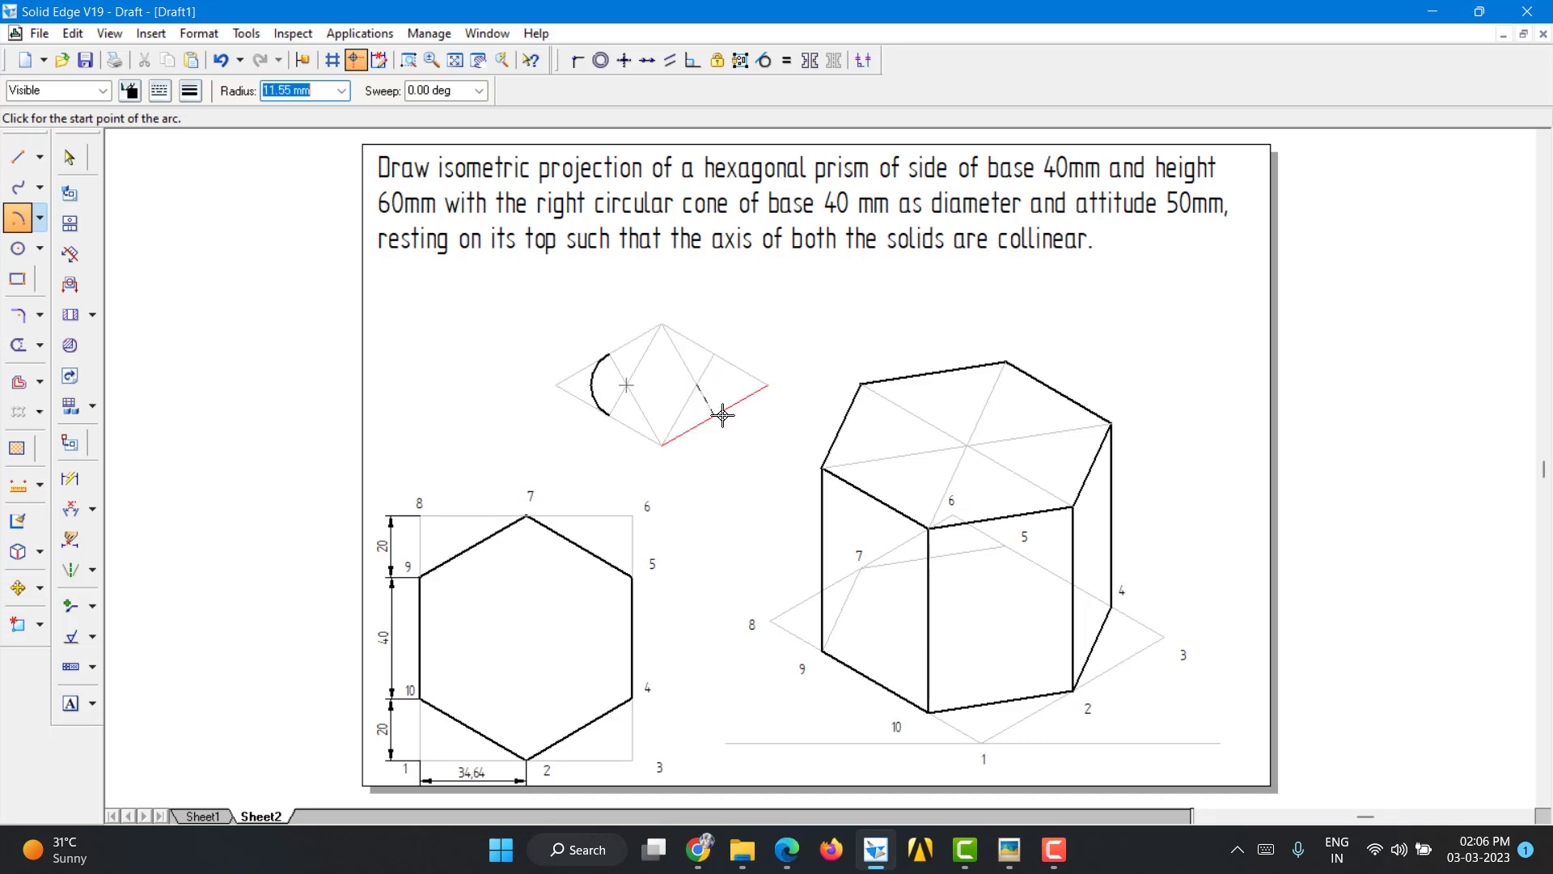
click(723, 415)
right_click(707, 429)
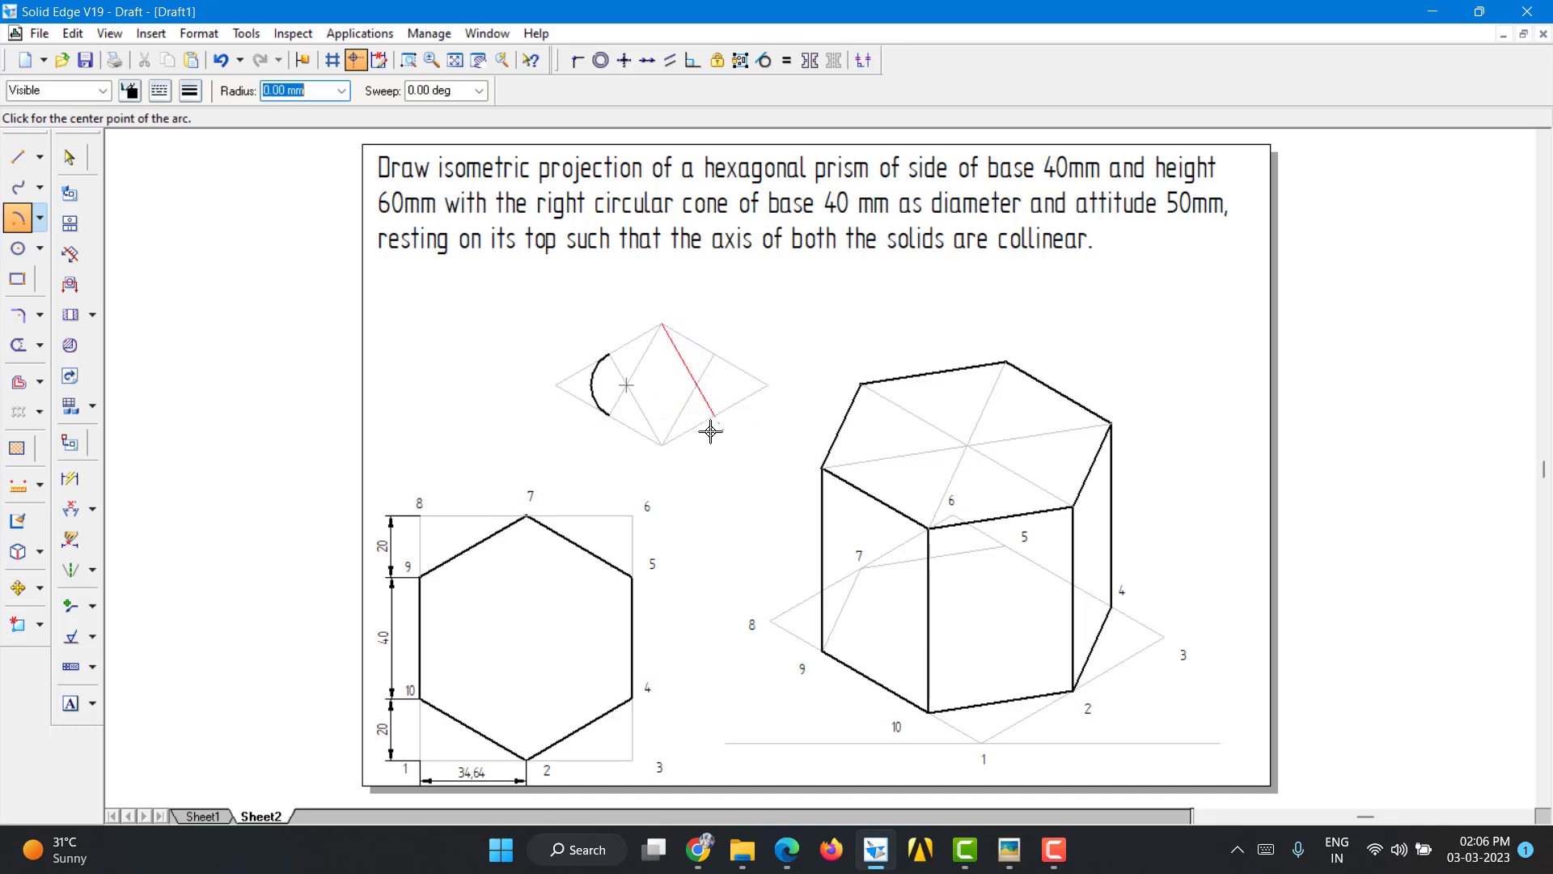
click(697, 387)
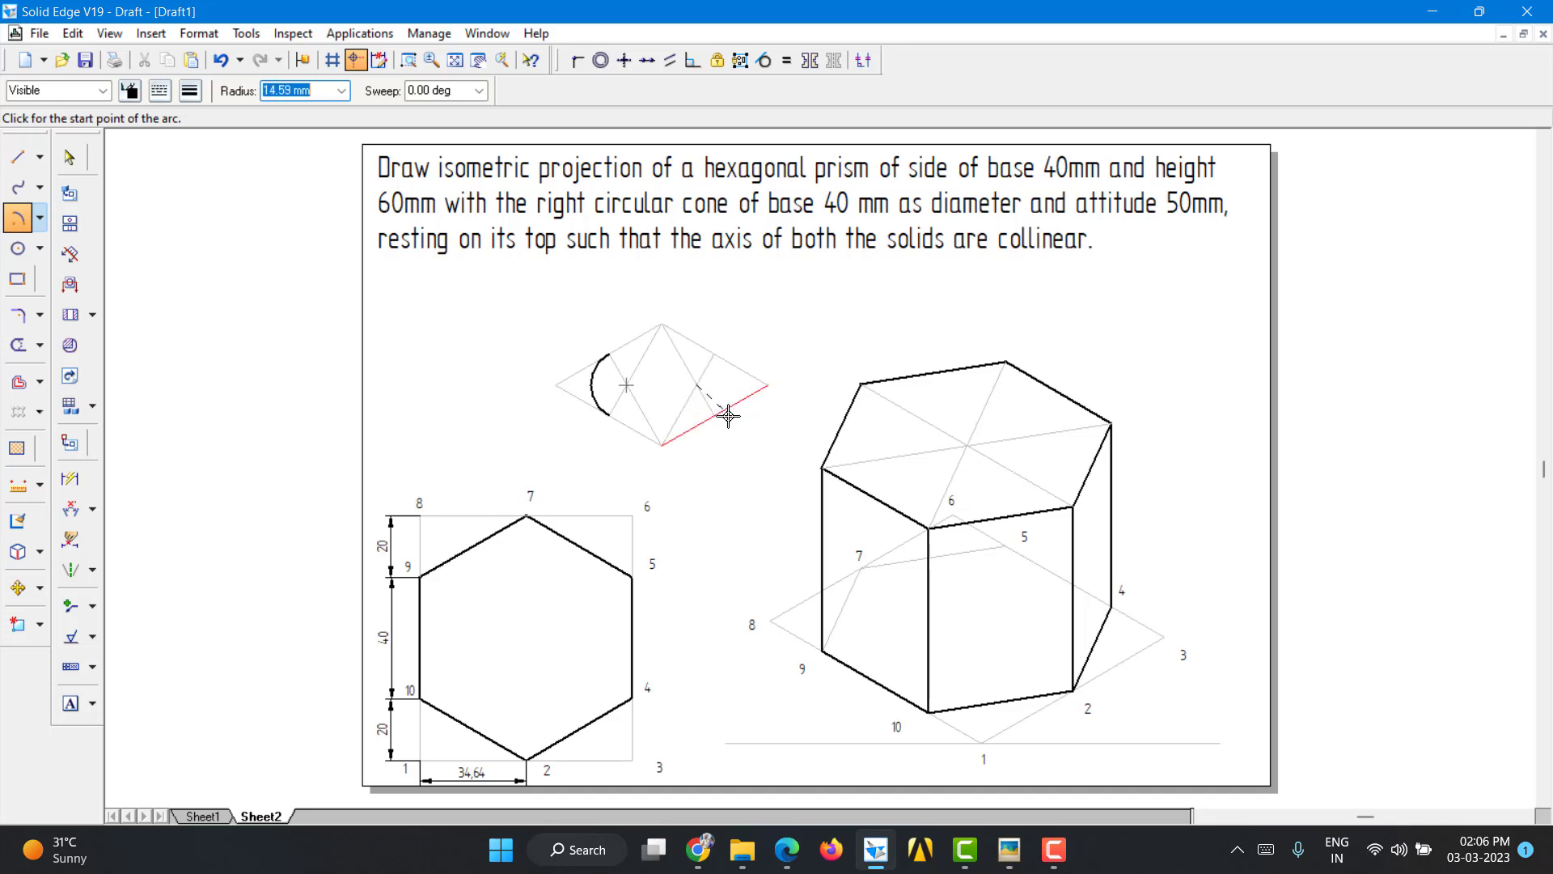
click(717, 353)
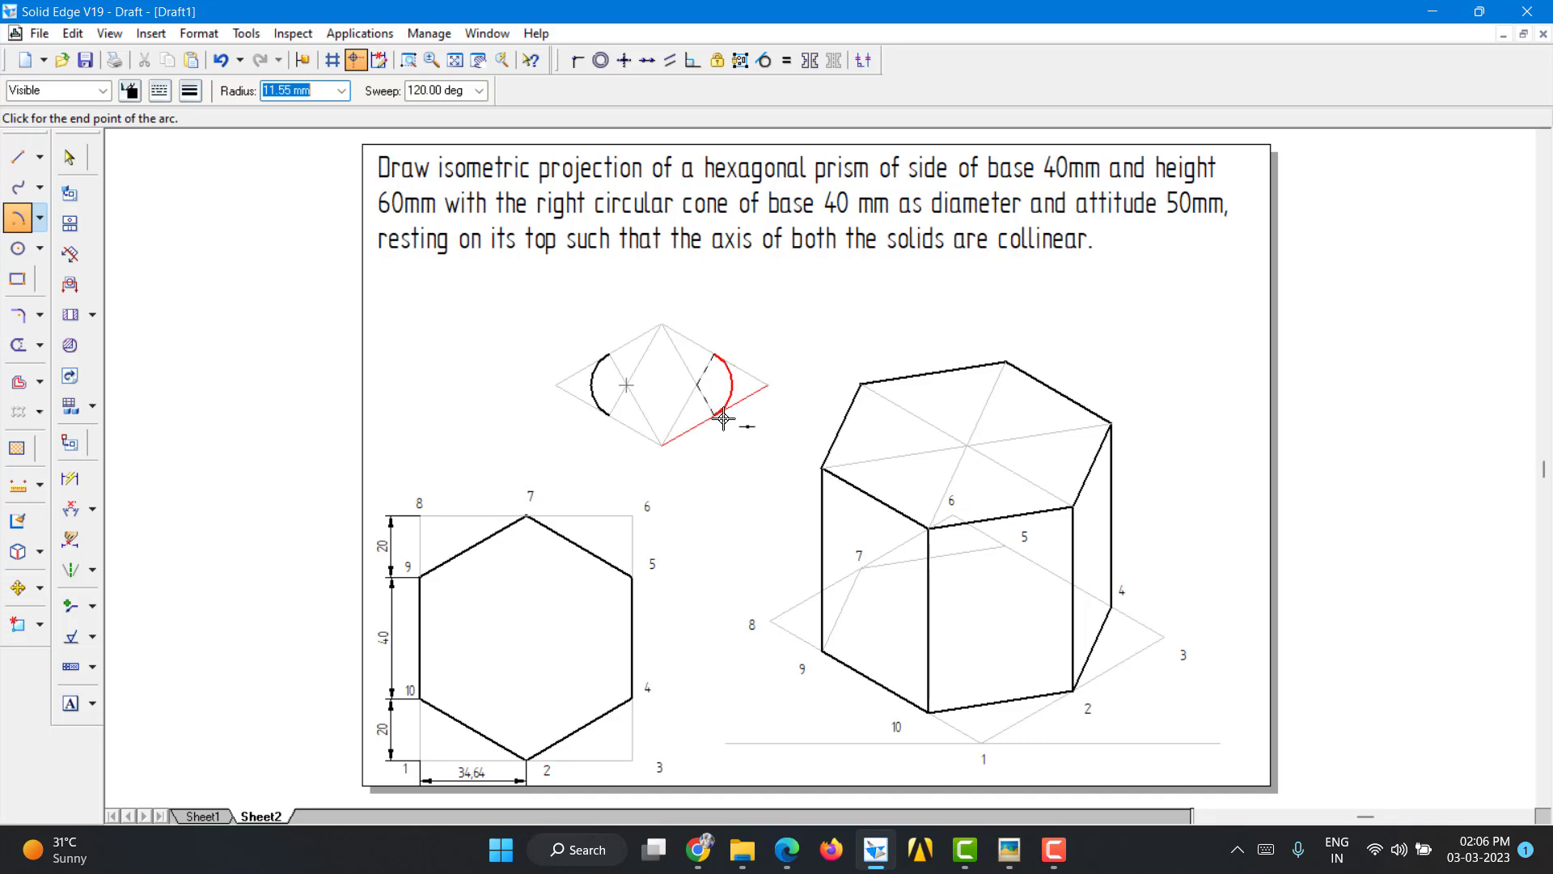
click(723, 417)
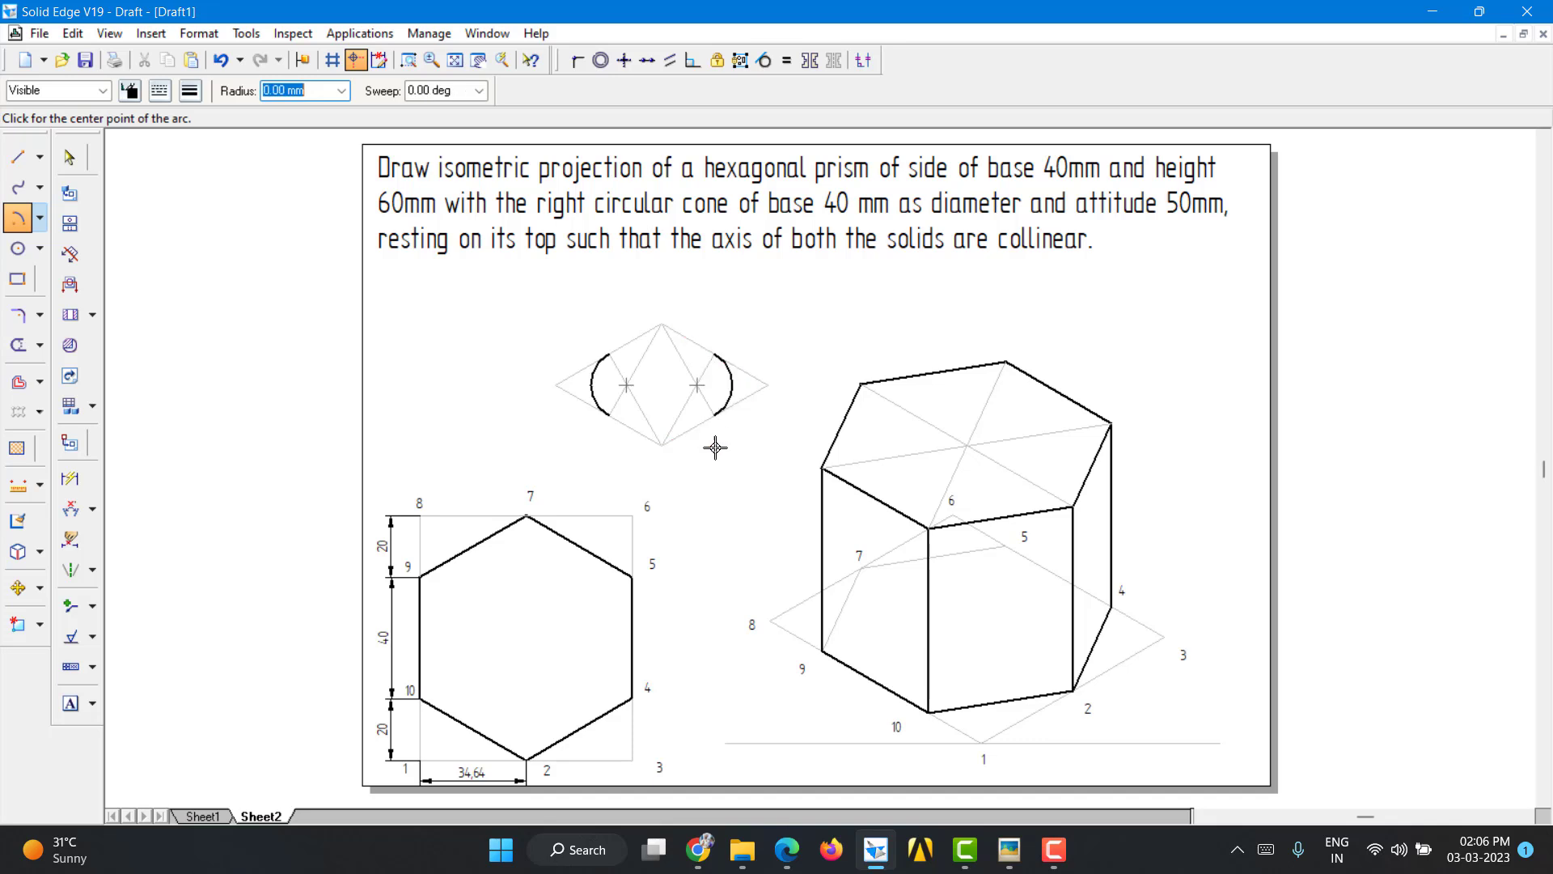
Step: Draw the lower and upper arcs centred on the rhombus's top and bottom vertices
click(665, 445)
click(715, 354)
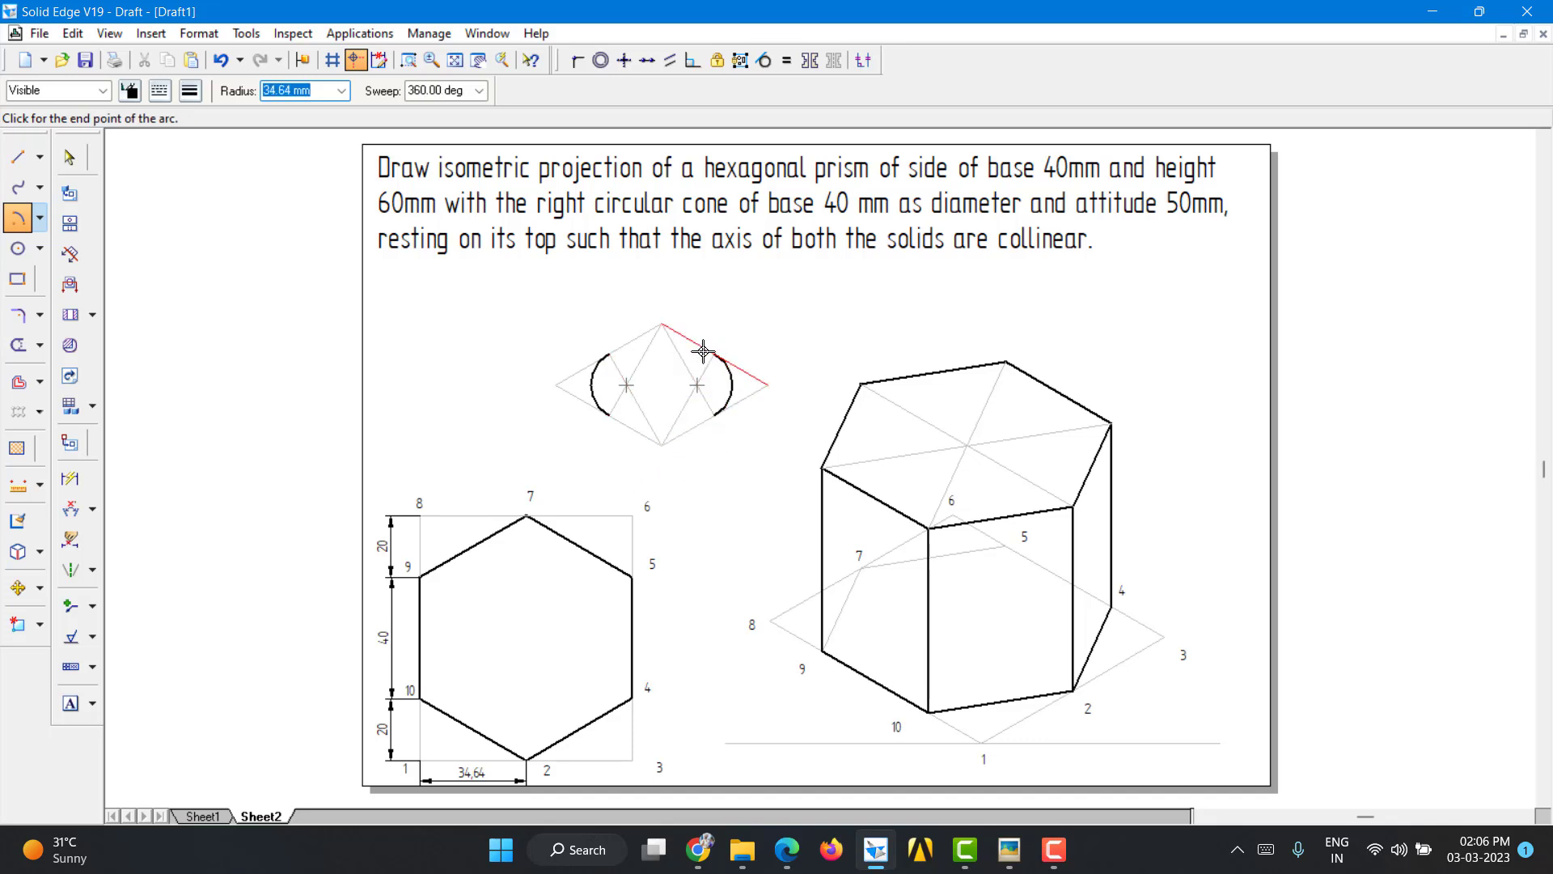
click(646, 345)
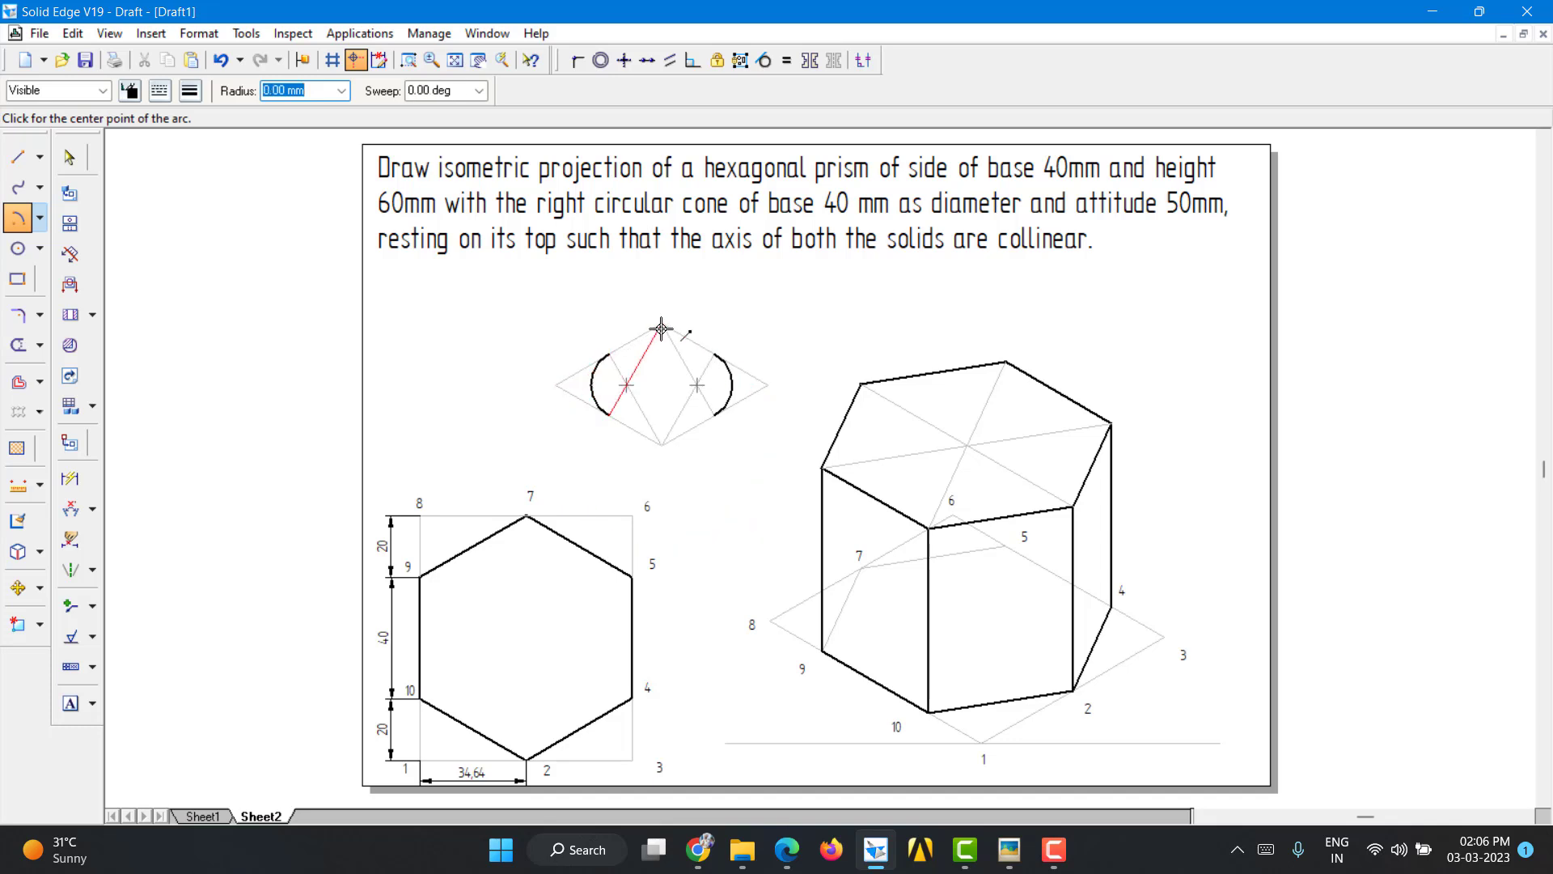
click(662, 324)
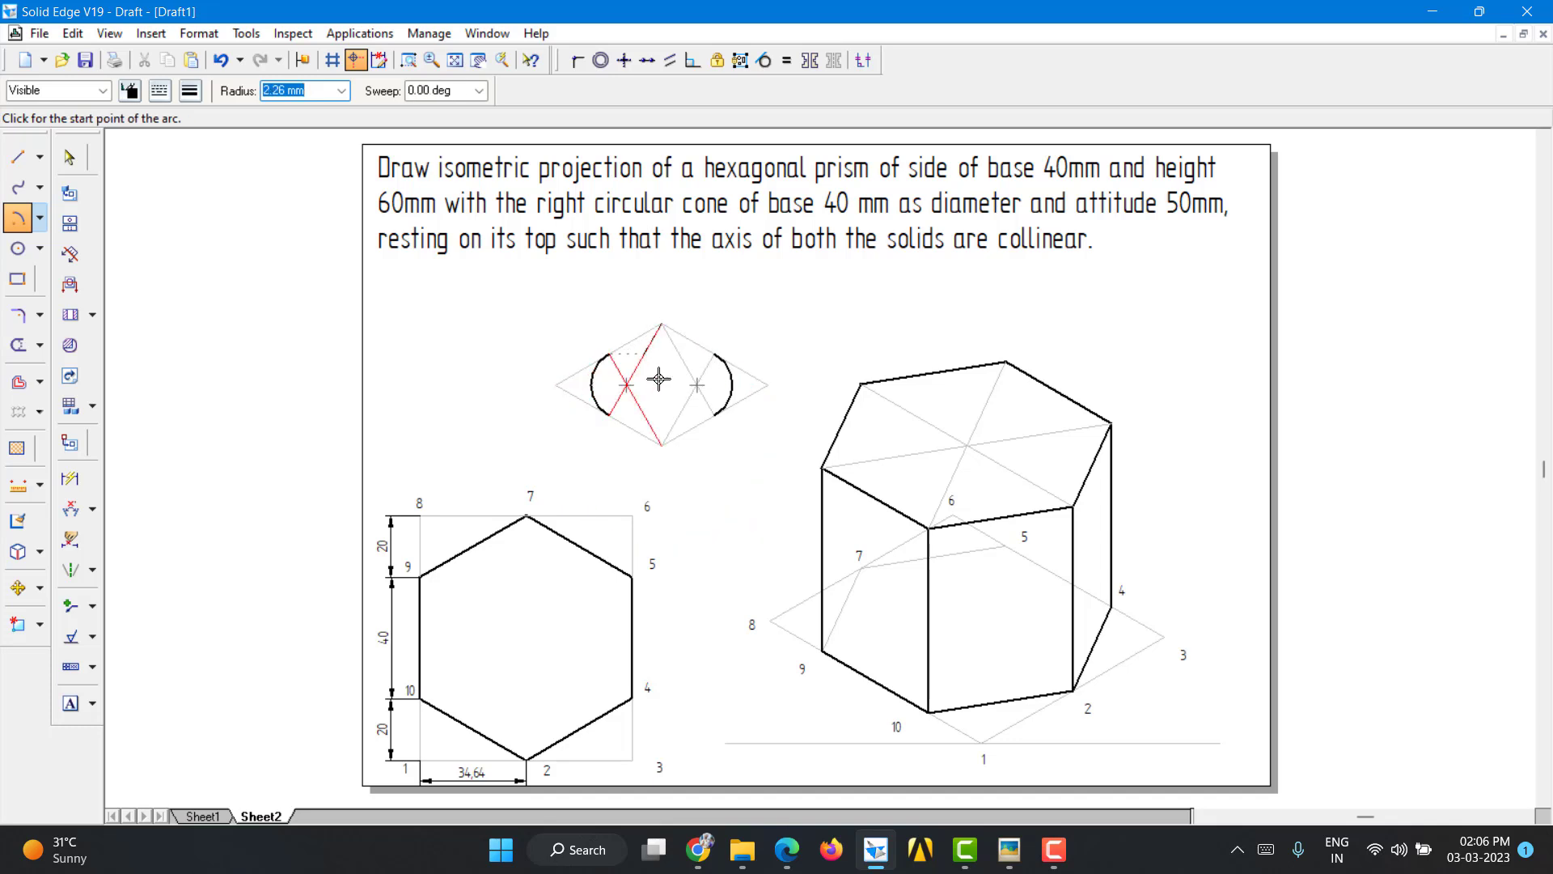
click(712, 416)
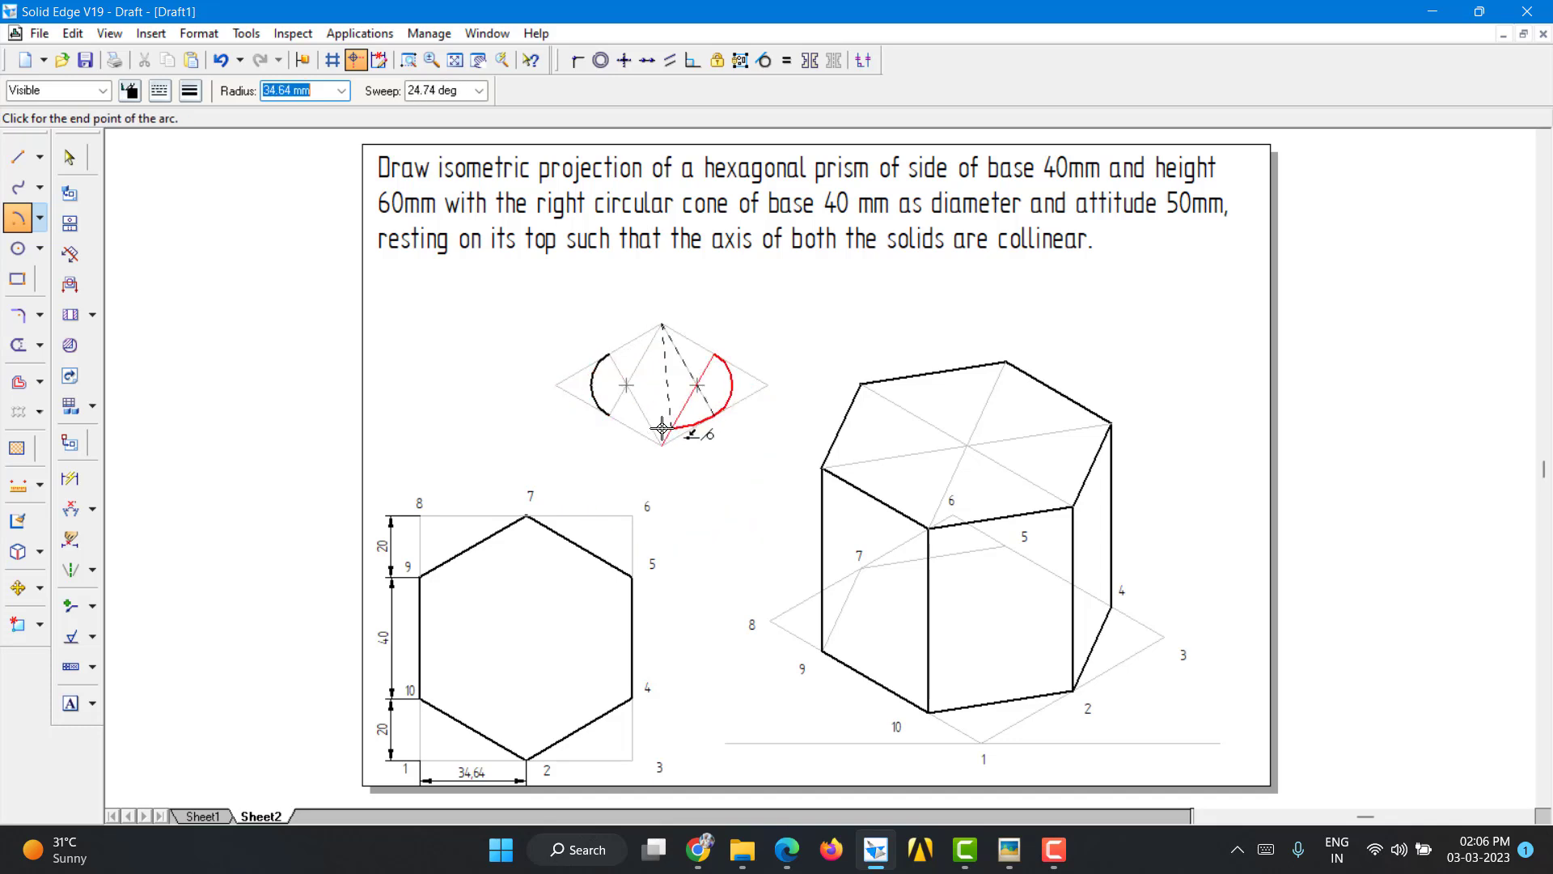
click(609, 417)
click(668, 445)
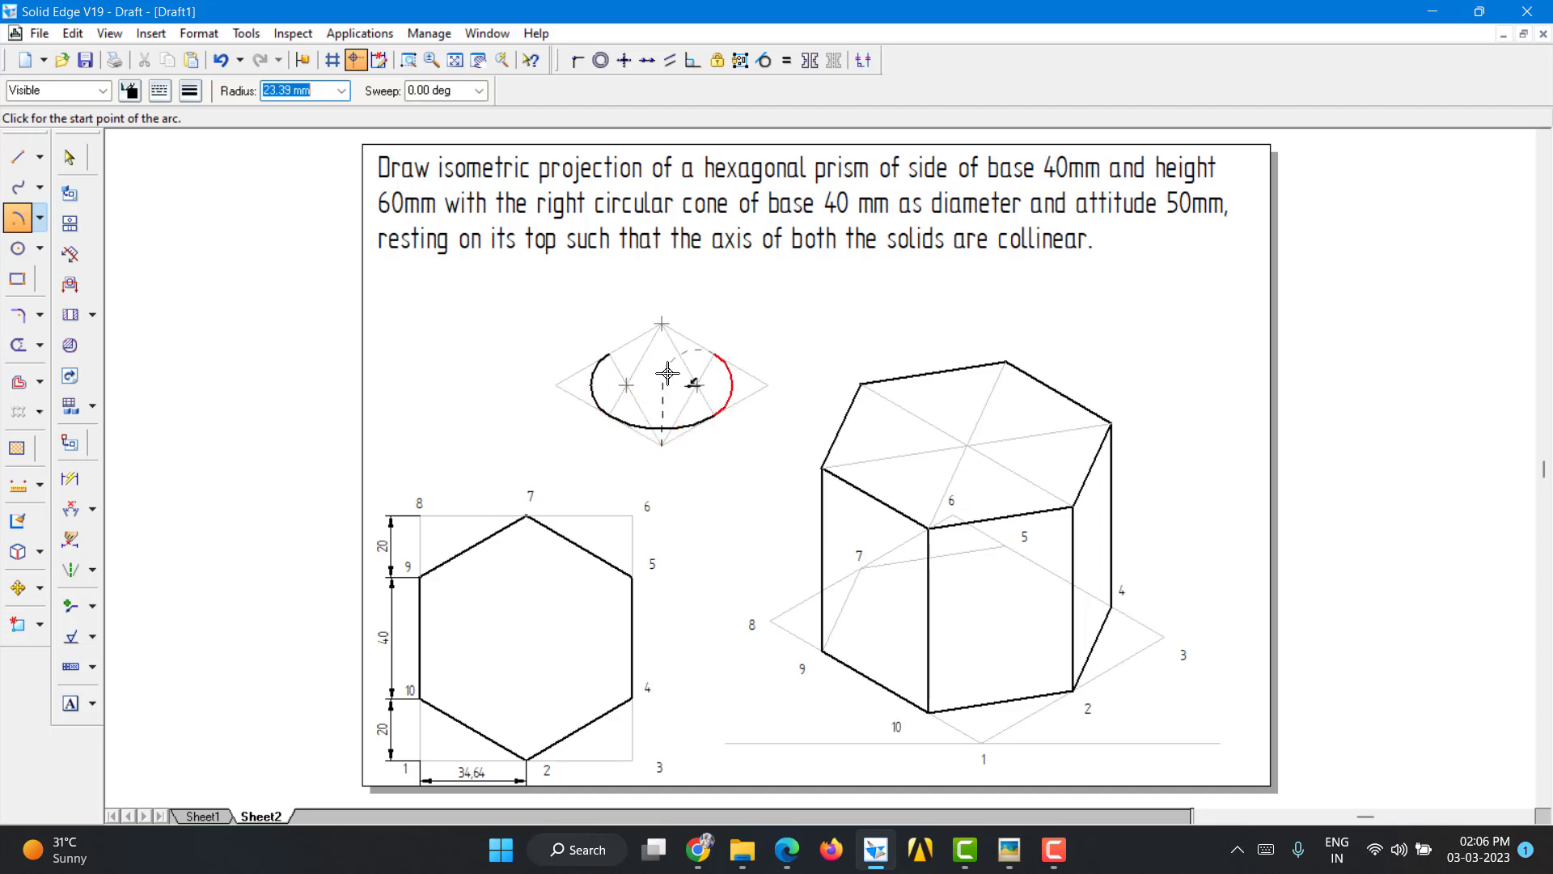
click(606, 351)
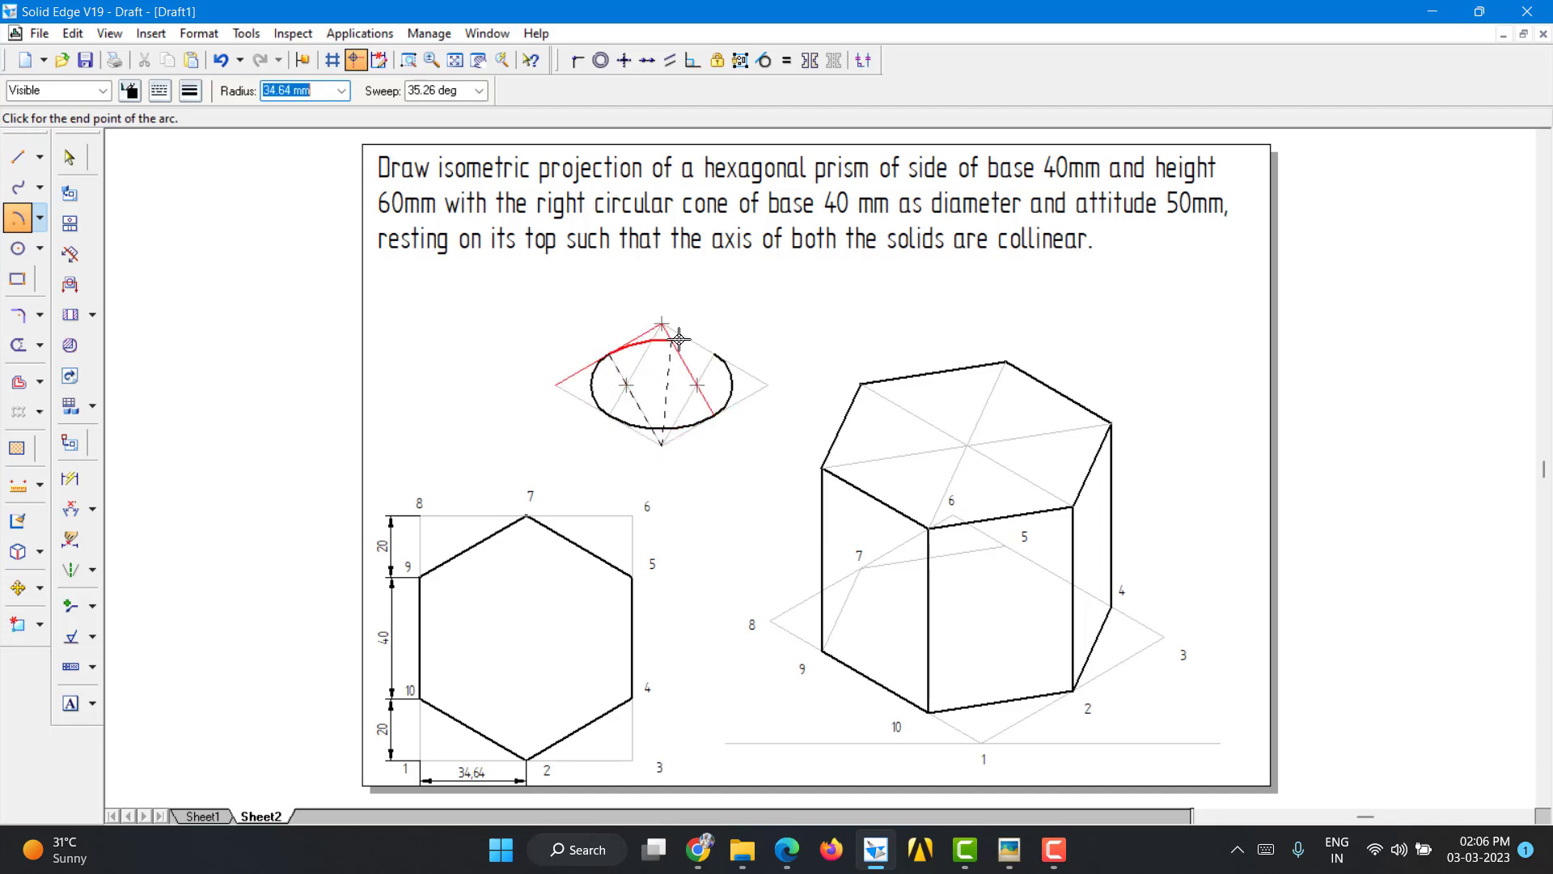
click(718, 350)
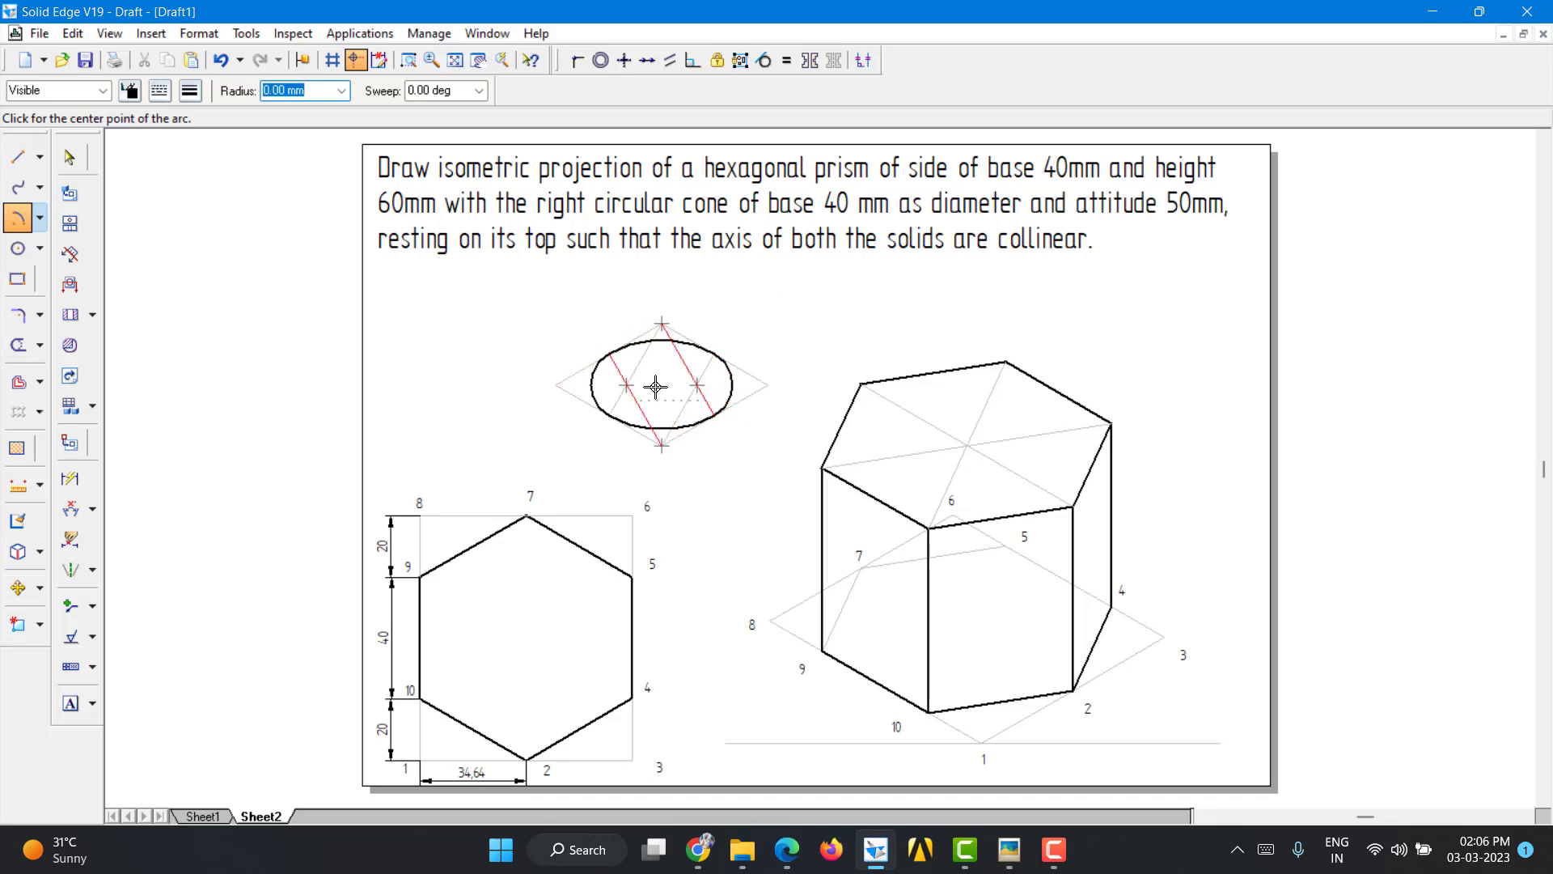
click(17, 156)
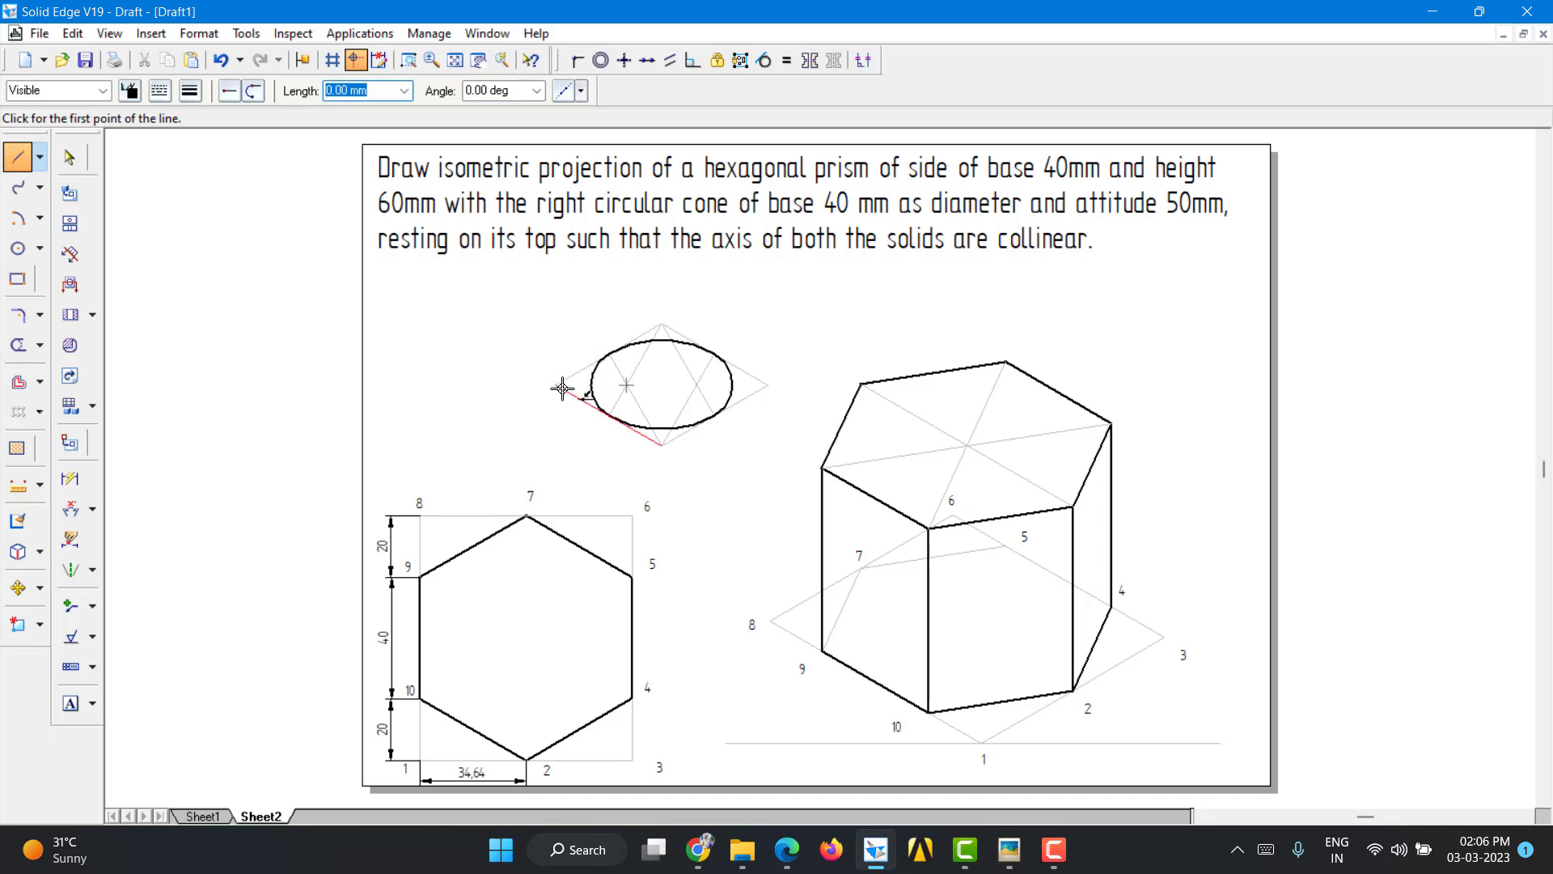
Step: Draw a horizontal line across the ellipse between the rhombus's side vertices and set its colour and width
click(556, 383)
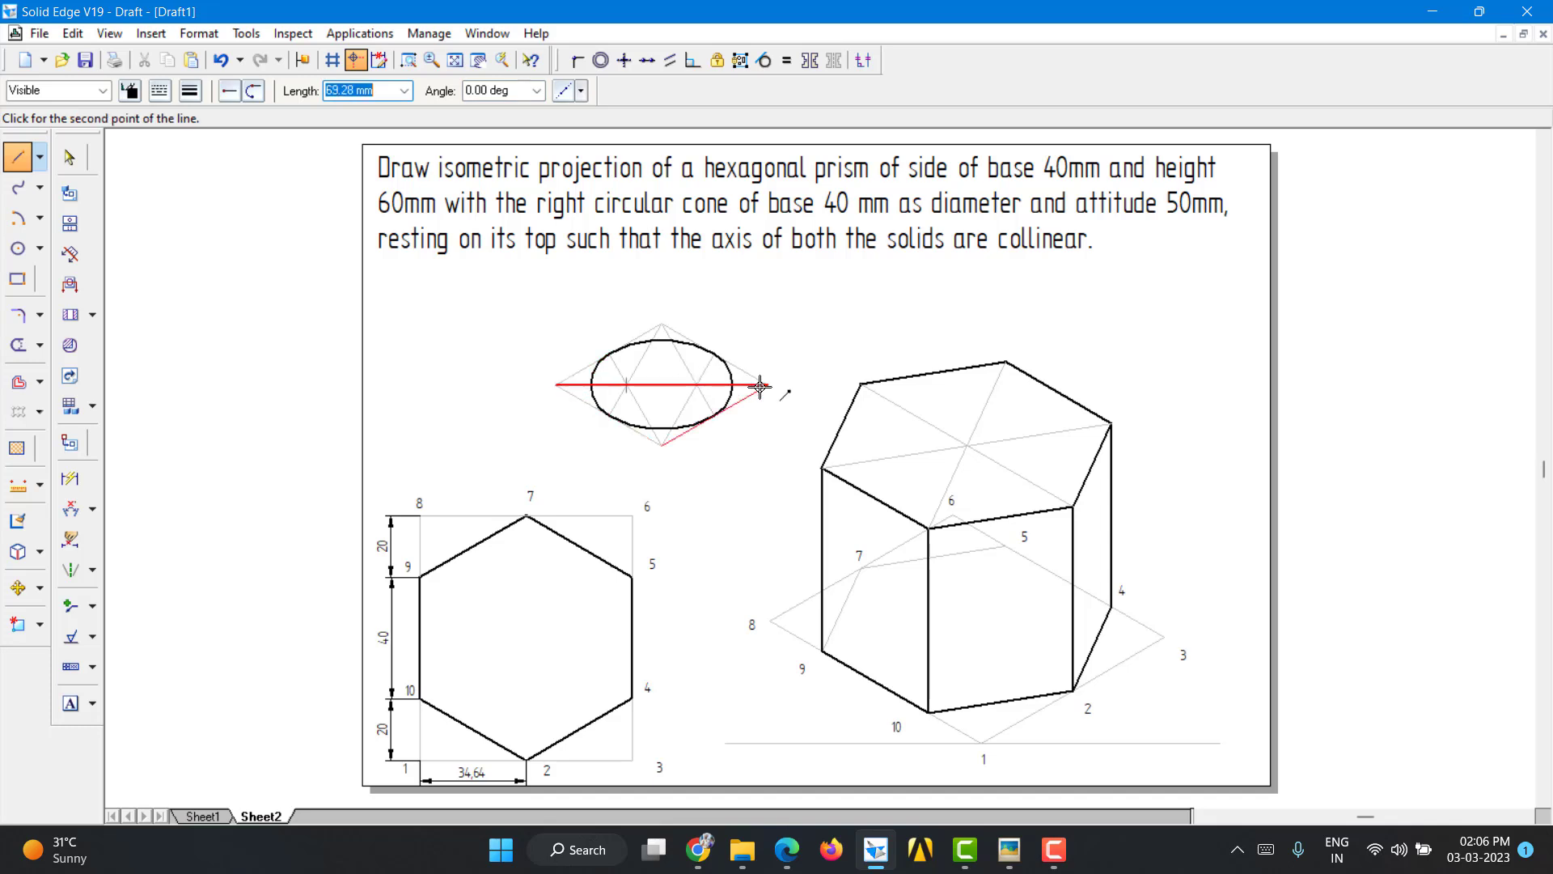
click(764, 386)
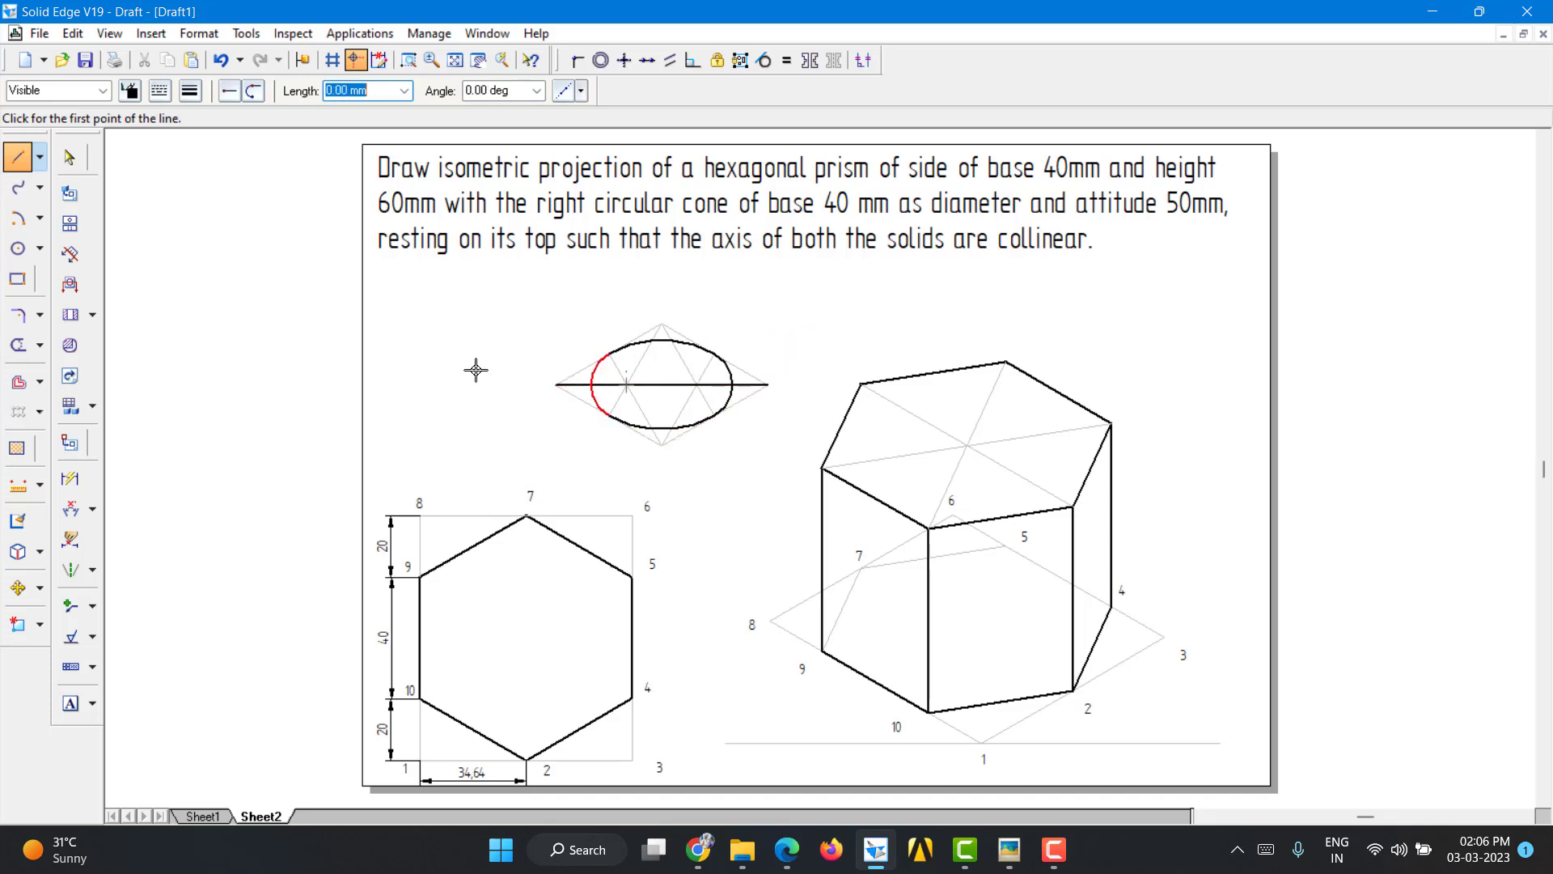
key(Escape)
click(652, 385)
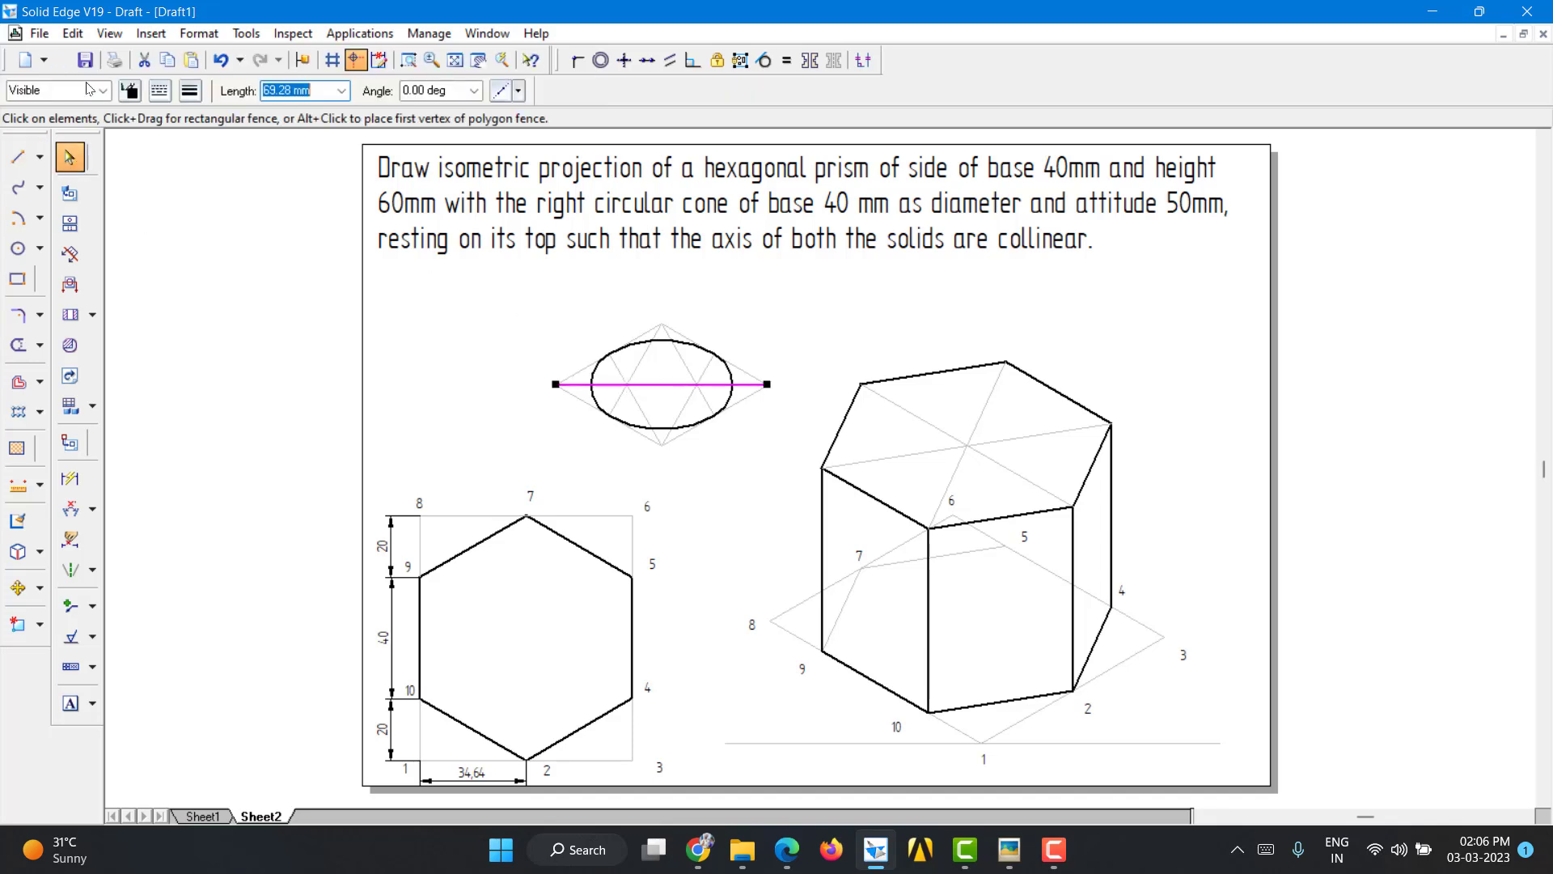
click(129, 89)
click(164, 152)
click(189, 90)
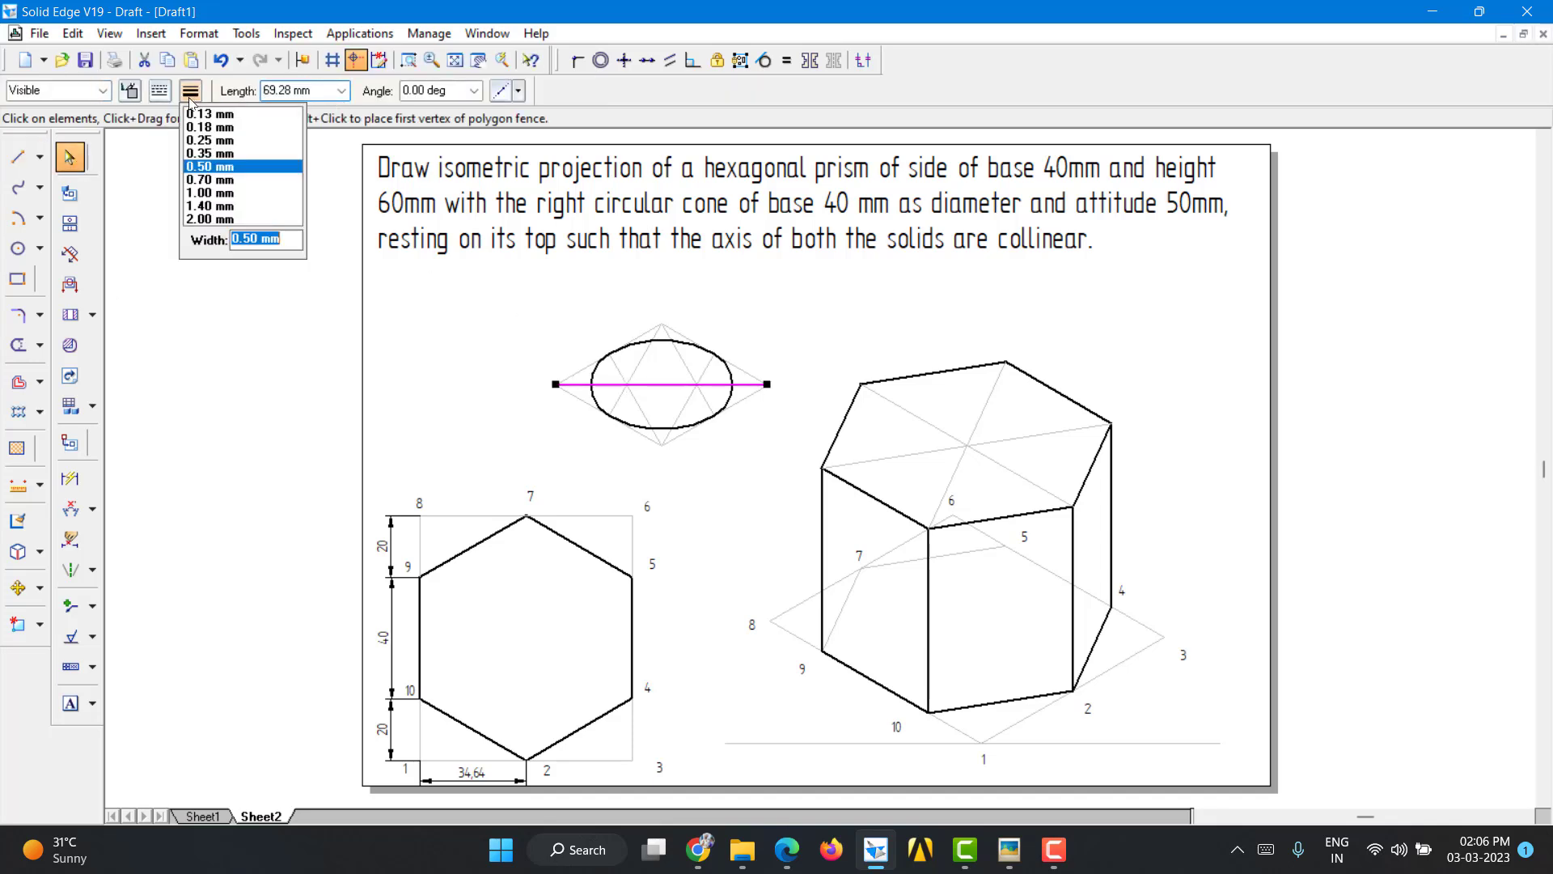
click(200, 199)
Step: Draw a 50 mm line at 90° upward from the ellipse centre as the cone axis
key(l)
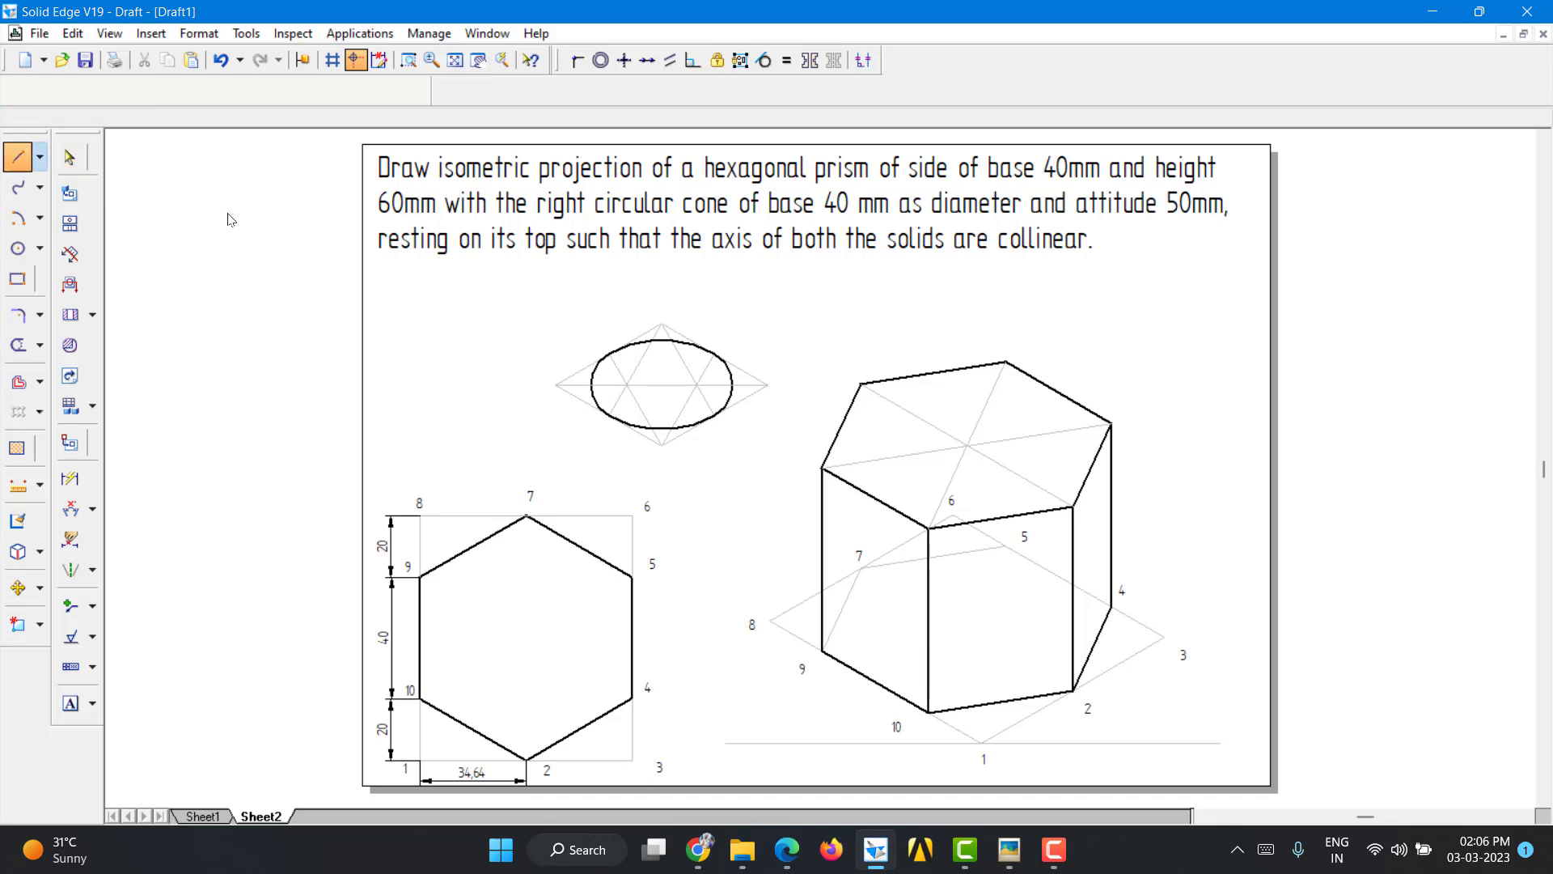
click(662, 386)
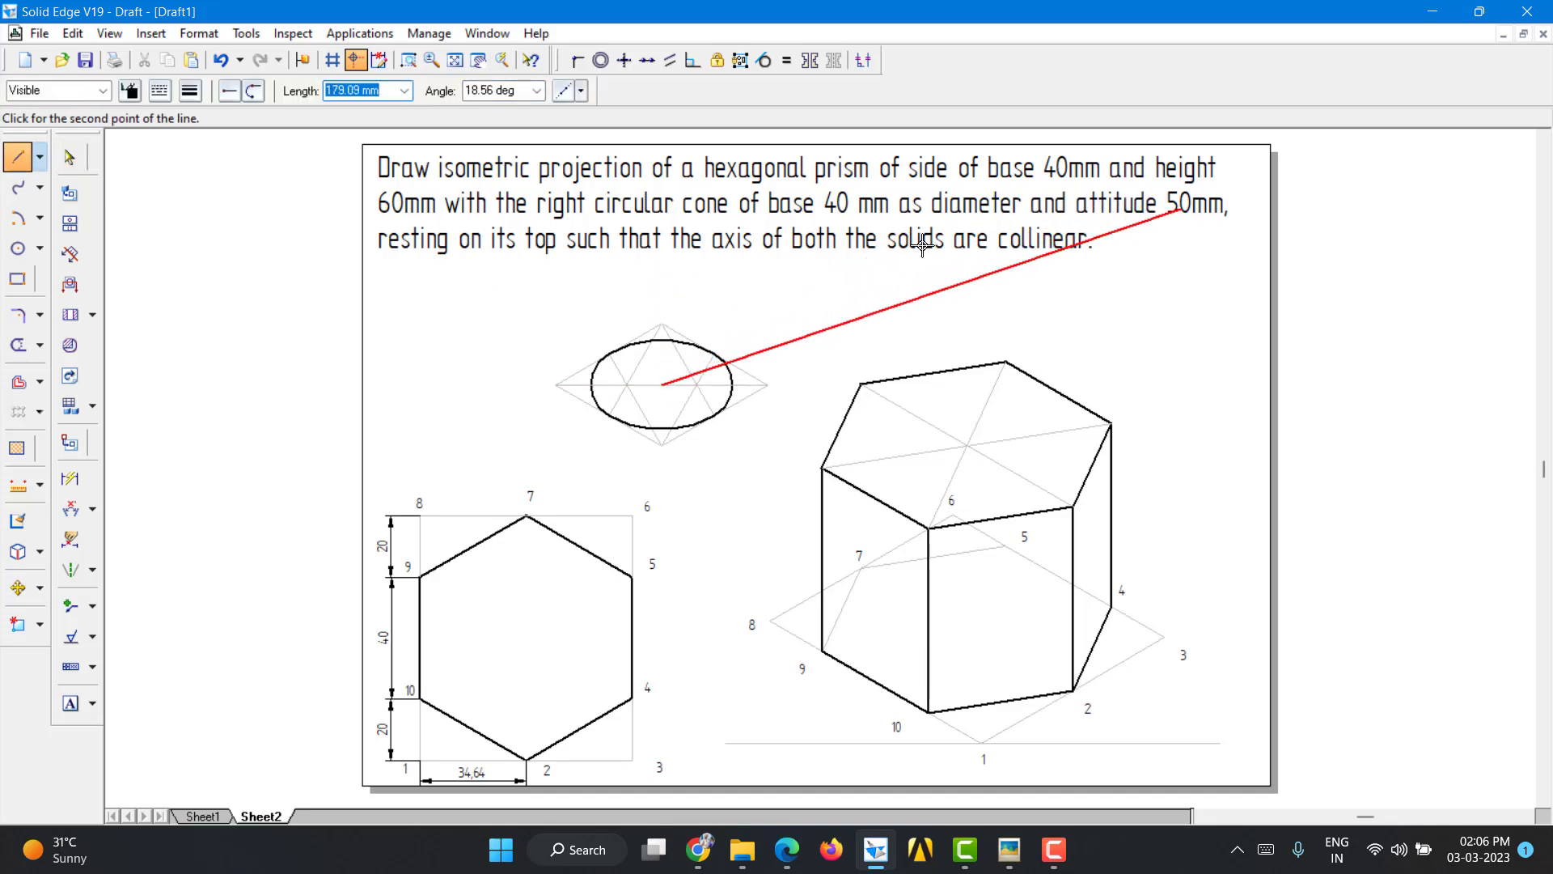
text(50)
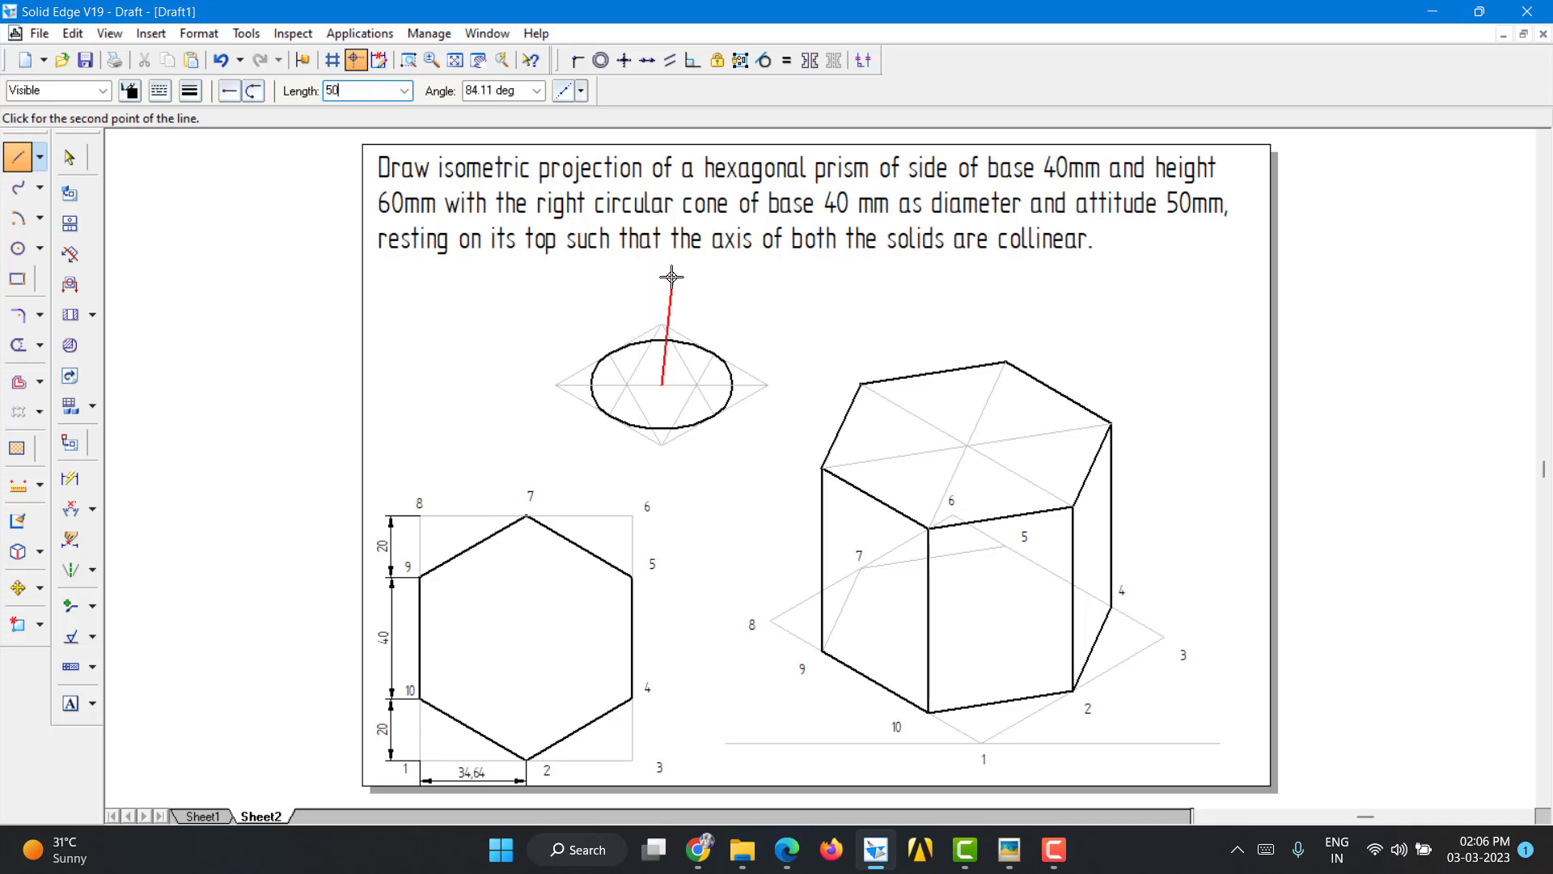
key(Tab)
text(9)
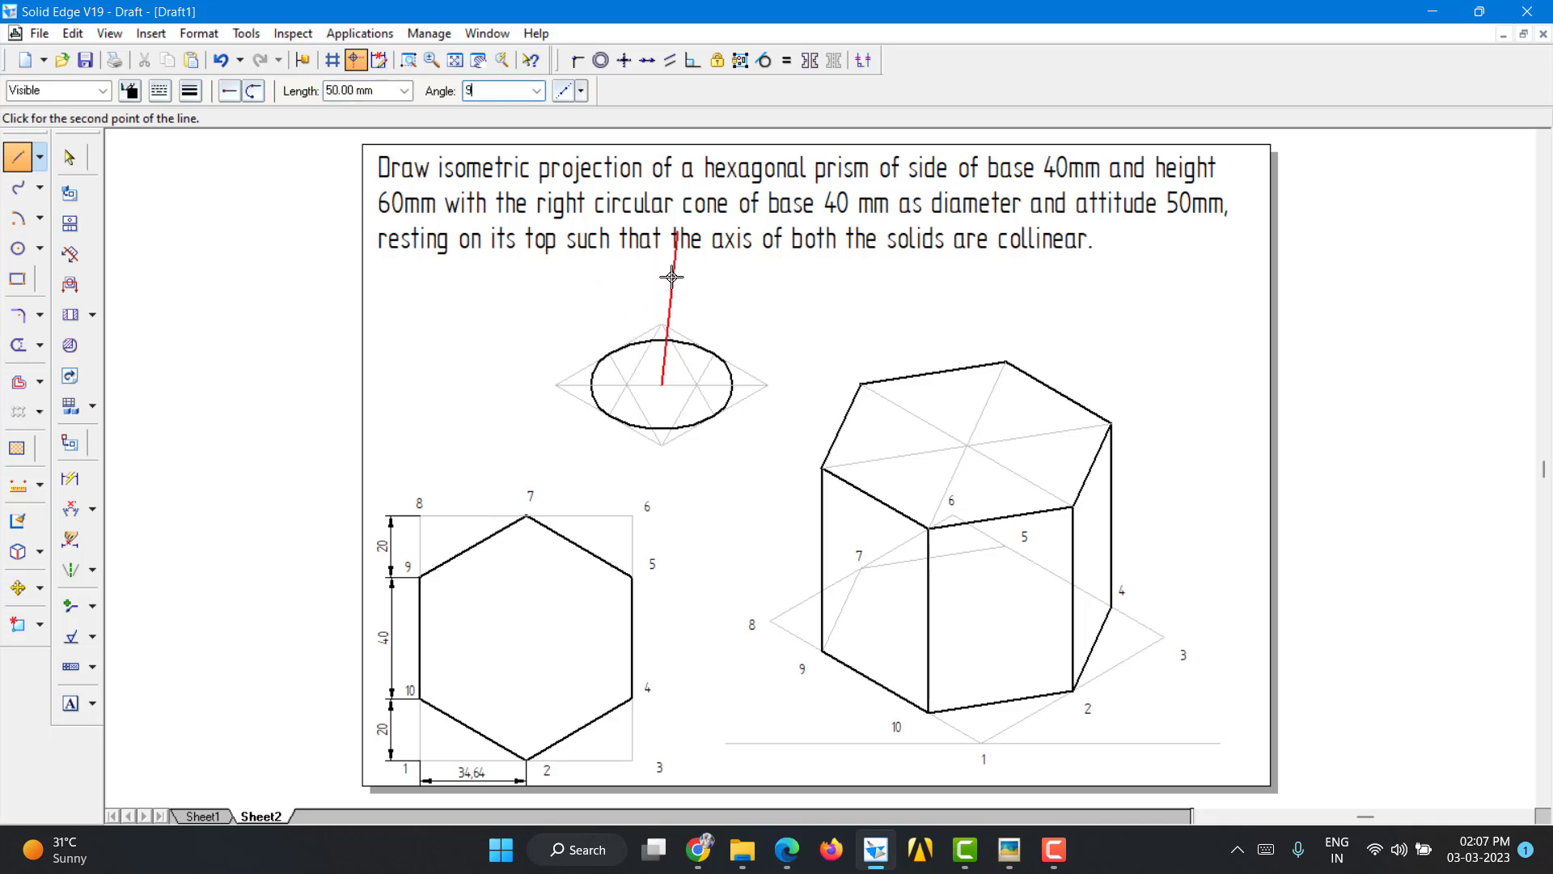
key(Return)
key(Escape)
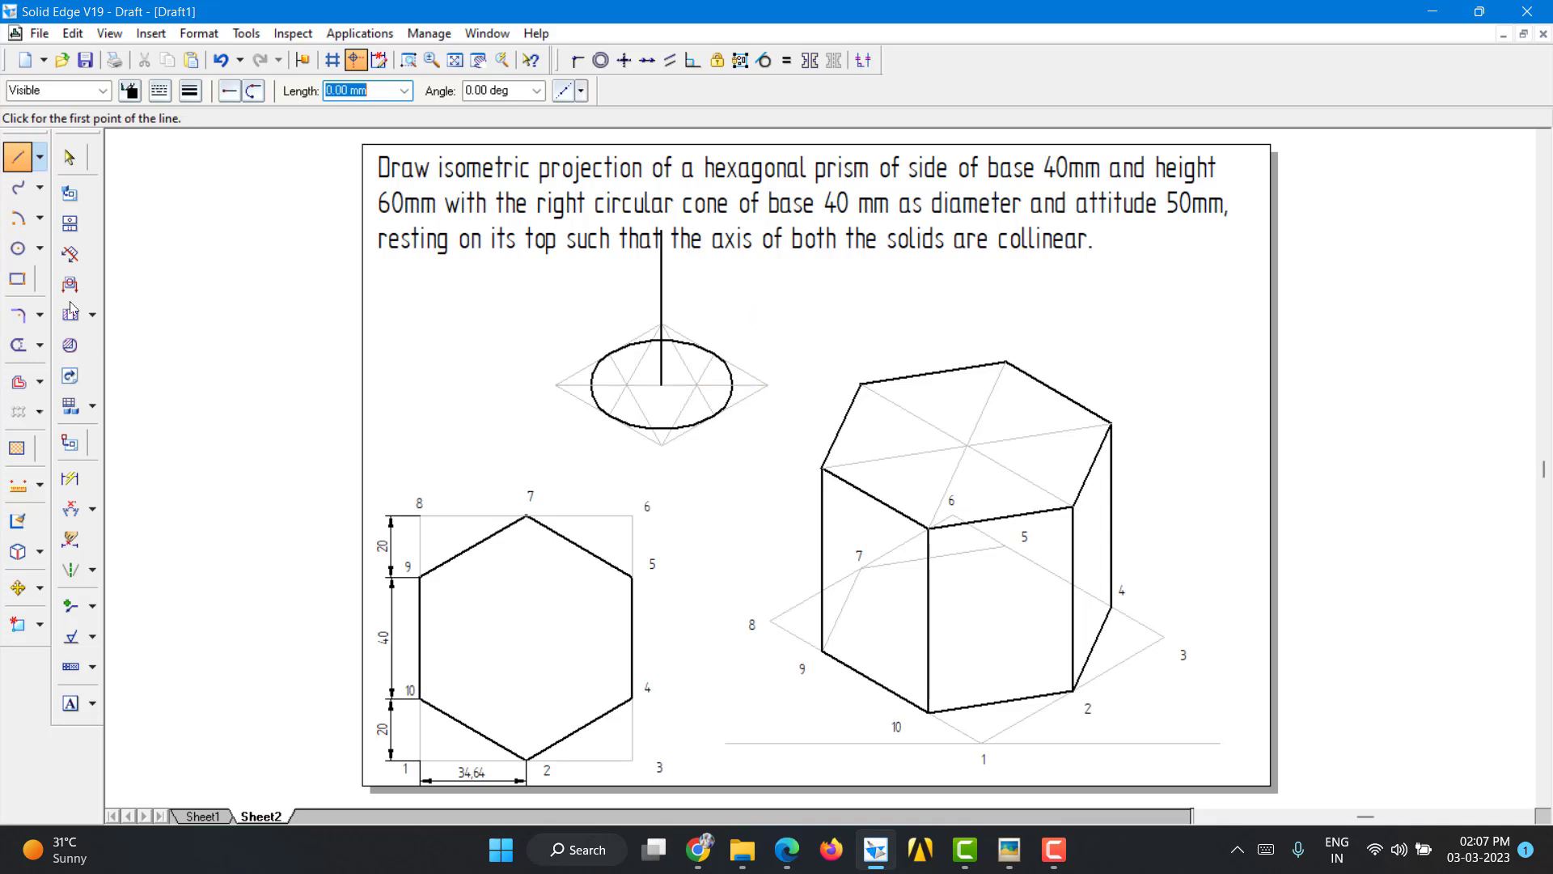
Step: Restyle the vertical axis as a dash-dot line with a thinner width
click(68, 157)
click(661, 312)
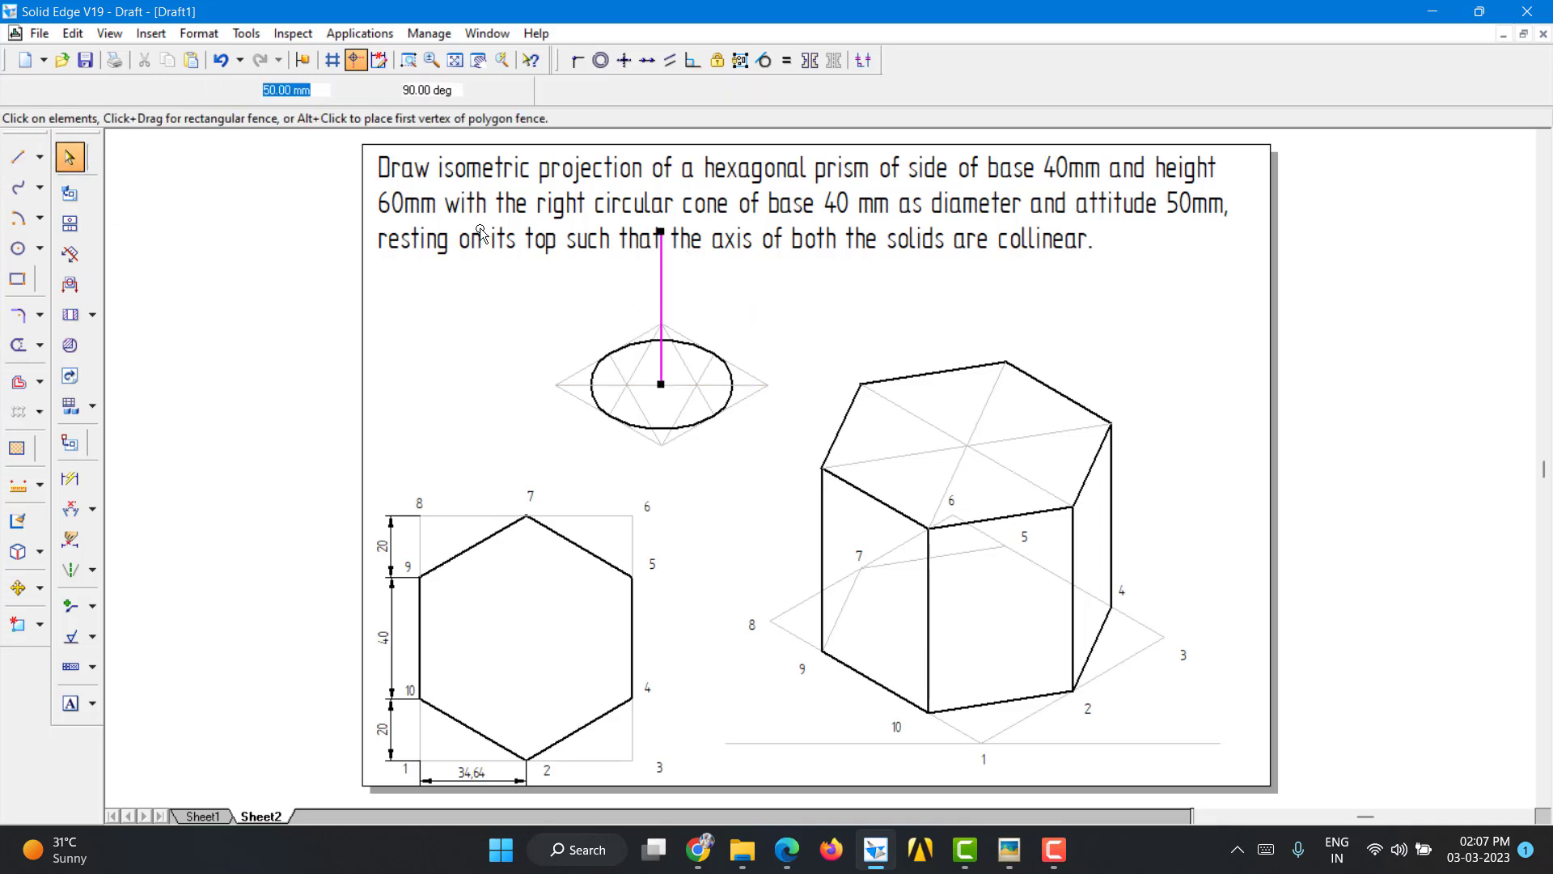
click(160, 91)
click(204, 147)
click(190, 91)
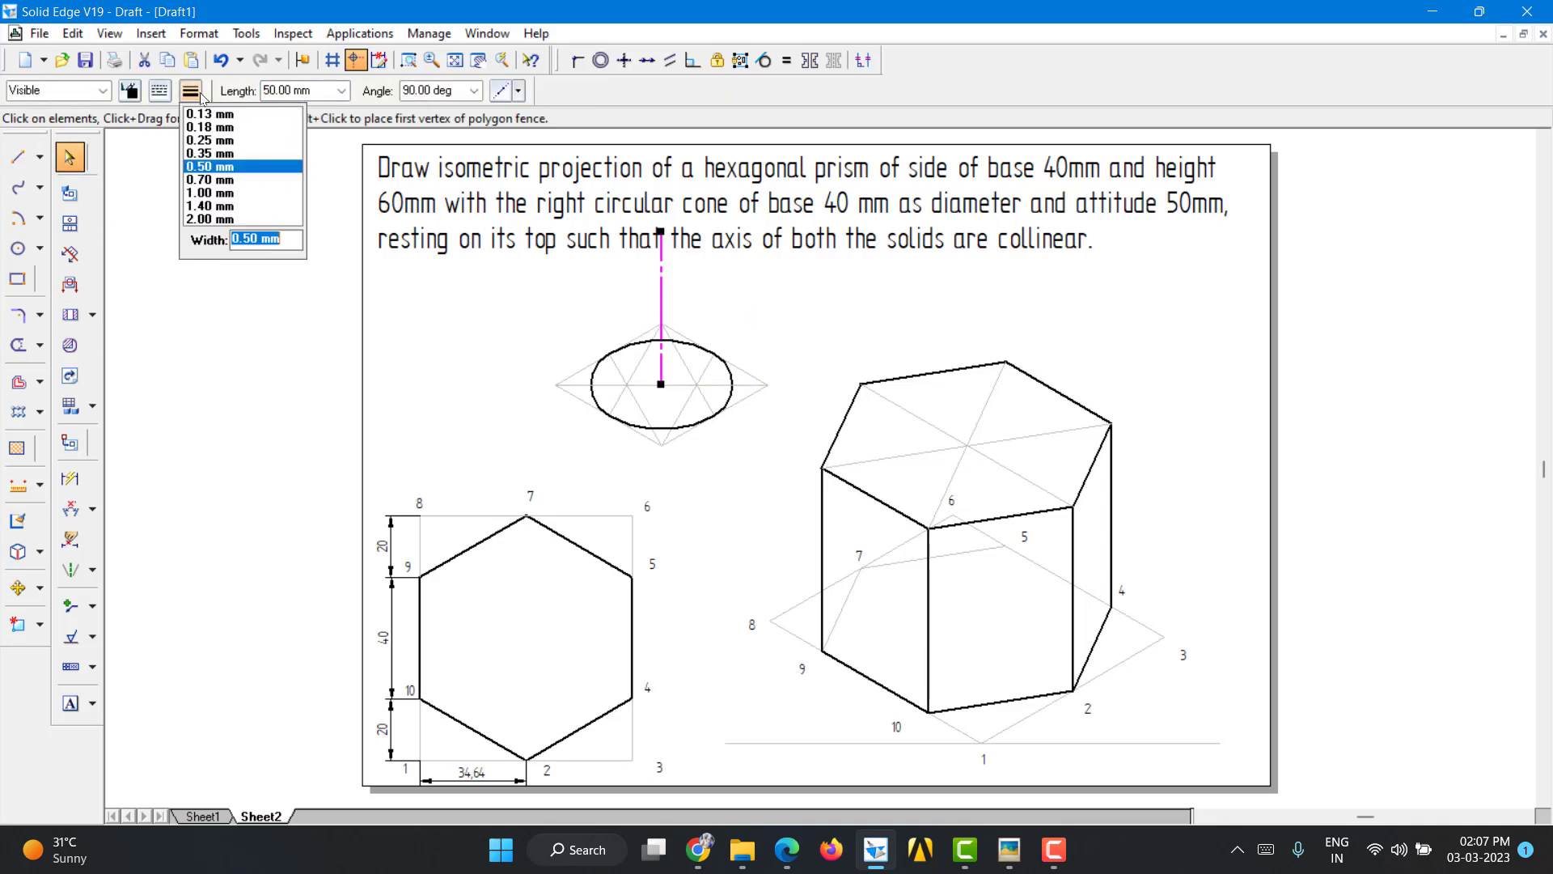
click(202, 127)
click(738, 344)
Step: Fence-select the ellipse, rhombus and axis and move them from the ellipse centre to the prism's top-face centre
click(501, 234)
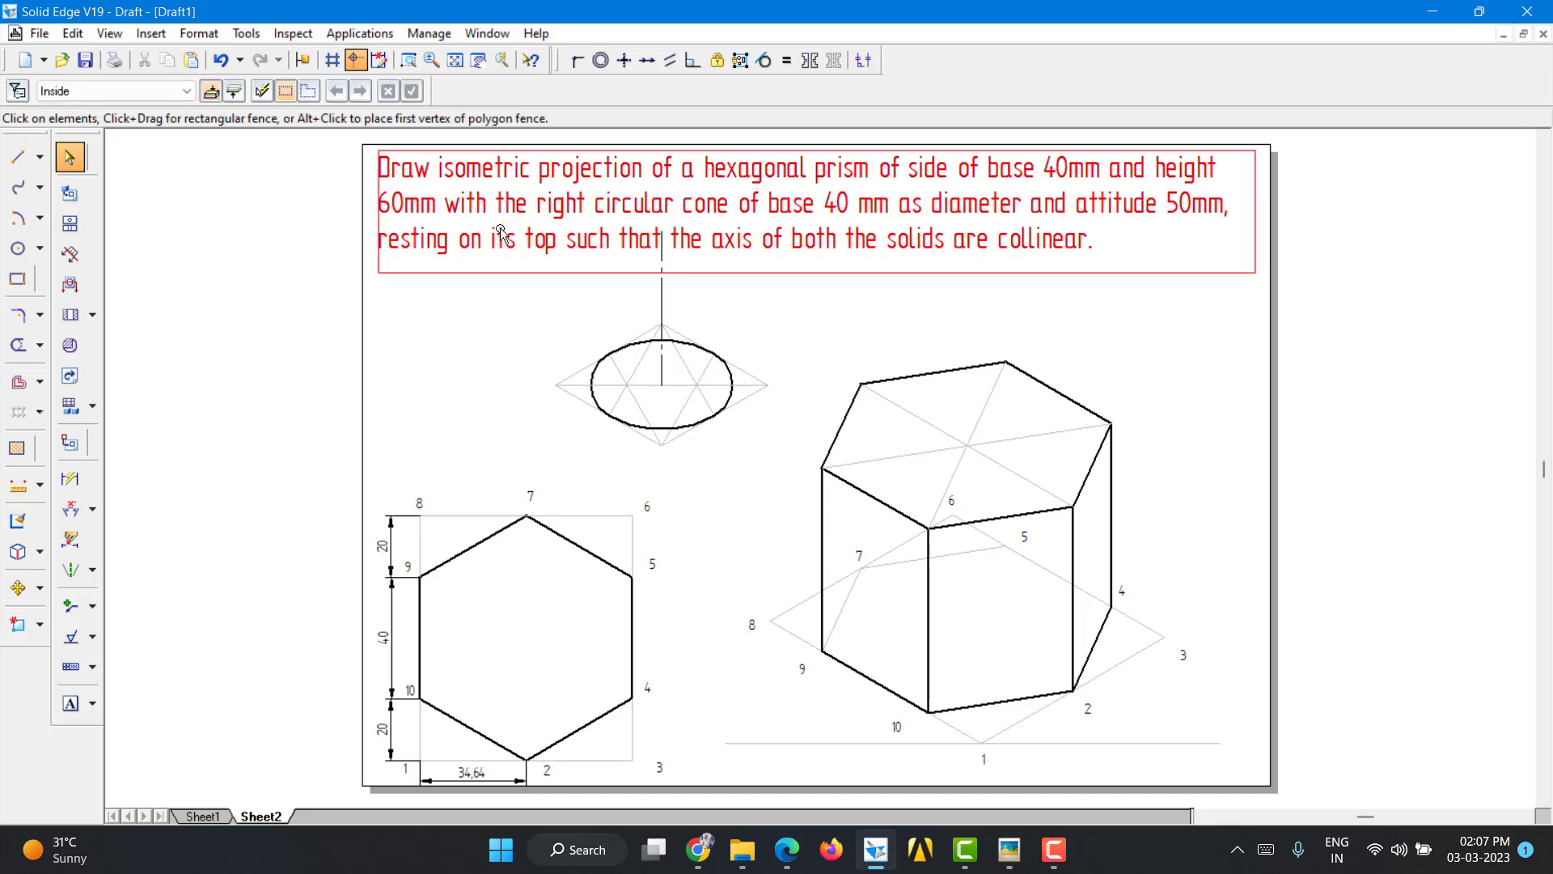
click(705, 506)
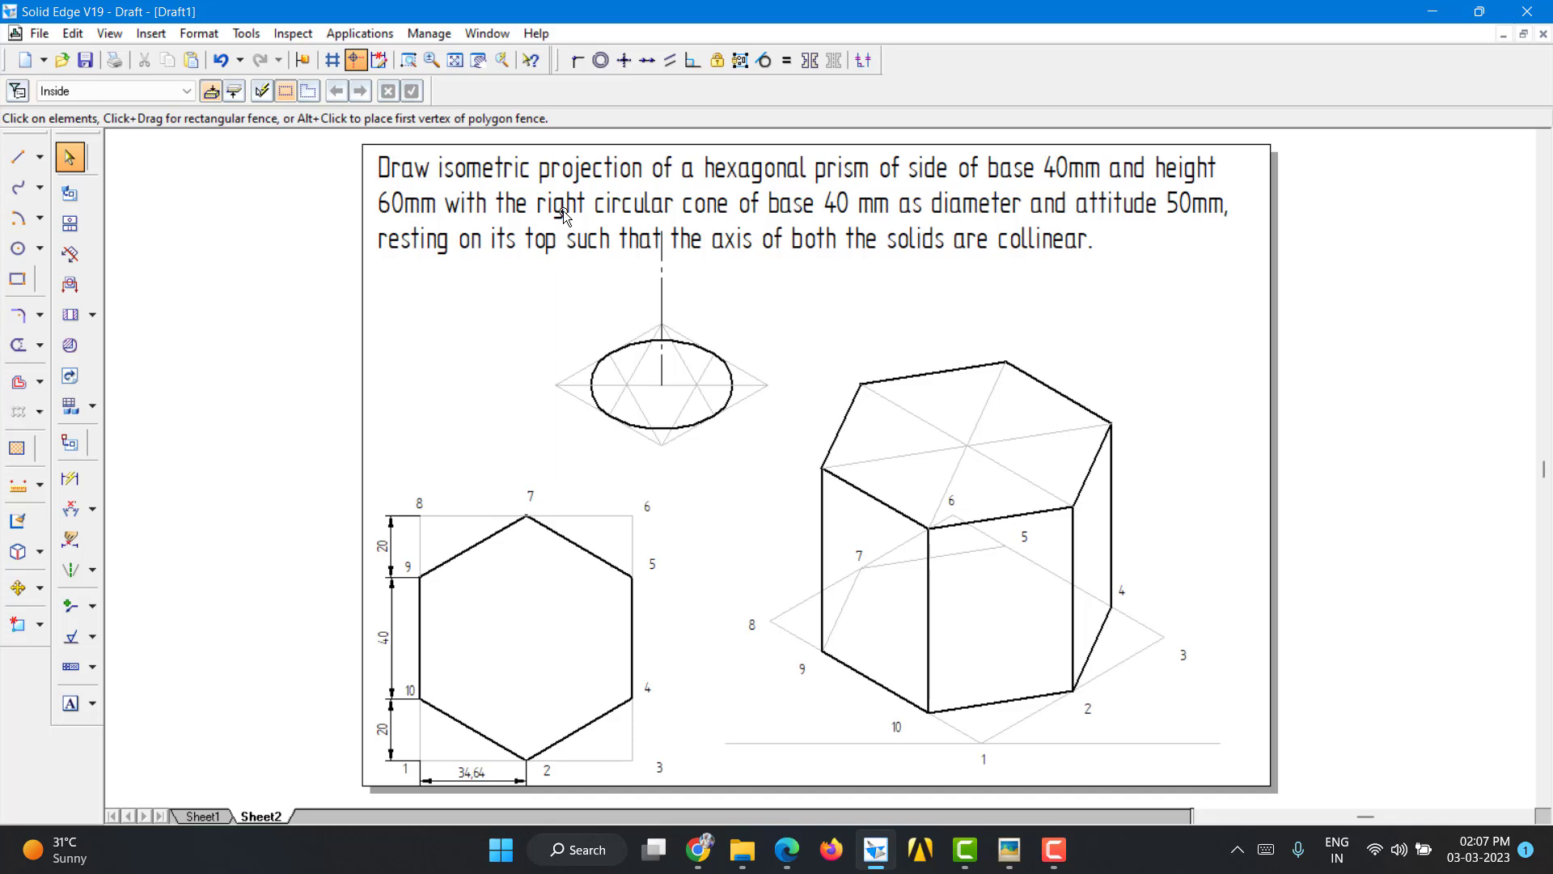
drag(563, 211, 772, 486)
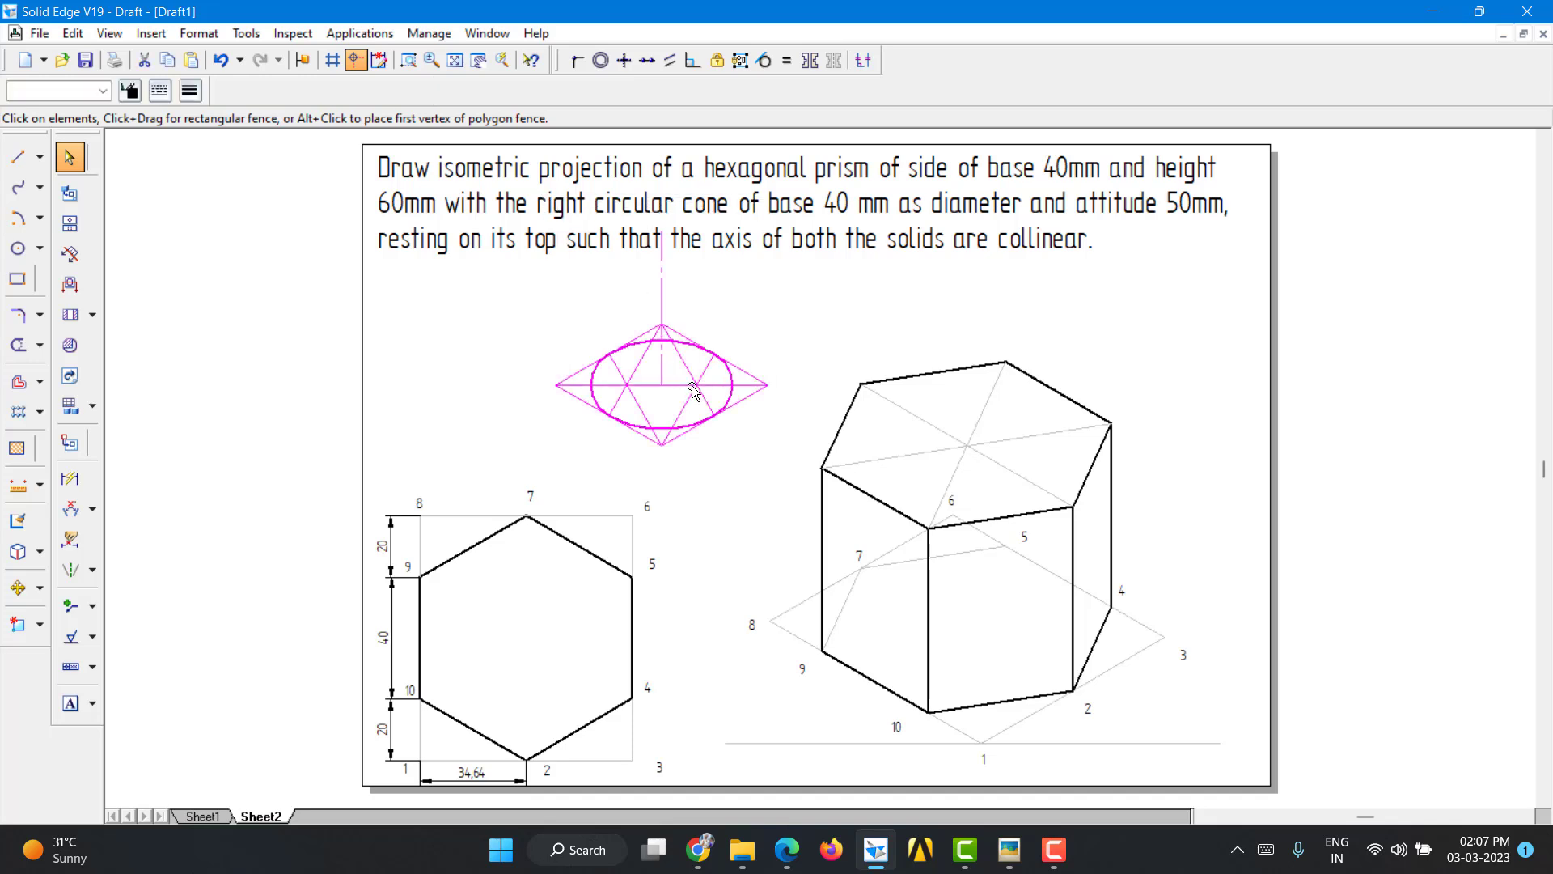
click(18, 588)
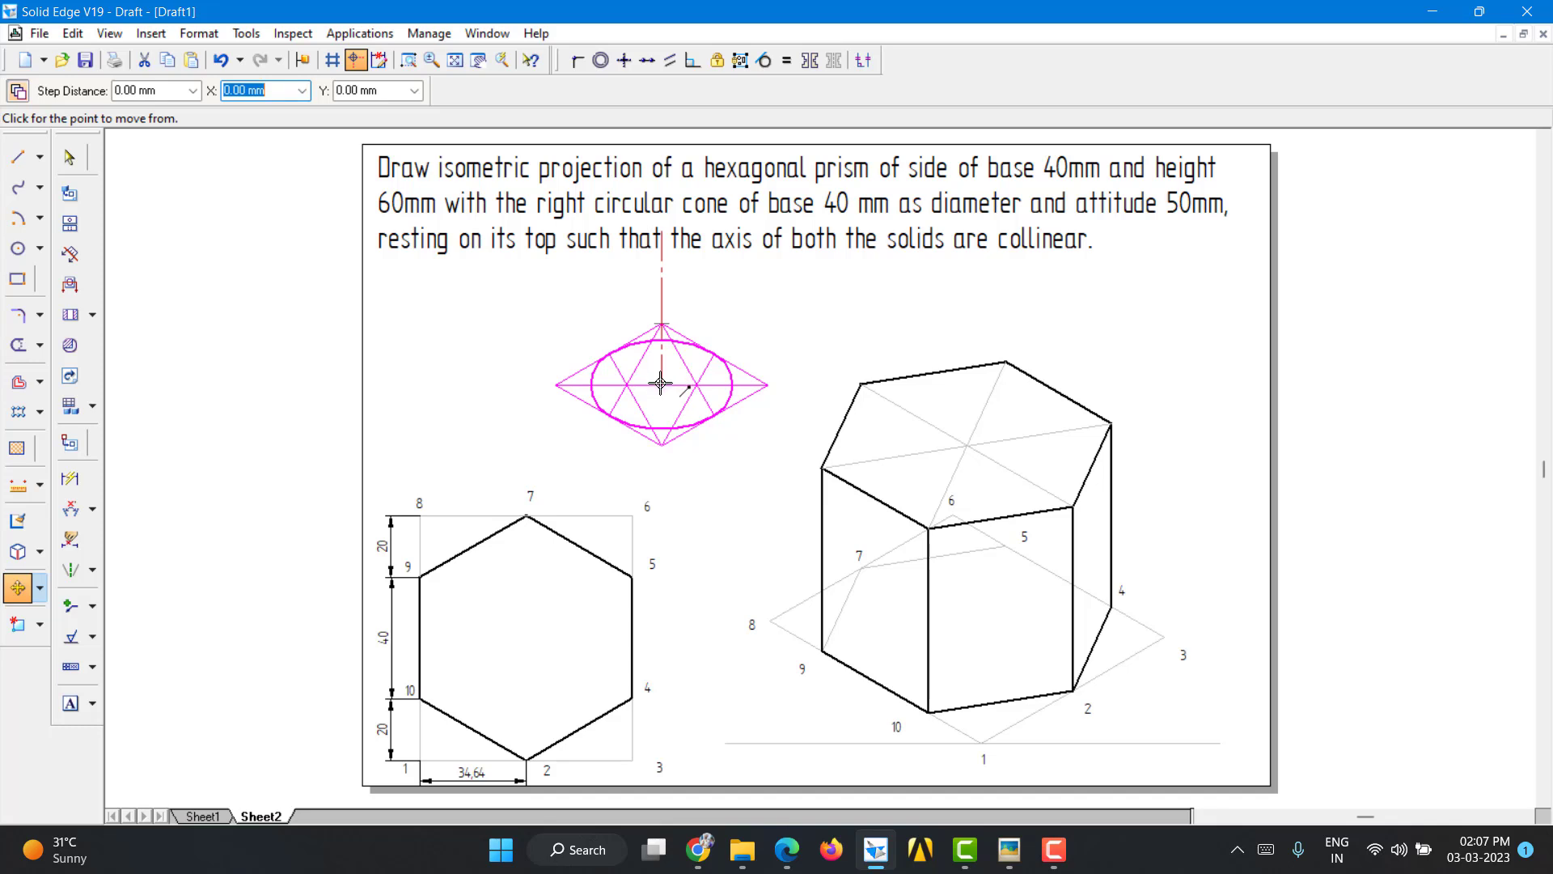
click(661, 383)
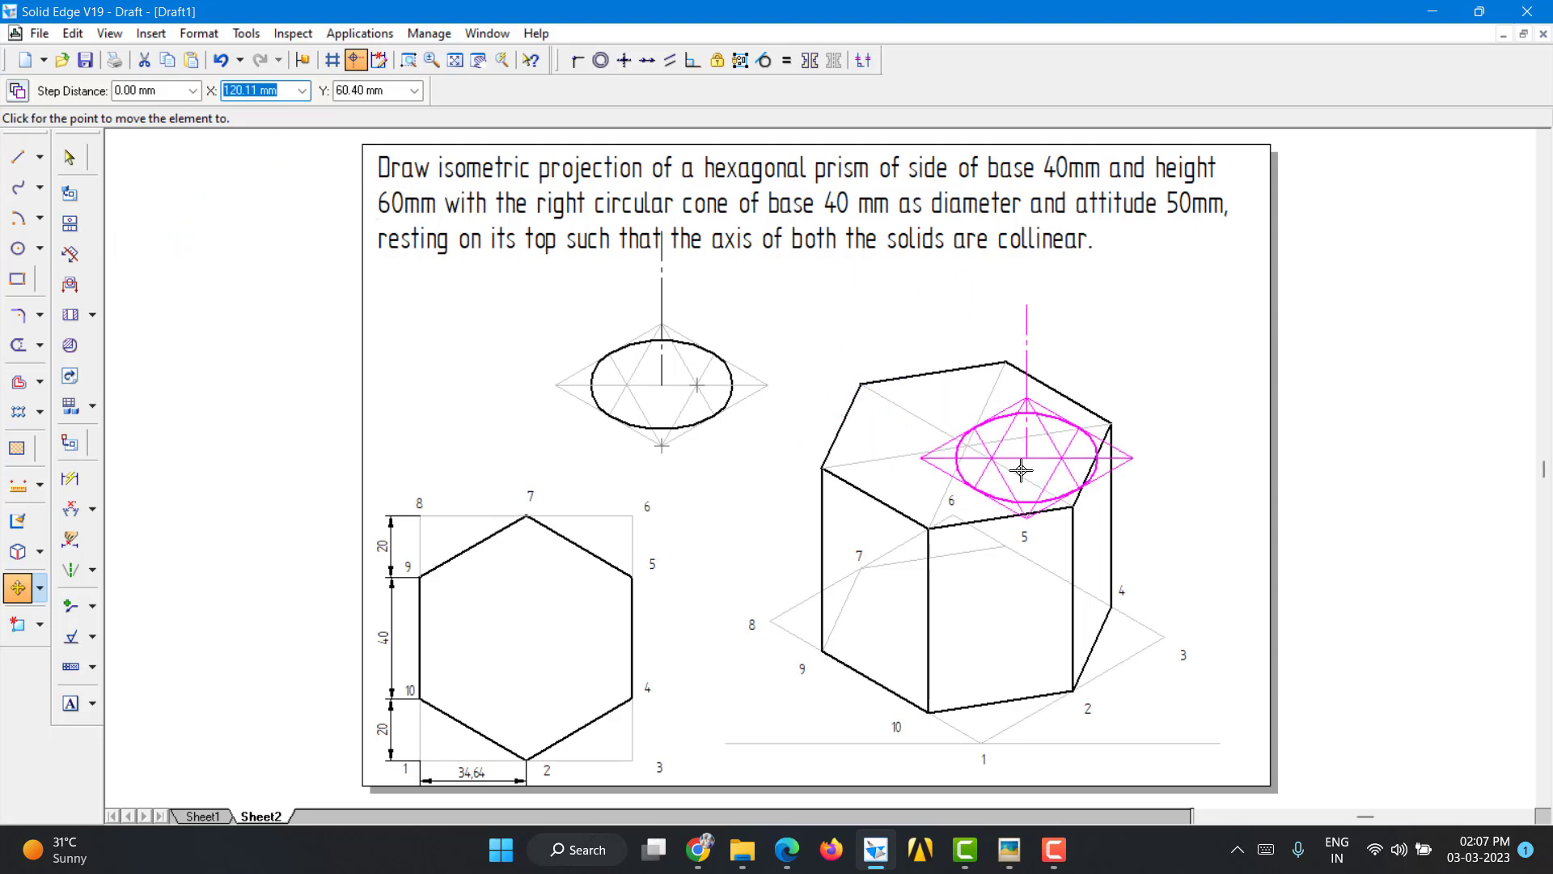
click(967, 445)
click(1108, 314)
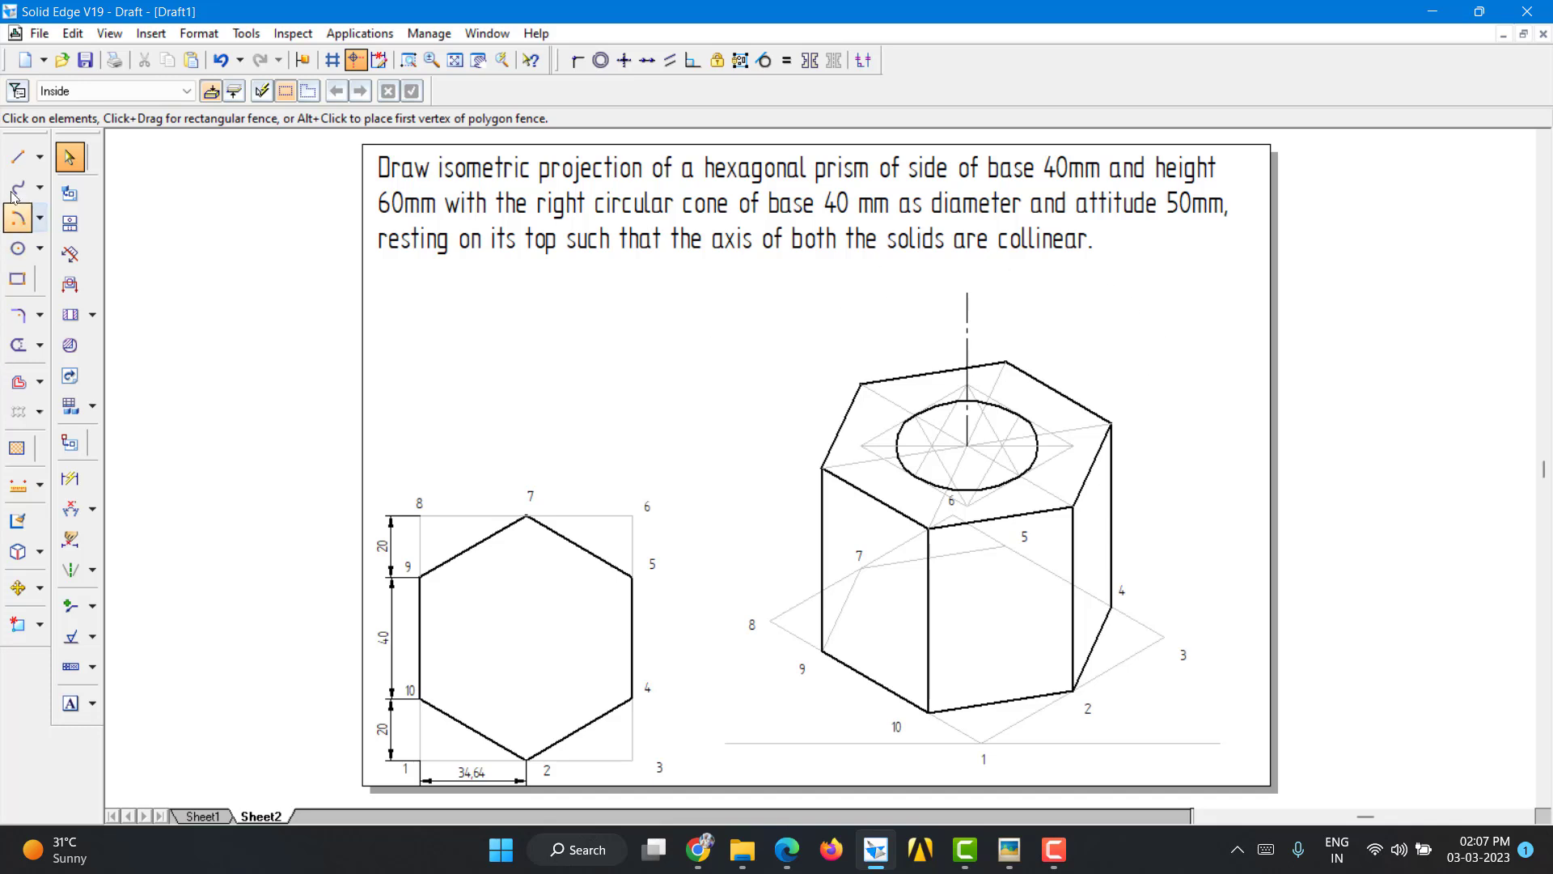
Step: Draw the left and right cone edges from the axis top down tangent to the ellipse
click(18, 156)
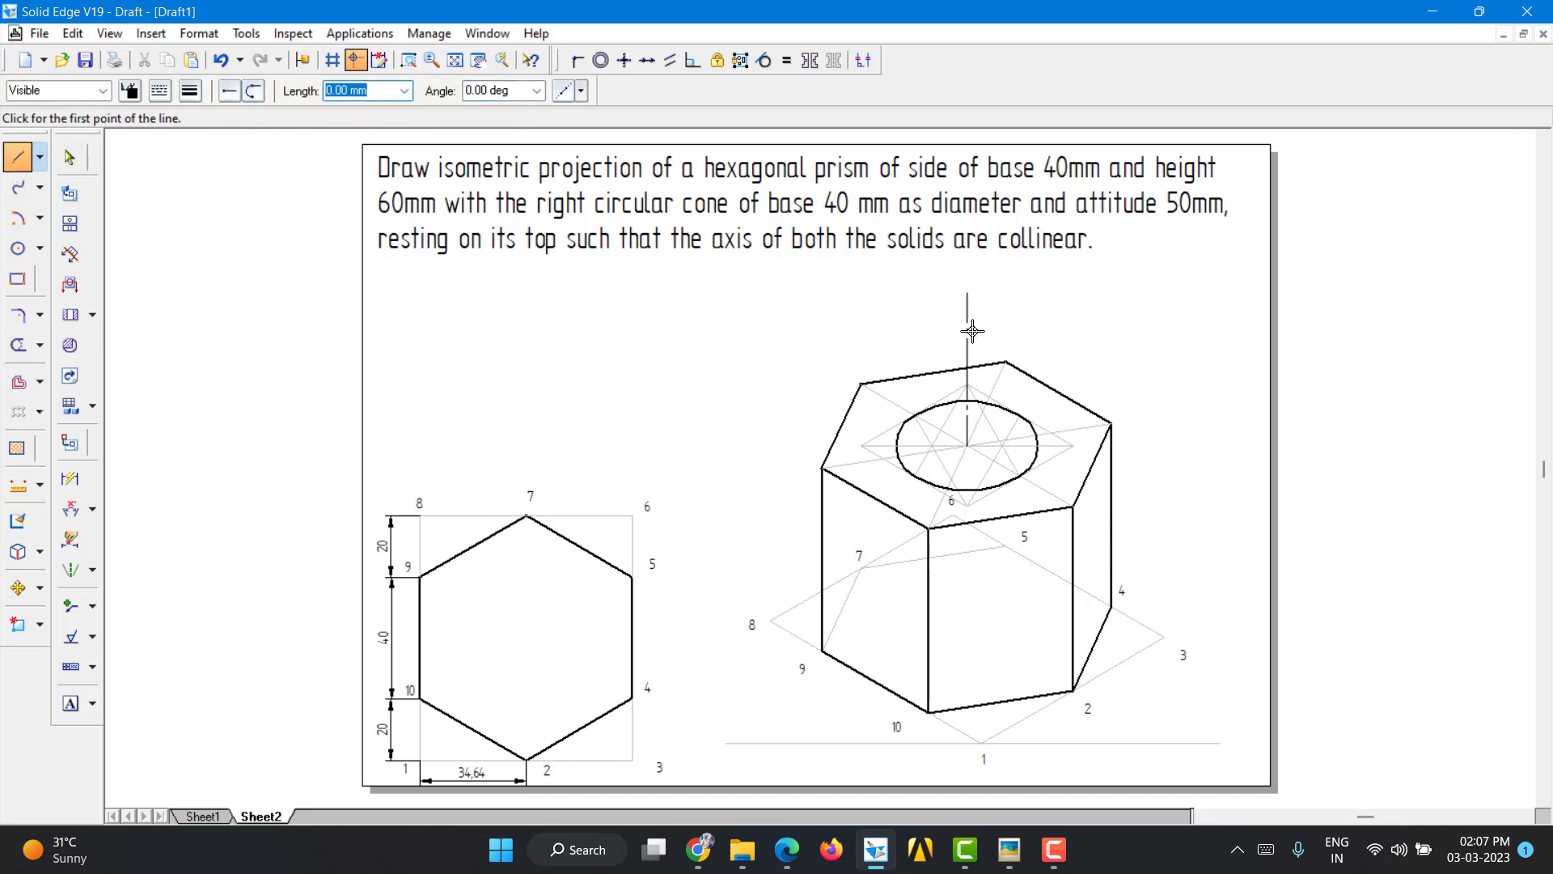
click(967, 291)
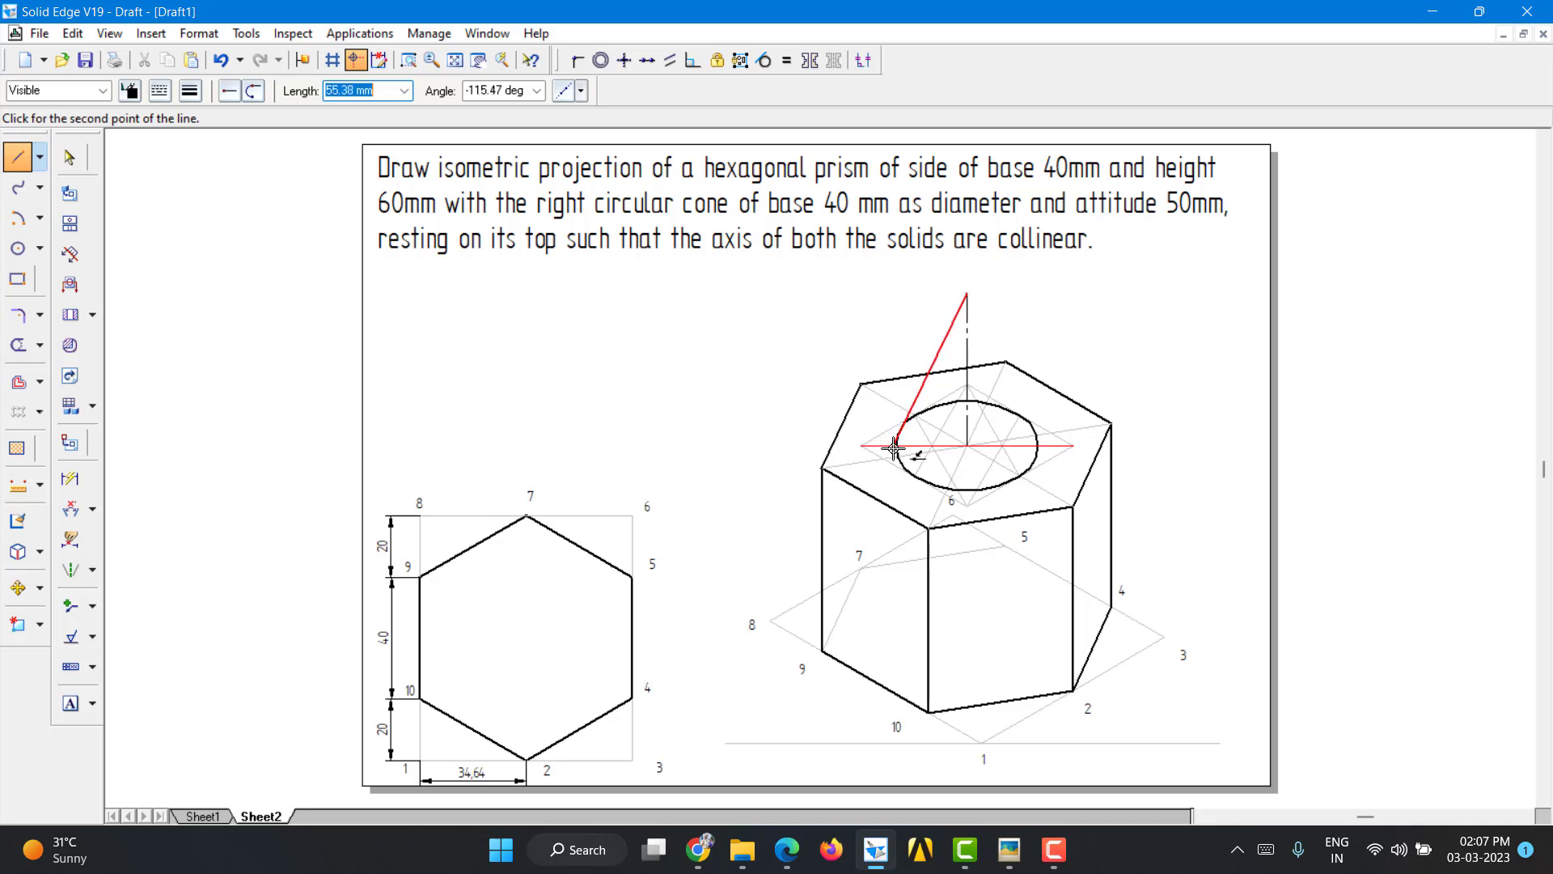
click(985, 414)
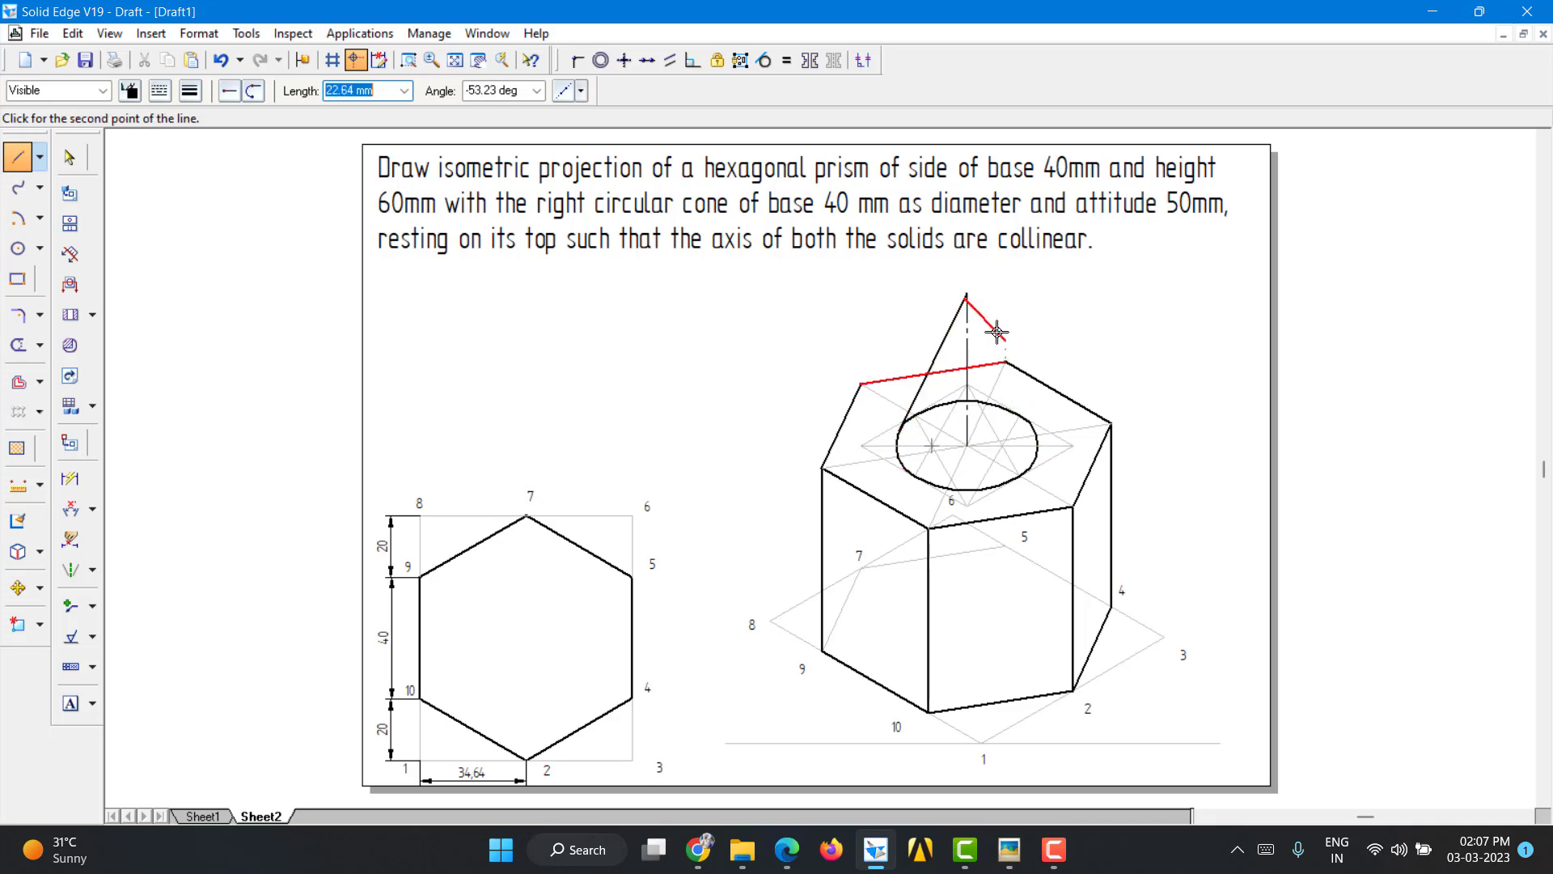
click(967, 294)
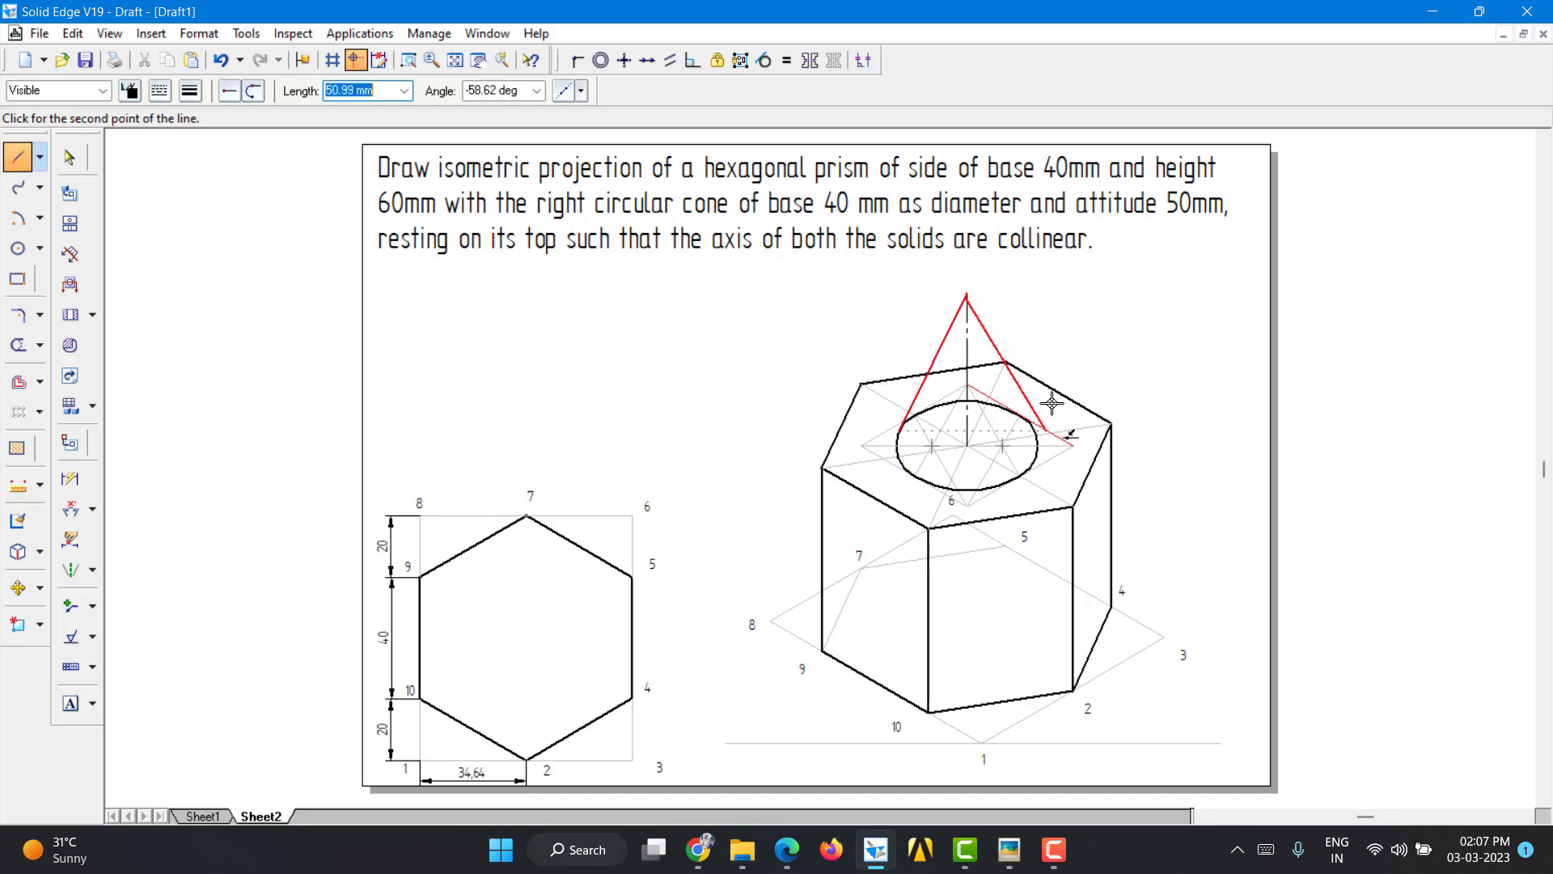
right_click(981, 305)
click(968, 294)
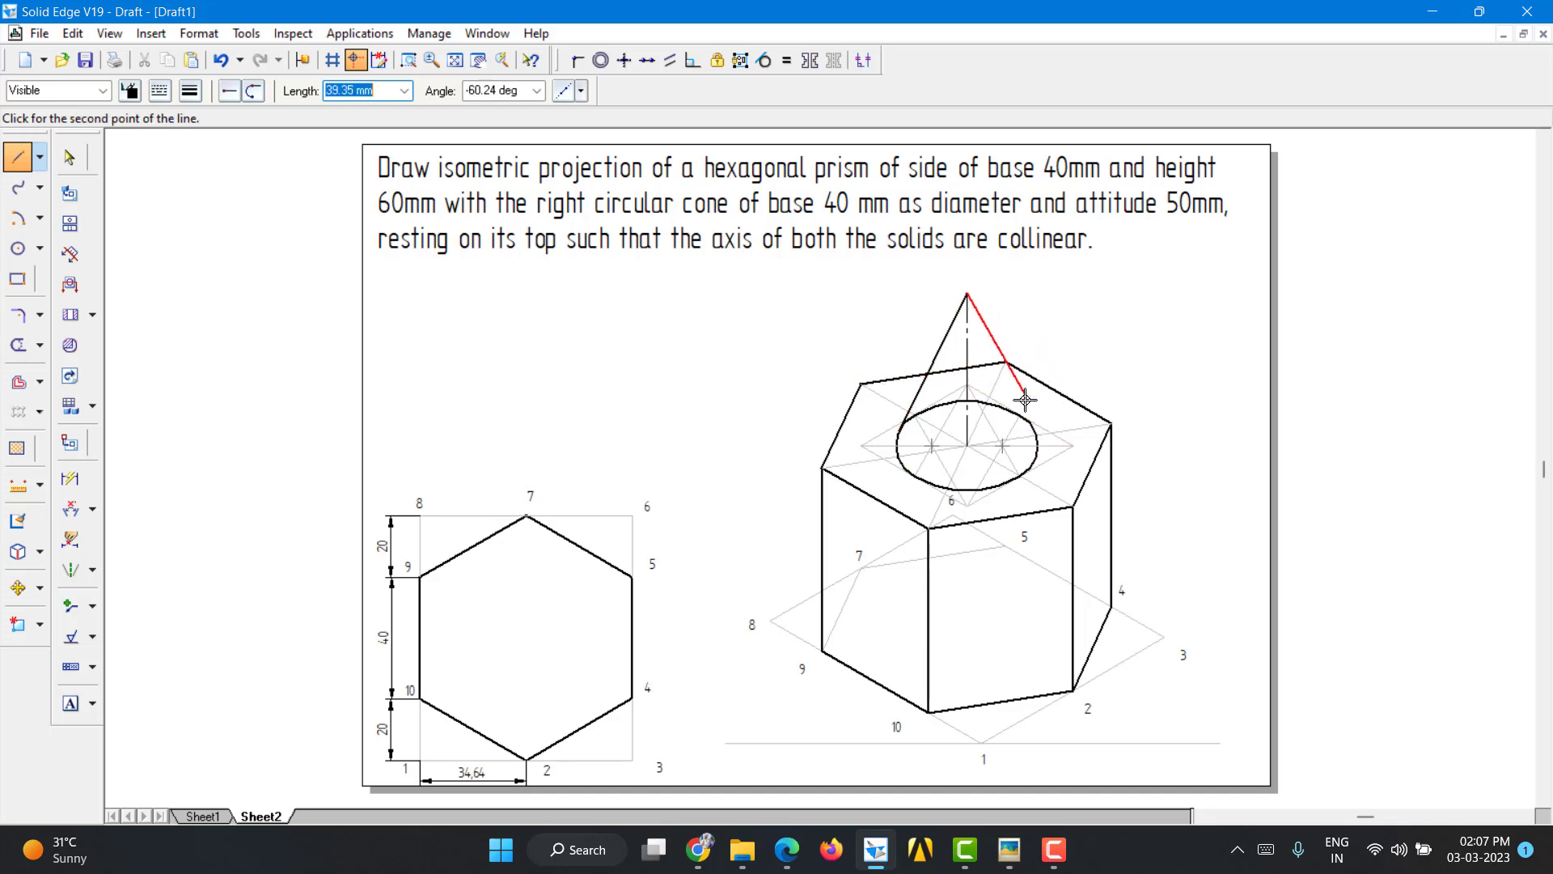
right_click(1116, 328)
Step: Restyle the base ellipse's hidden back arc as a thin light grey line
click(70, 157)
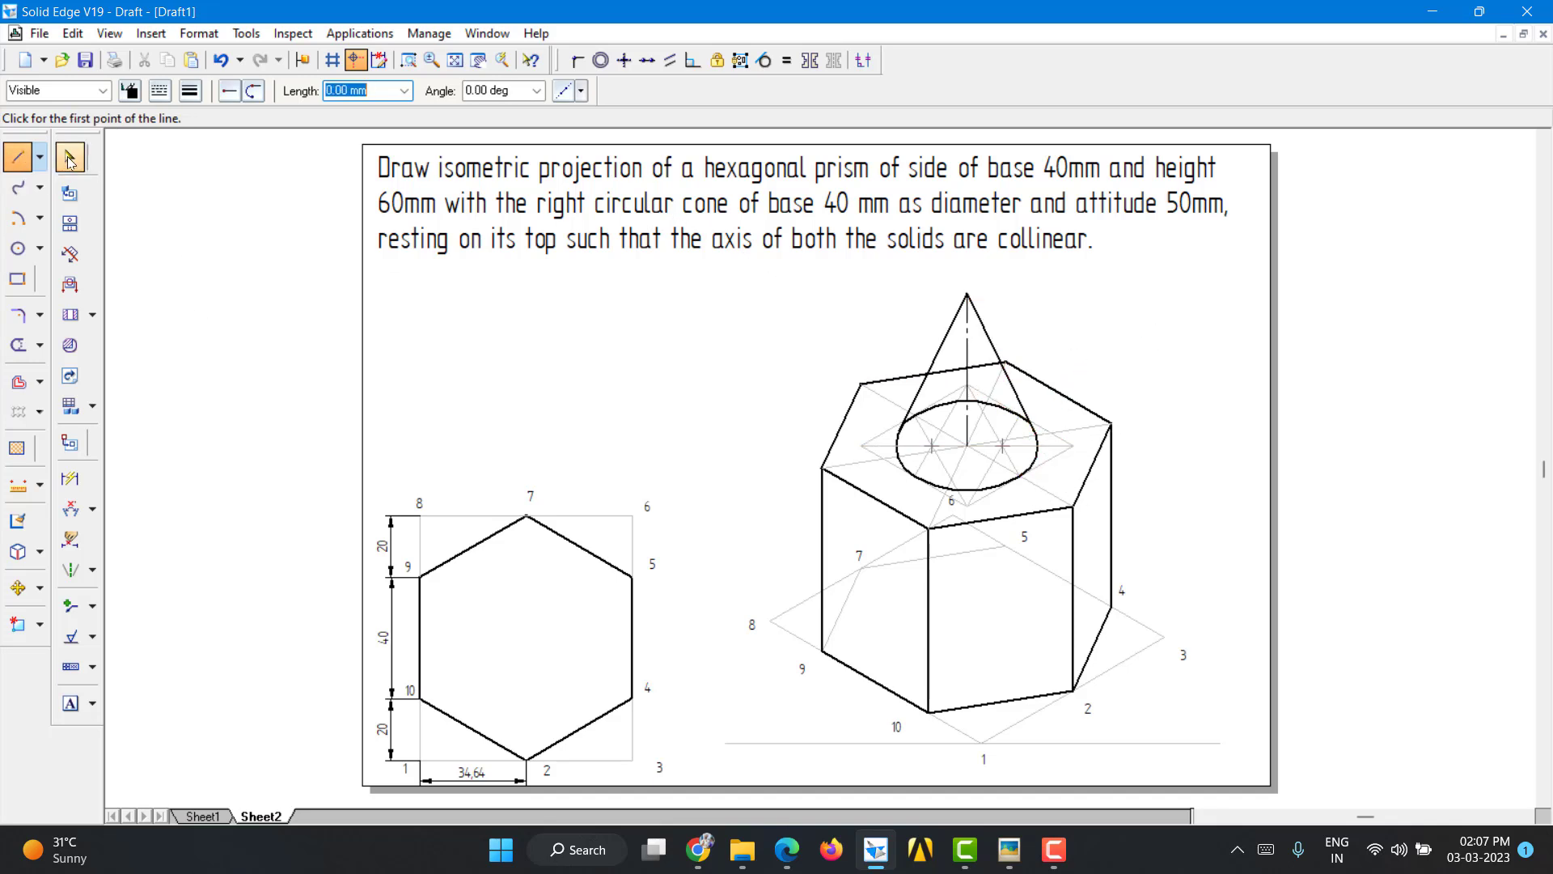
click(945, 406)
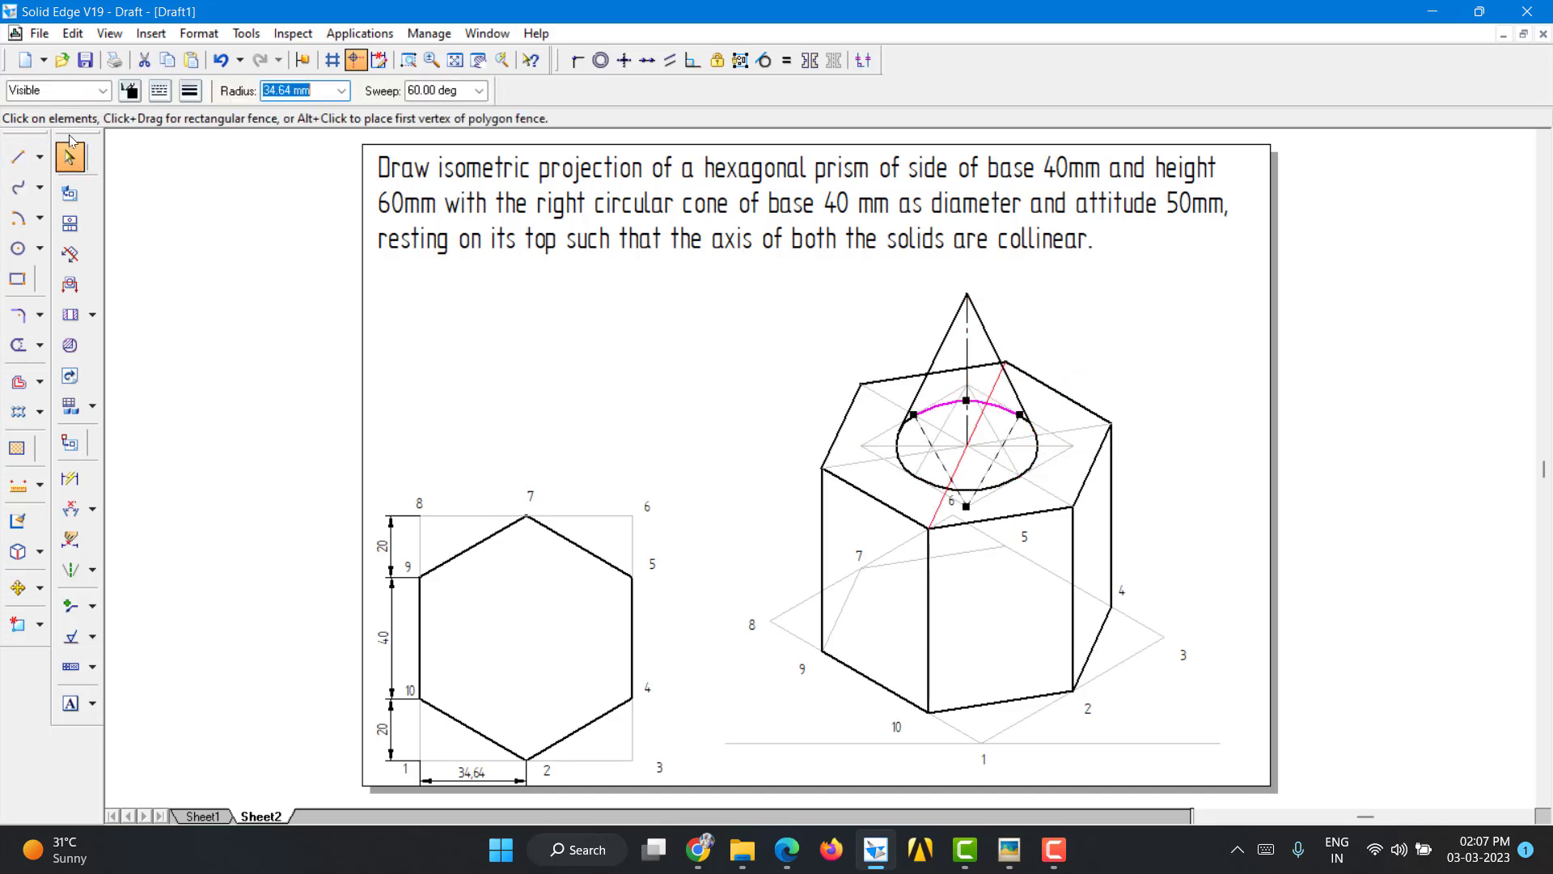
click(131, 91)
click(176, 137)
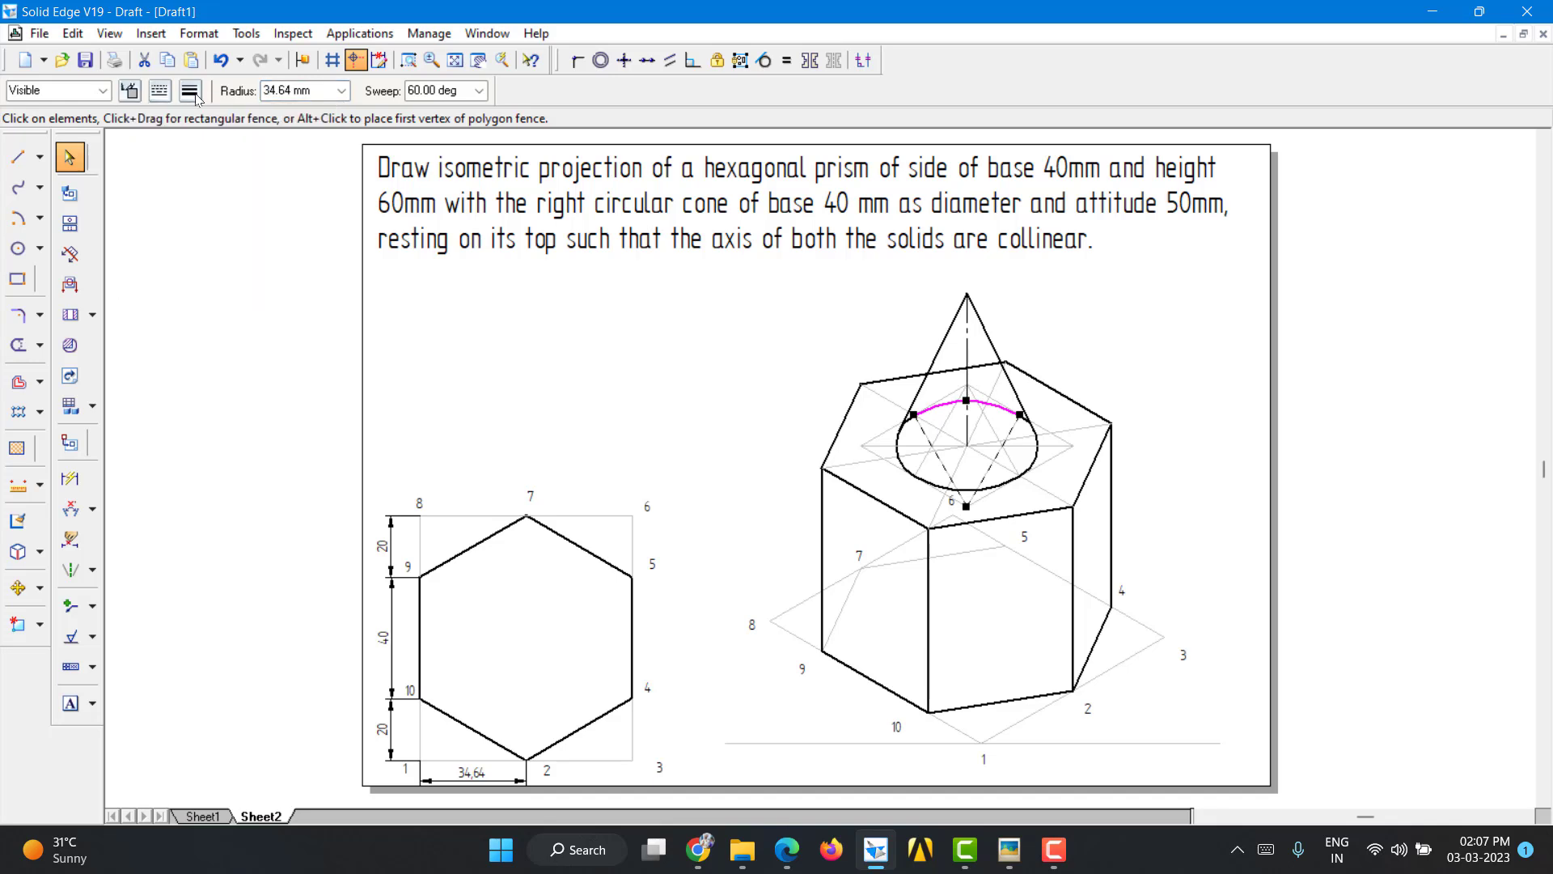
click(160, 90)
click(226, 114)
click(948, 454)
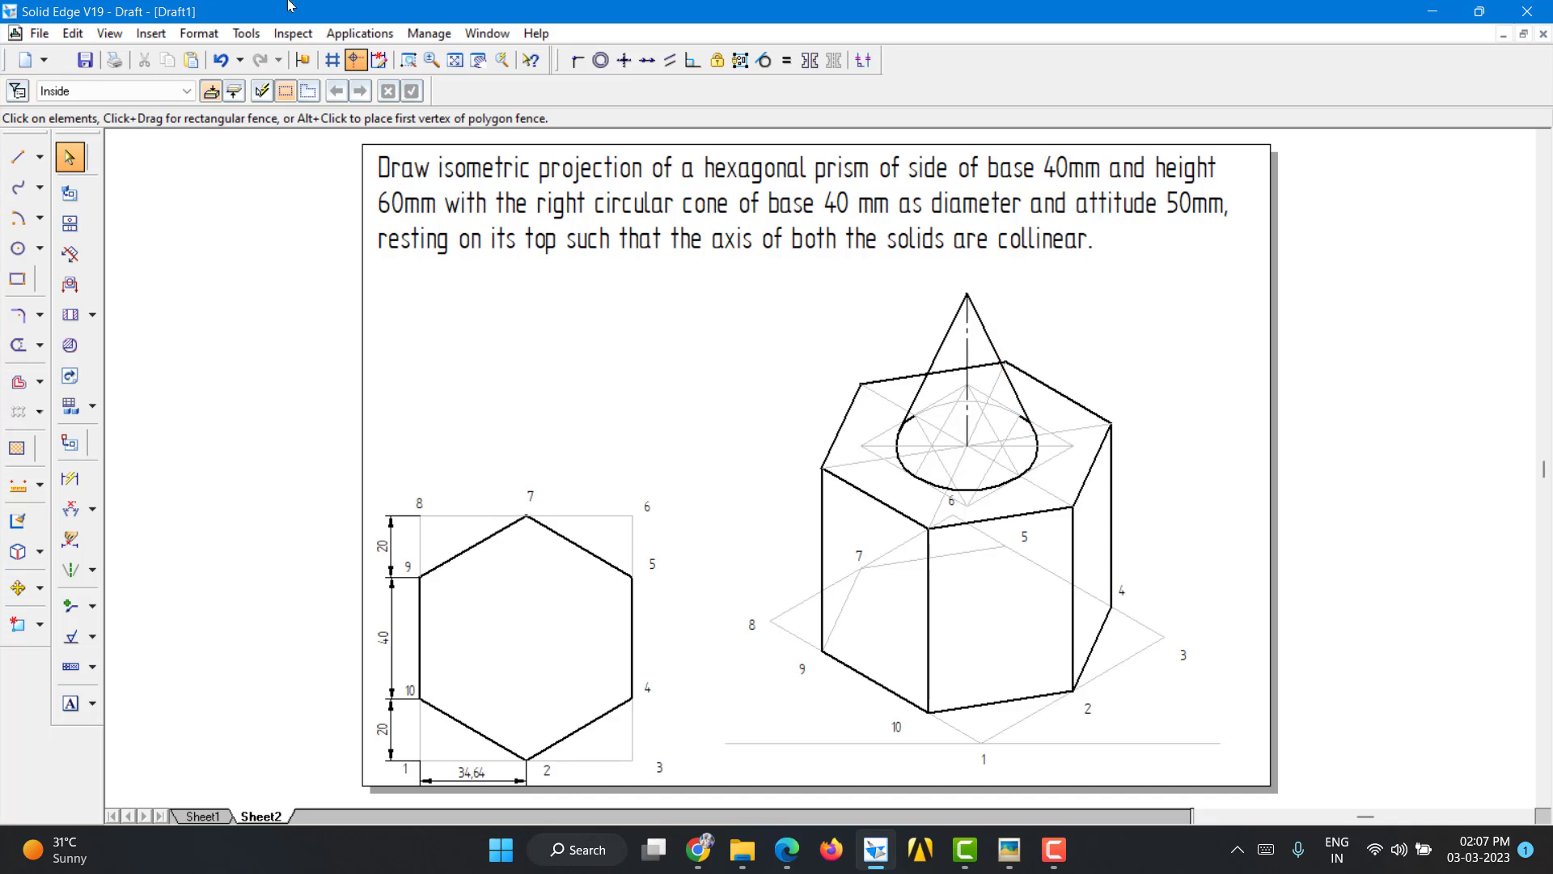
click(1053, 848)
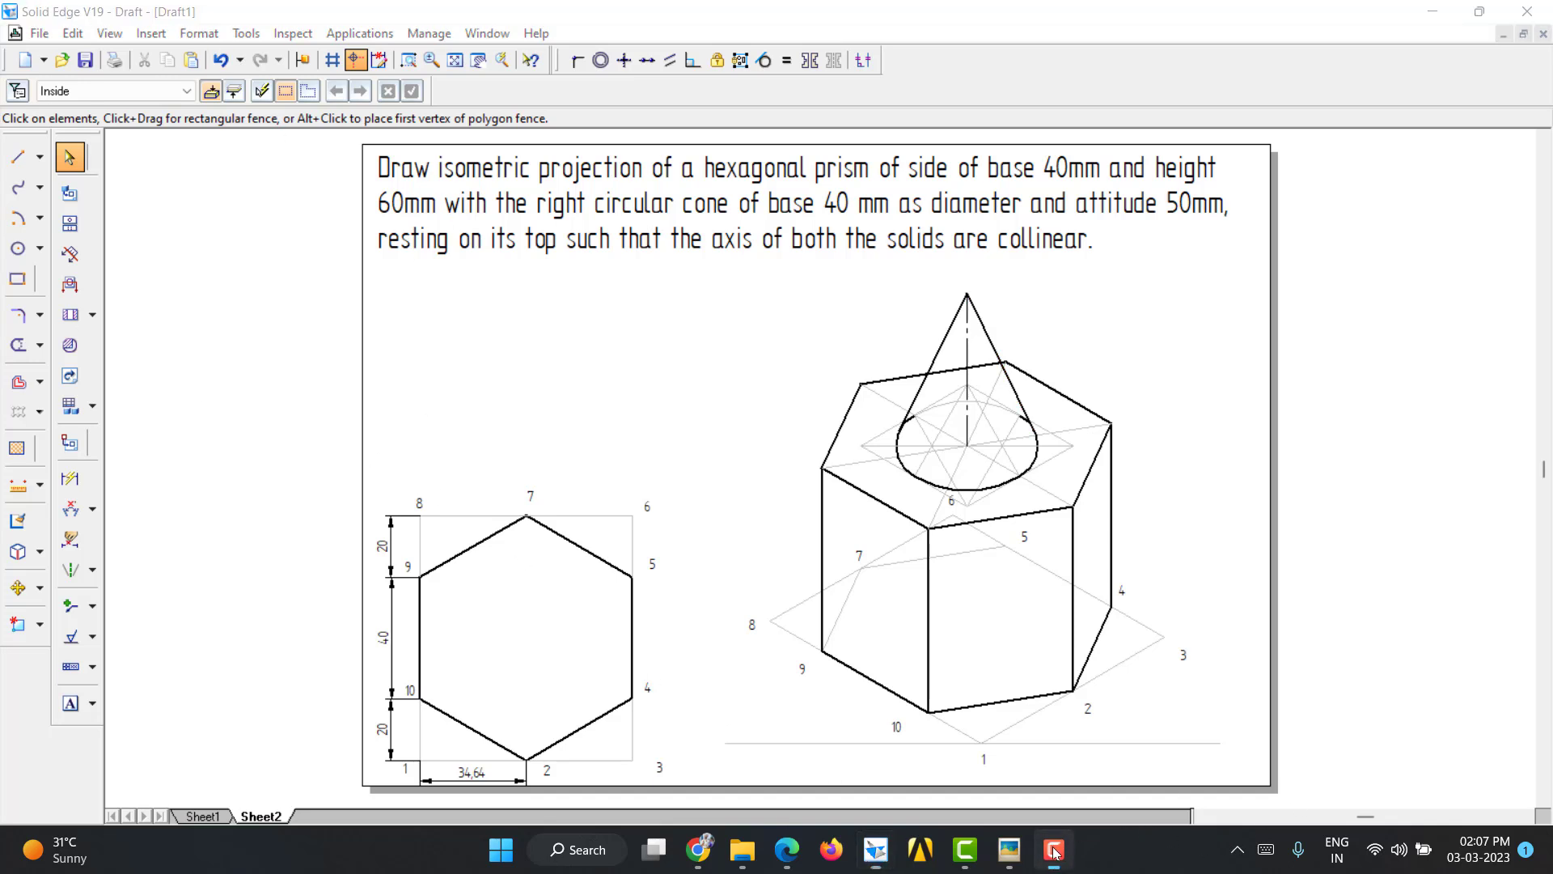
click(1473, 766)
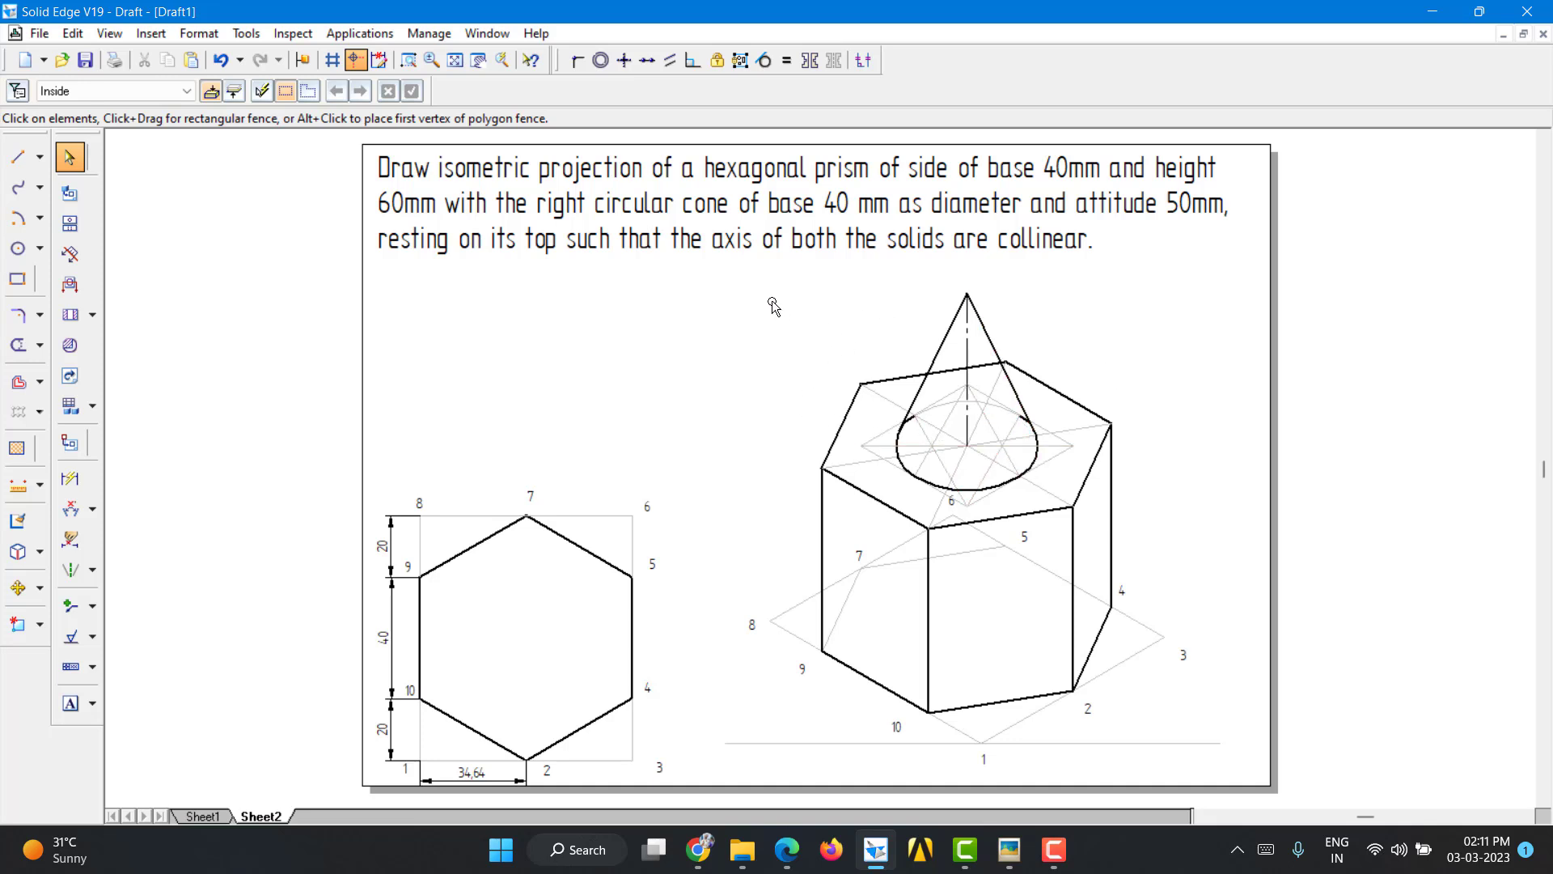
Step: Zoom in on the cone and split the cone edges and ellipse arcs where they meet on both sides
click(409, 60)
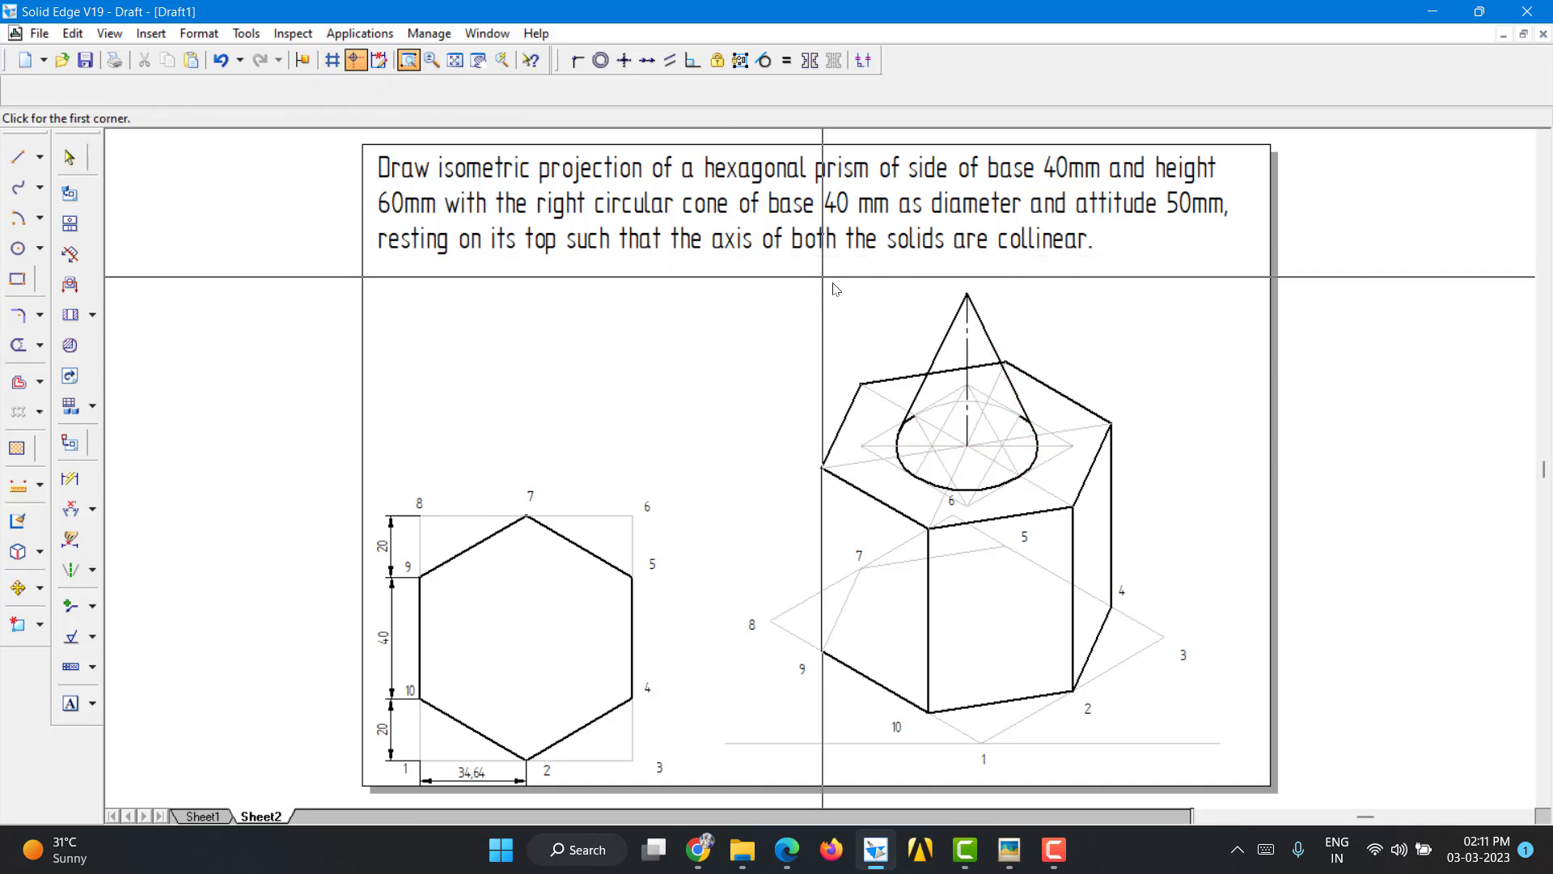
drag(835, 286, 1160, 560)
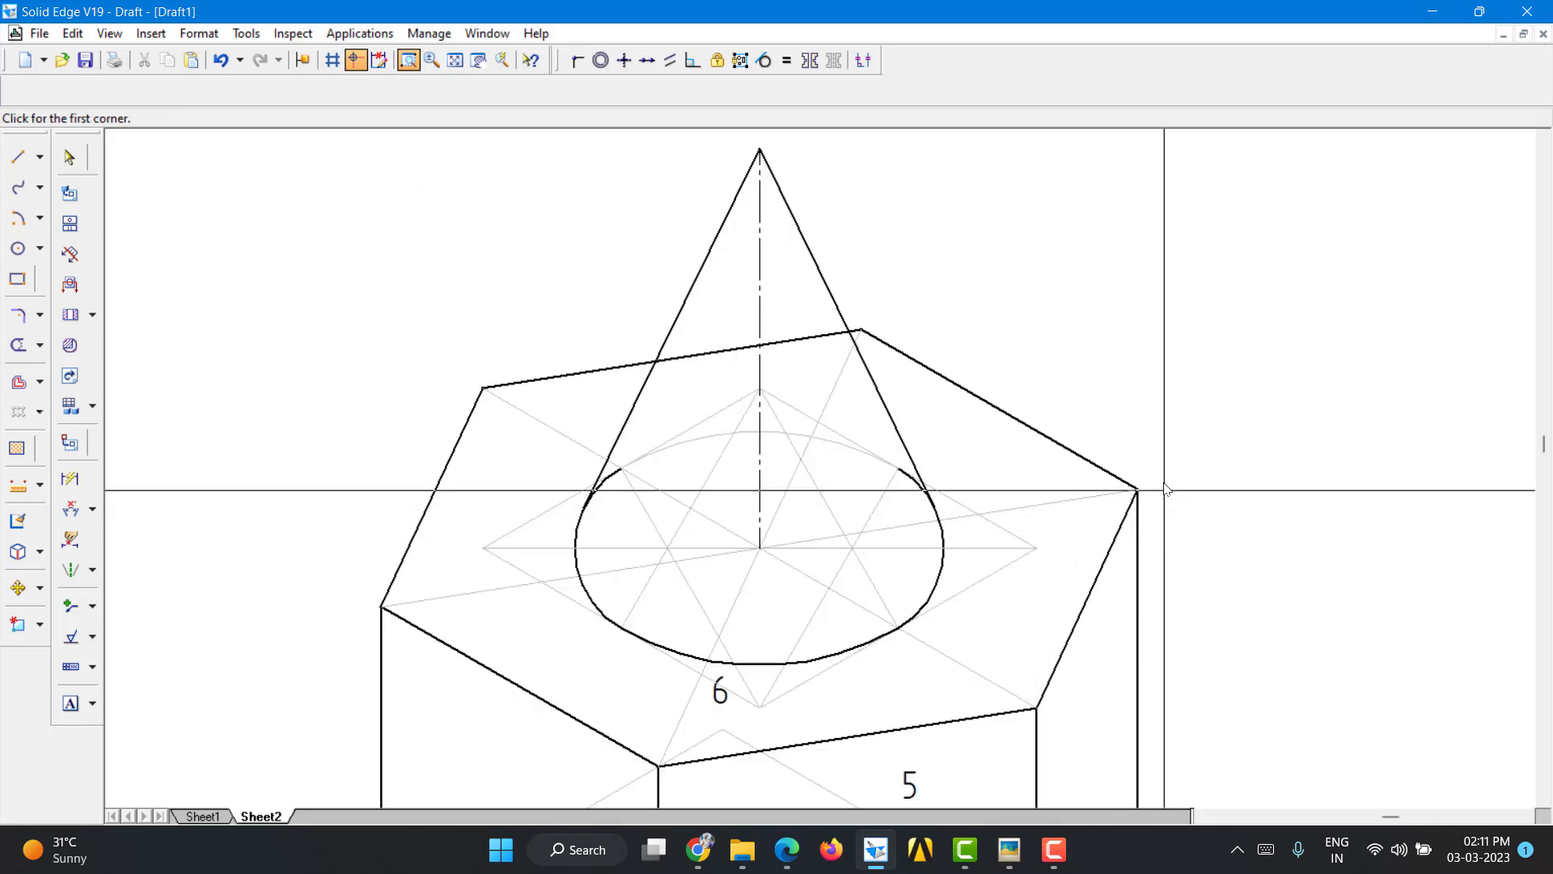
key(Escape)
click(39, 345)
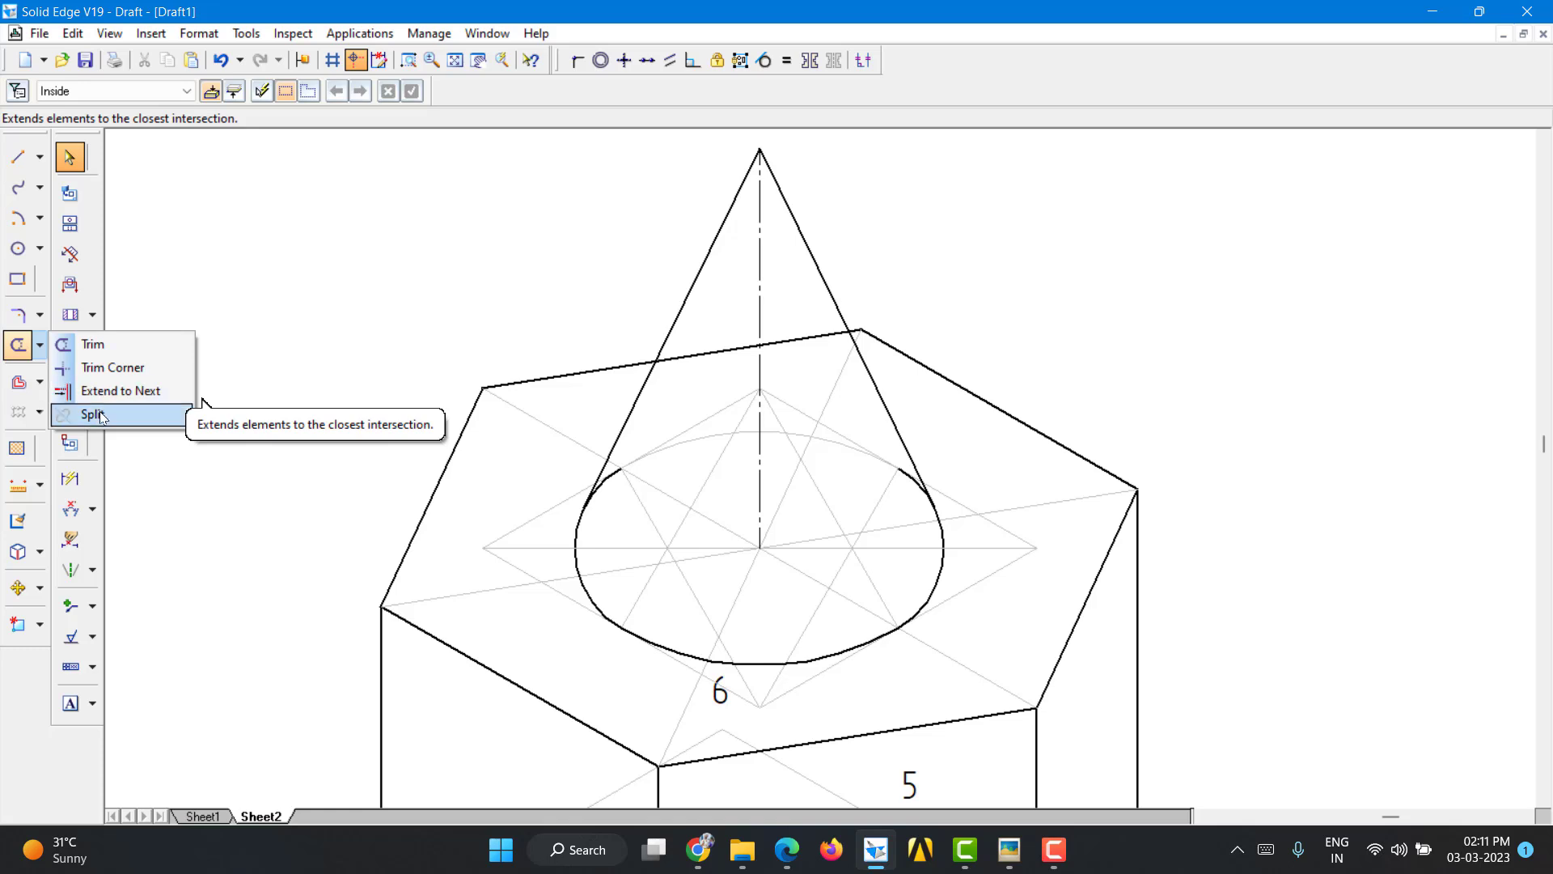
click(97, 414)
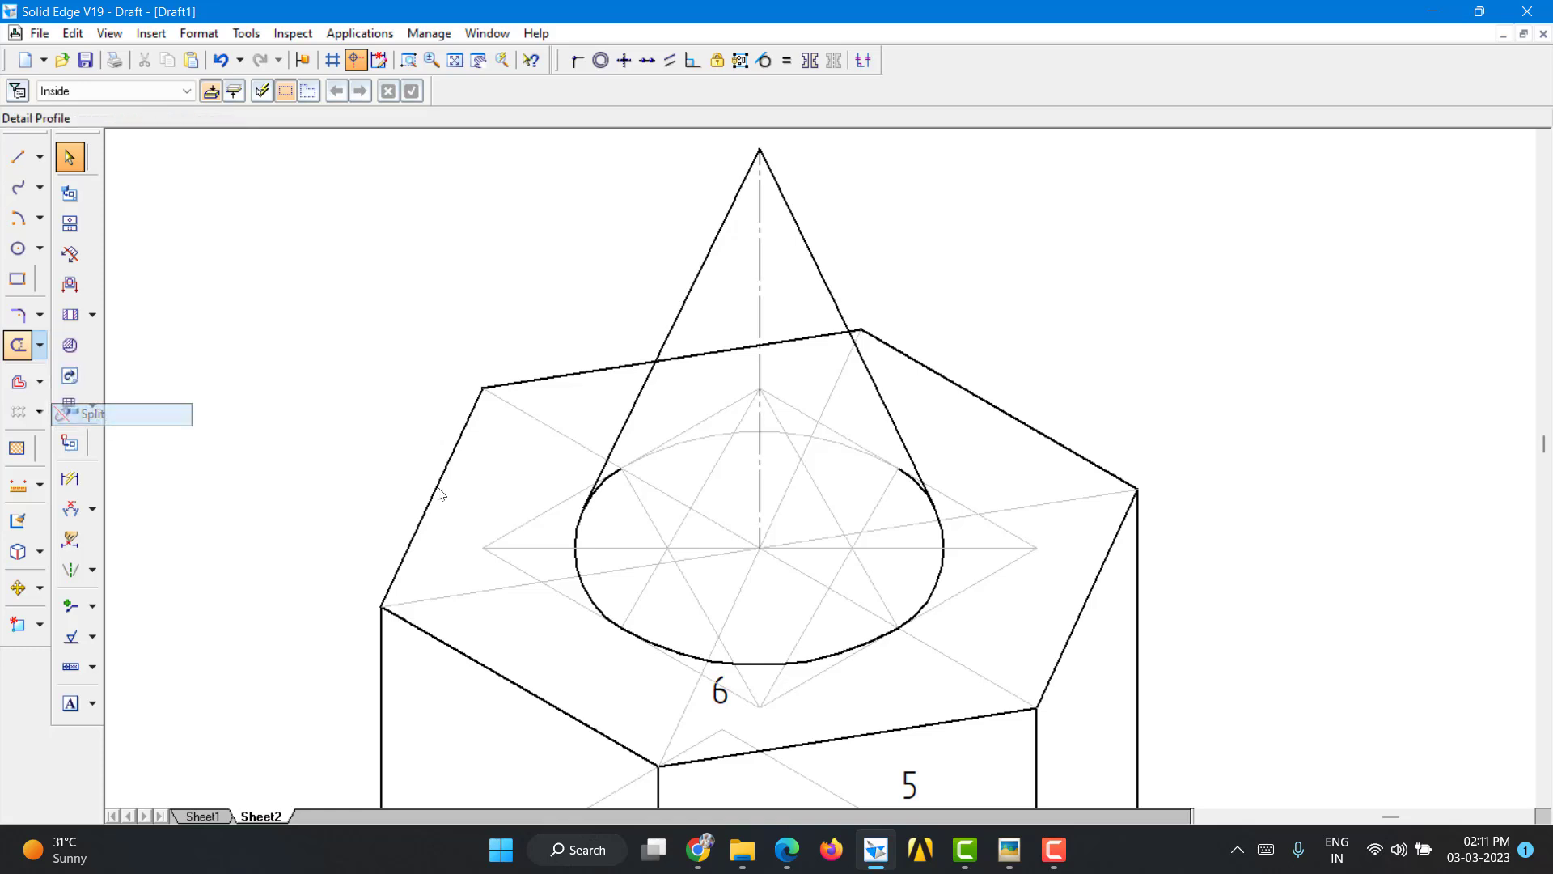
click(598, 499)
click(598, 499)
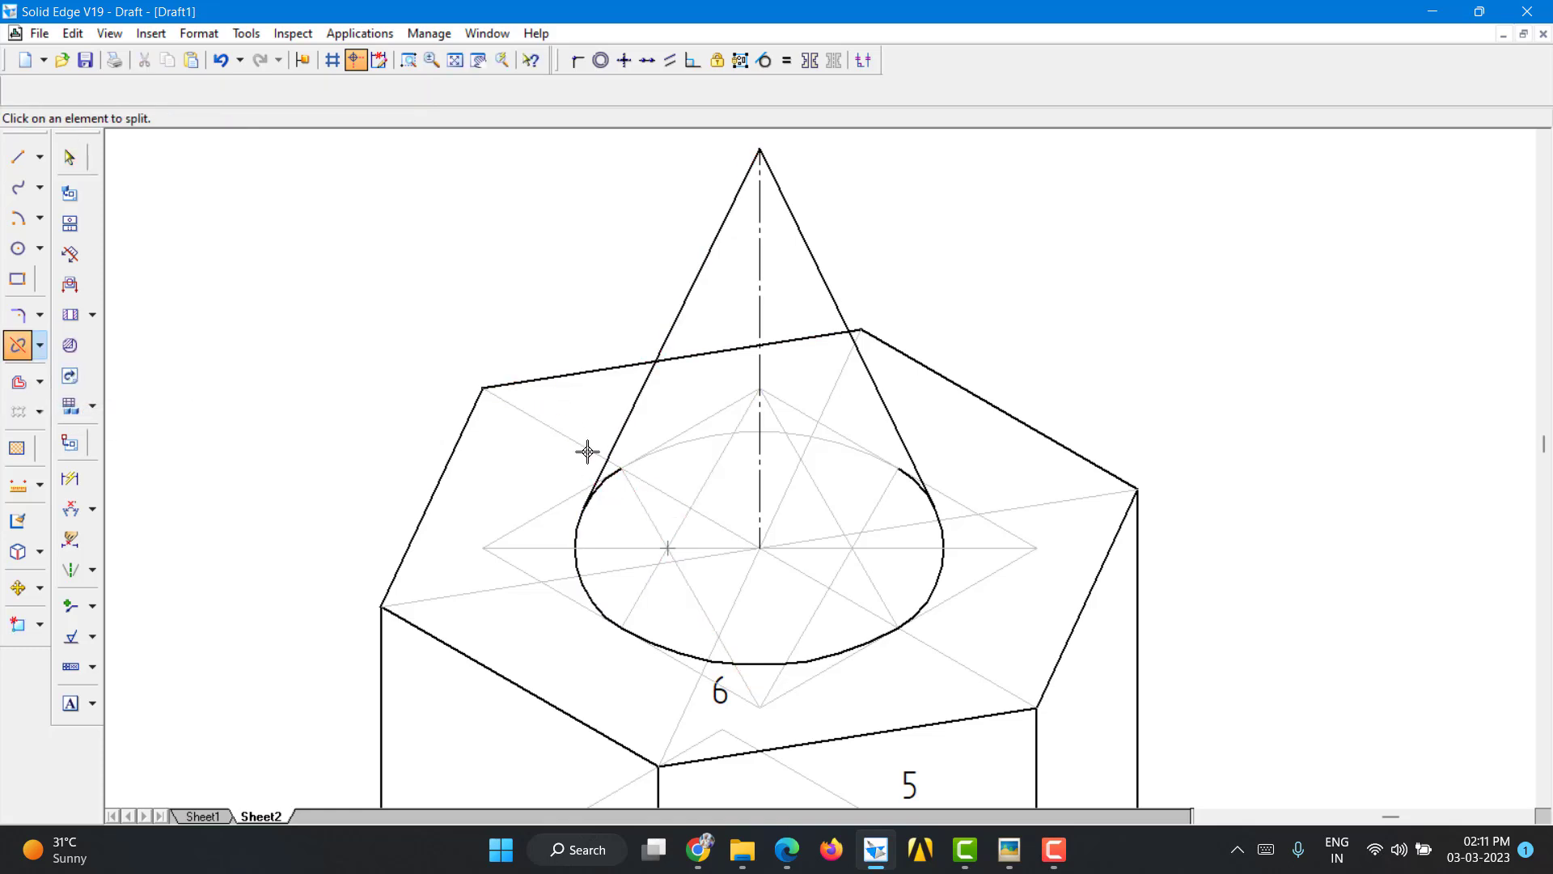
click(614, 475)
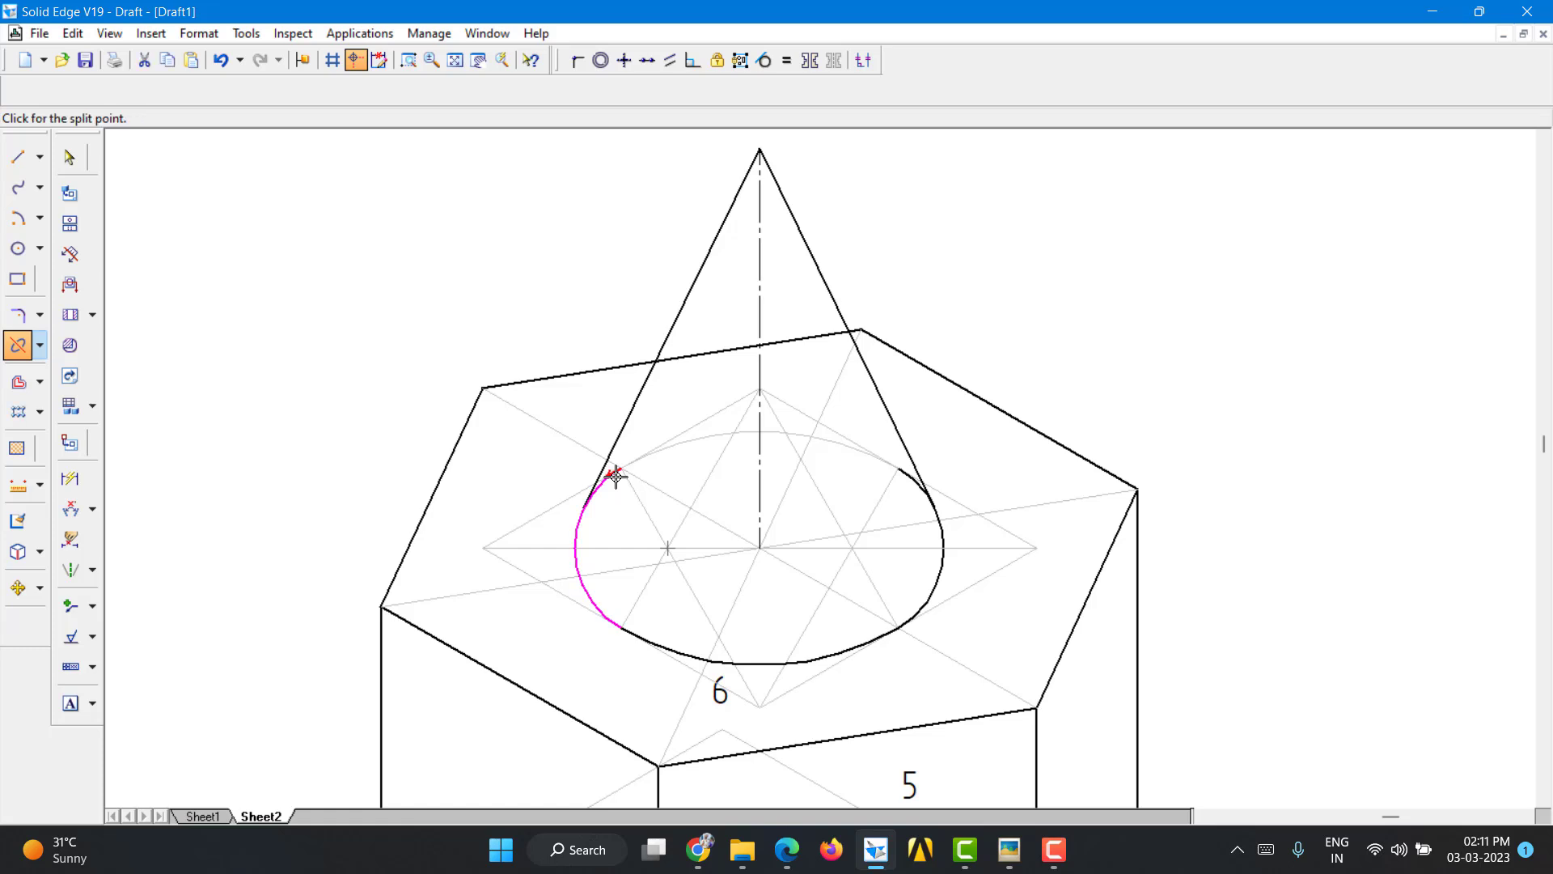
click(582, 510)
click(906, 484)
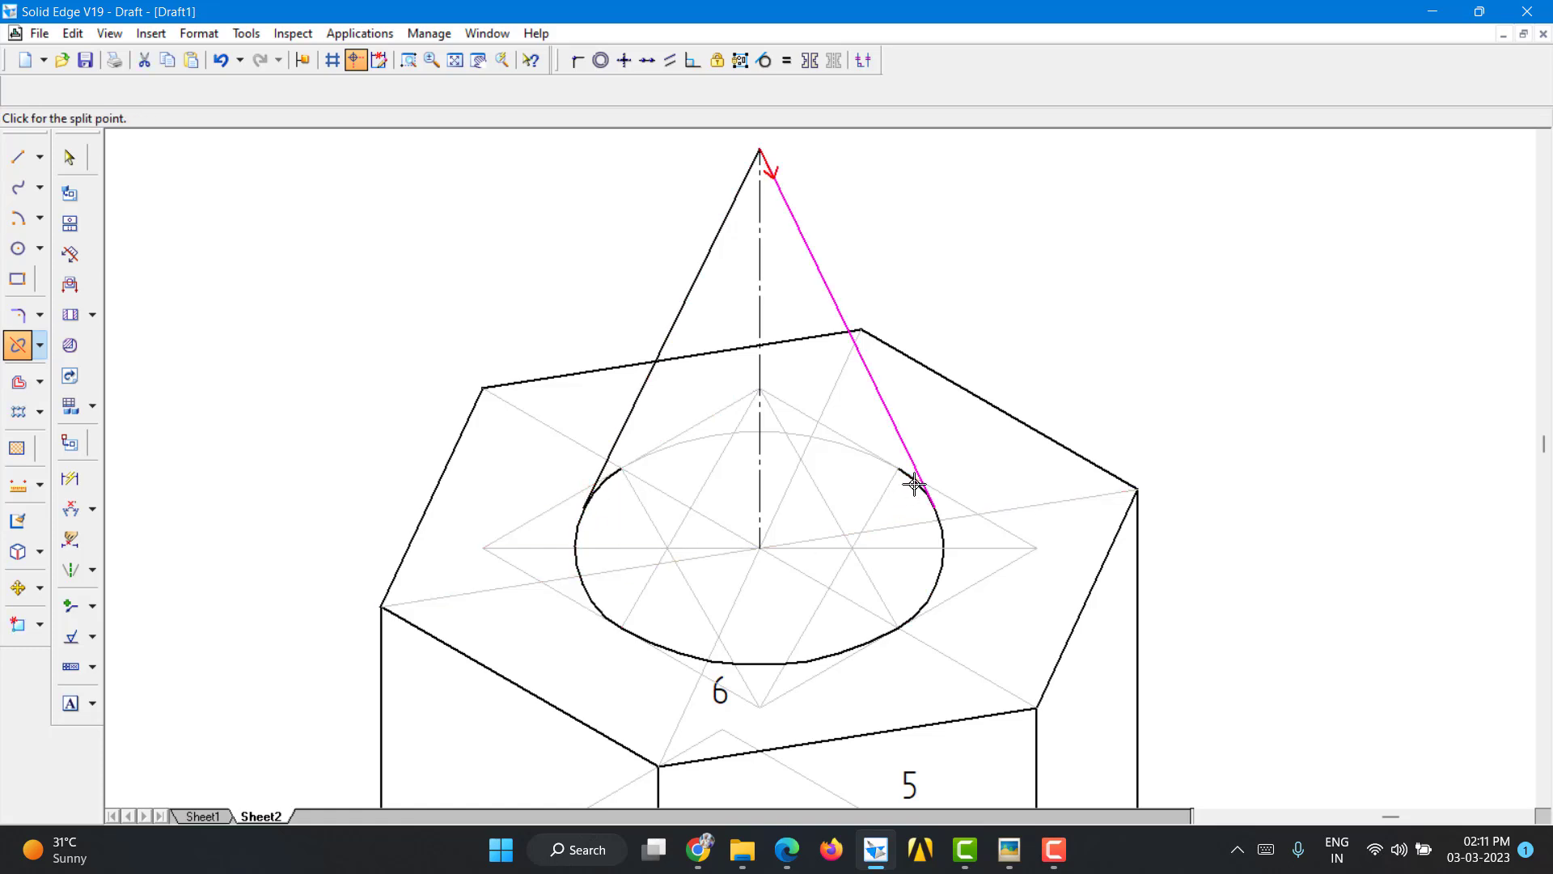
click(1049, 335)
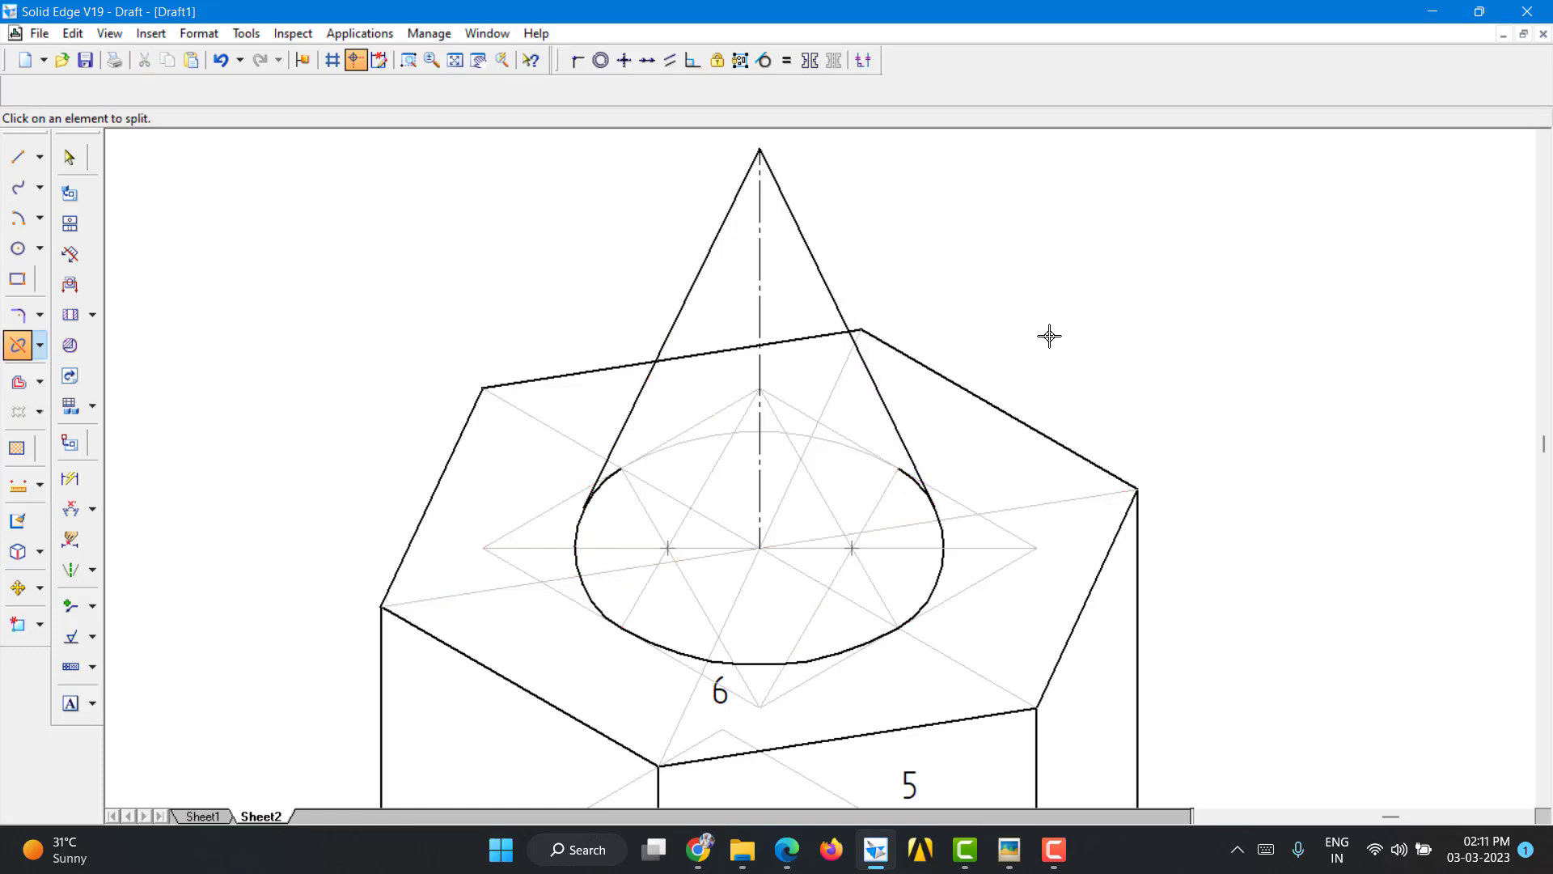
click(909, 478)
click(935, 507)
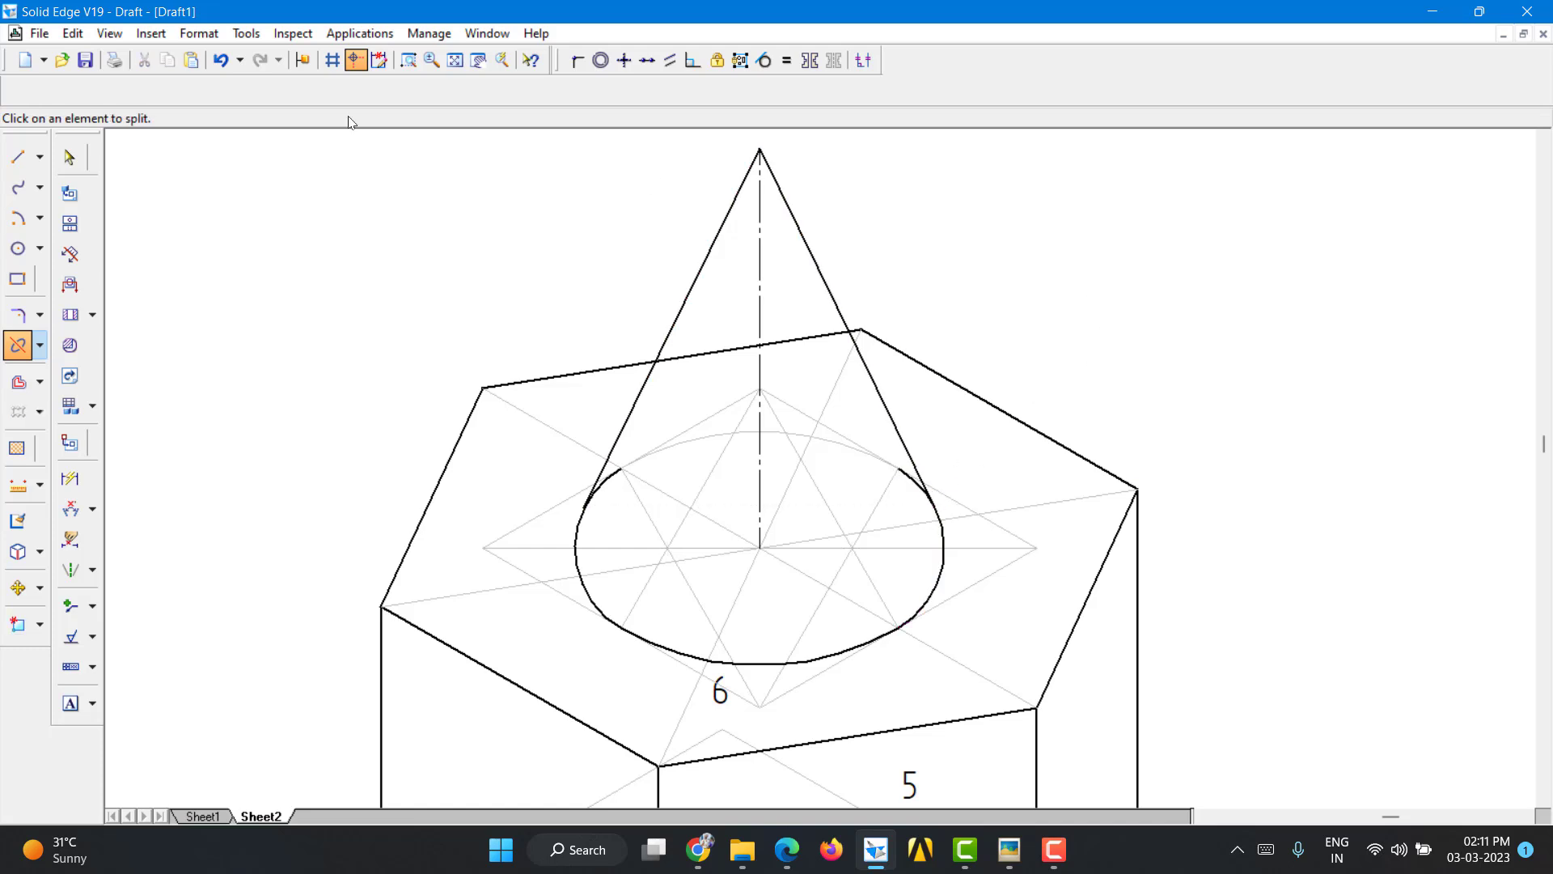
Step: Make the two short back arc pieces thin and light grey
click(69, 157)
click(607, 481)
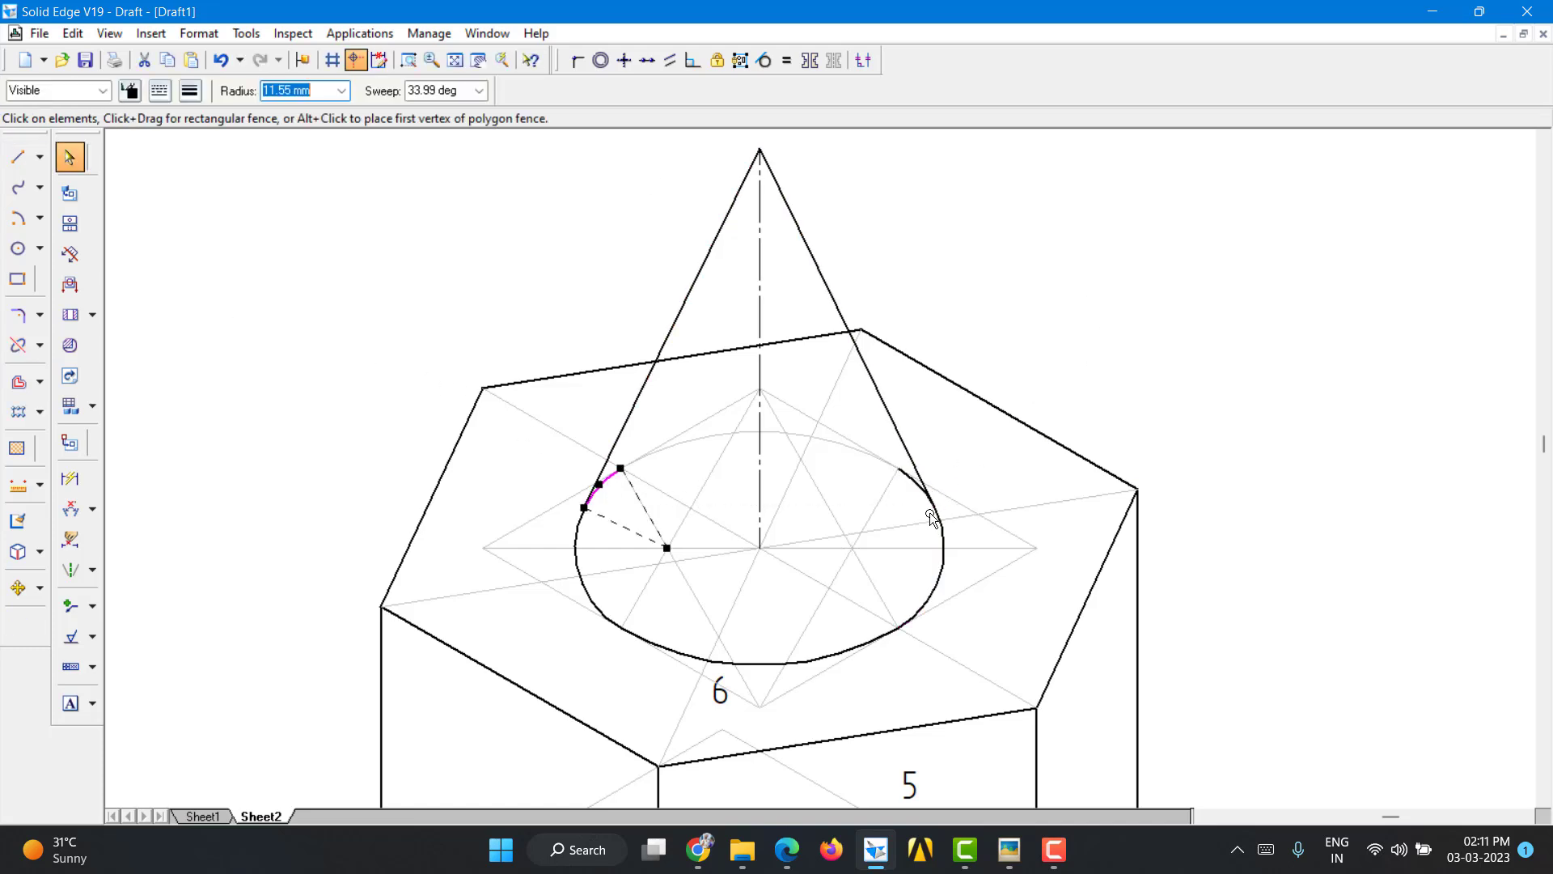
ctrl+click(907, 481)
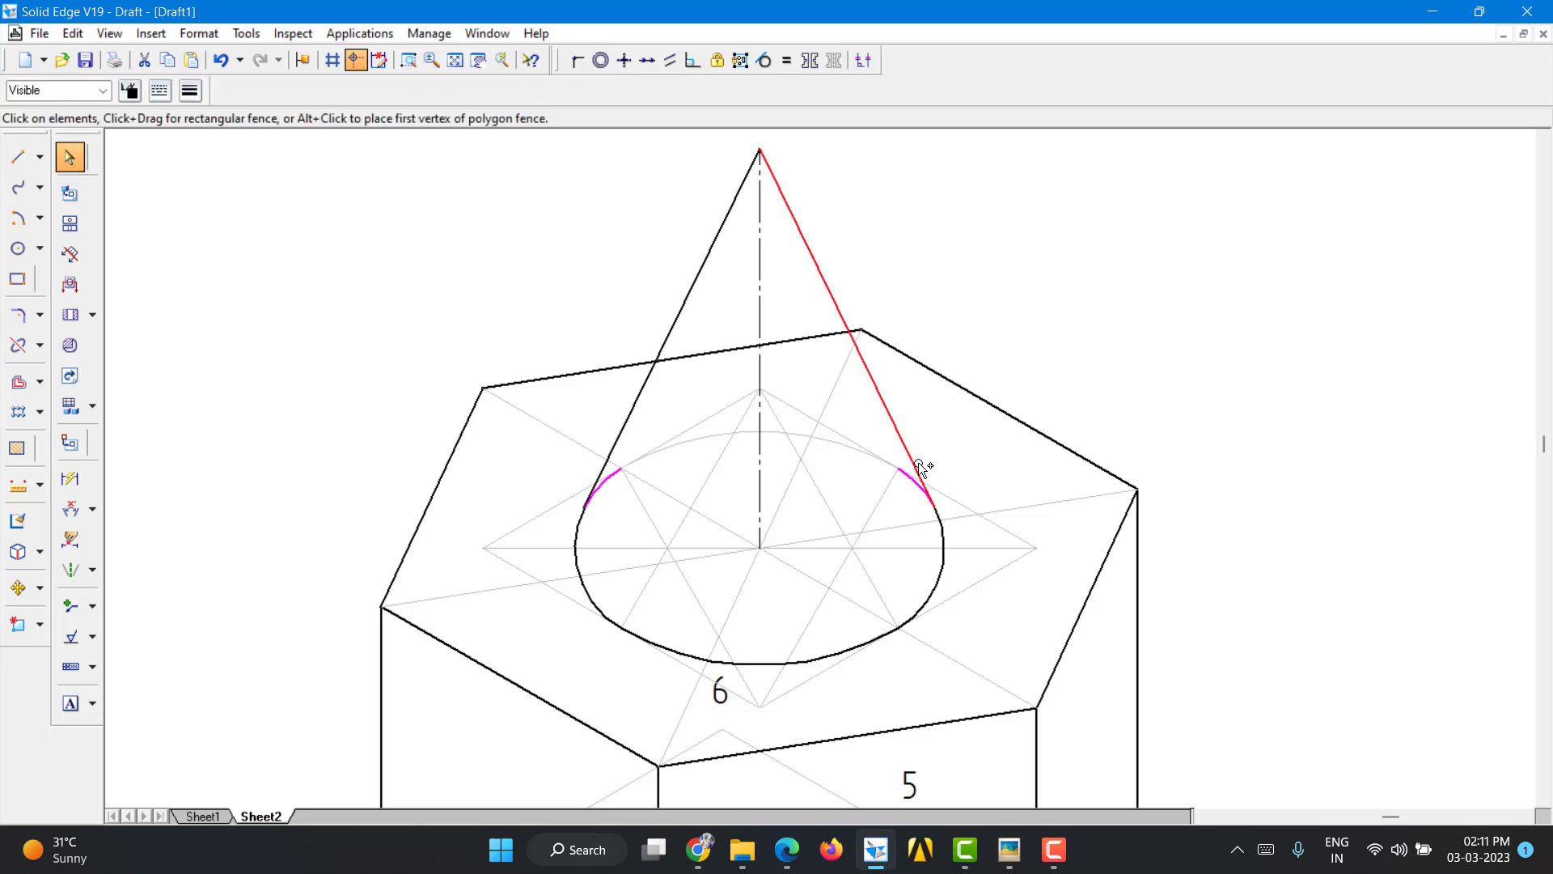
click(162, 94)
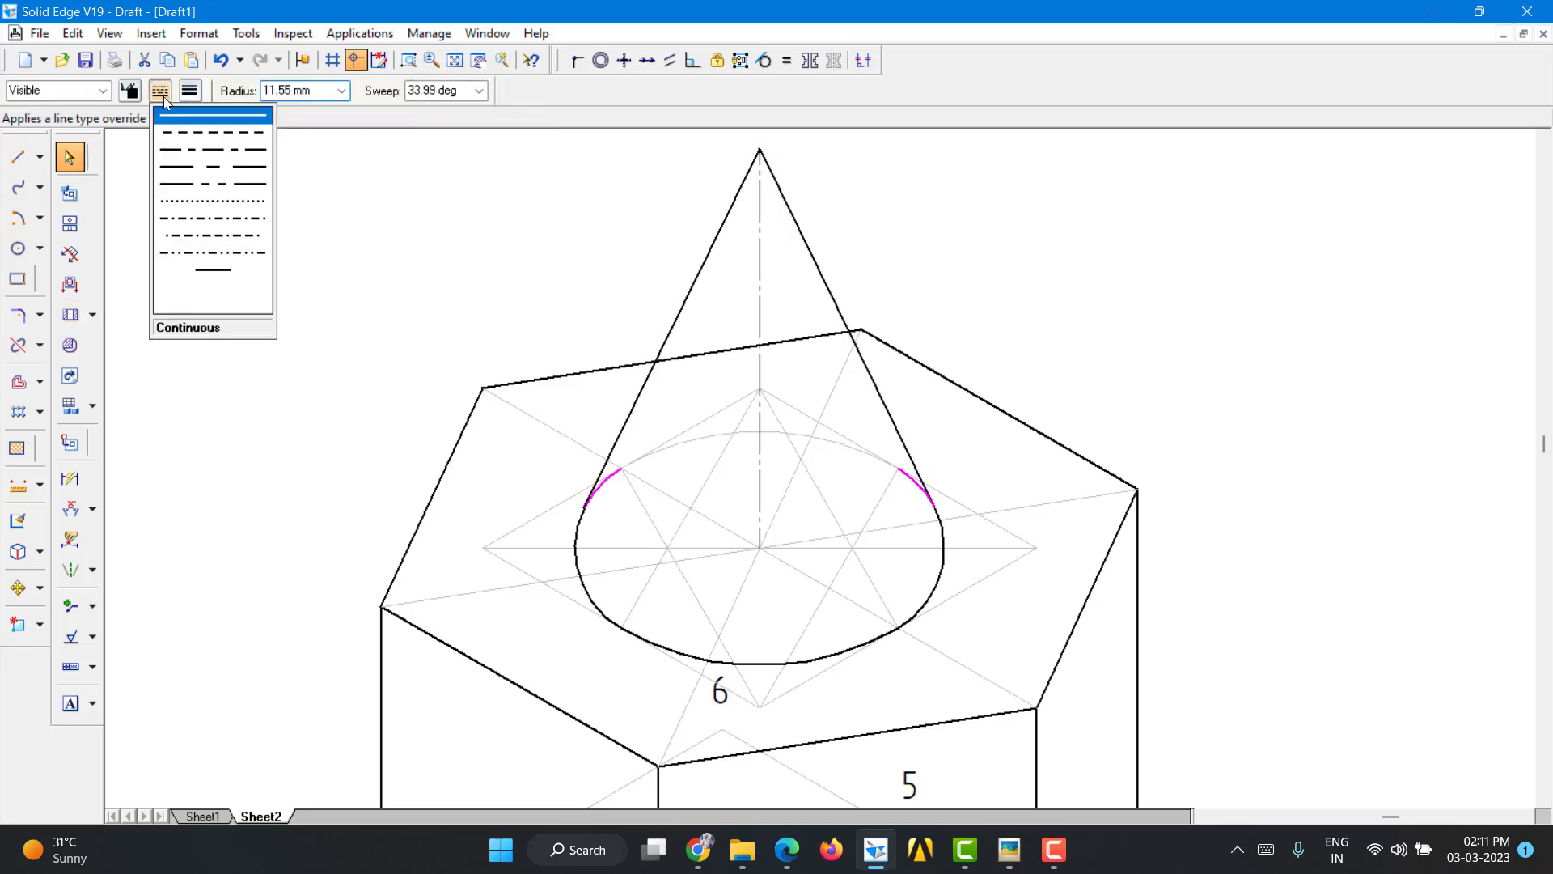
click(190, 90)
click(202, 130)
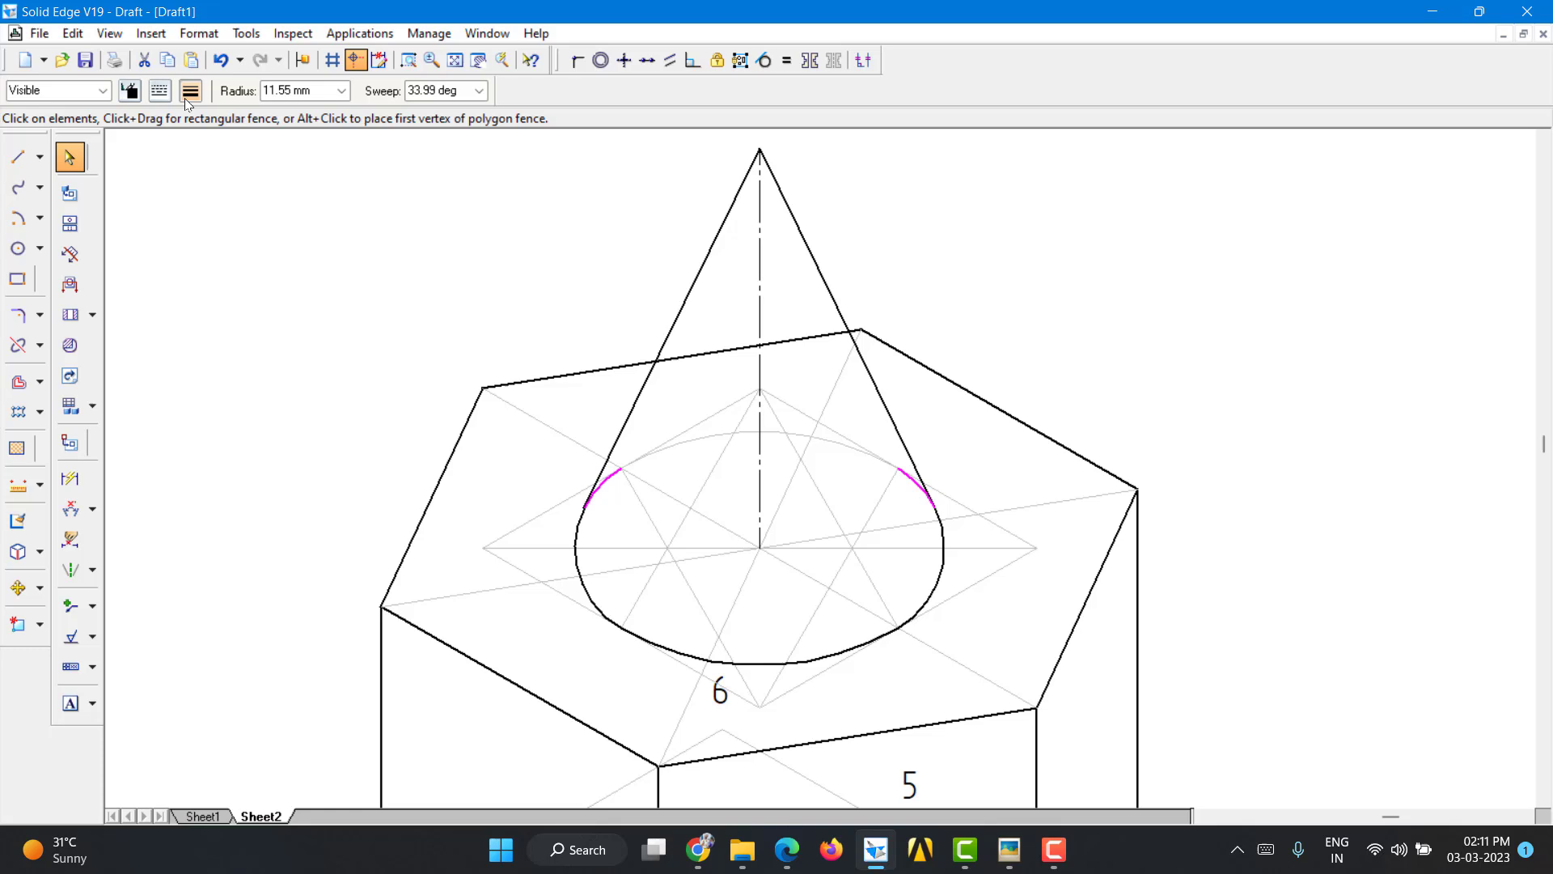
click(129, 89)
click(170, 137)
click(312, 332)
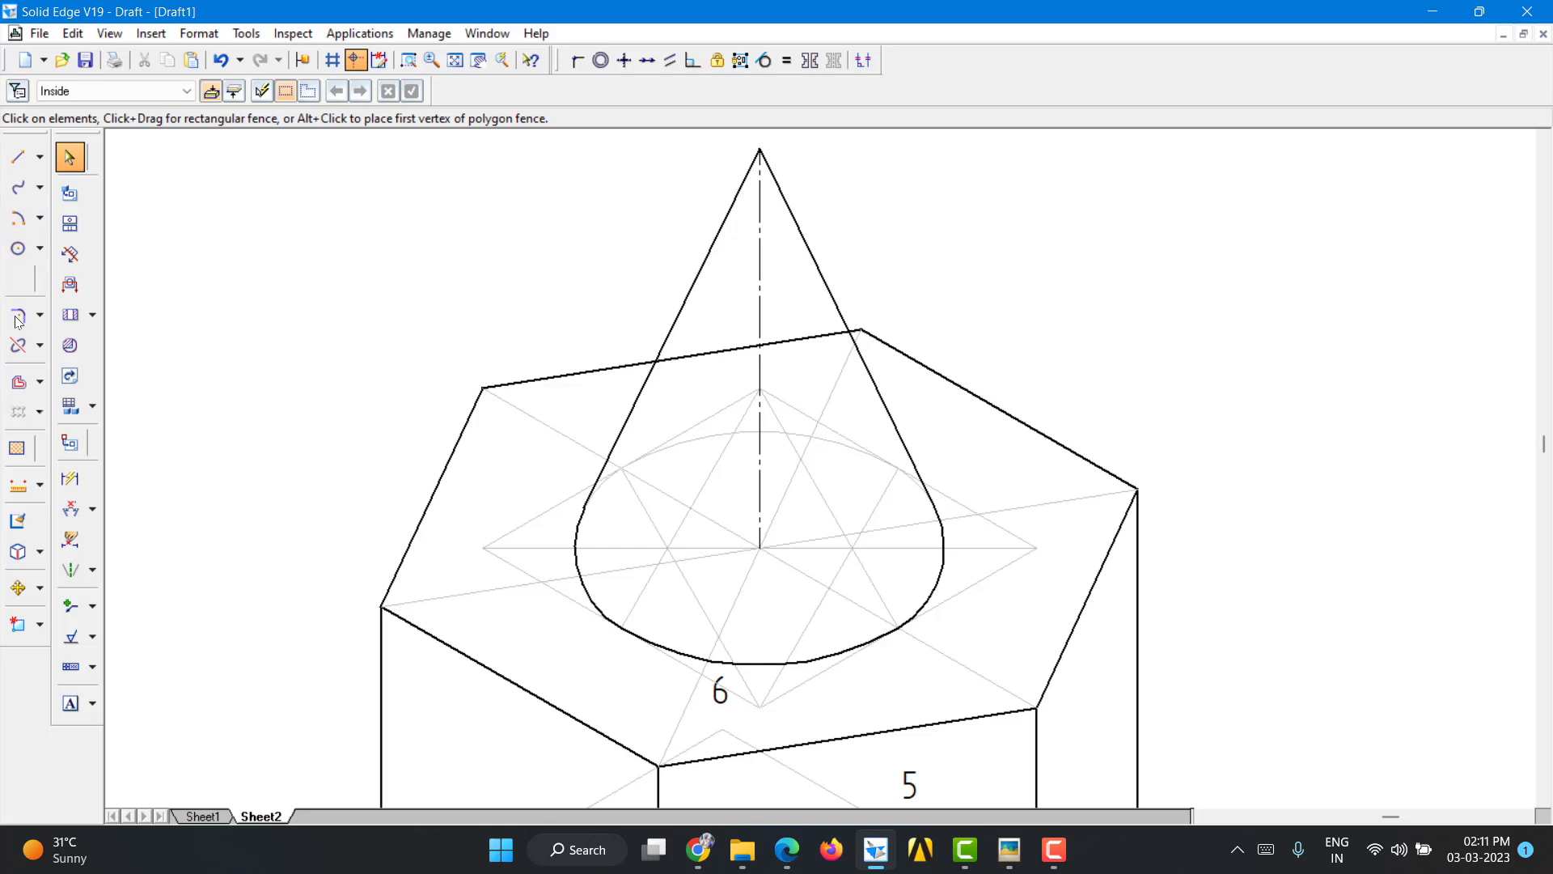
Step: Split the hexagon's top edge at both points where the cone's sides cross it
click(18, 345)
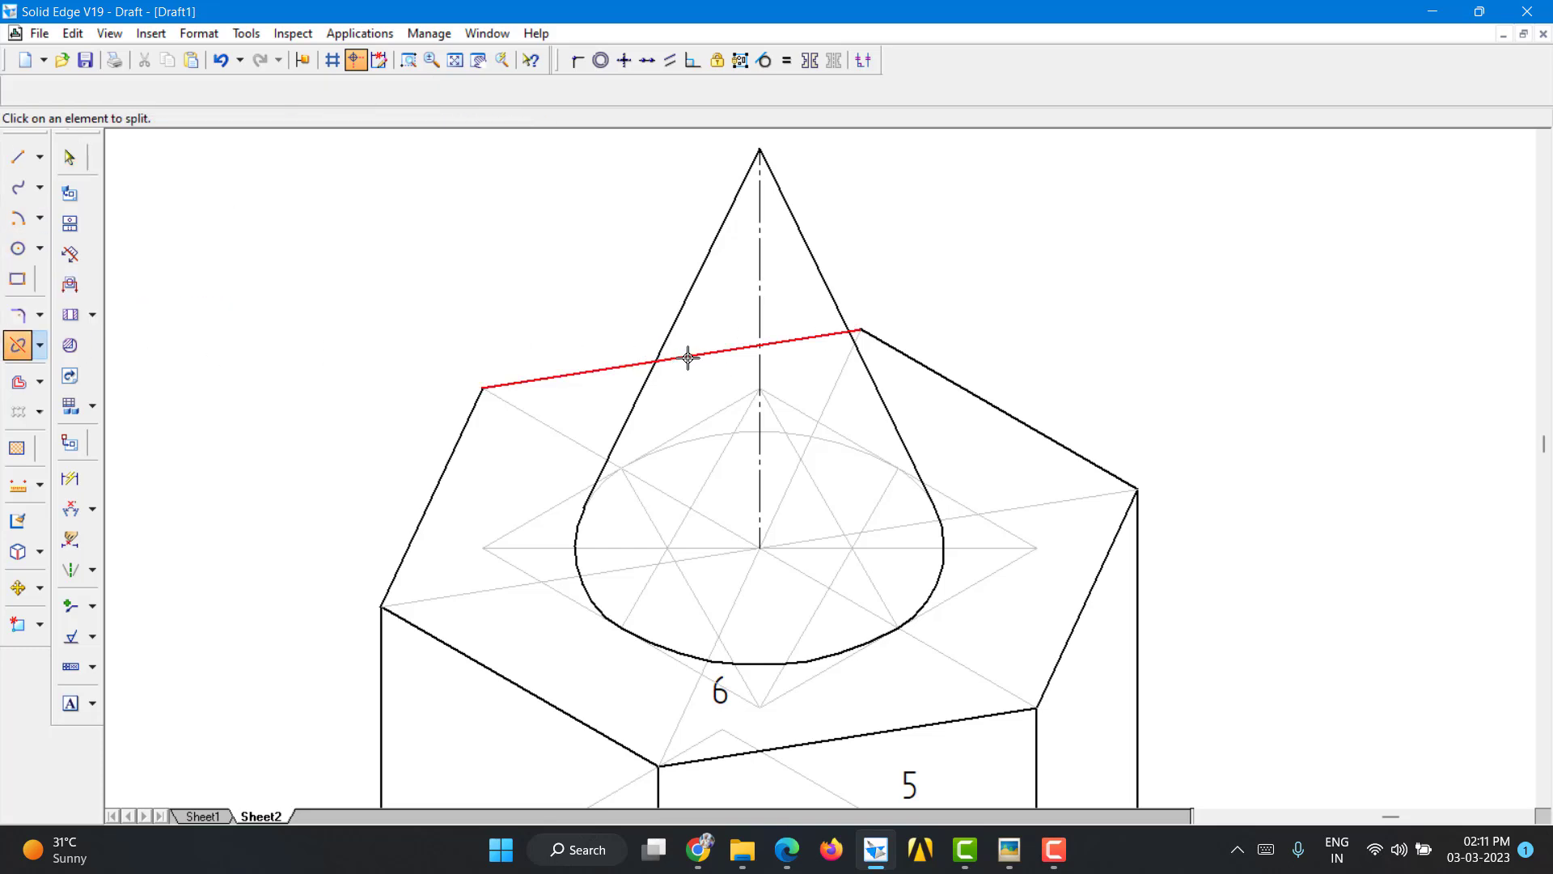
click(662, 360)
click(656, 361)
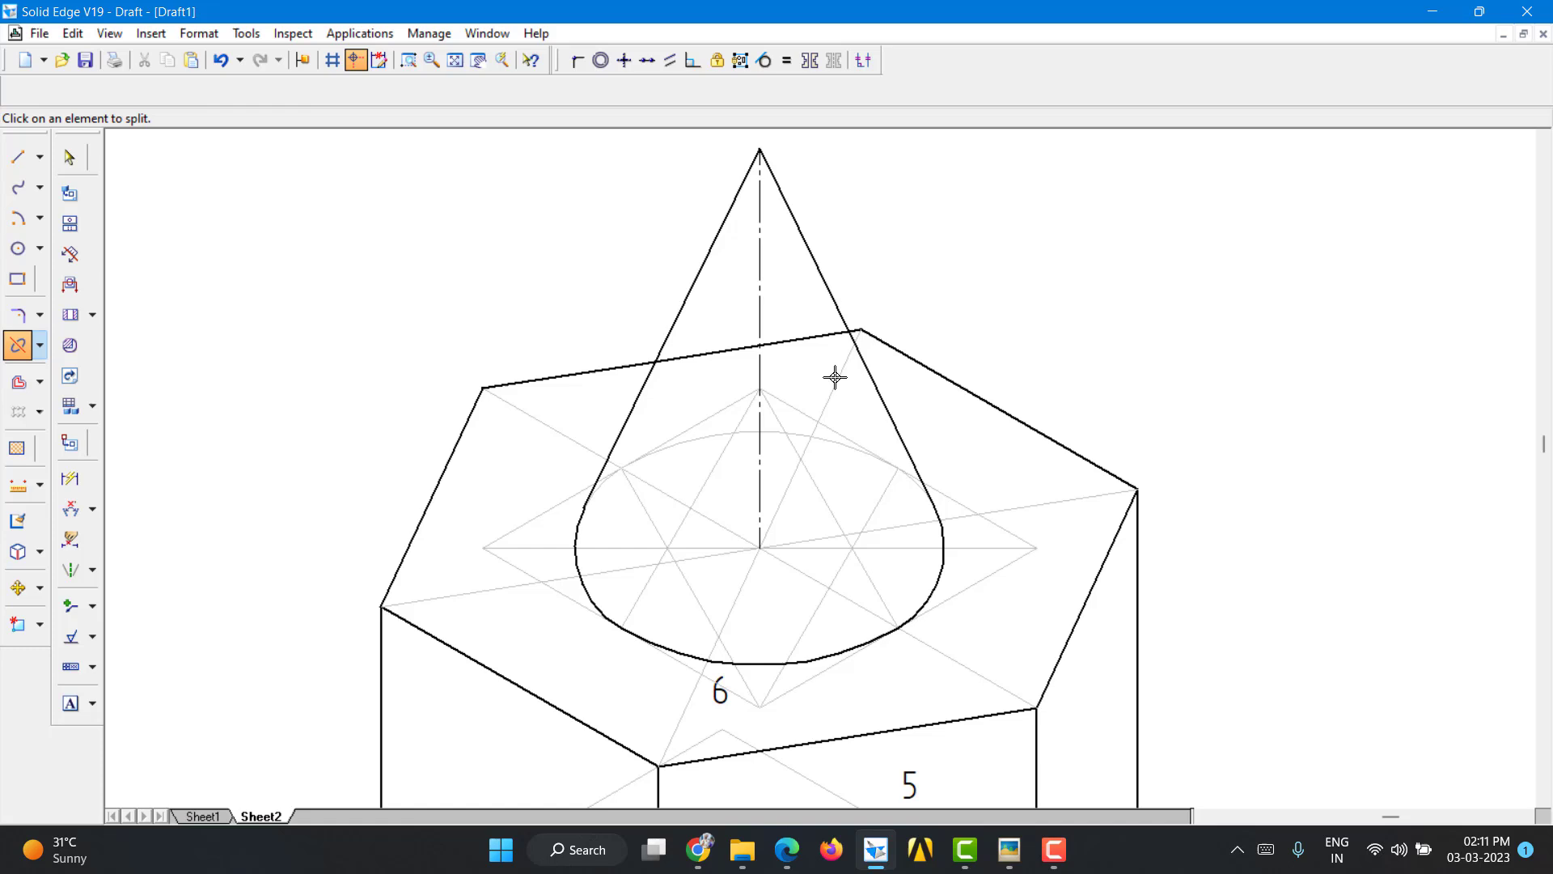
click(847, 332)
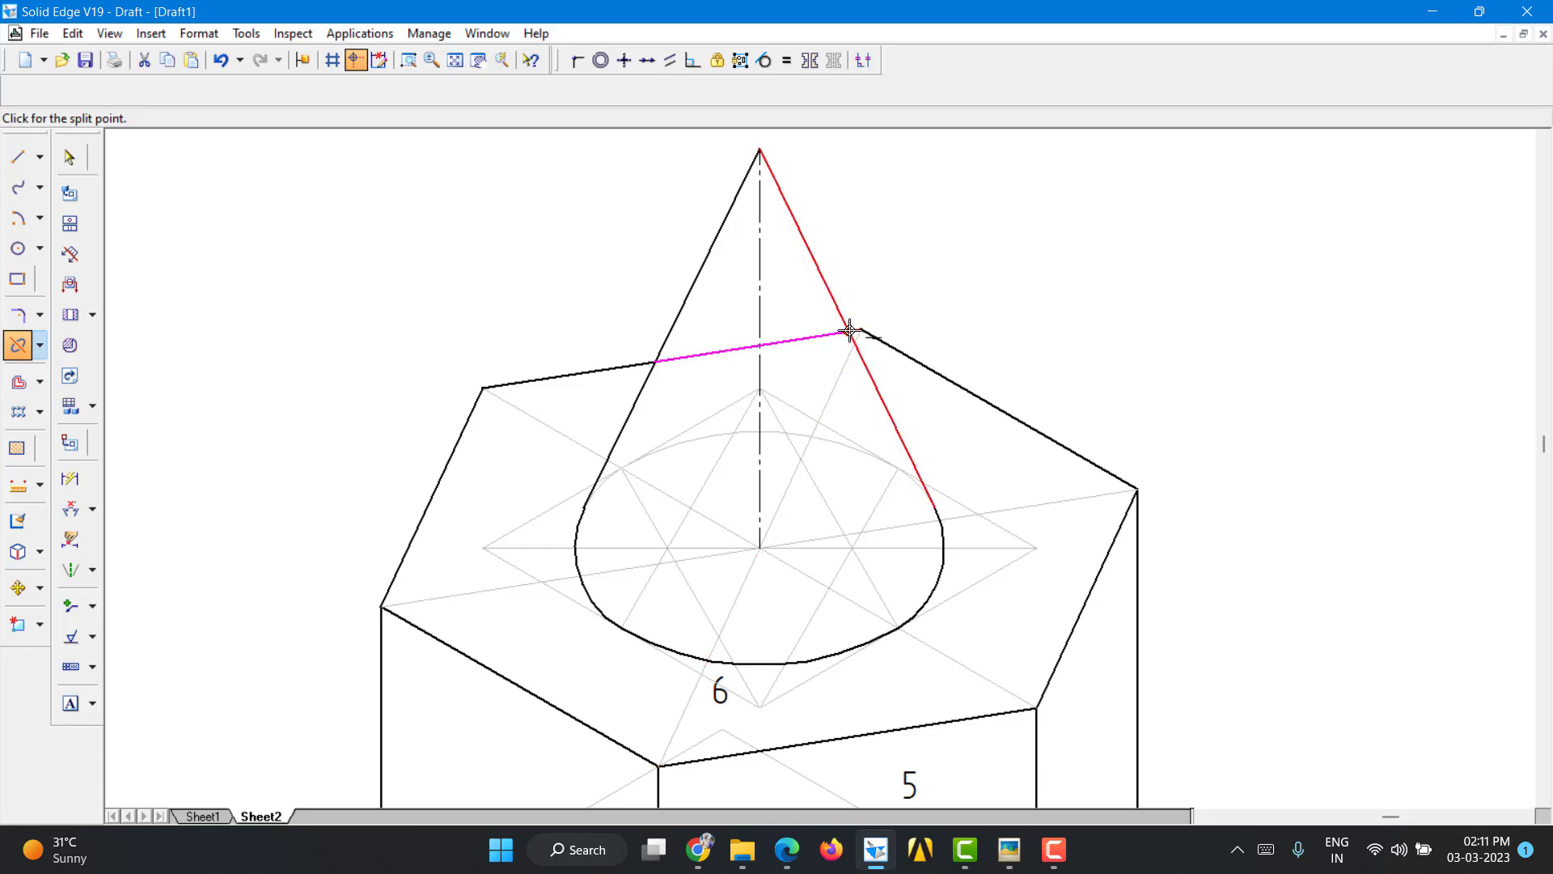
click(849, 332)
Step: Colour the hidden edge piece between the cone's sides light grey and fit the sheet in view
click(70, 156)
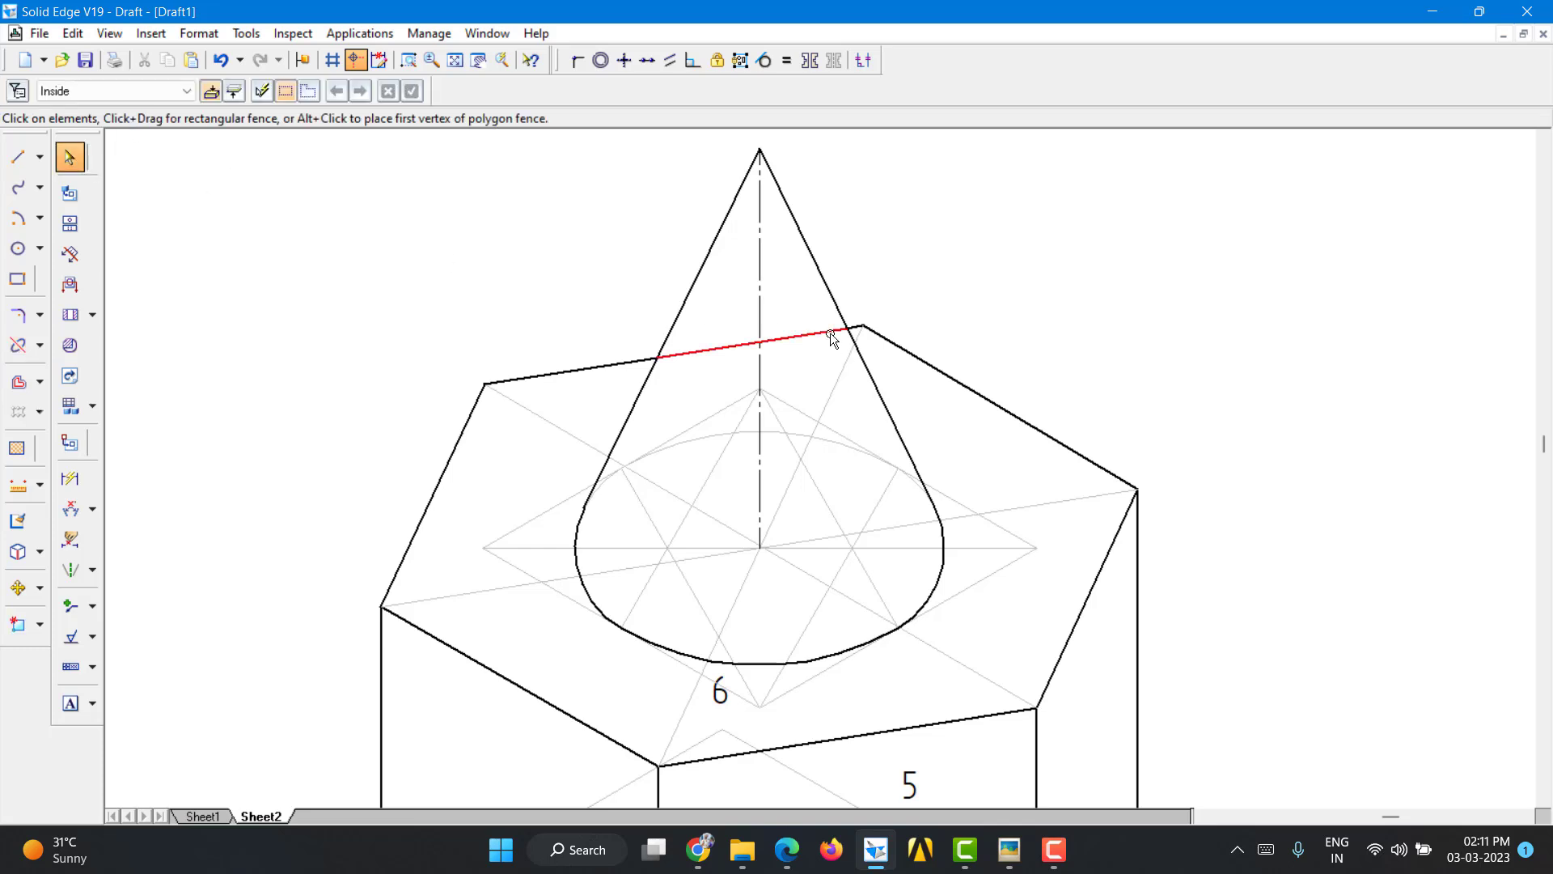
click(830, 333)
click(189, 90)
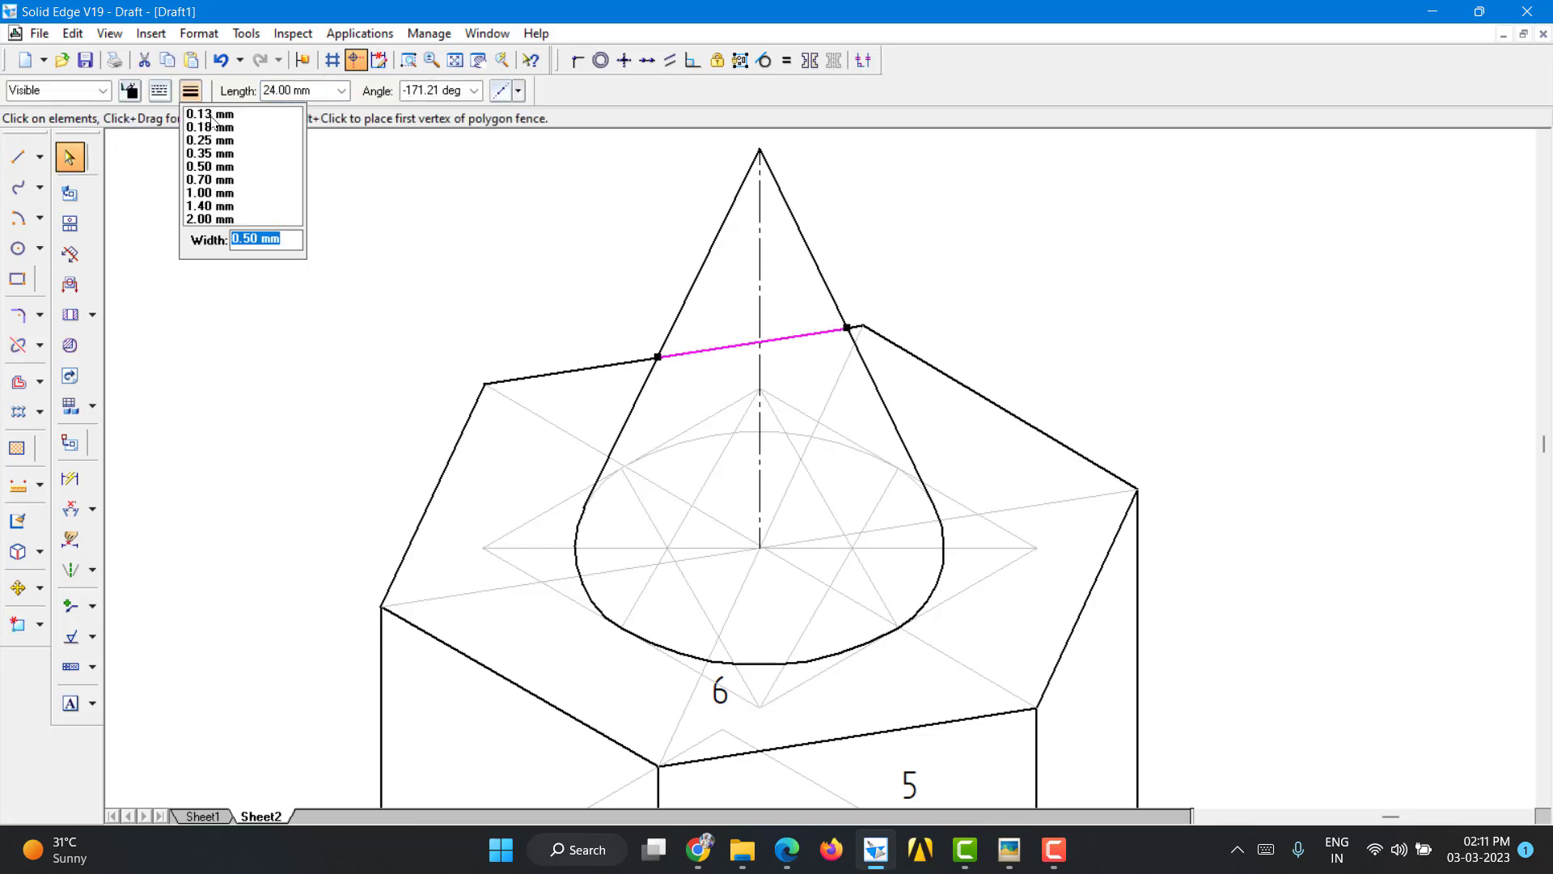
click(129, 90)
click(130, 90)
click(171, 136)
click(203, 230)
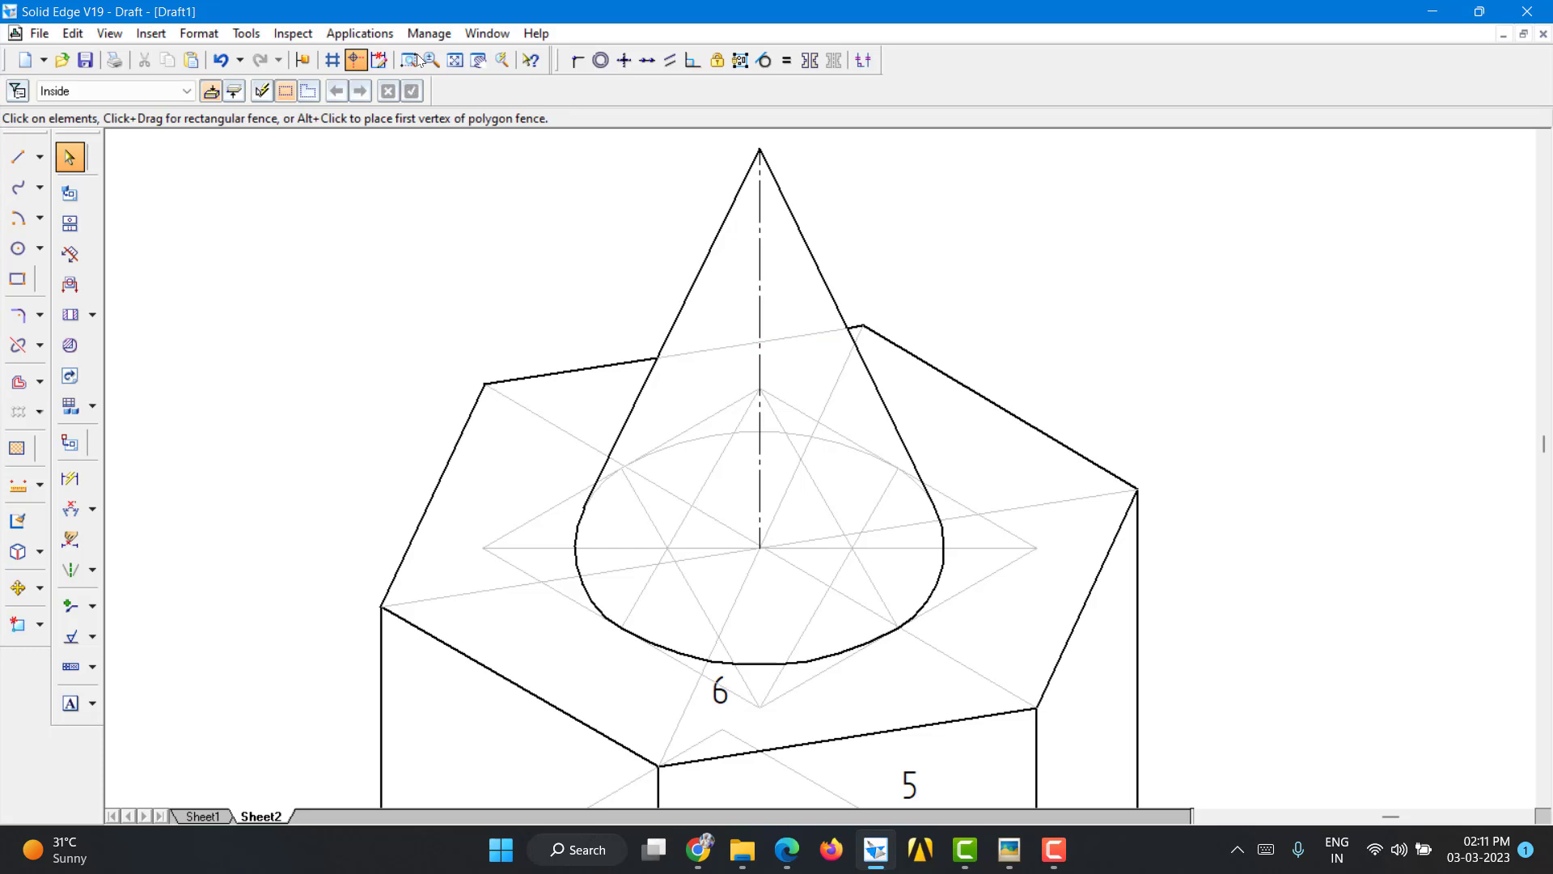
click(458, 62)
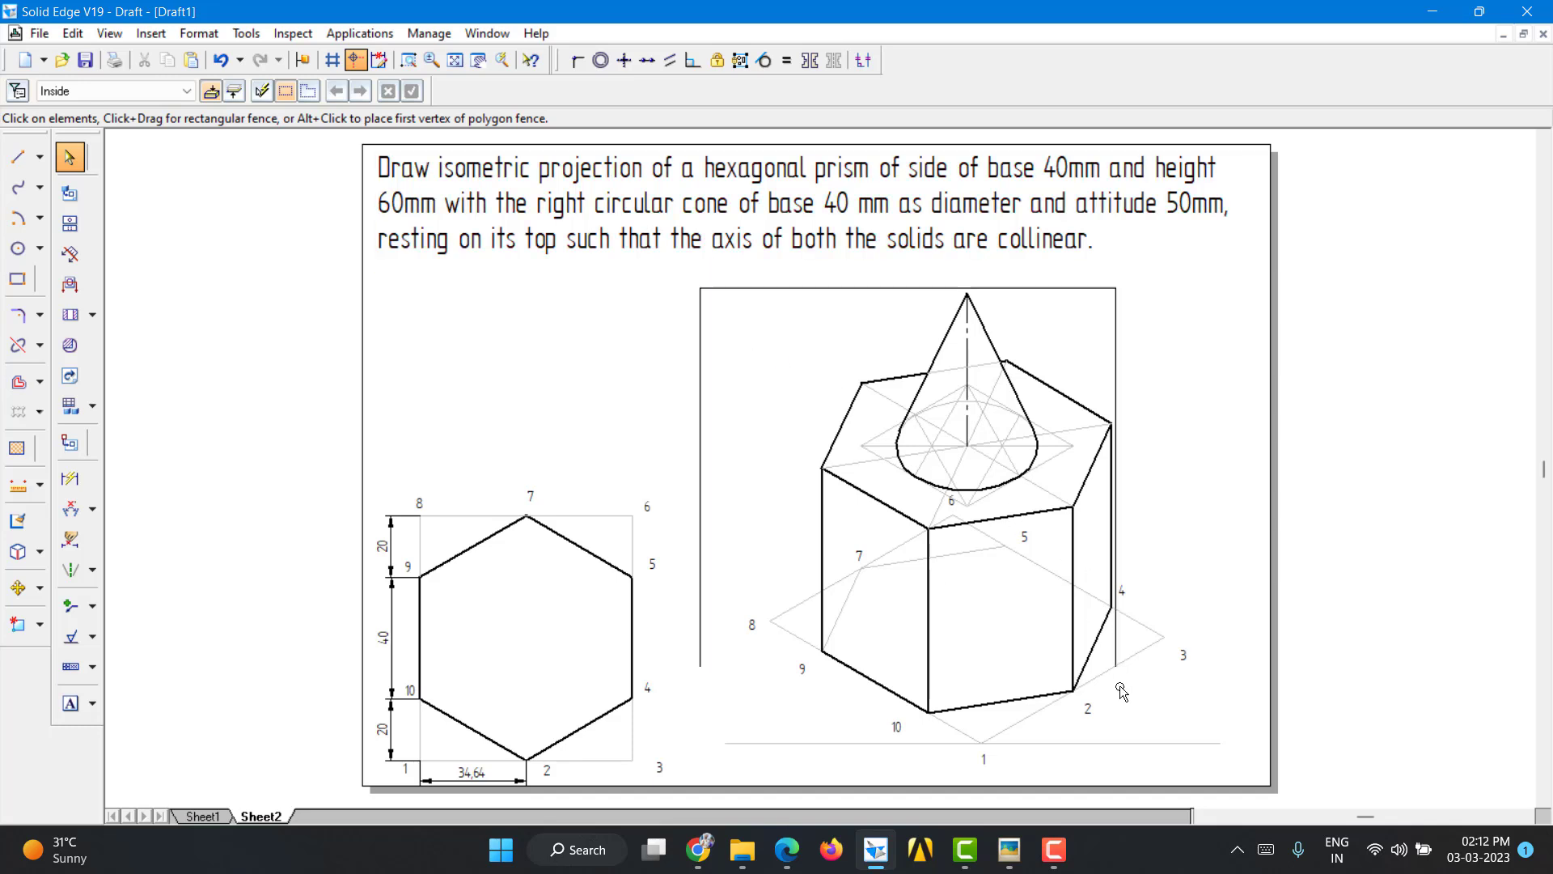
Step: Scale the whole isometric drawing by factor 0.82 about its bottom corner
click(1213, 784)
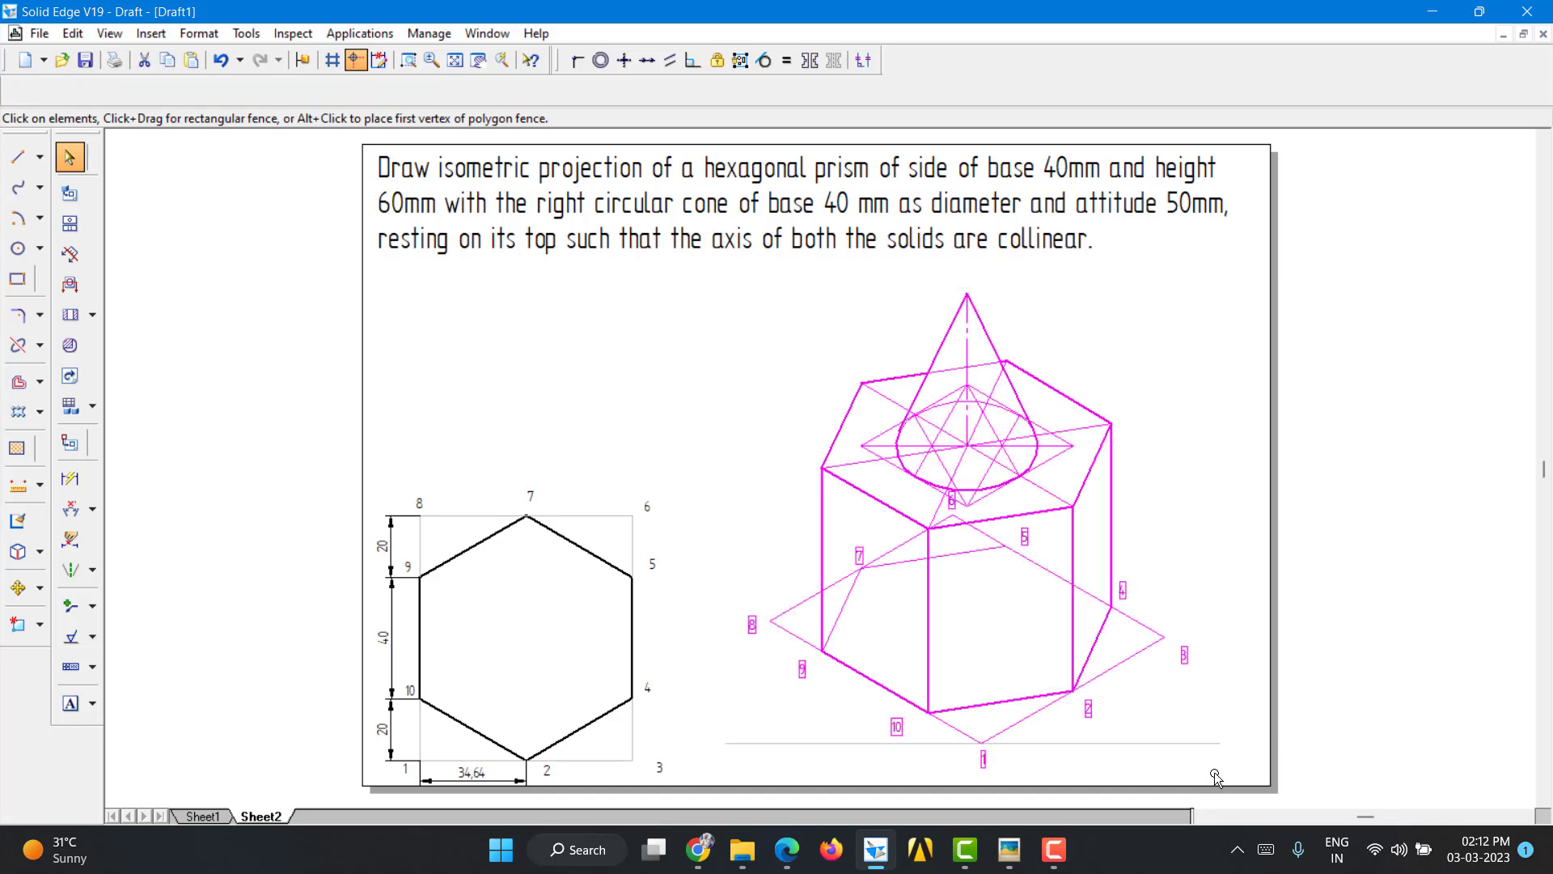
click(39, 588)
click(110, 657)
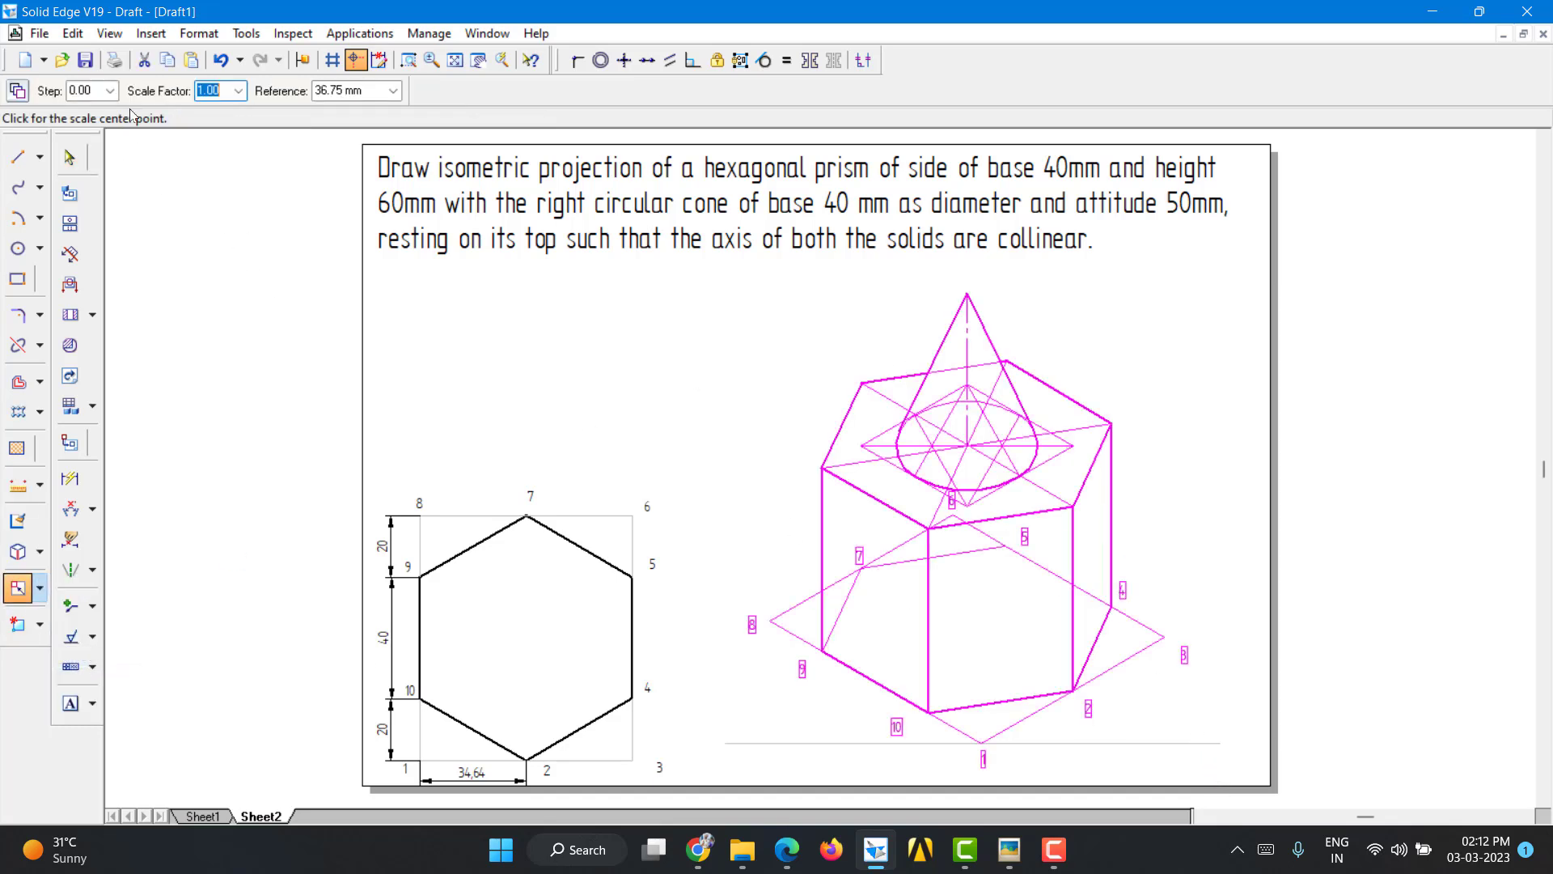
text(8164)
key(Tab)
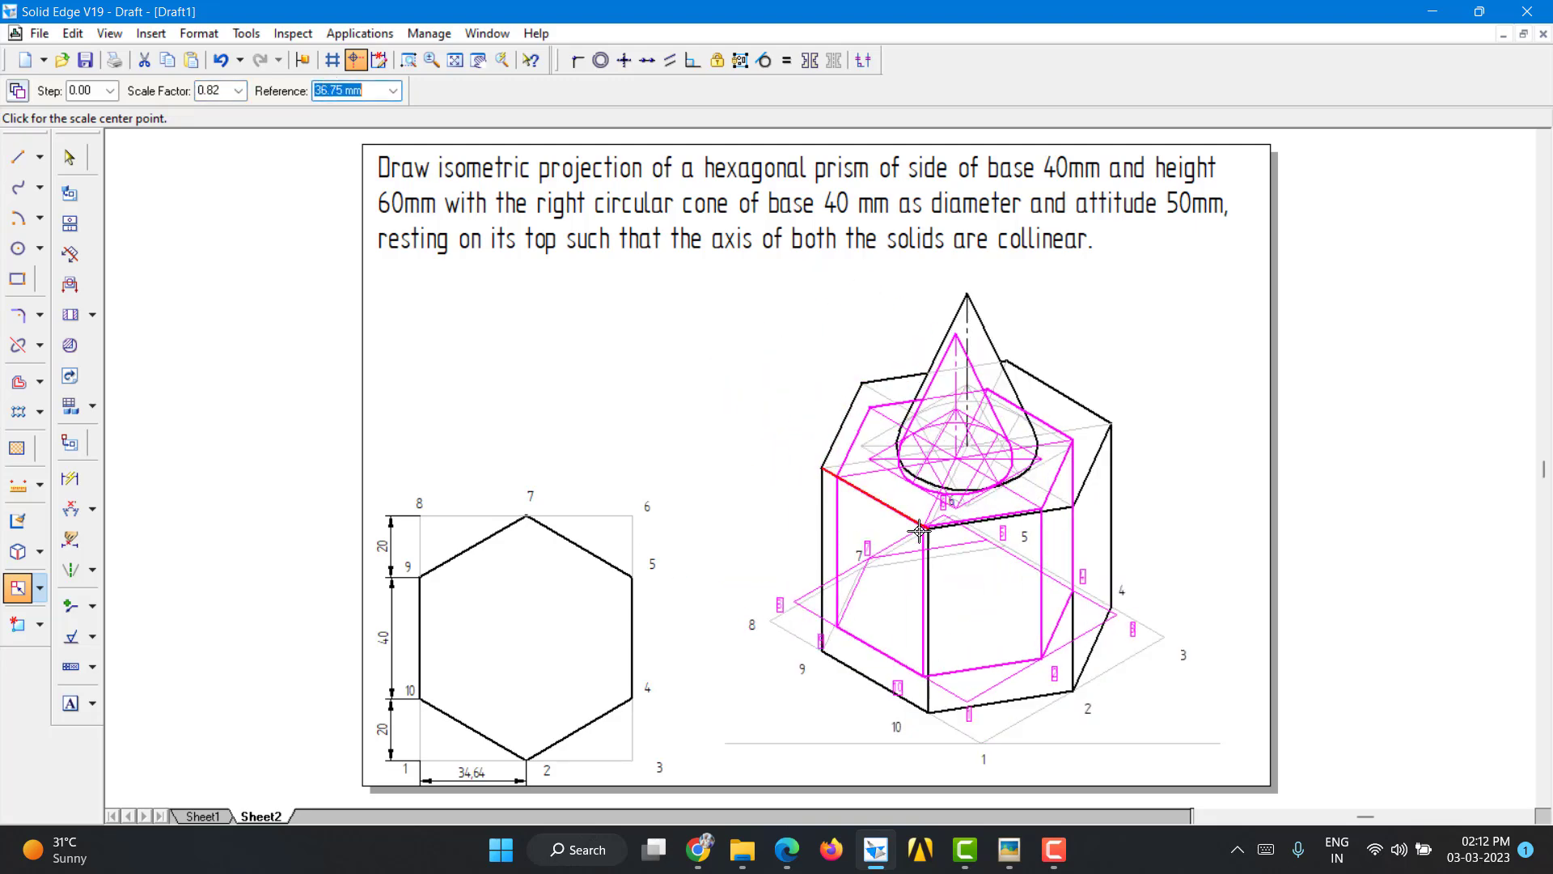
click(983, 739)
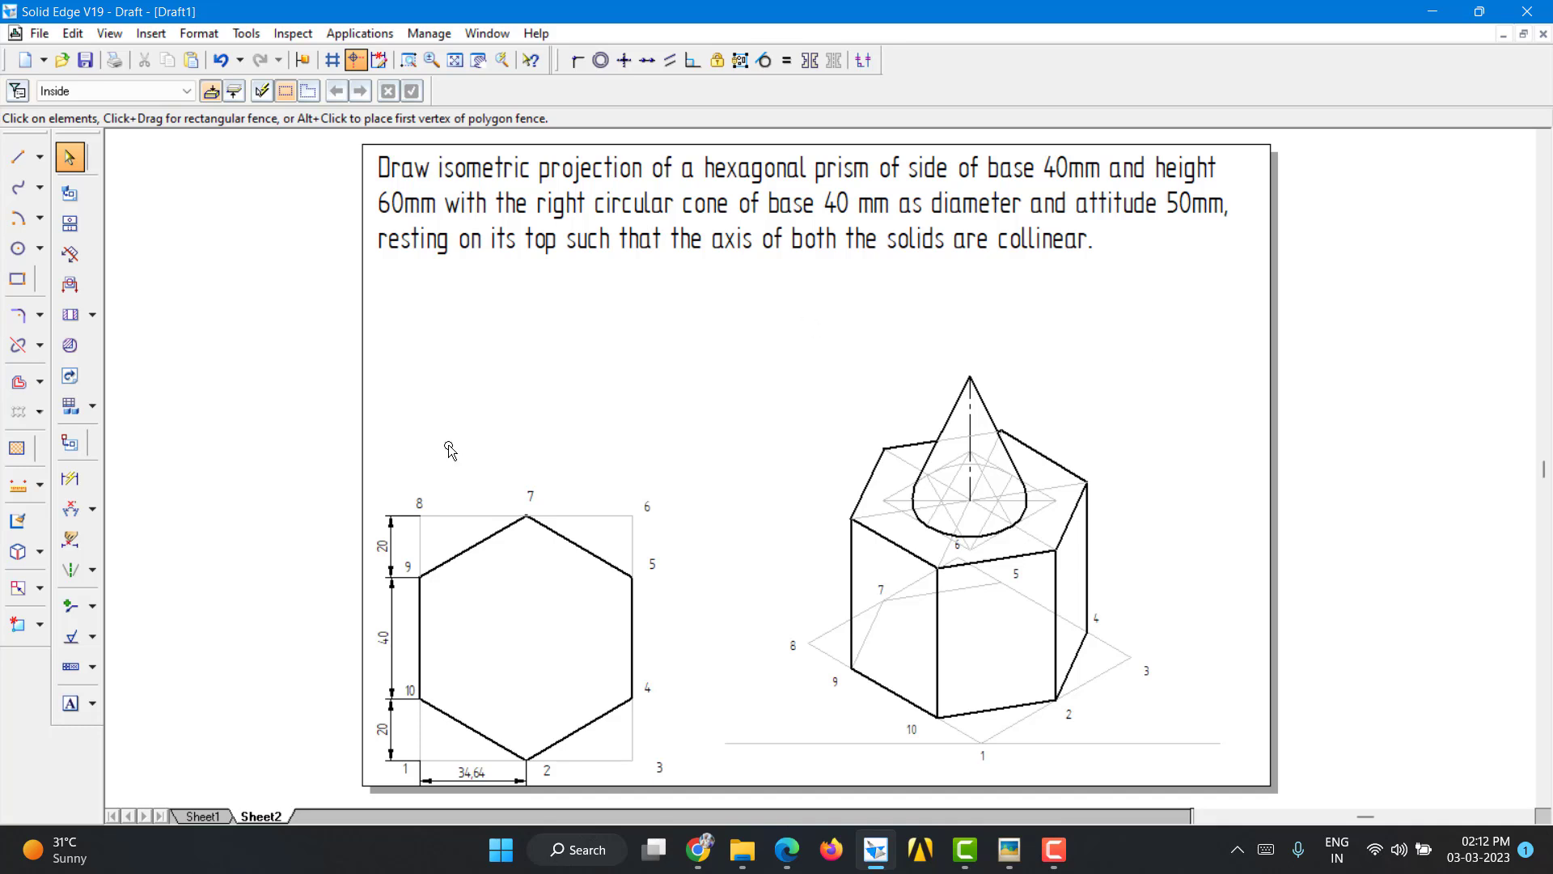
Step: Add 30° angle dimensions between edges 2-3 and 8-9 and the base line on both sides
click(71, 508)
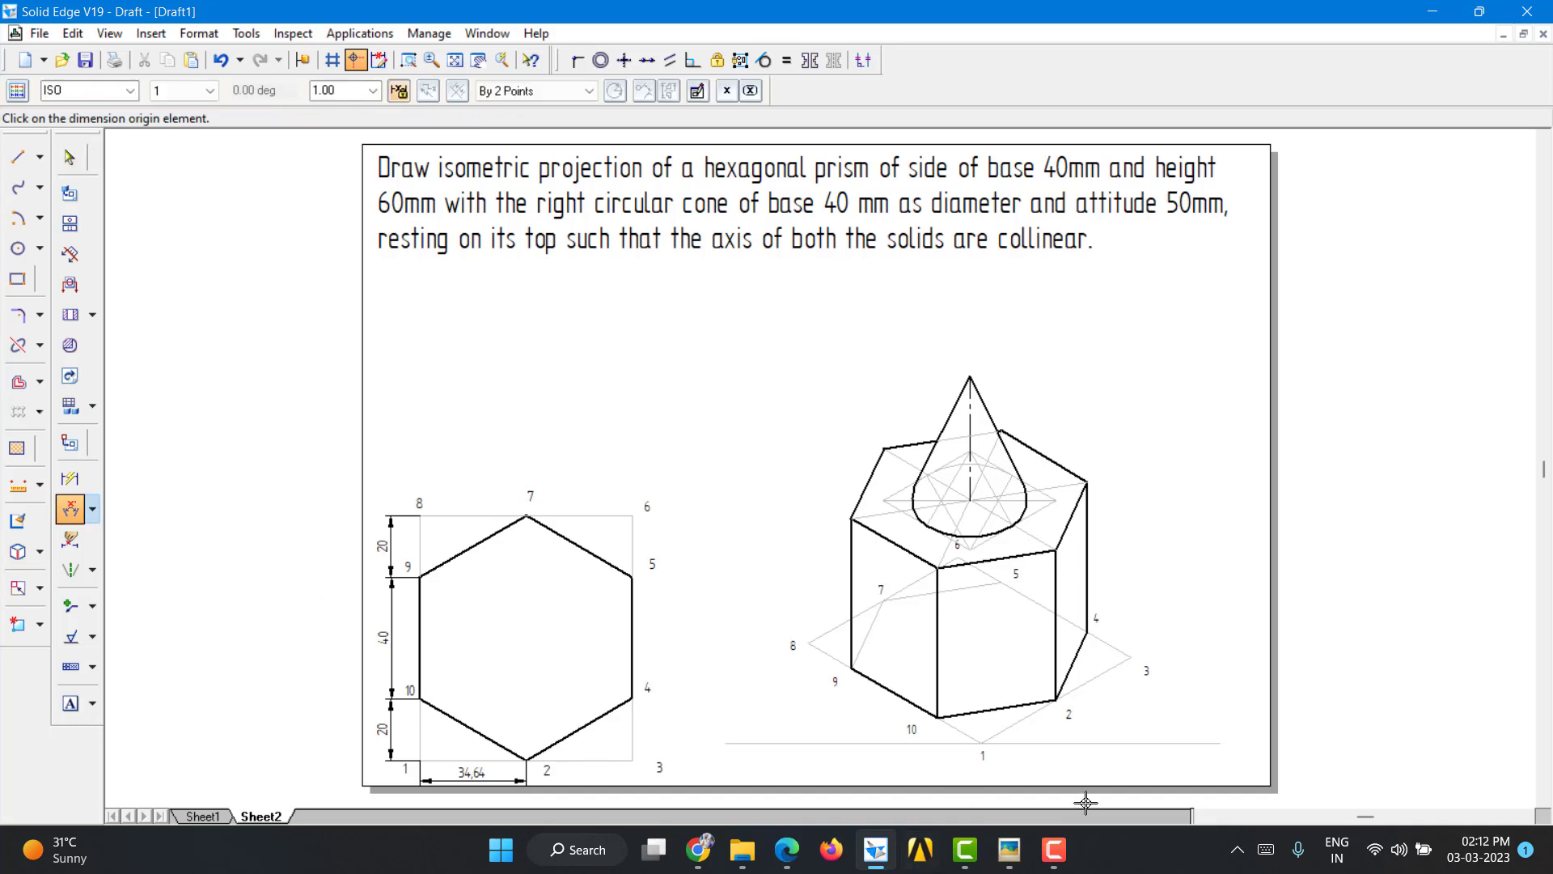
click(1086, 682)
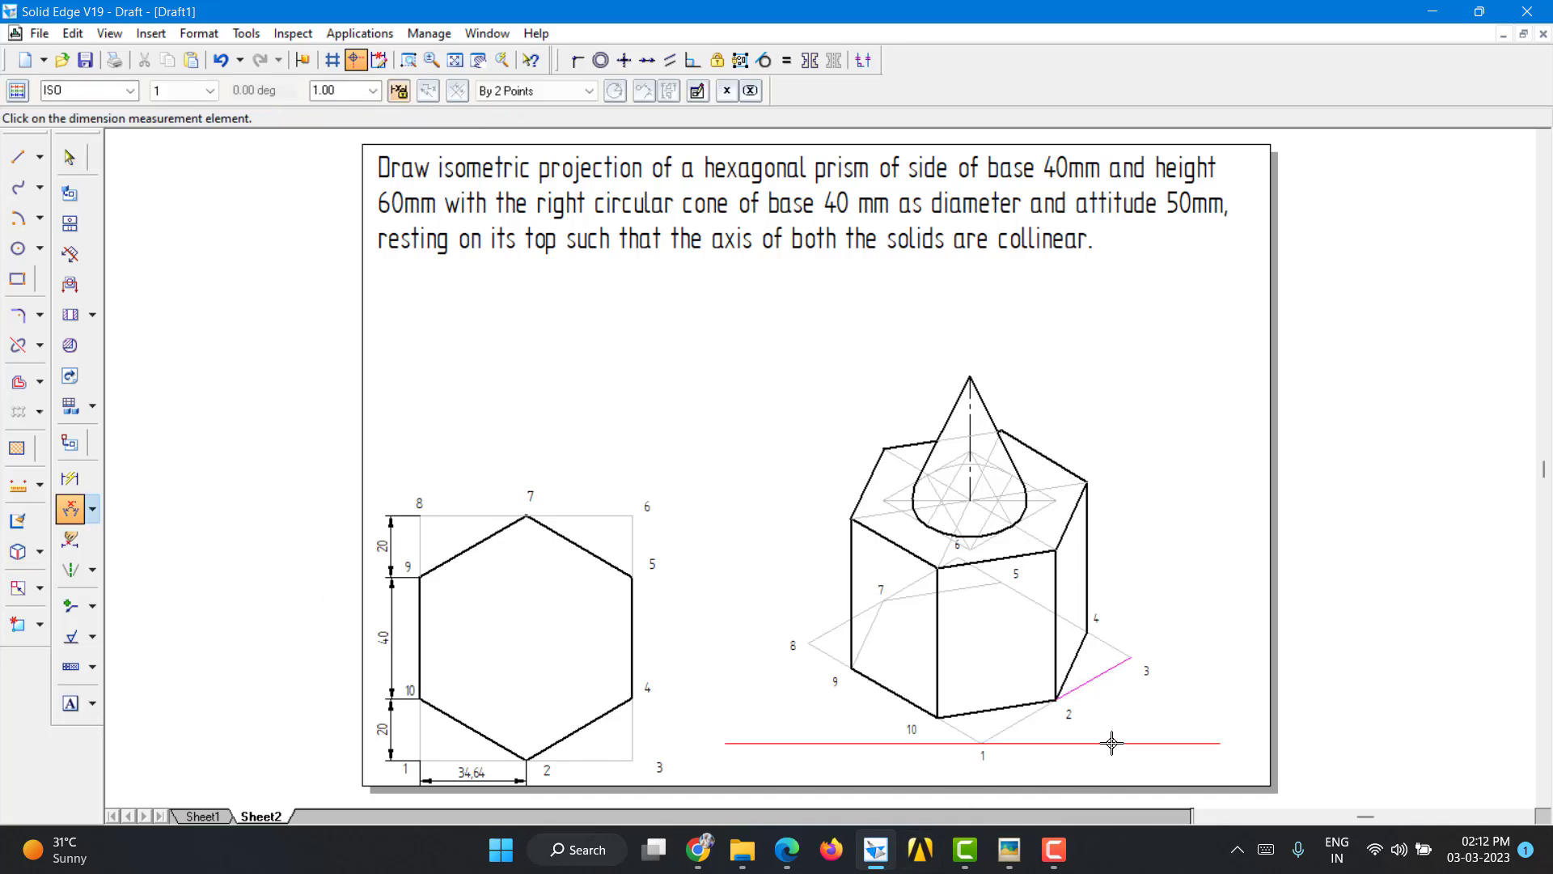
click(1110, 742)
click(1196, 686)
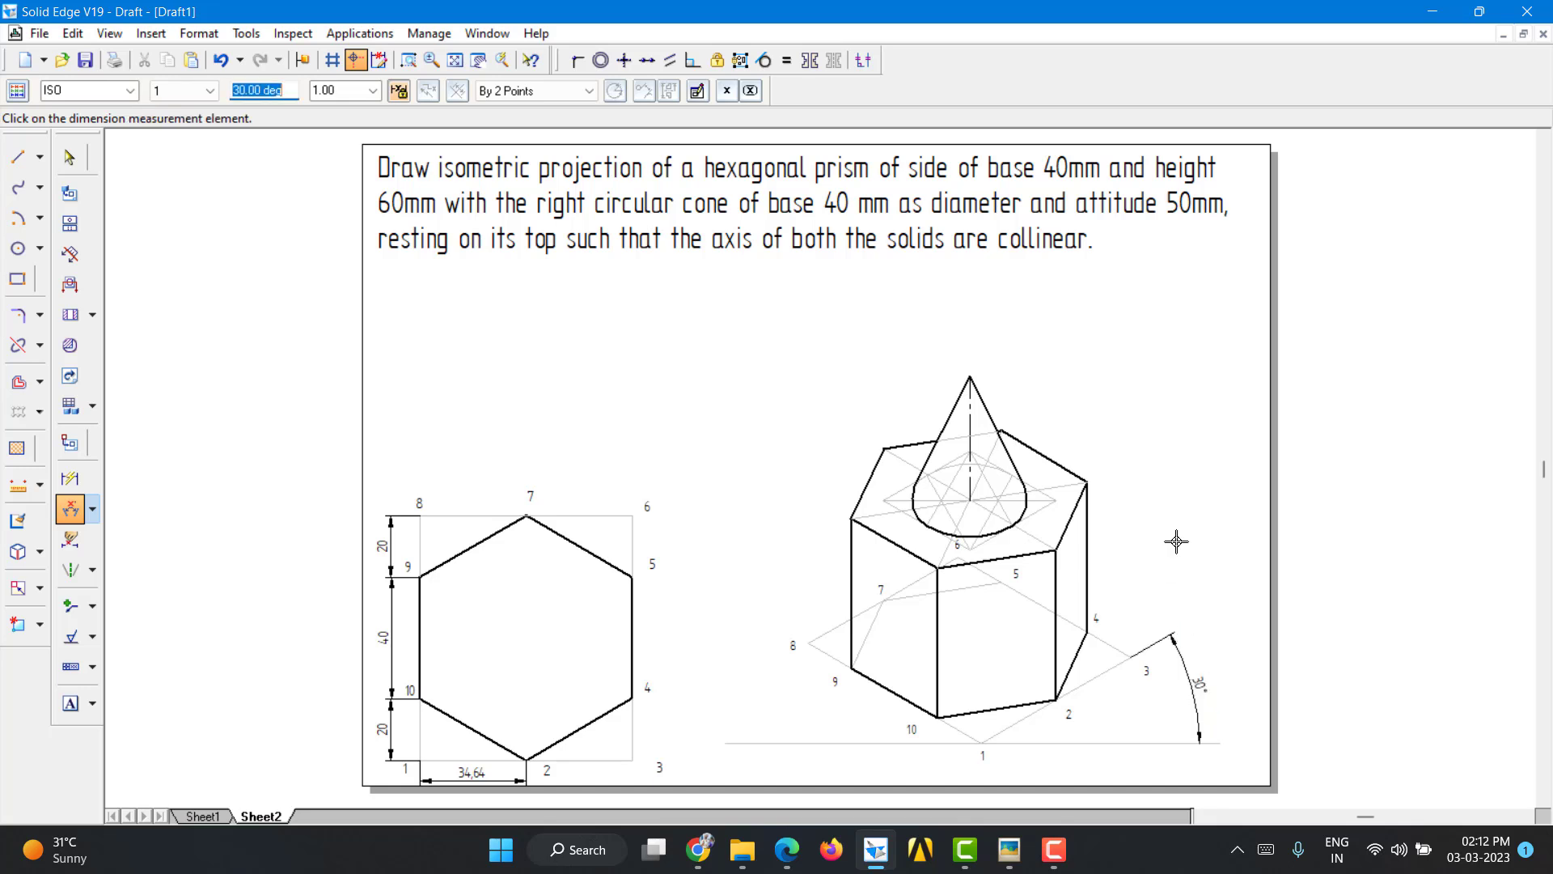
click(823, 652)
click(819, 737)
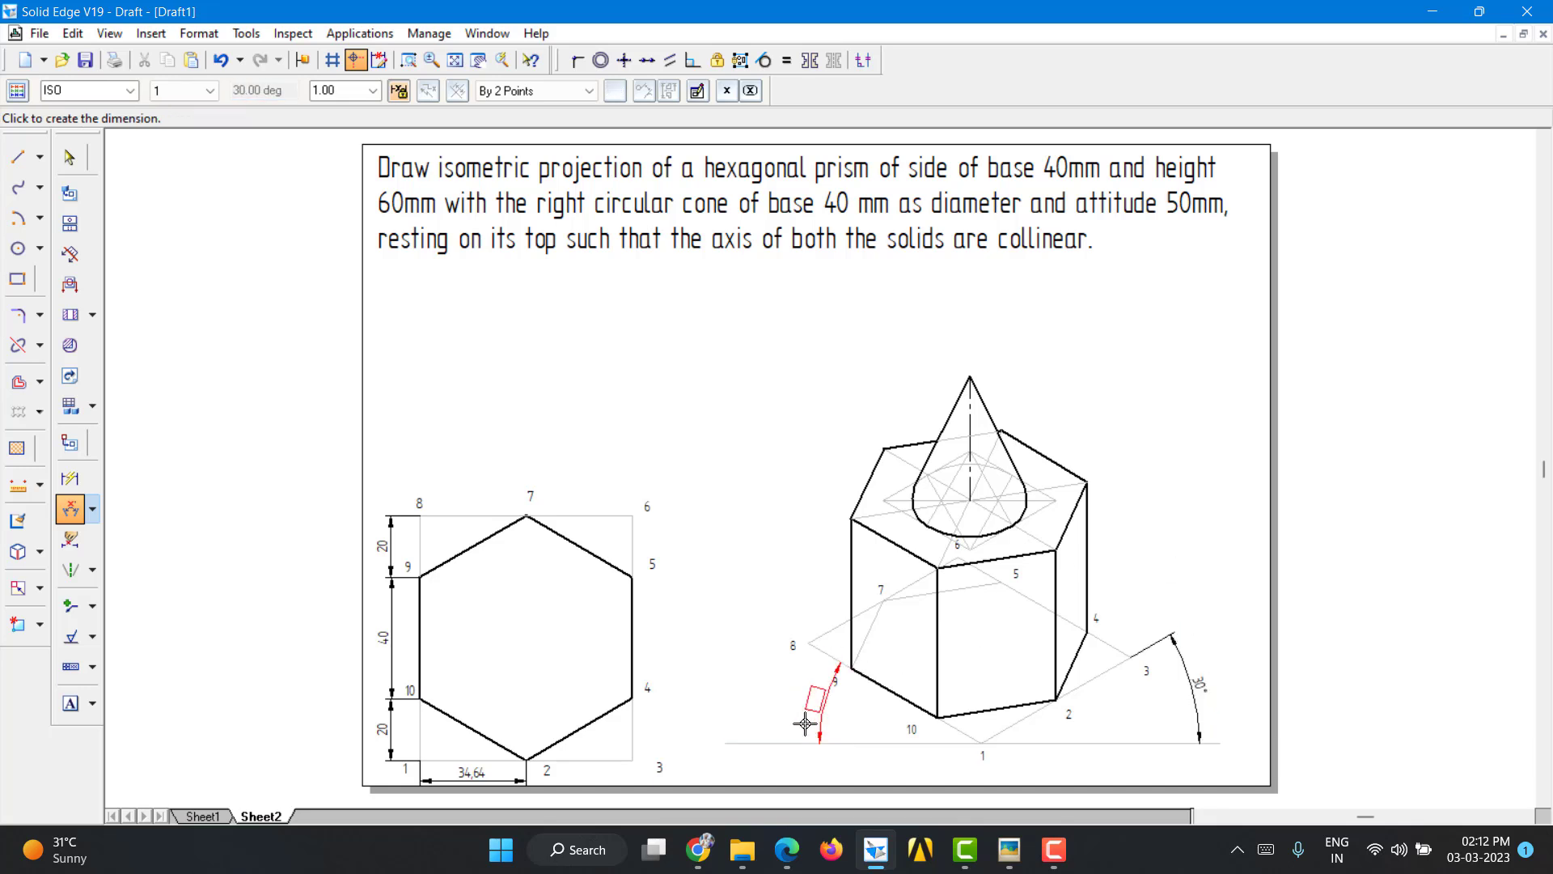
click(749, 671)
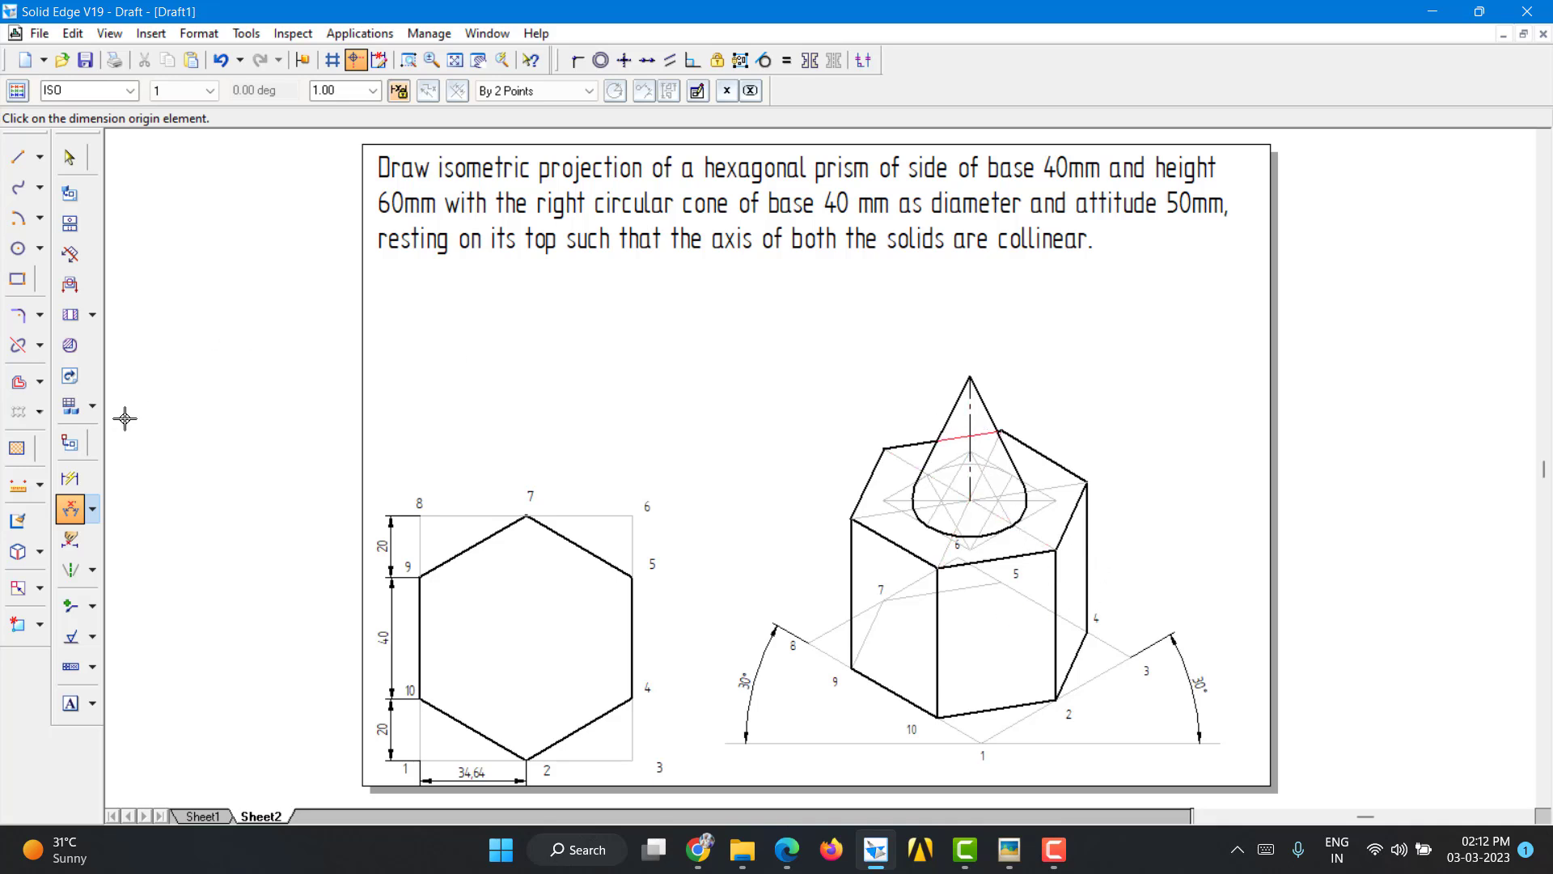
Step: Dimension the cone axis height (40.82) to the right and choose to edit its displayed text
click(70, 481)
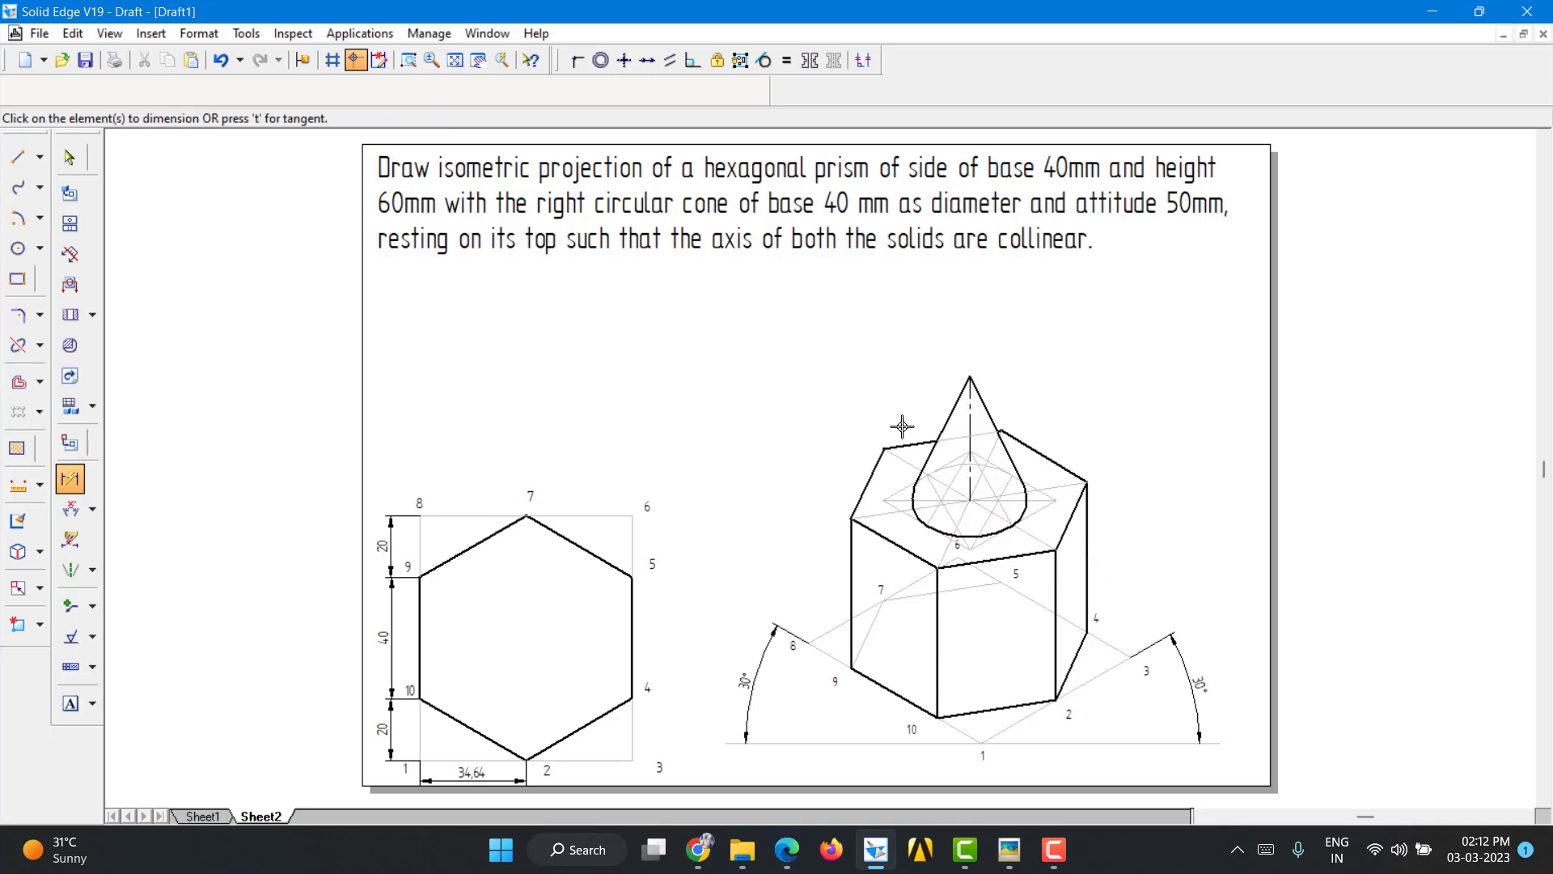
click(968, 415)
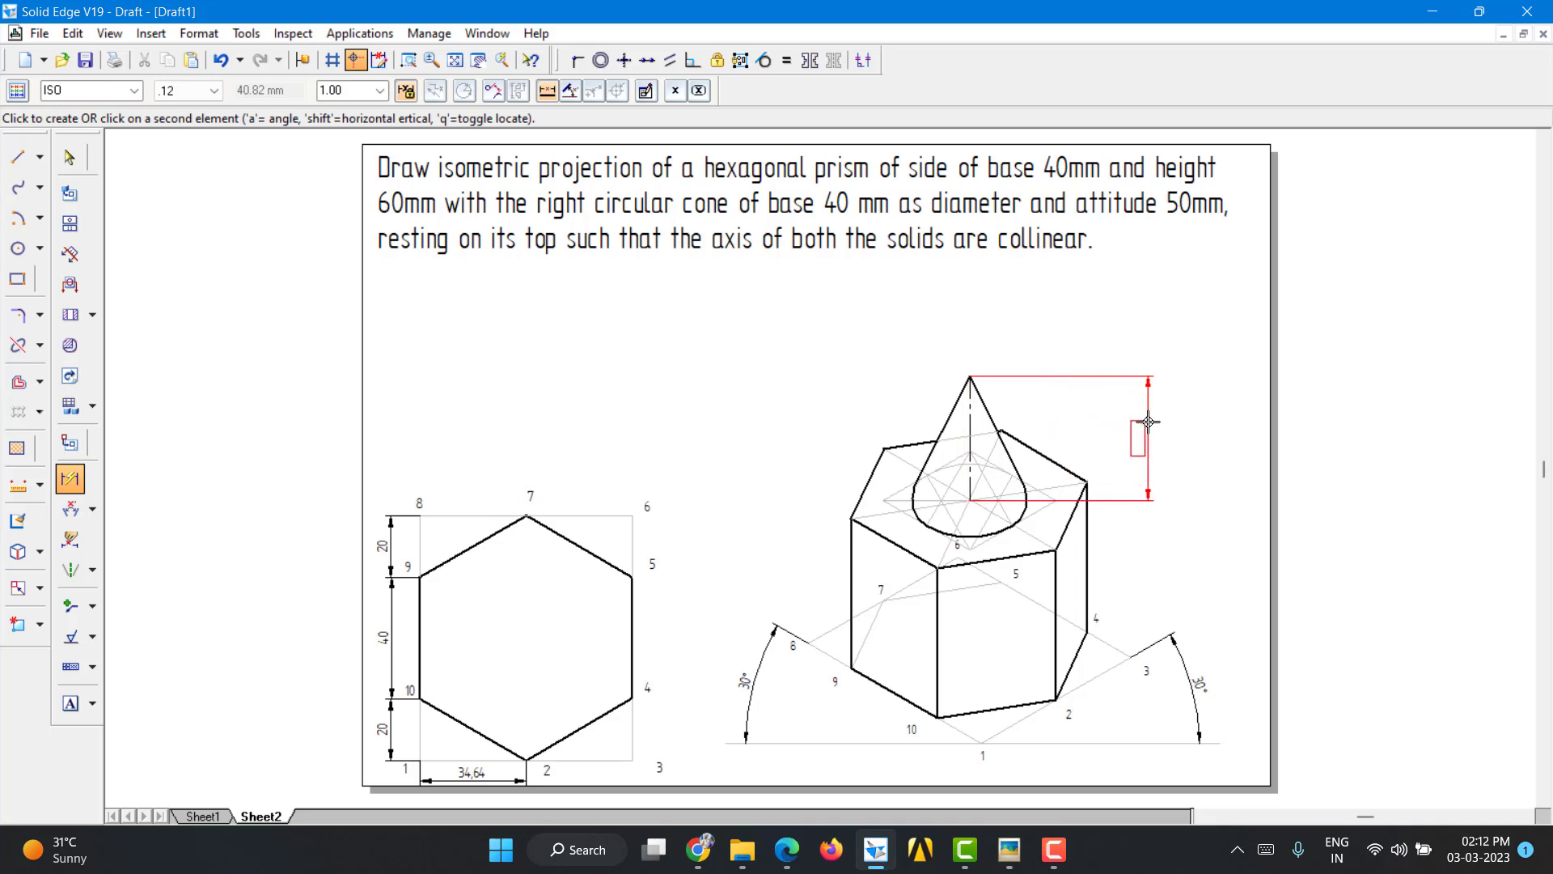
click(1148, 421)
click(69, 156)
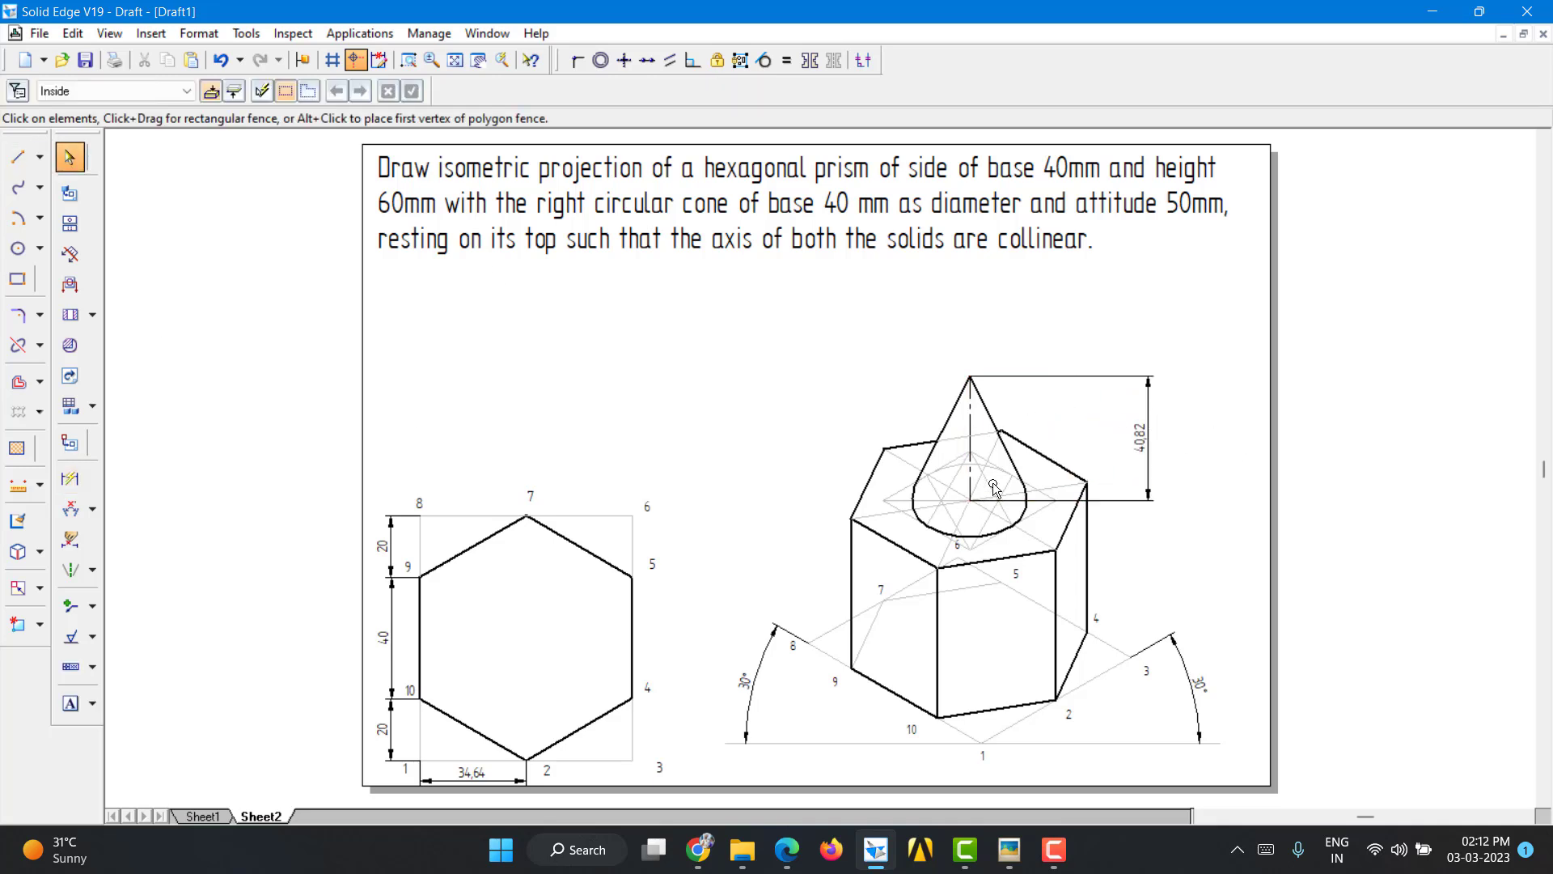
click(1145, 483)
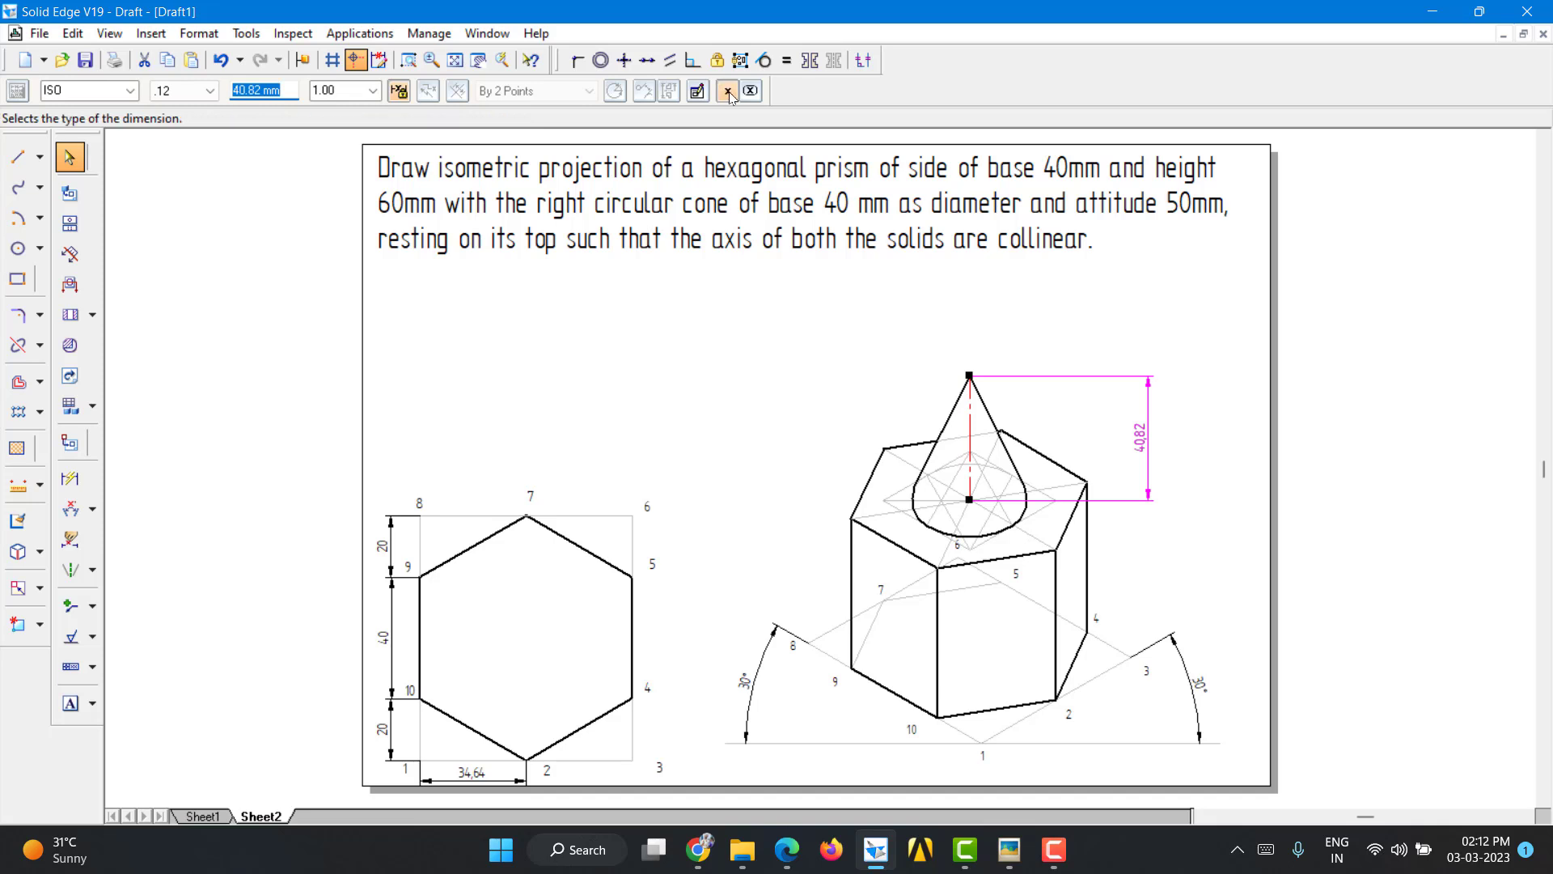
click(727, 90)
click(752, 158)
Step: Set the cone height dimension's prefix so it reads 'ISO 50'
click(697, 90)
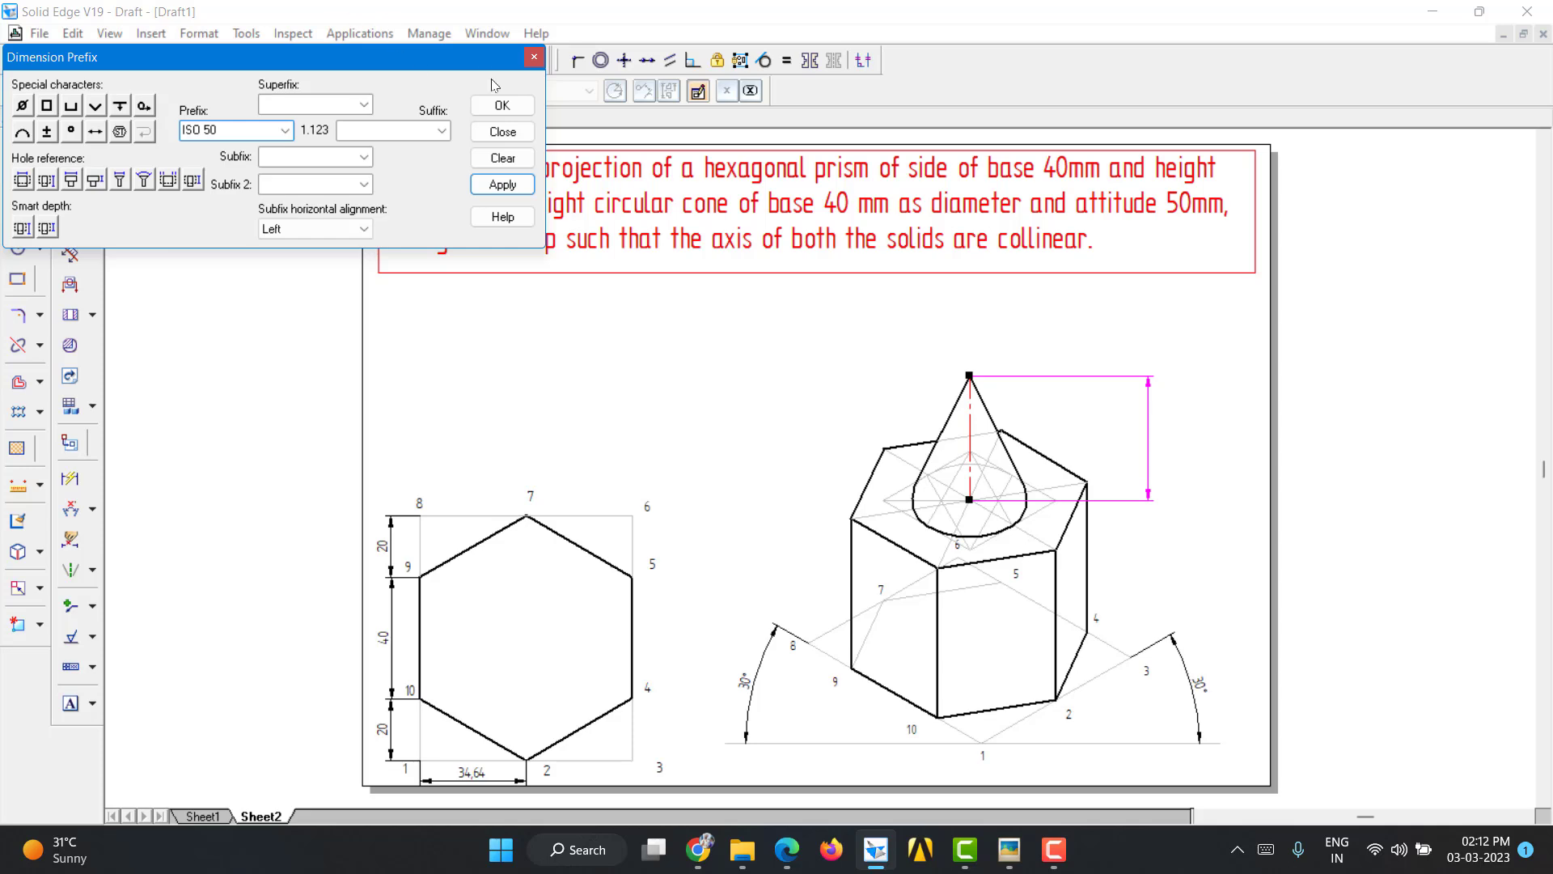
click(502, 106)
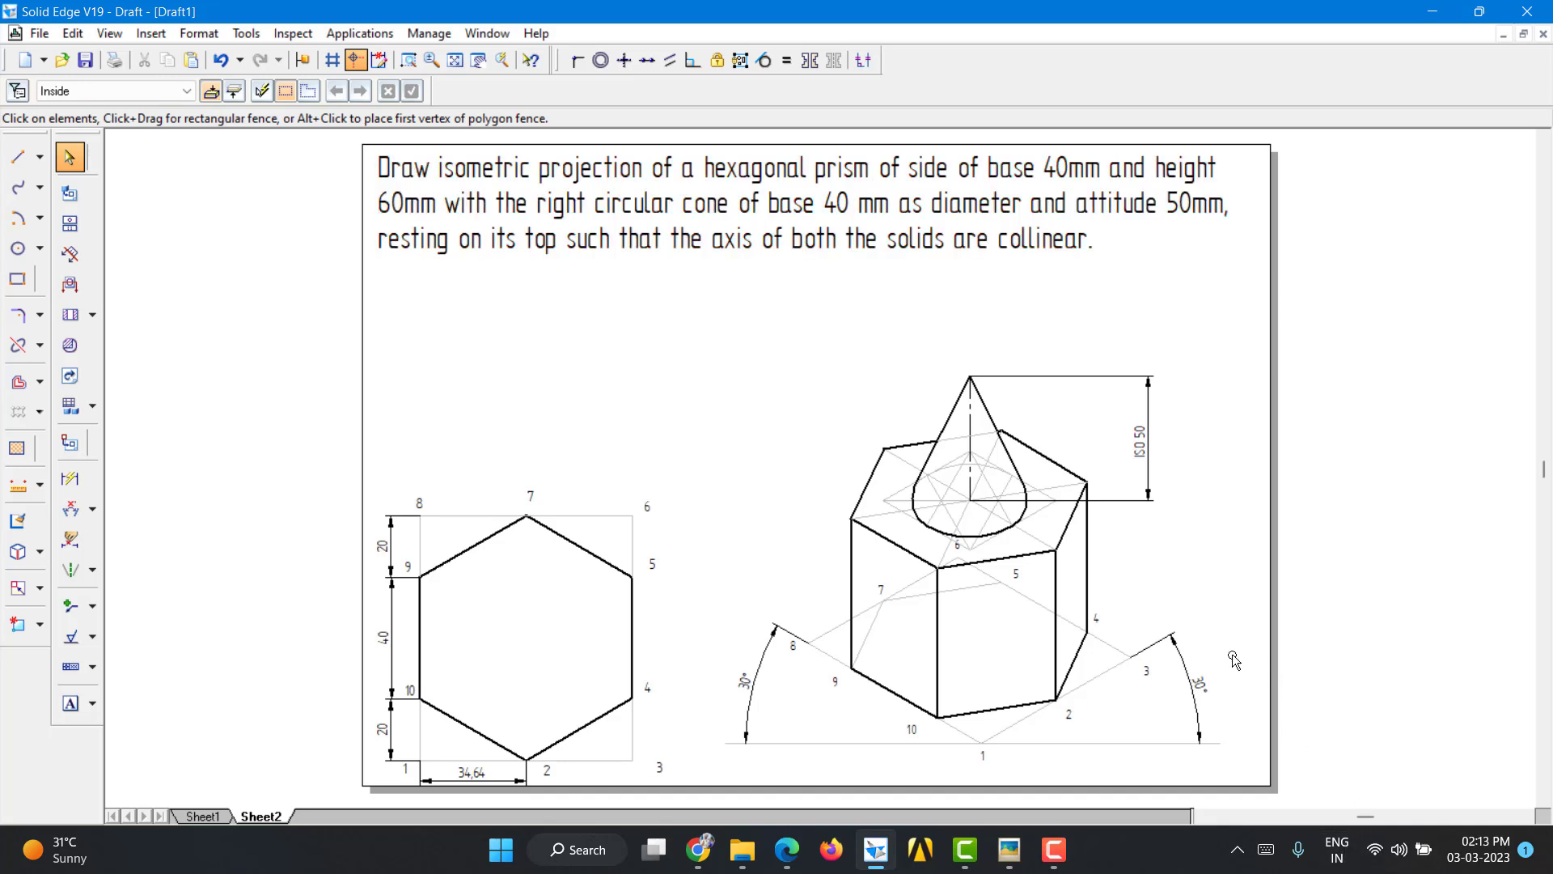
click(1054, 849)
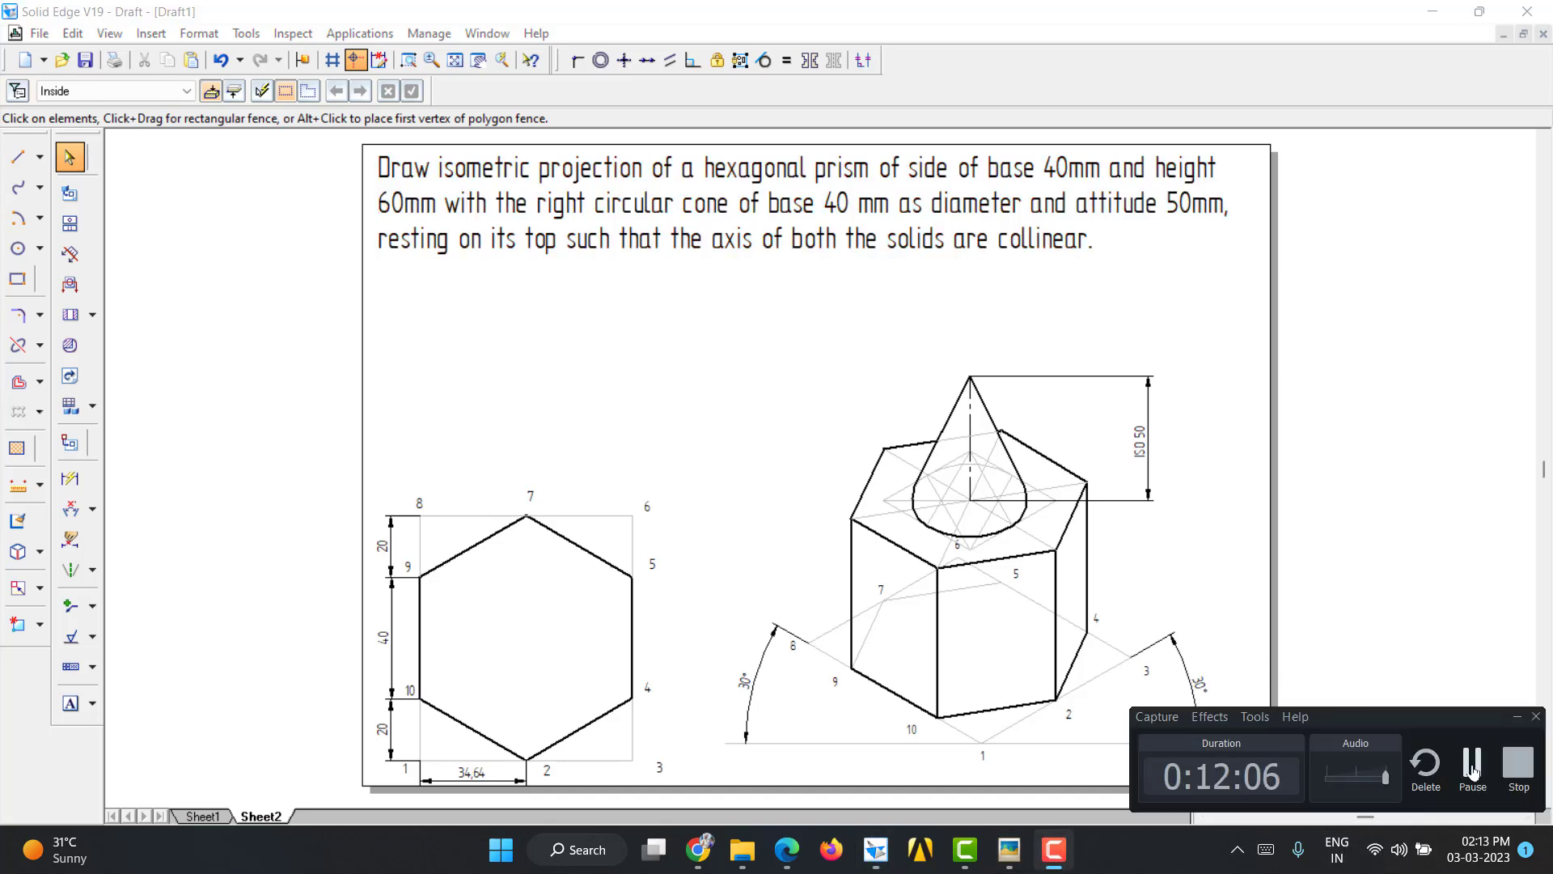